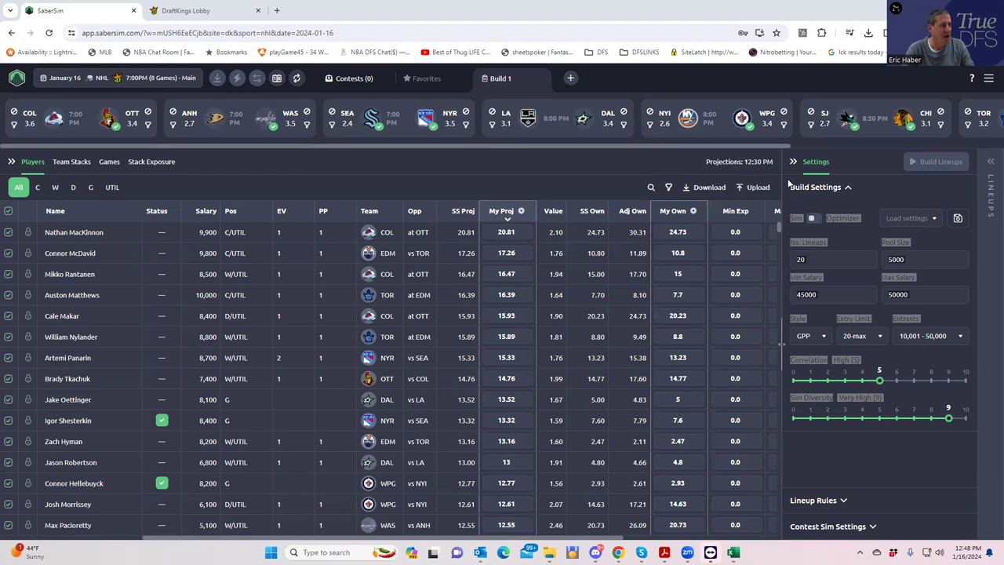
- Switch to the DraftKings lobby and start a new lineup for the NHL $100K Scoring Line Special contest
left_click(188, 10)
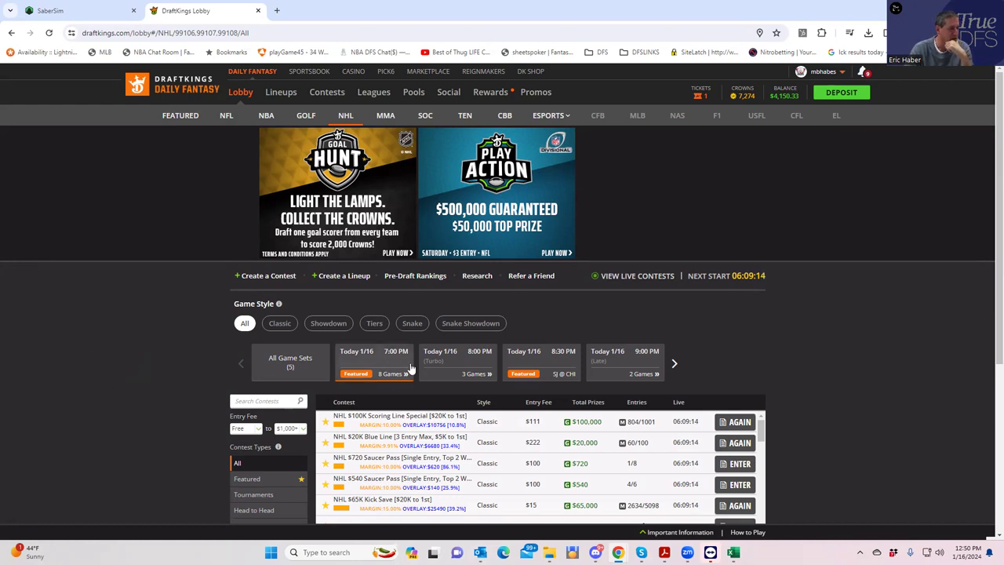
left_click(741, 422)
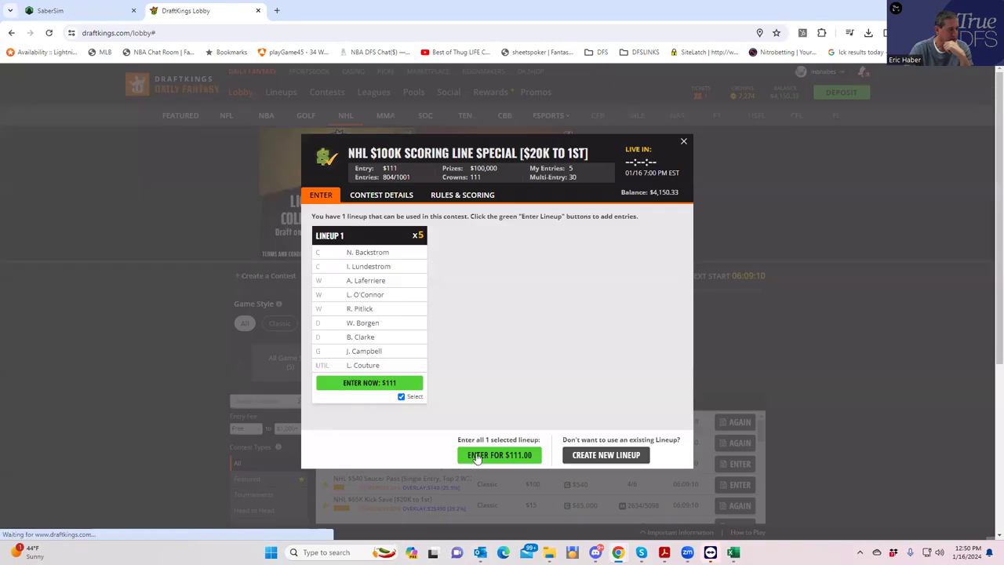
left_click(591, 455)
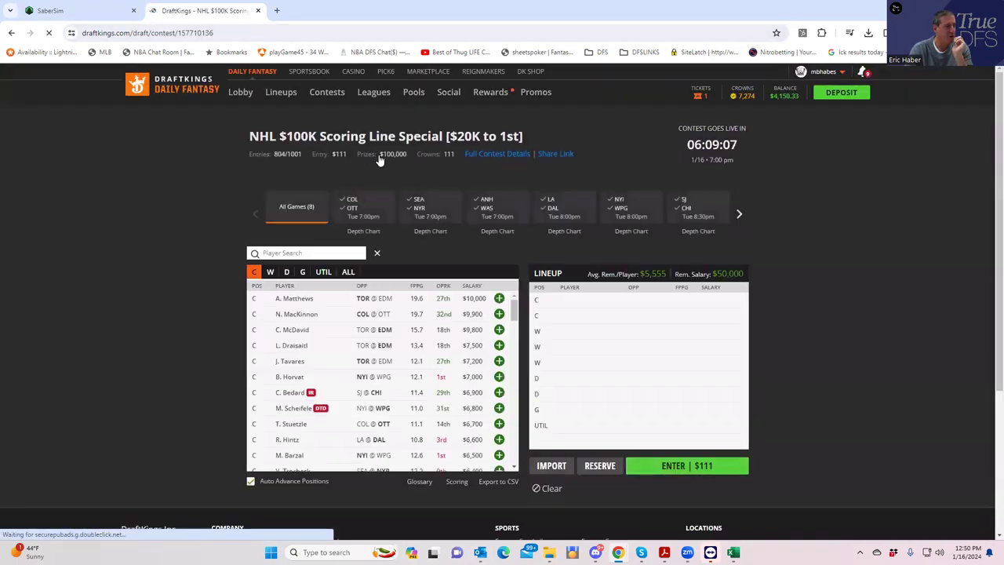
- Check SaberSim briefly, return to the DraftKings draft page, and examine the matchups and start times of every game on the slate
left_click(93, 7)
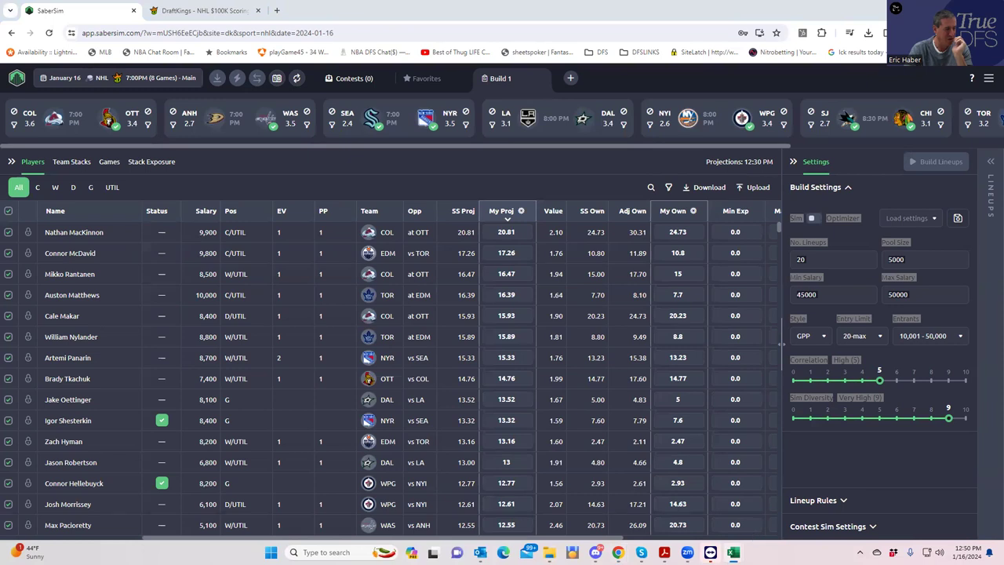
mouse_move(733, 552)
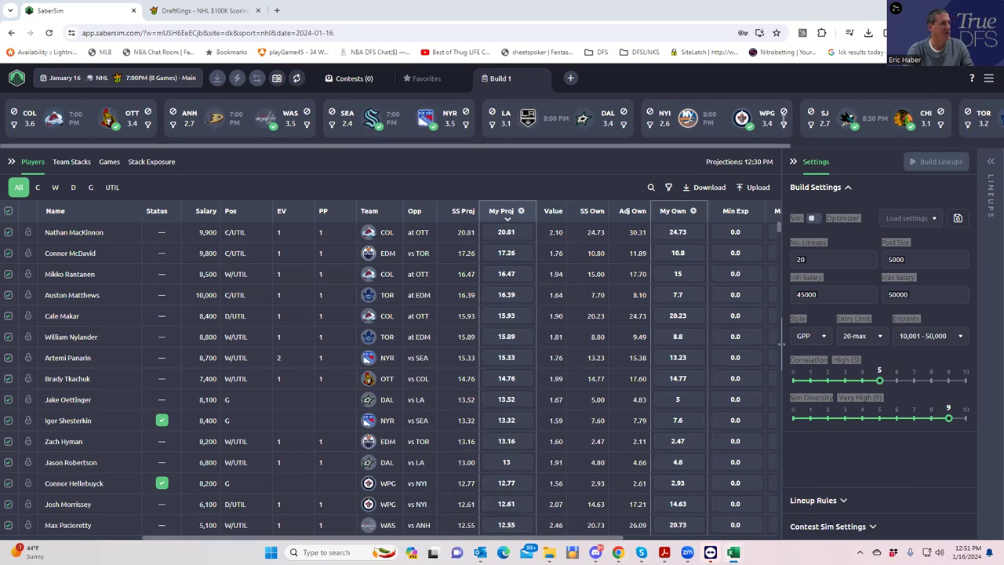
left_click(219, 13)
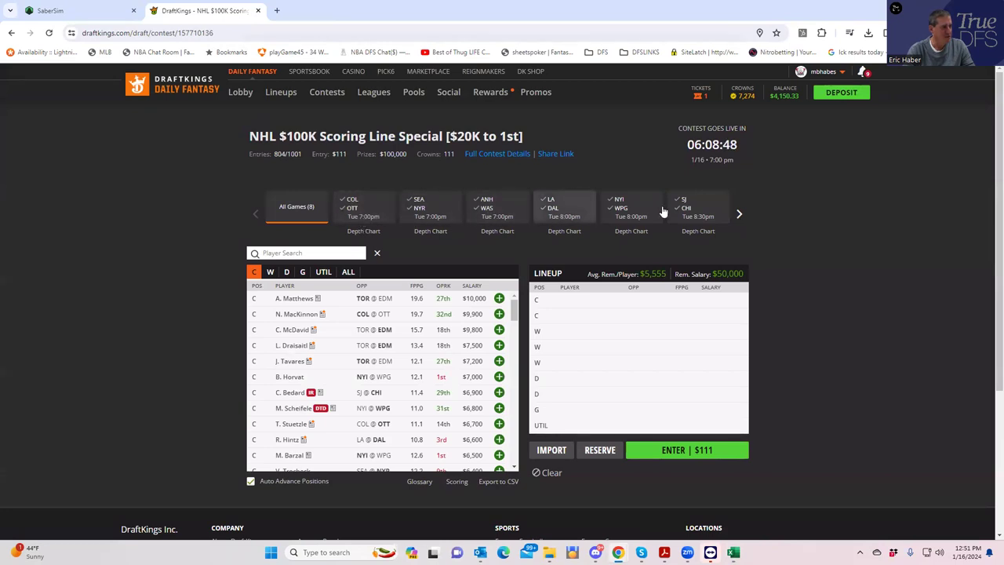
left_click(739, 215)
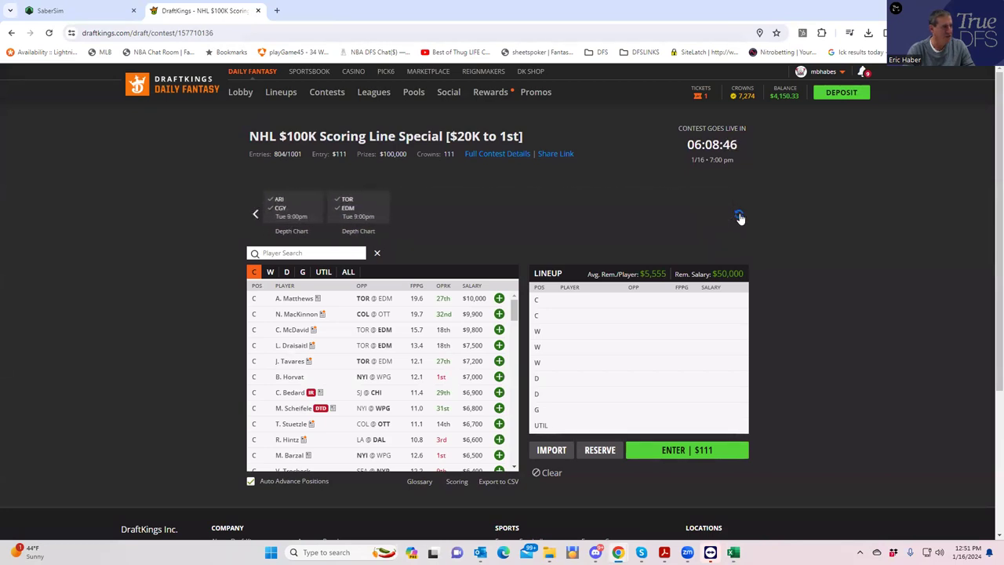
left_click(256, 218)
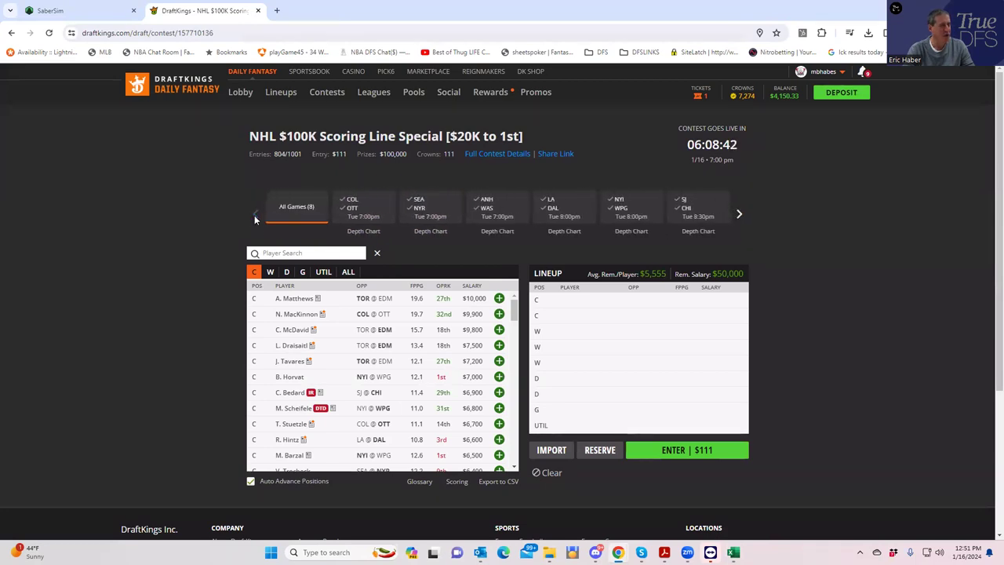
left_click(739, 217)
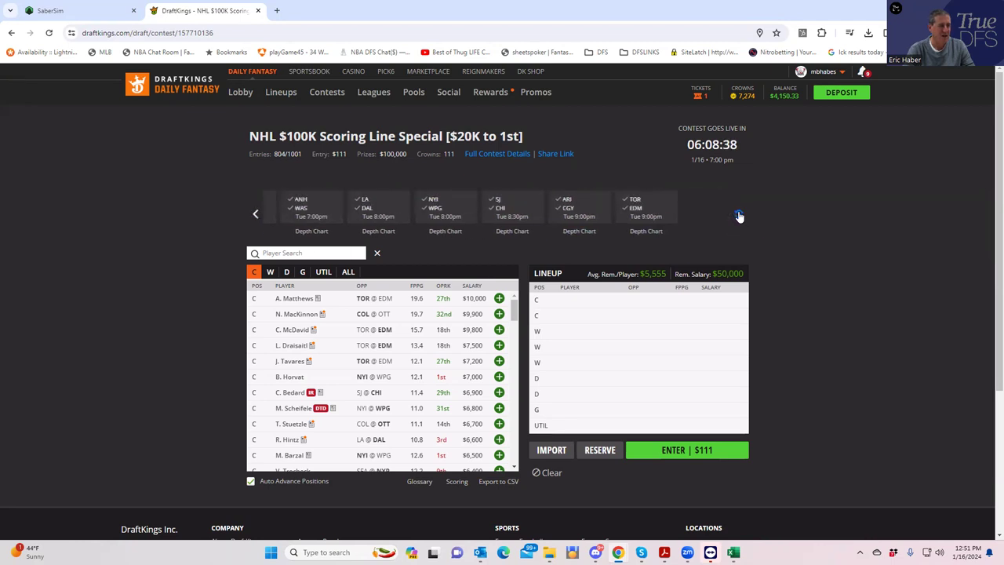
left_click(254, 219)
left_click(254, 219)
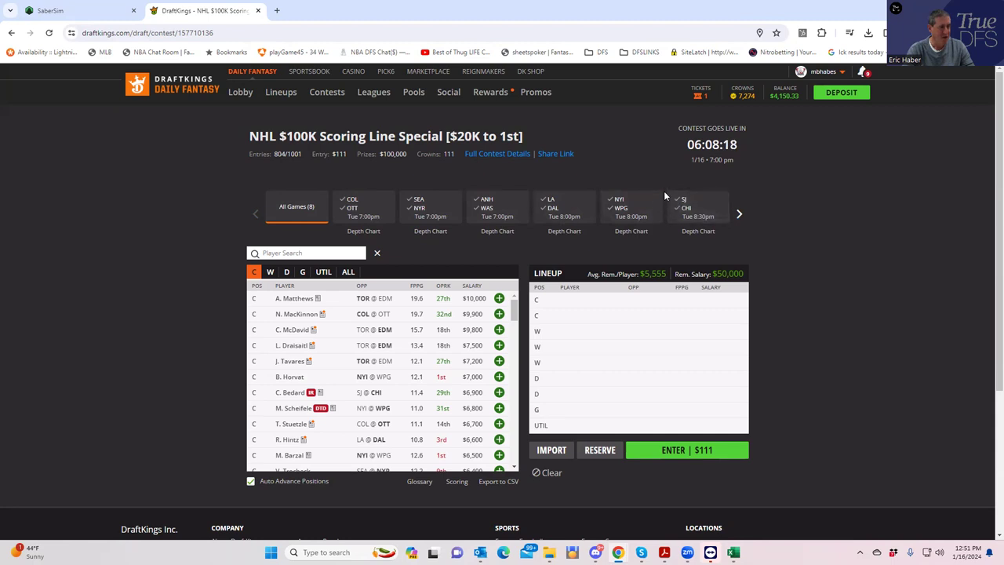
left_click(739, 216)
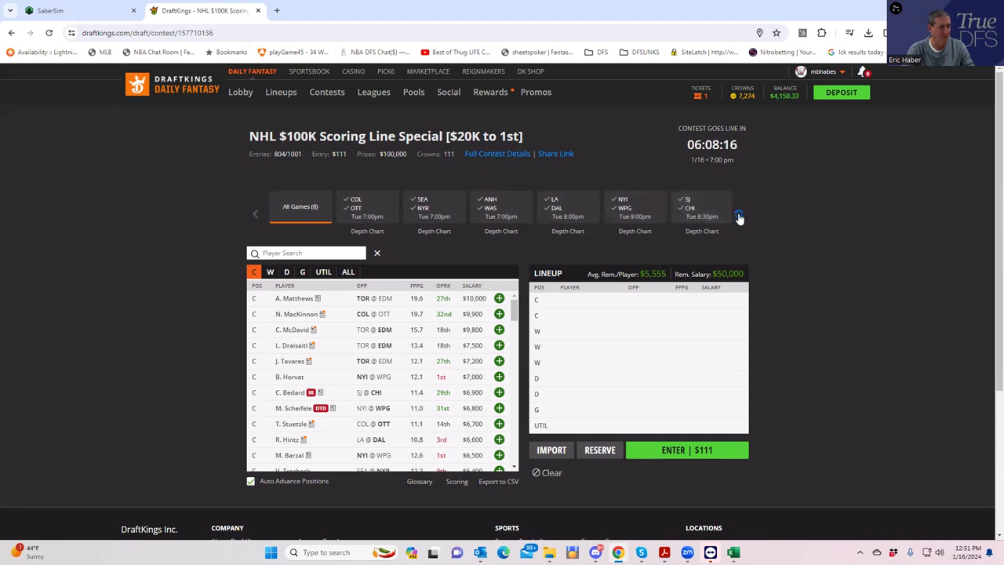
left_click(739, 215)
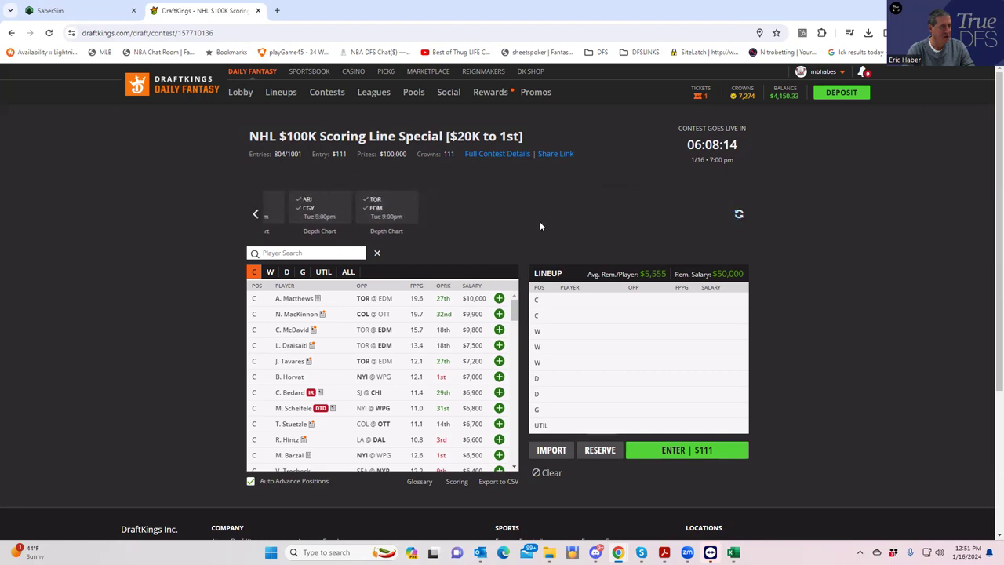
left_click(254, 216)
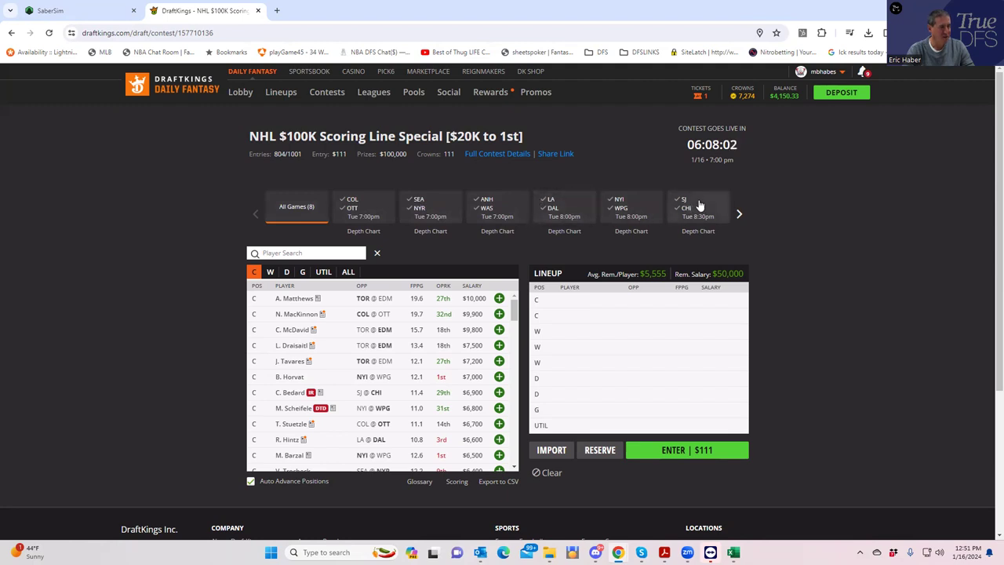
left_click(738, 214)
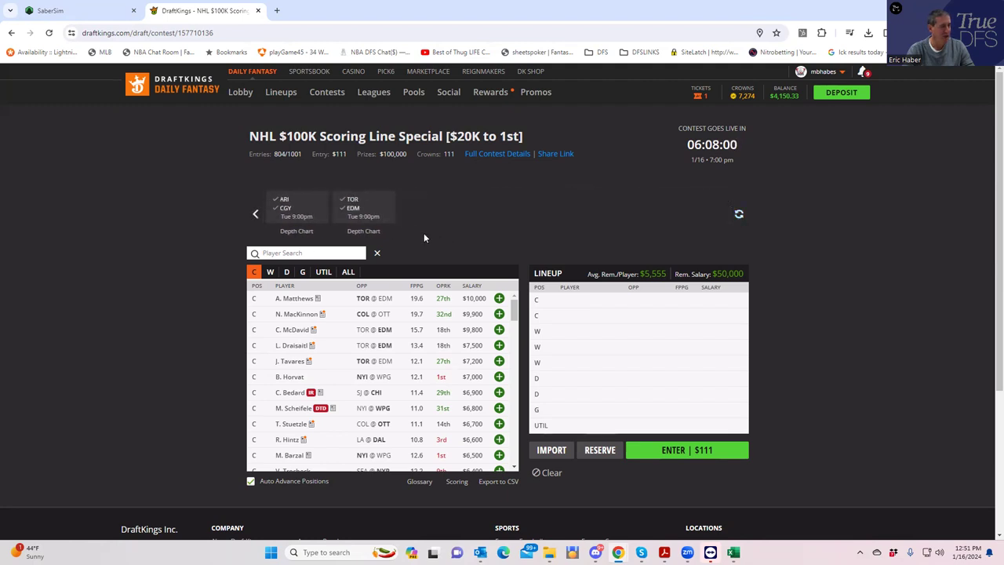
left_click(254, 213)
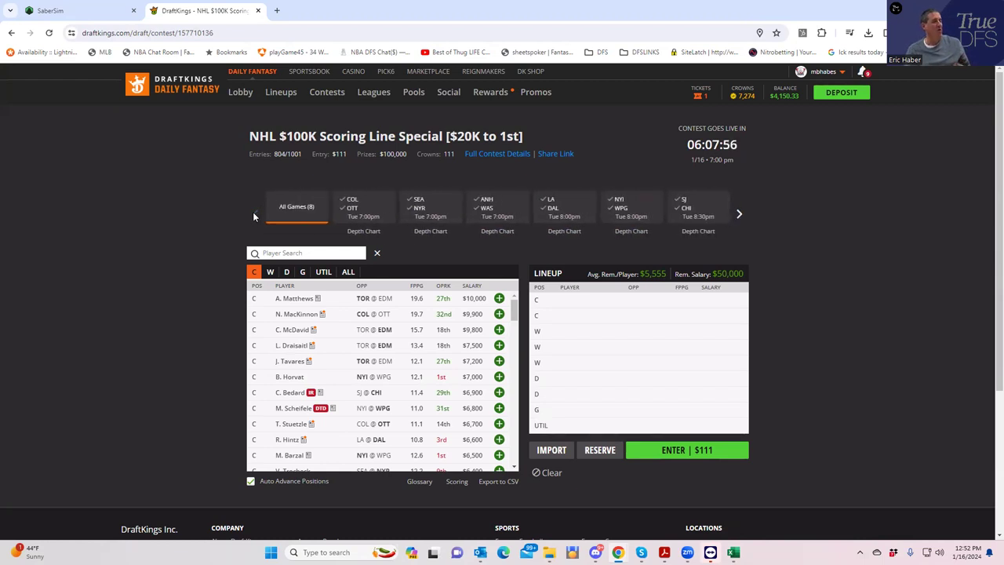
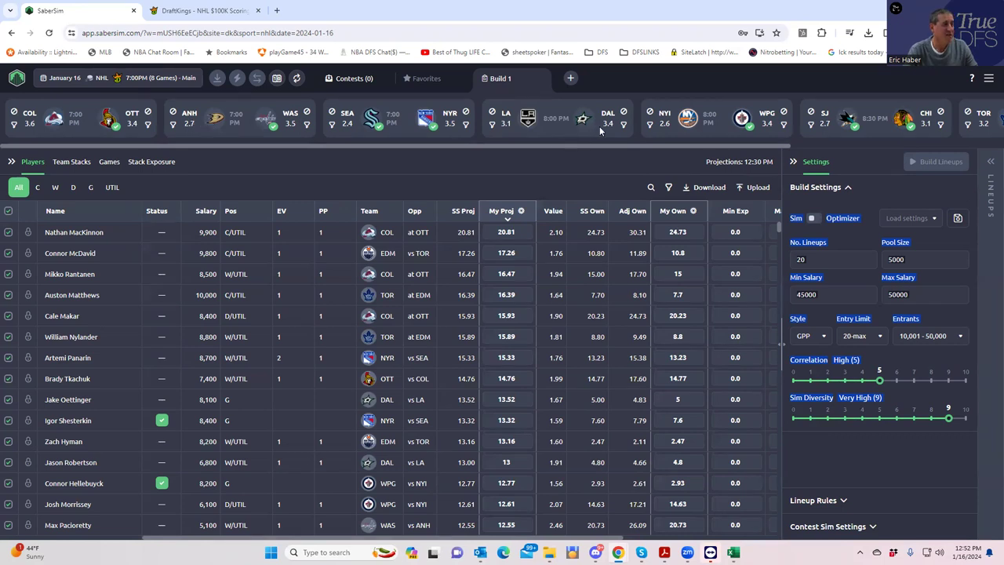
- Examine the projected goals for each team in SaberSim, in both the slate's game strip and the Team Stacks view
left_click_drag(742, 144, 909, 140)
left_click(895, 140)
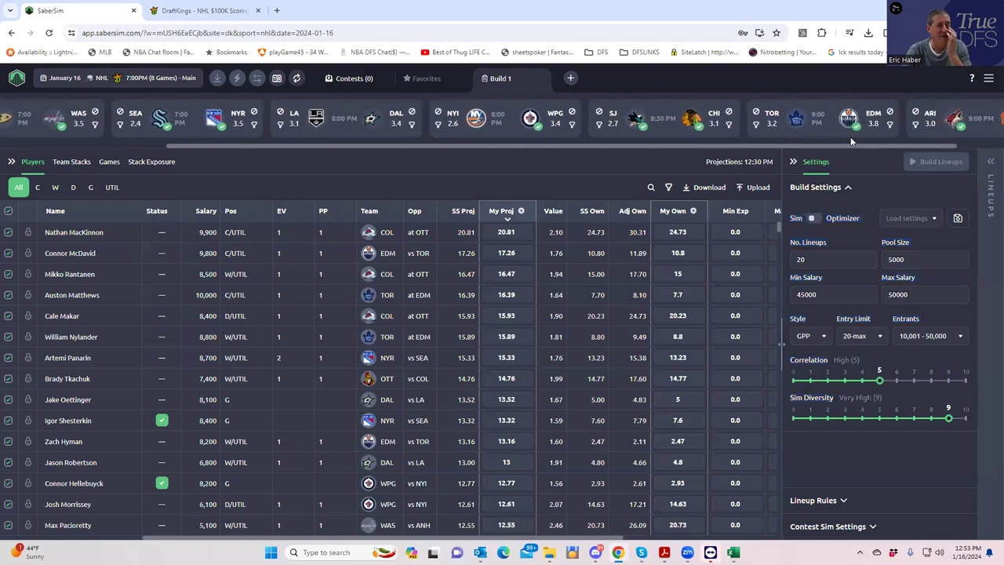
left_click_drag(889, 146, 970, 141)
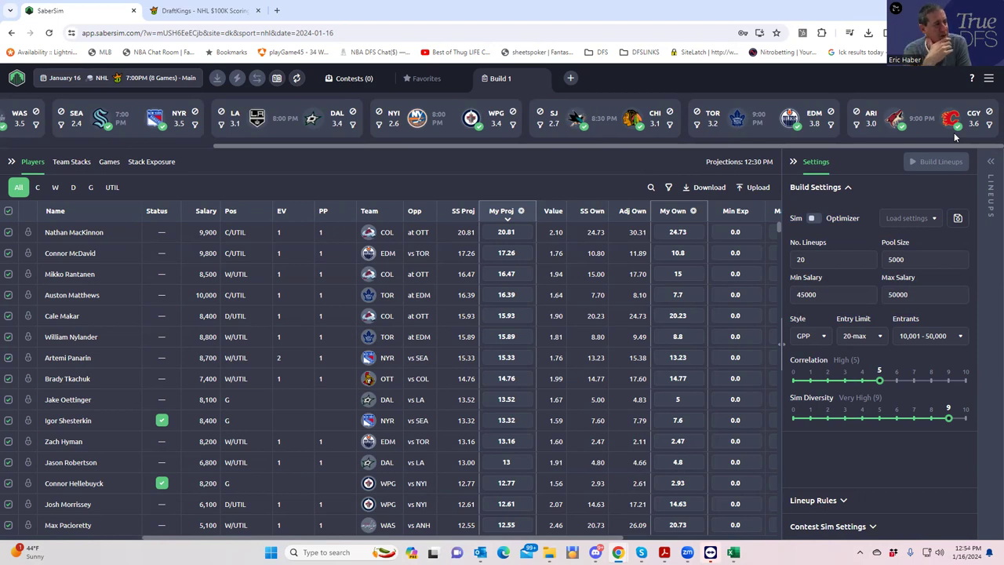
left_click(67, 166)
mouse_move(133, 234)
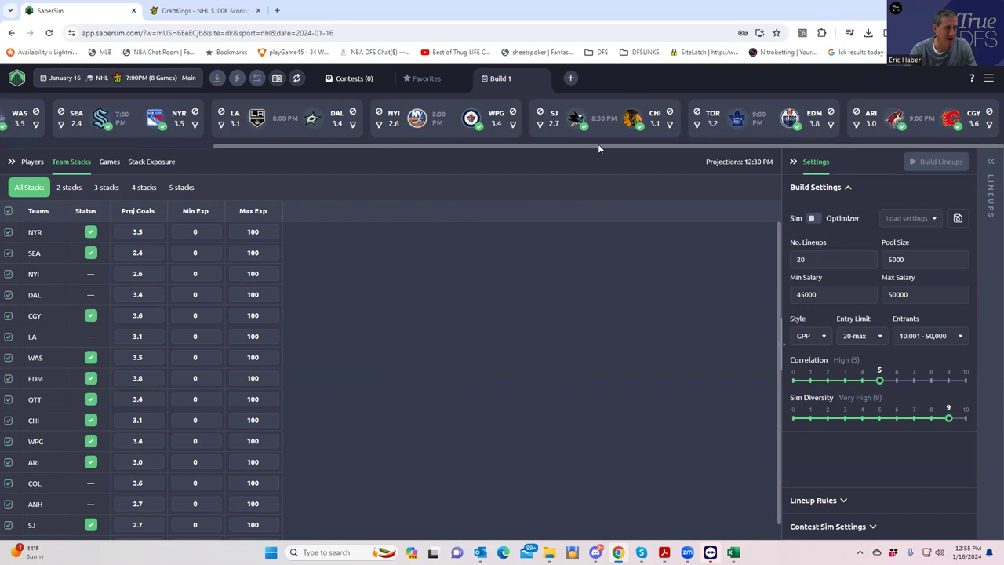
left_click_drag(590, 145, 373, 145)
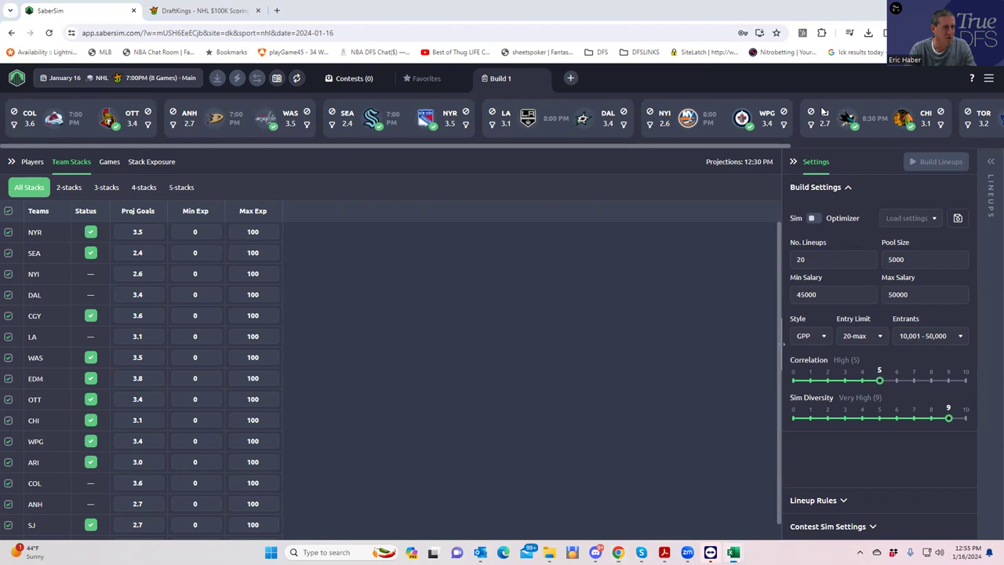
- Switch to the NHLDK_Proj workbook in Excel, maximize it, and examine the Sheets Value Score and fpts columns on the TrueDFS sheet
key("alt+Tab")
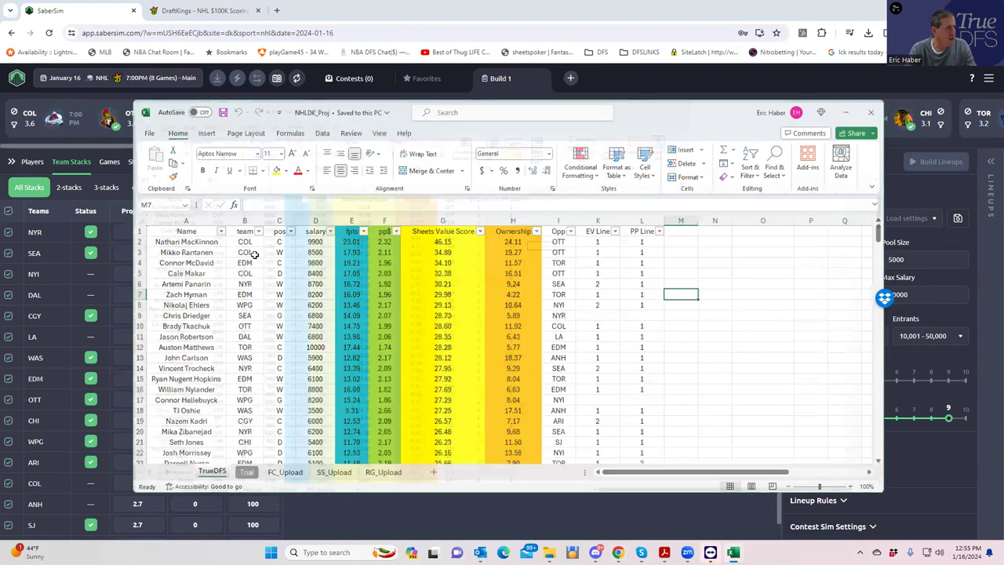
key("super+Up")
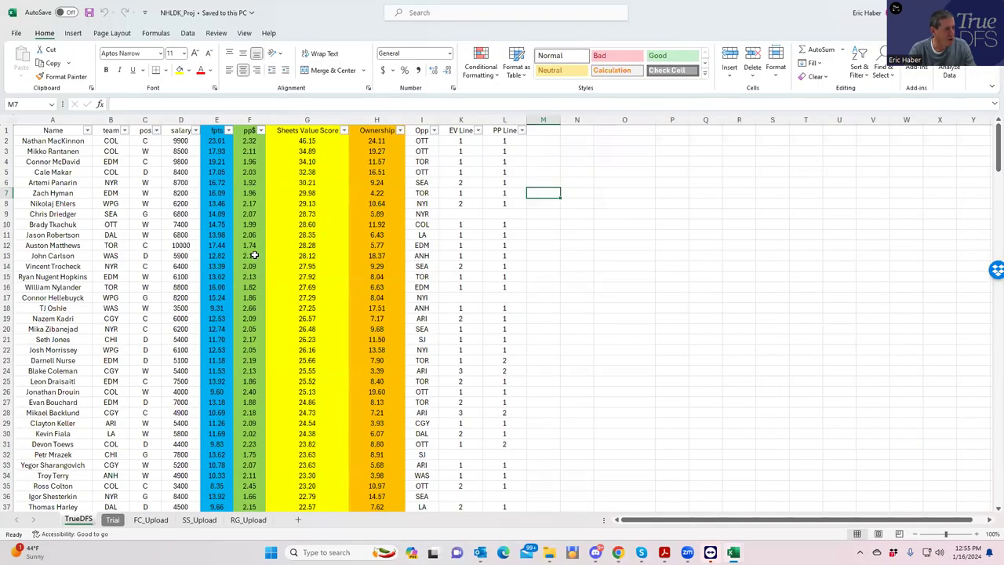
left_click(306, 139)
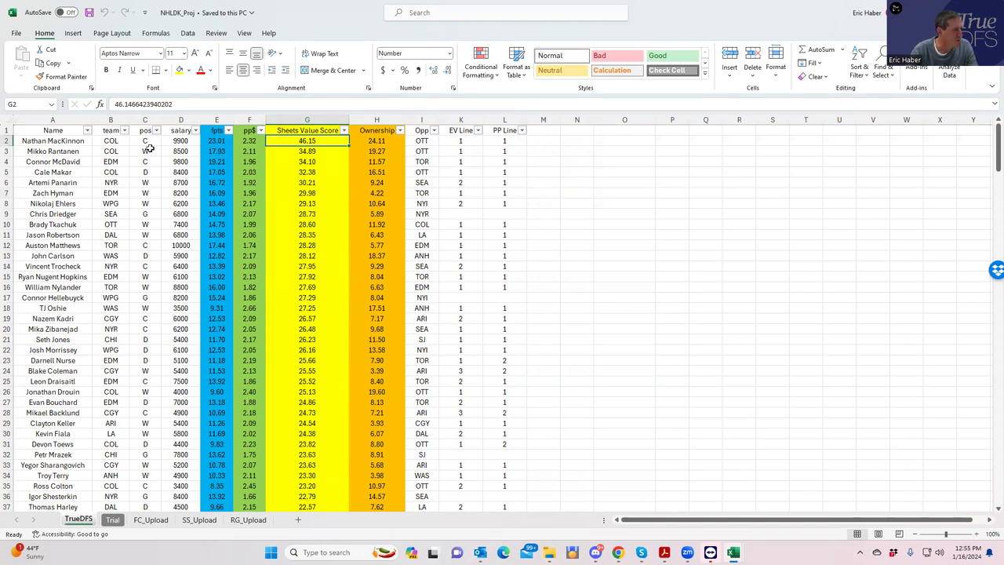
left_click(202, 140)
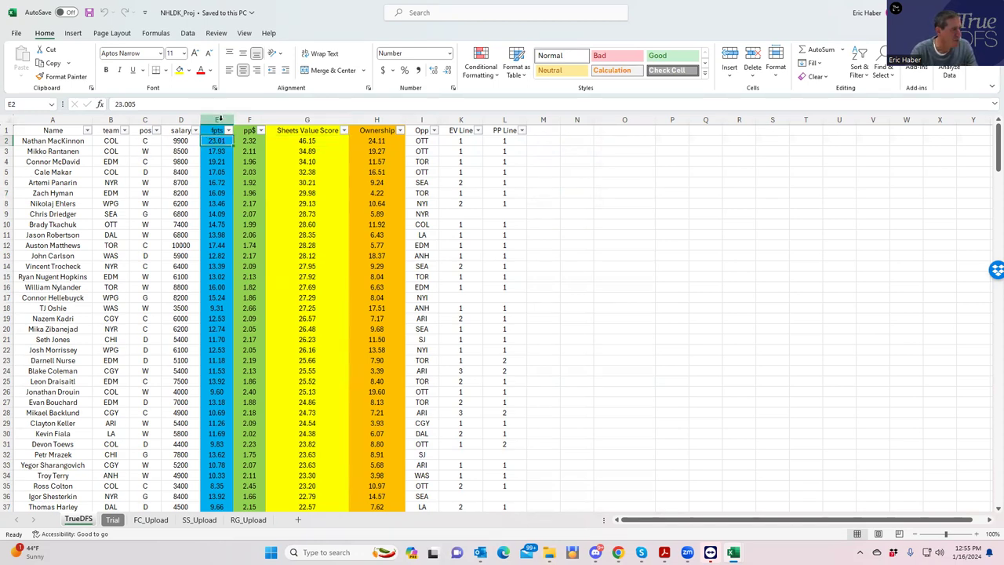
left_click(219, 120)
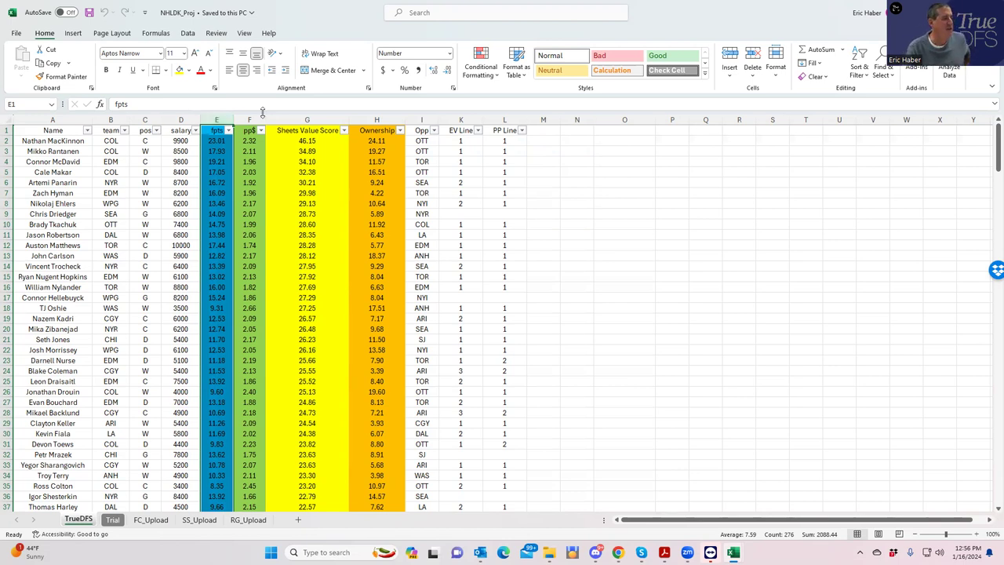
- Examine the Ownership projections of the highest-ranked players alongside their fpts values
left_click(383, 141)
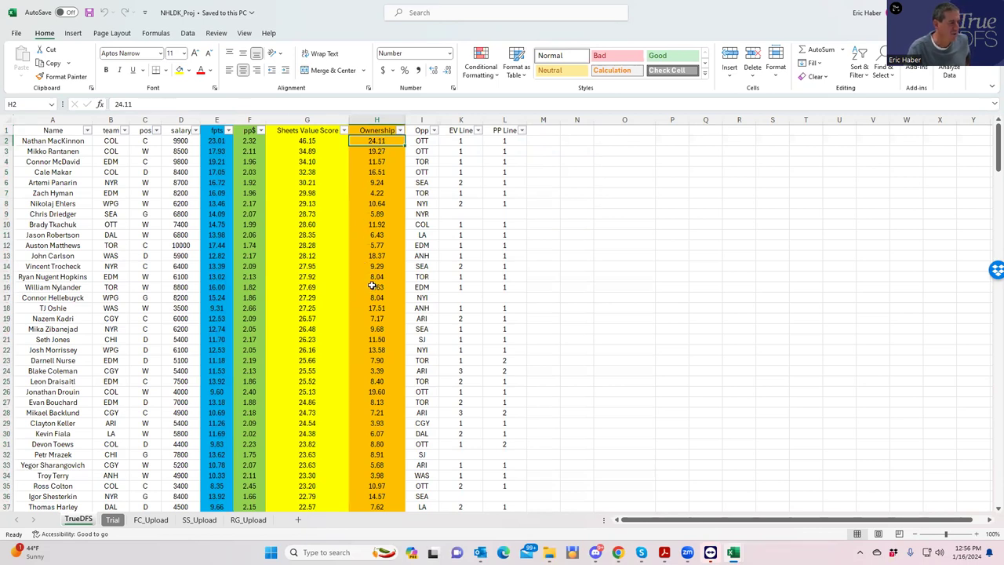
left_click(382, 160)
left_click(374, 192)
left_click(375, 173)
left_click_drag(377, 139, 375, 357)
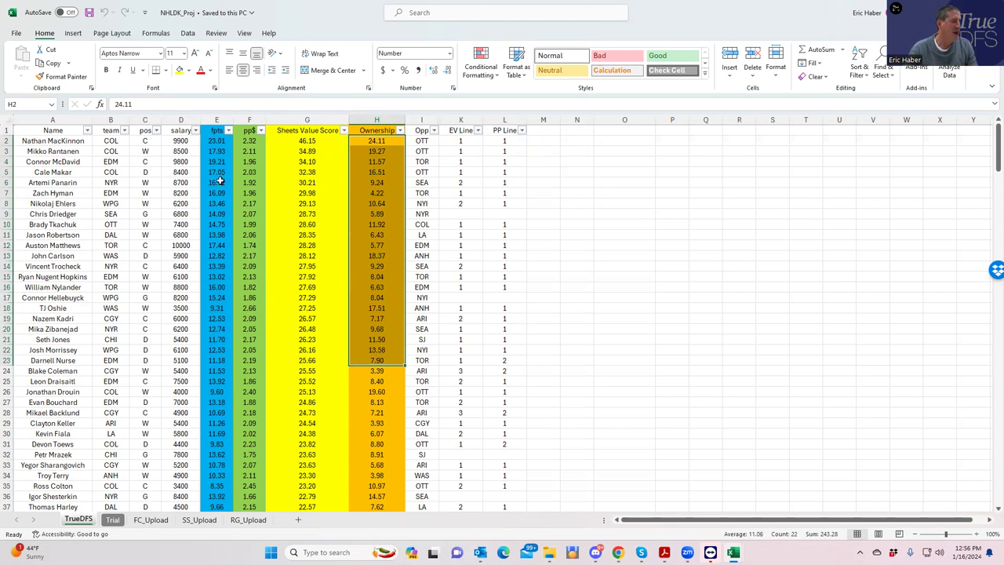
left_click_drag(221, 140, 209, 284)
left_click_drag(369, 139, 377, 300)
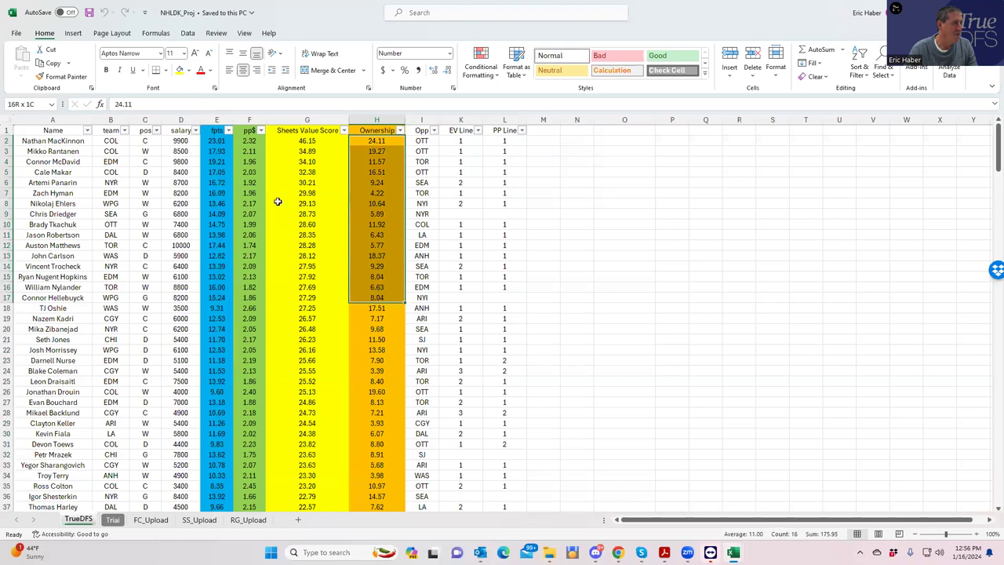
- Review the pp$ values and sort the player table by pp$ from largest to smallest
left_click_drag(250, 140, 239, 329)
left_click(260, 130)
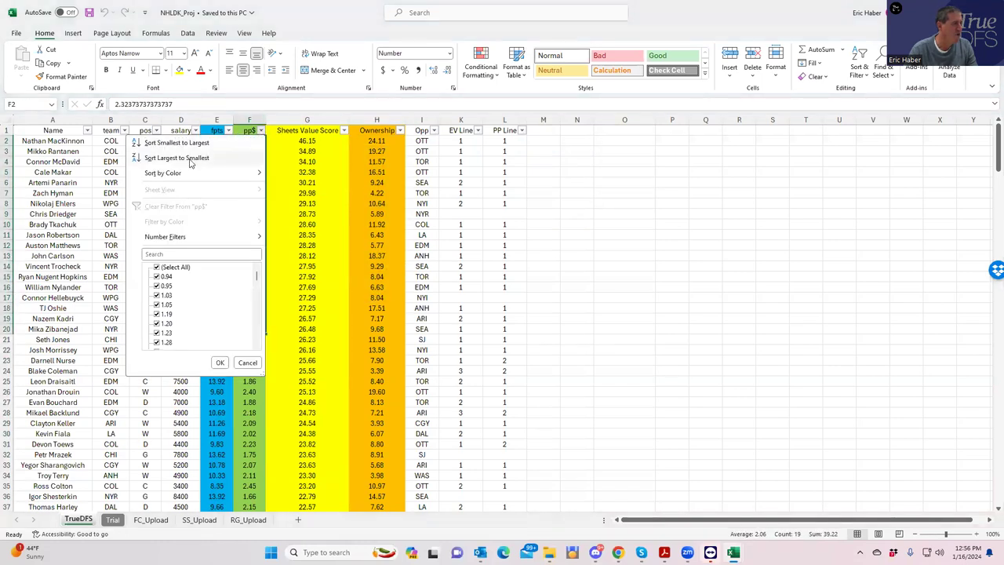
left_click(191, 159)
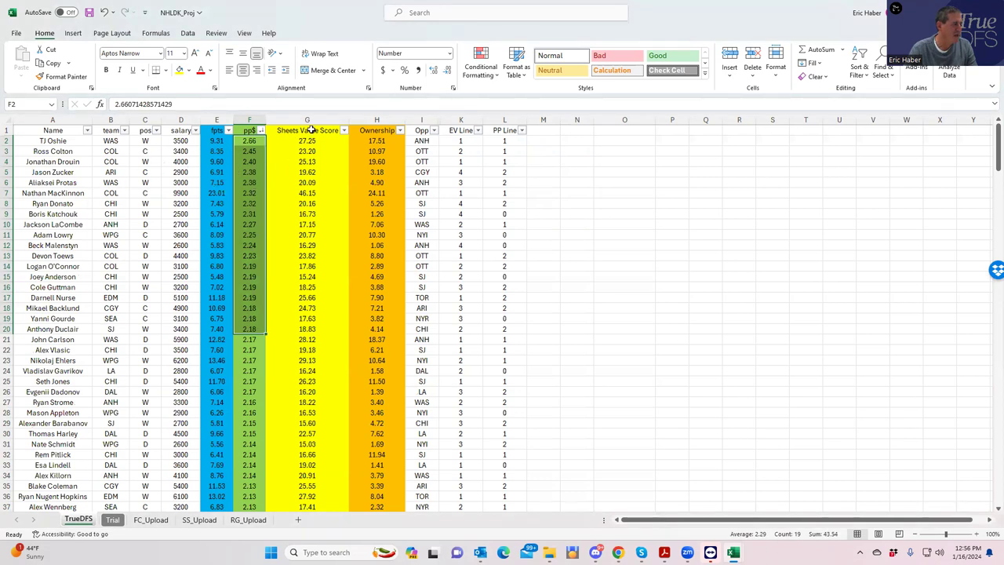
- Sort the player table by Sheets Value Score from largest to smallest and clear the highlighted range by selecting an empty cell
left_click(344, 134)
left_click(294, 157)
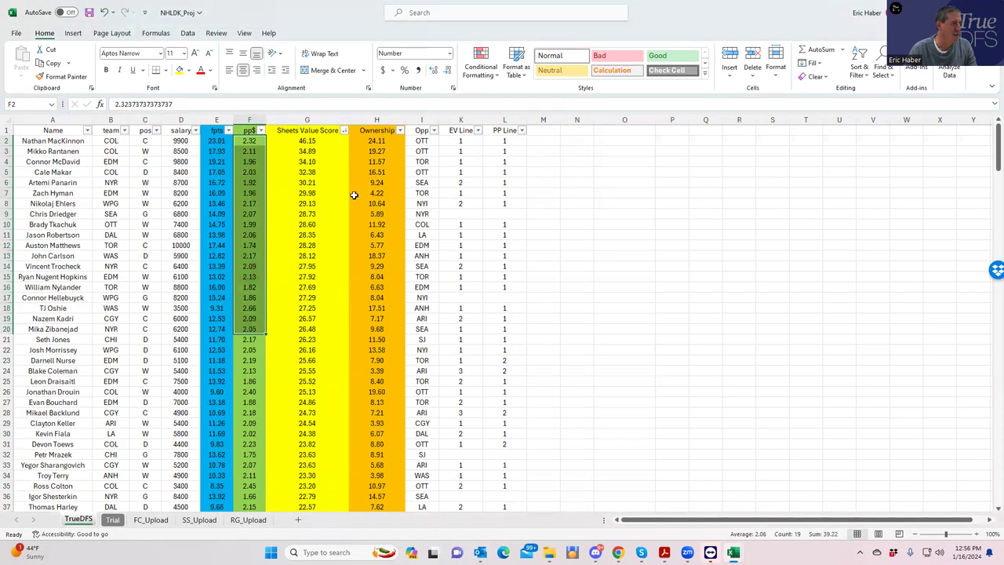
left_click(566, 190)
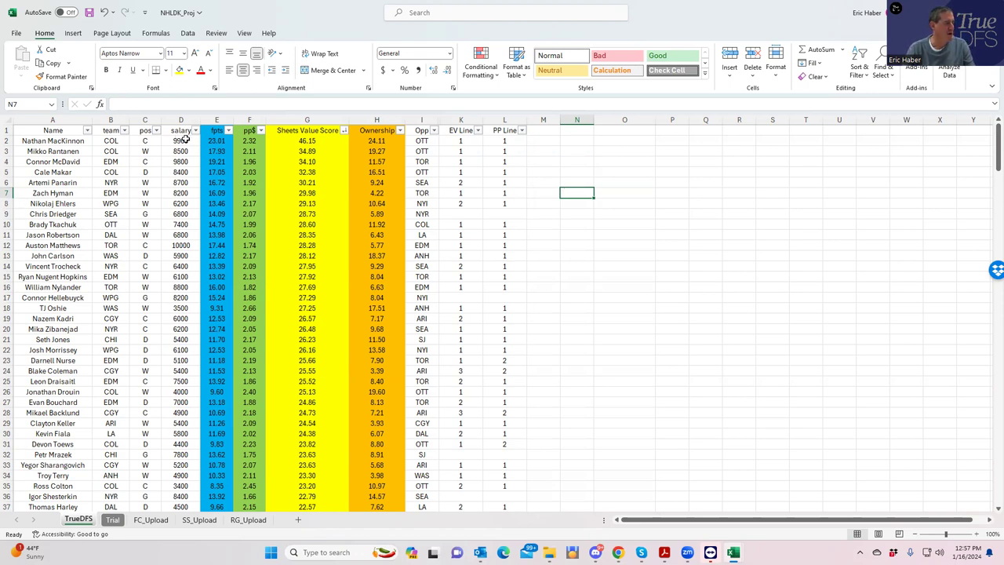
- Examine how salary and fpts relate to the Sheets Value Score, and review the top-ranked players with their teams and positions
left_click(210, 142)
left_click(173, 142)
left_click(210, 142)
left_click(305, 142)
left_click(306, 181)
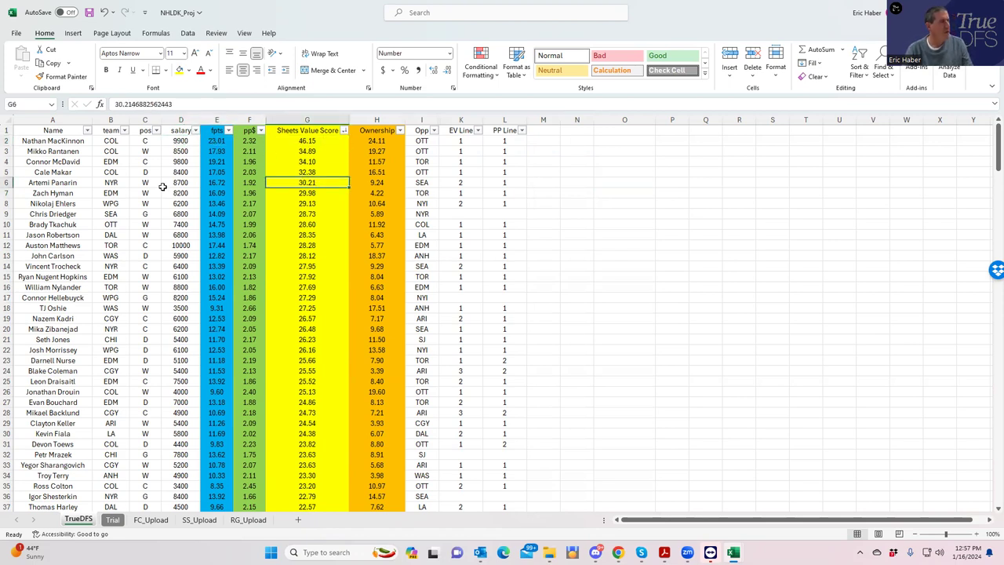
left_click_drag(305, 142, 306, 272)
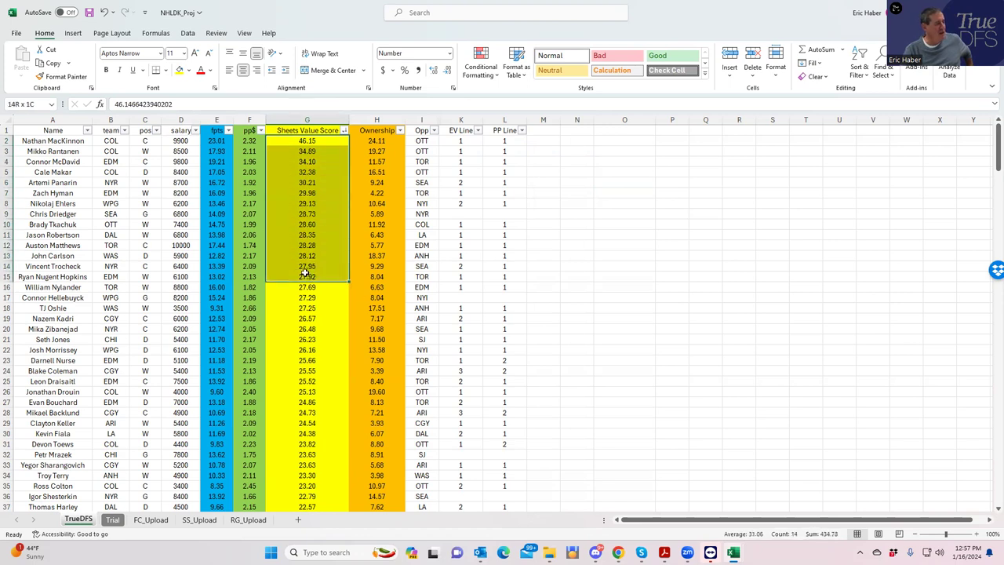
left_click_drag(63, 141, 148, 400)
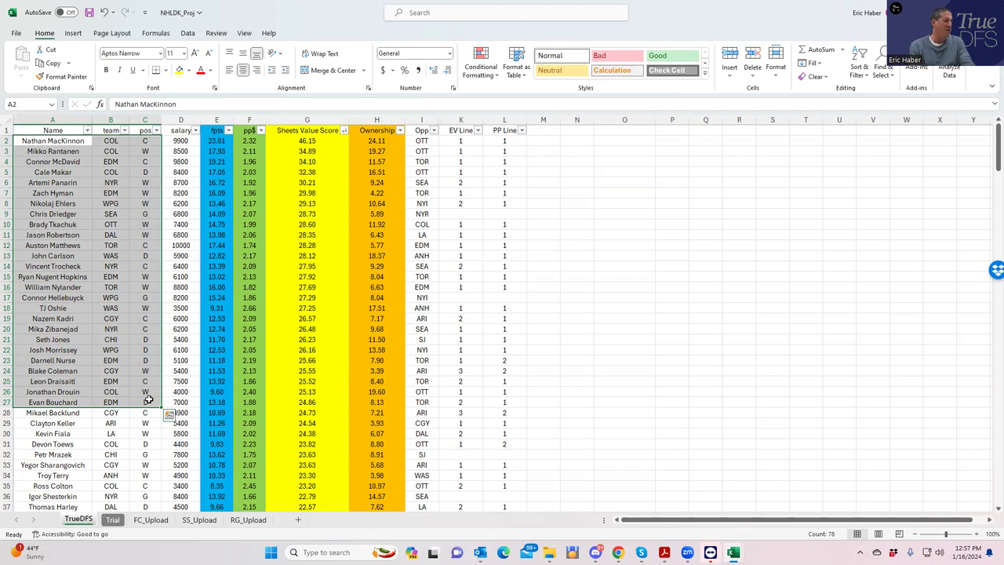
- Examine the teams and salaries of the four highest-ranked players, focusing on the COL stack
left_click(110, 142)
left_click(111, 151)
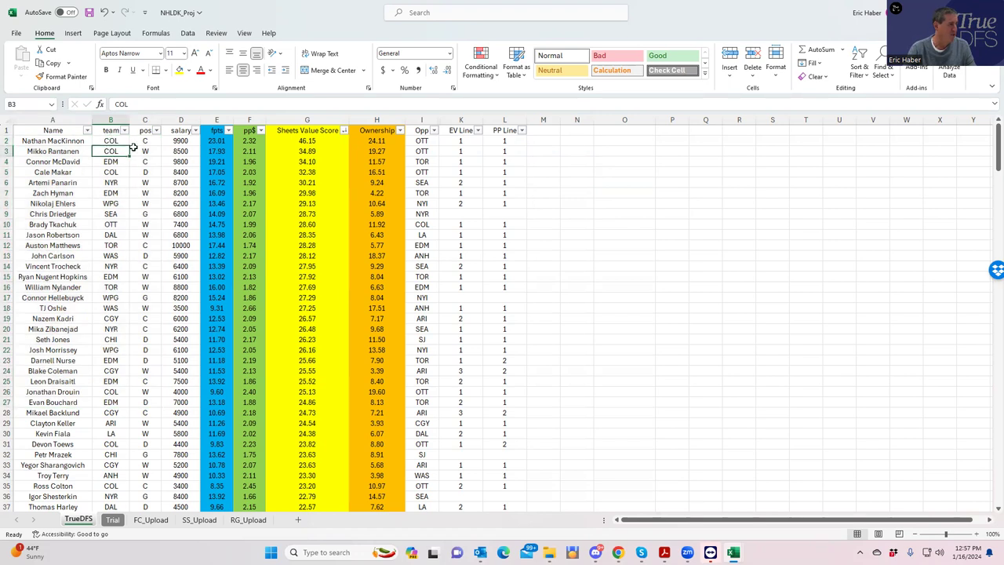
left_click(104, 173)
left_click(174, 171)
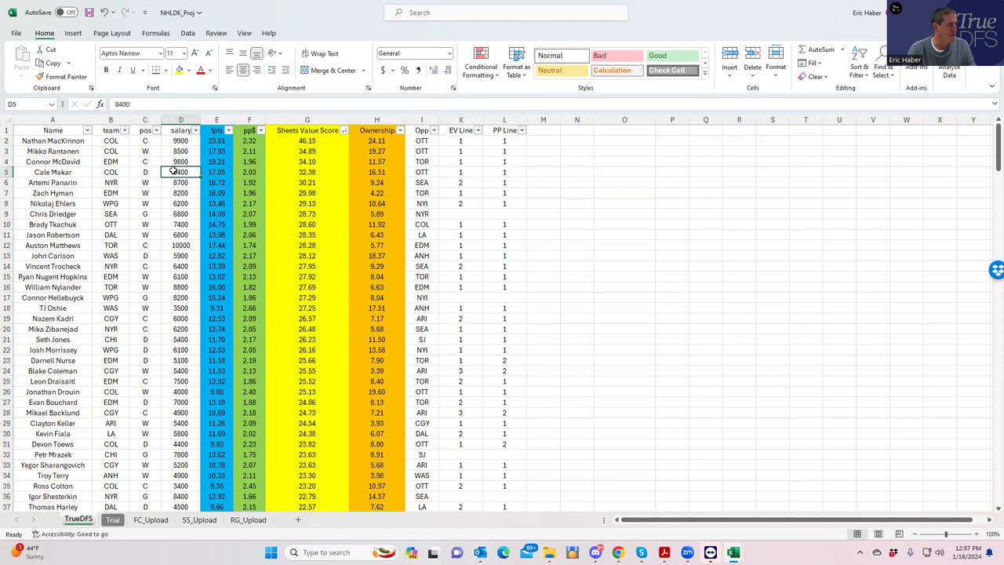
left_click(107, 176)
left_click(176, 171)
left_click(171, 141)
left_click(176, 161)
left_click(182, 172)
left_click(181, 140)
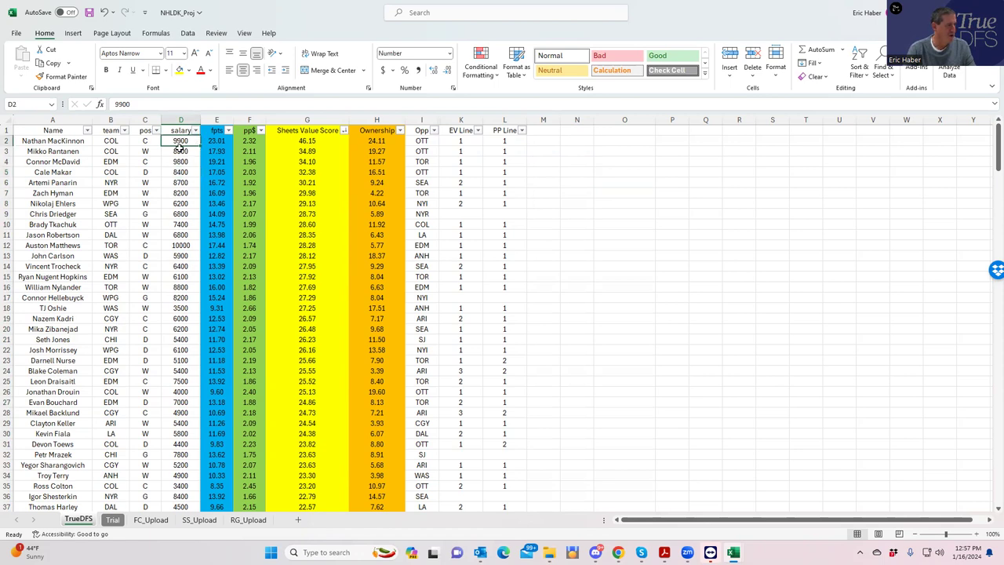
left_click(180, 152)
- Compare the EV lines, salaries and Sheets Value Scores of the highest-ranked COL, EDM and NYR players
left_click(463, 142)
left_click(457, 163)
left_click(182, 143)
left_click(185, 154)
left_click(186, 163)
left_click(196, 173)
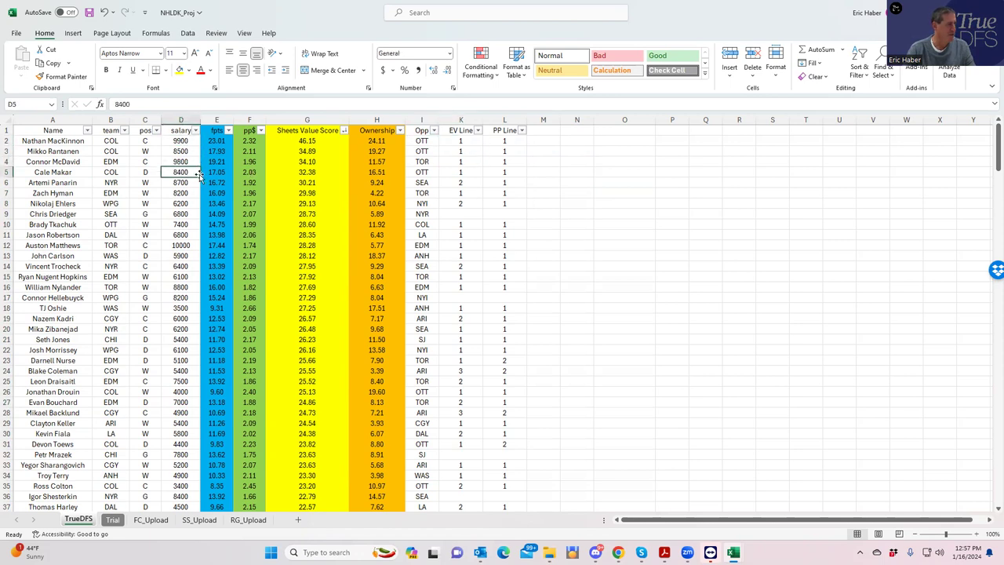
left_click(299, 141)
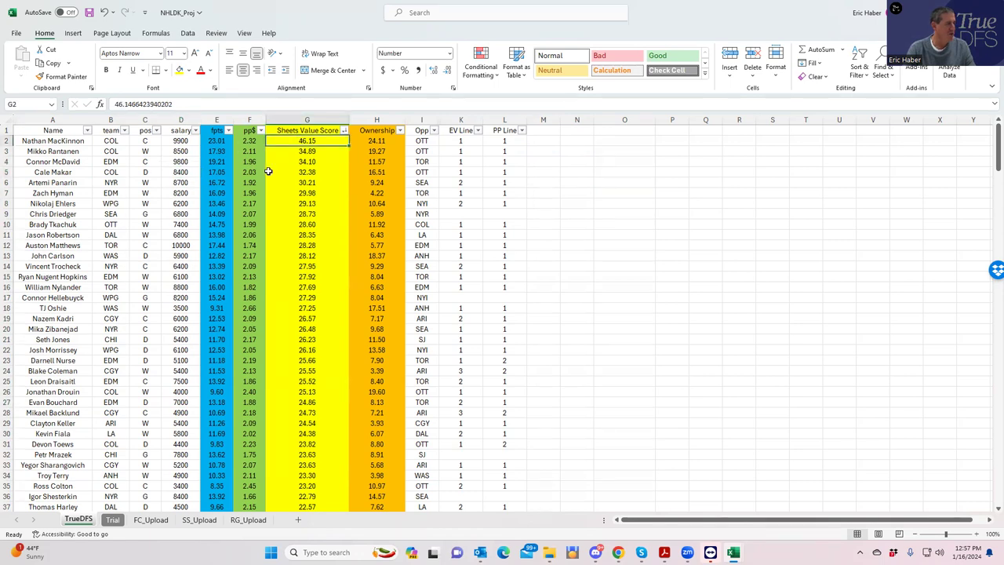
left_click(193, 172)
left_click(456, 142)
left_click(180, 178)
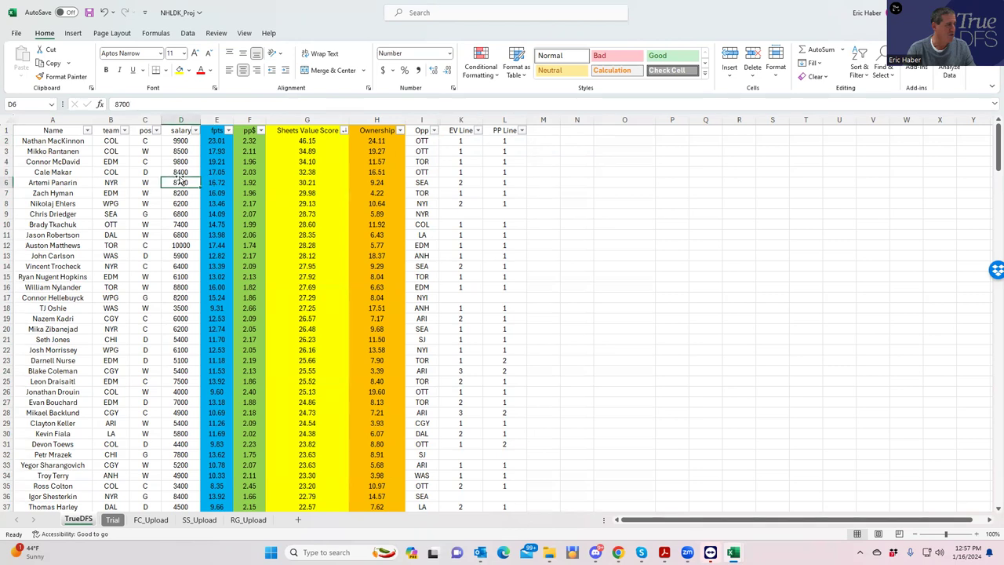
- Review the highly ranked EDM players, checking their salaries and the EV line of the EDM winger in row 15
left_click(116, 163)
left_click(176, 193)
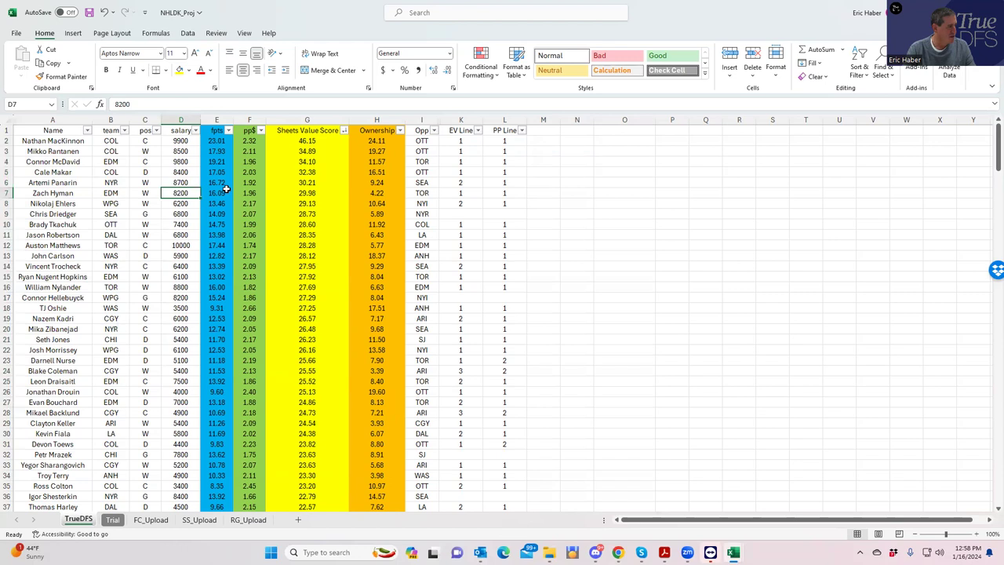
left_click(112, 163)
left_click(116, 194)
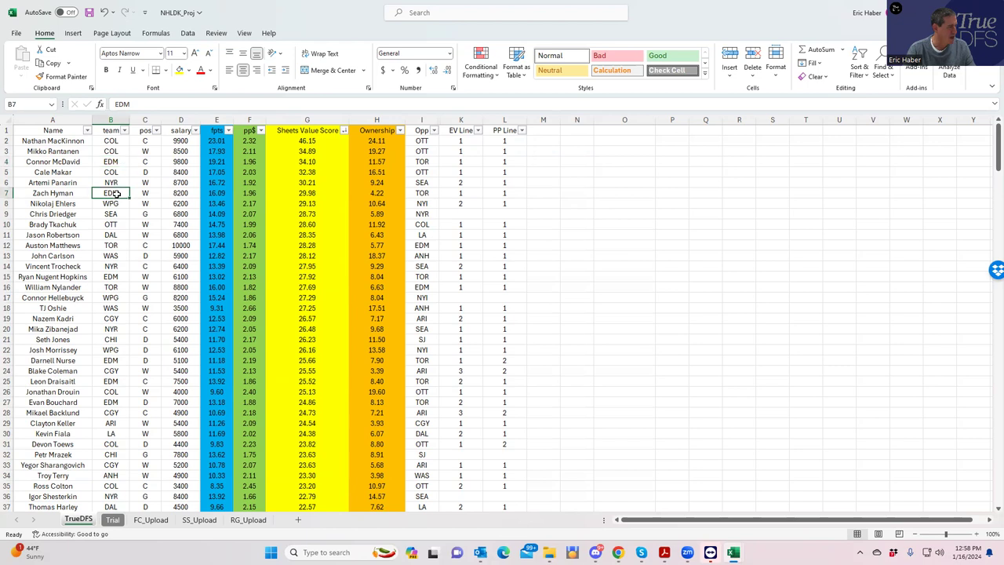
left_click(115, 277)
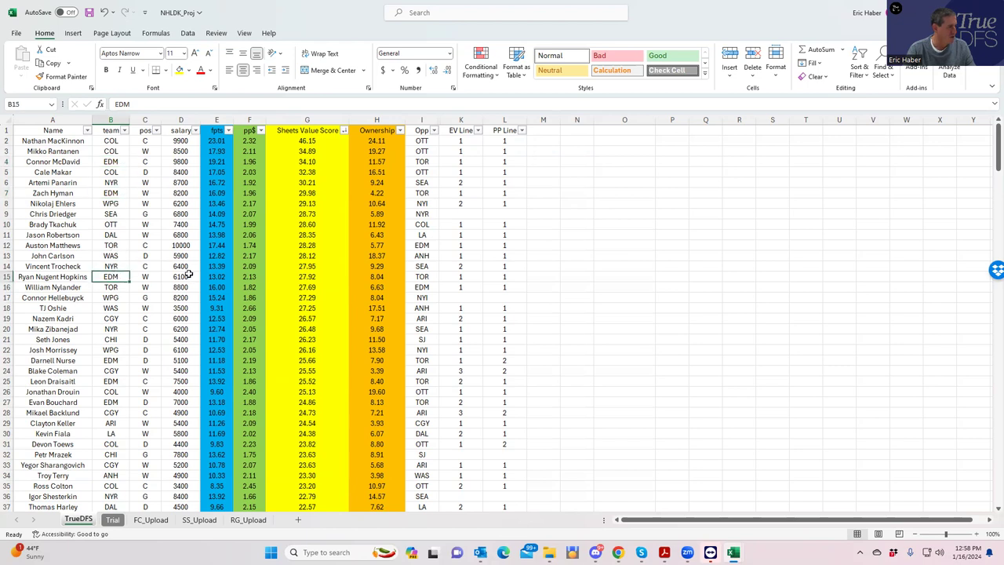
double_click(449, 277)
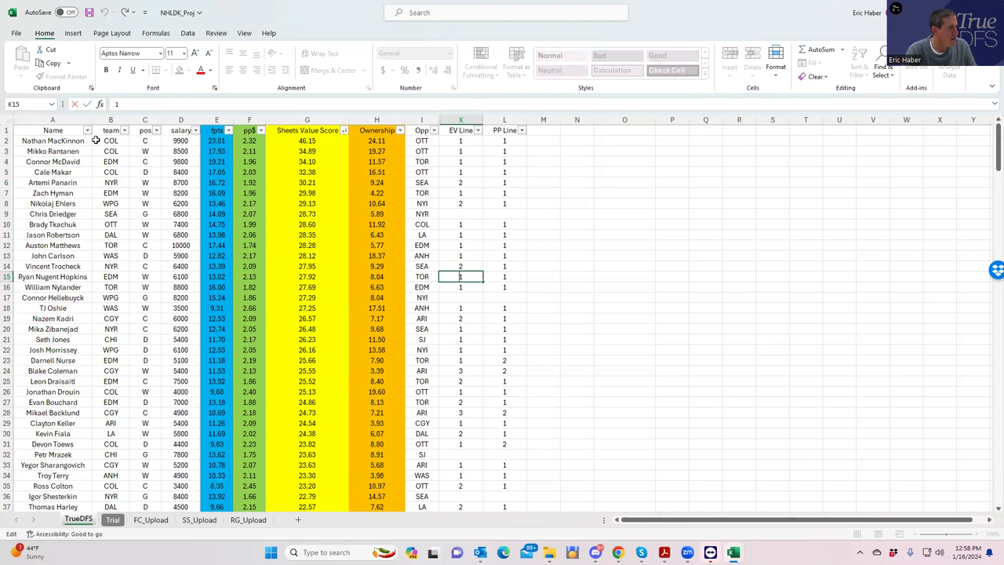
- Review the top 15 players' names through salaries, and check the cheaper WAS and COL wingers for salary, Ownership and position
left_click_drag(48, 138, 180, 287)
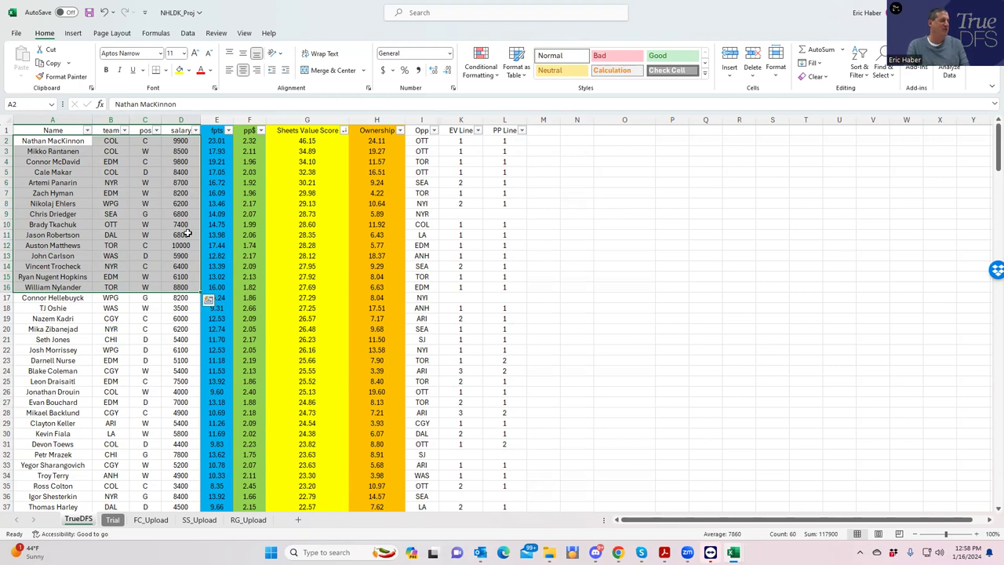
left_click(179, 309)
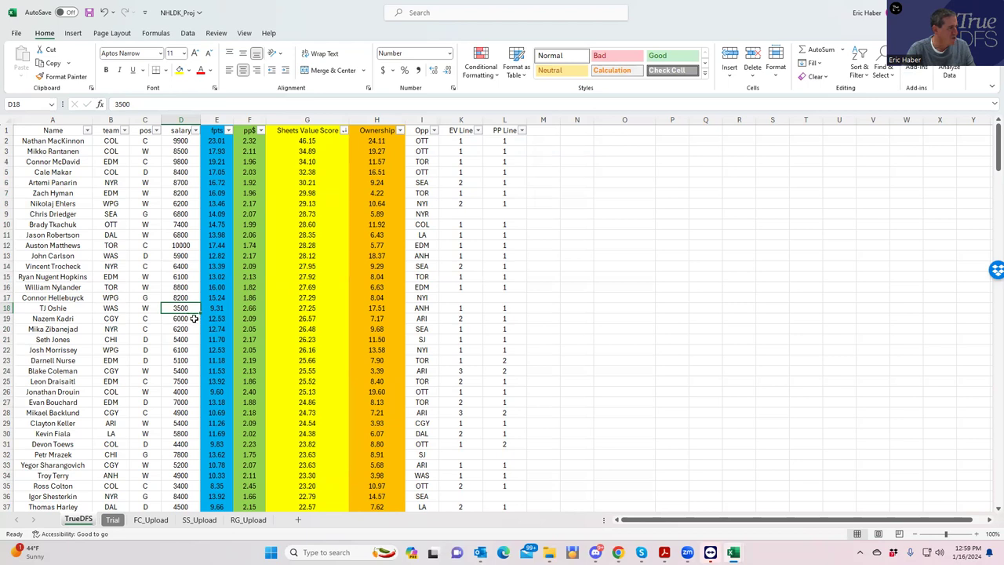
left_click(179, 391)
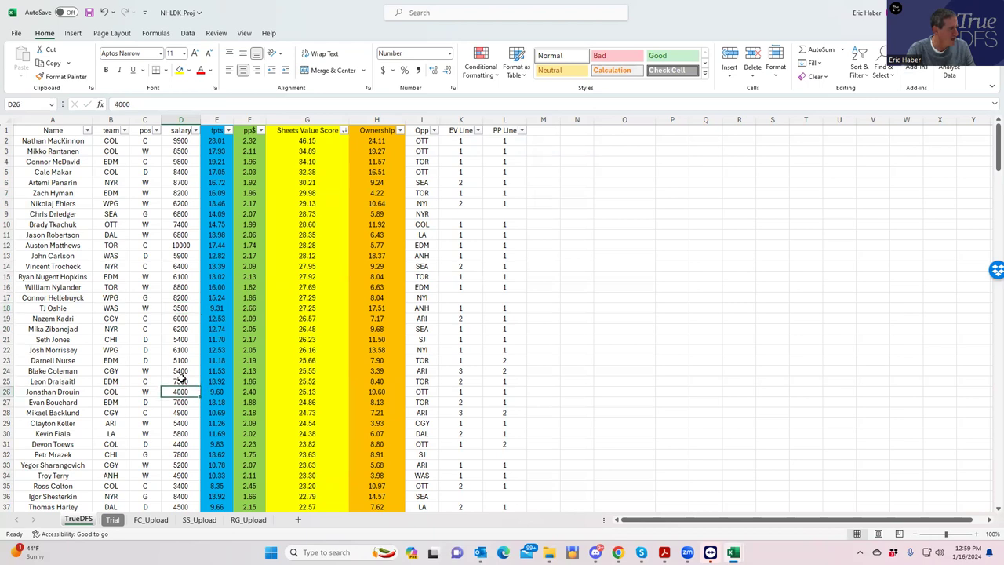
left_click(181, 379)
left_click(183, 390)
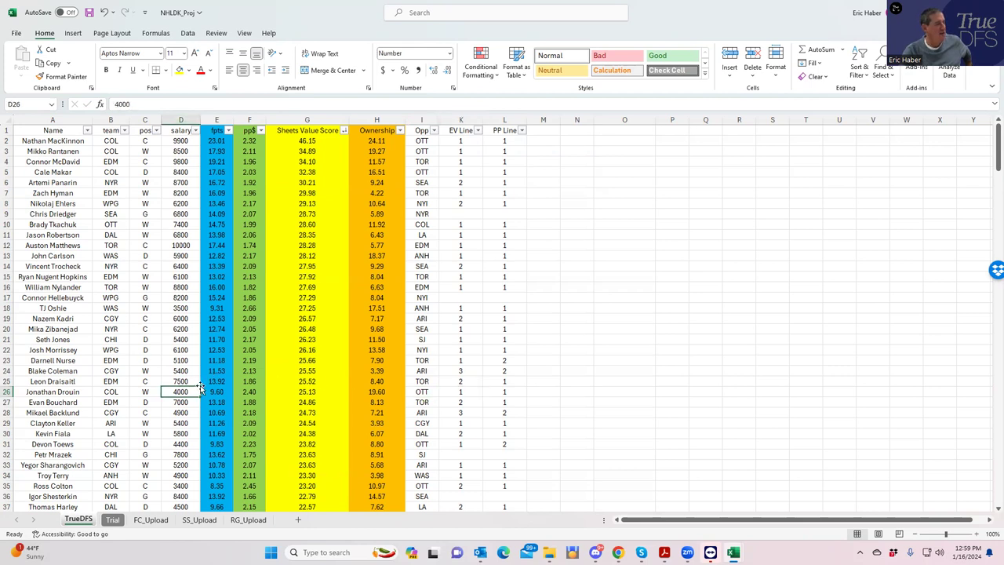
left_click(374, 391)
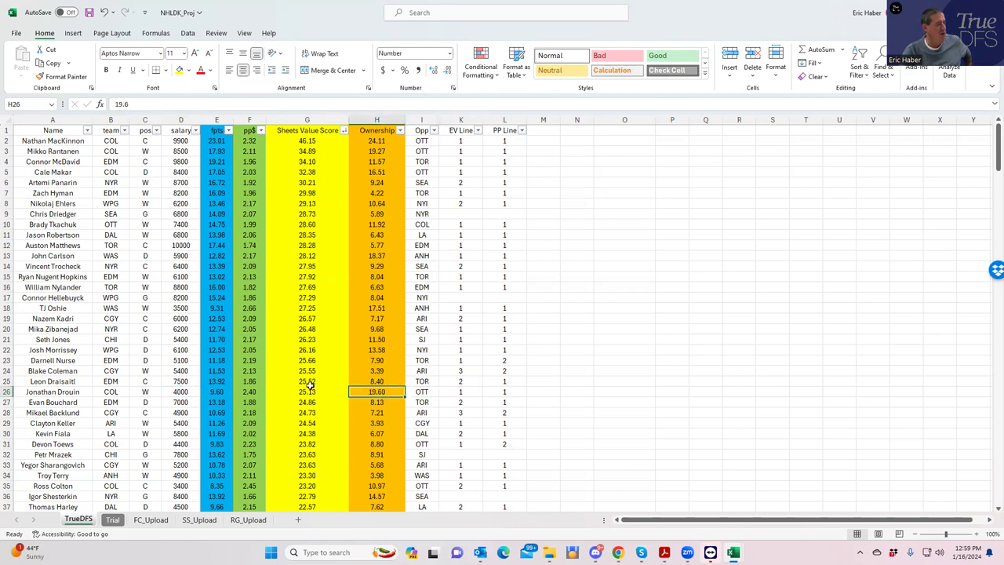
left_click(144, 390)
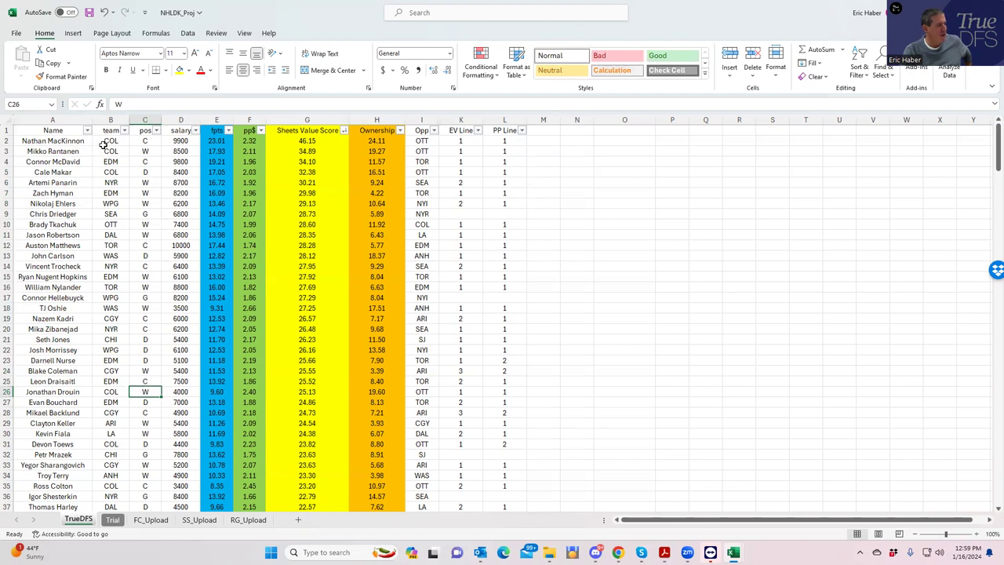
left_click_drag(110, 193, 119, 296)
left_click(123, 294)
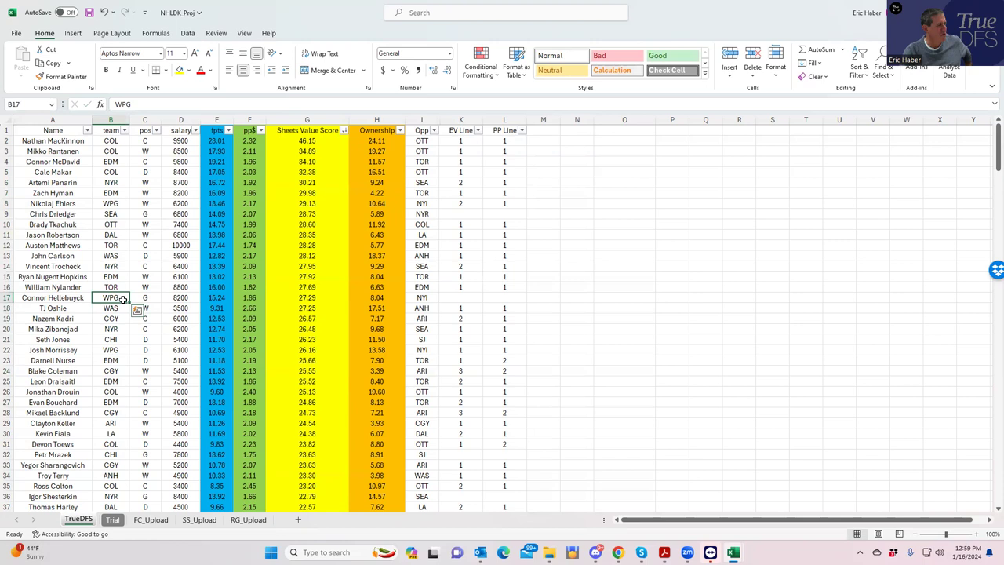
- Examine the salaries and PP lines of the CGY players as a possible lower-cost stack
left_click(165, 235)
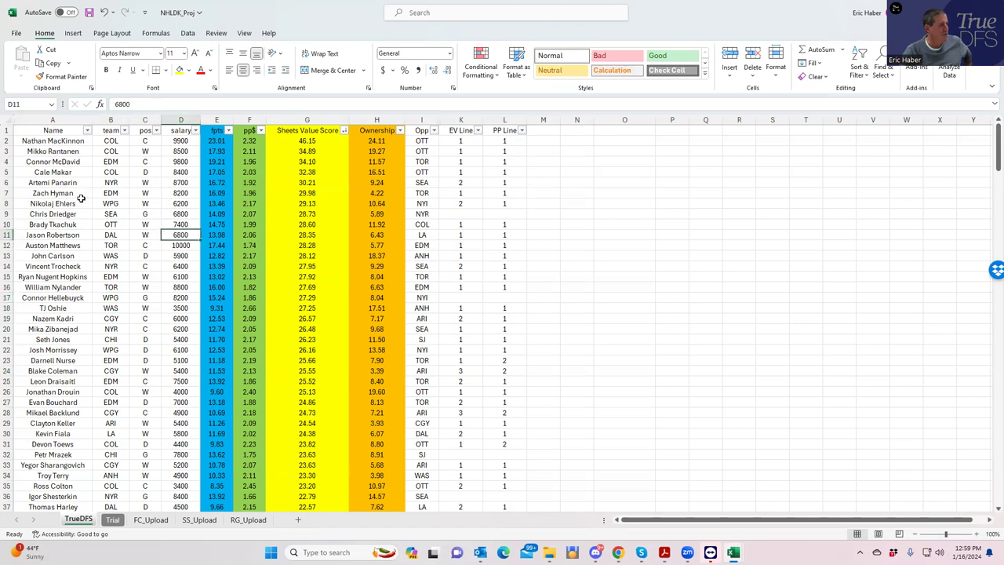
left_click(117, 318)
left_click(185, 318)
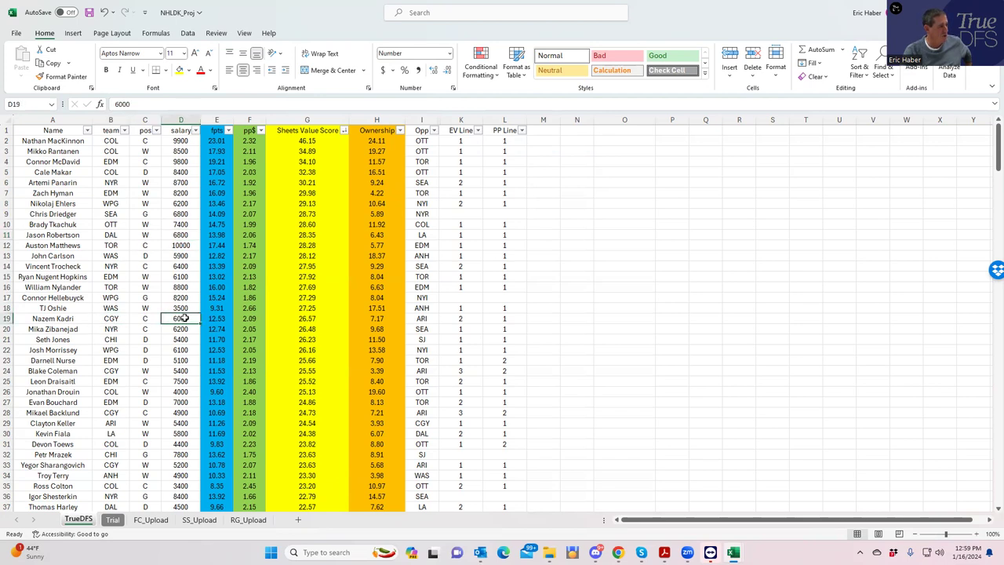
left_click(178, 371)
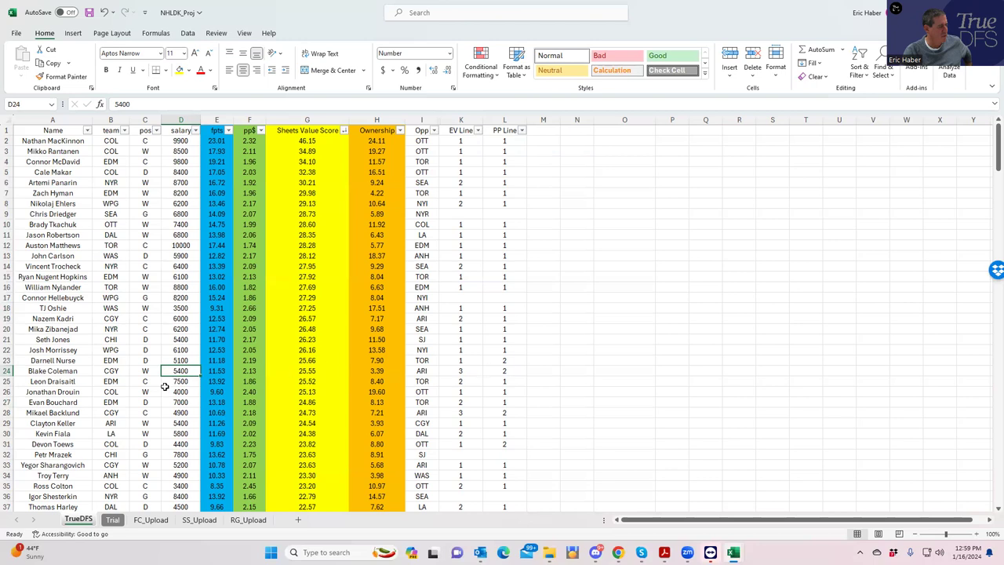
left_click(497, 413)
left_click(175, 411)
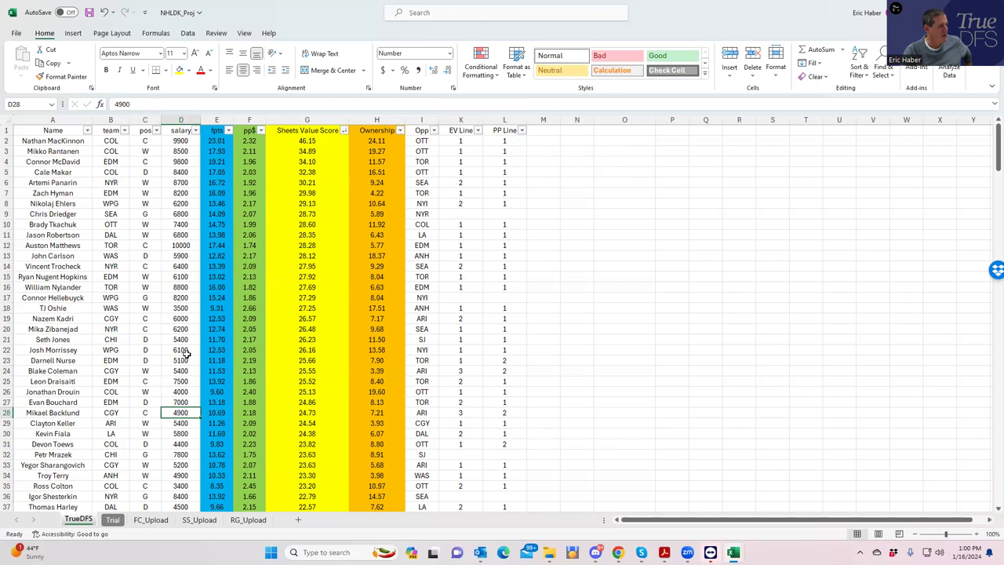
left_click(180, 318)
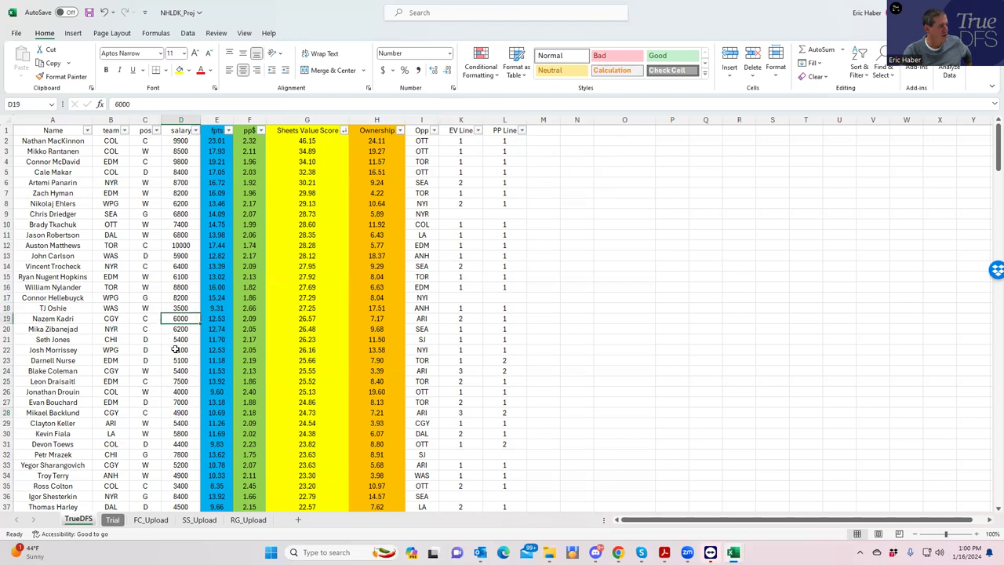
left_click(179, 465)
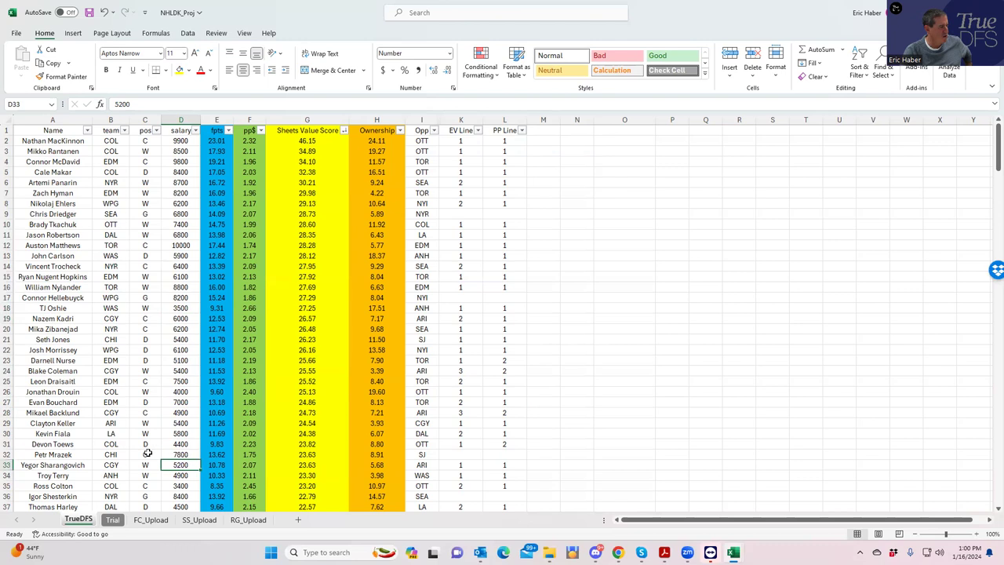
- Review the EDM defensemen, the WAS salaries and the WPG players among the highest Sheets Value Scores
left_click(141, 401)
left_click(153, 361)
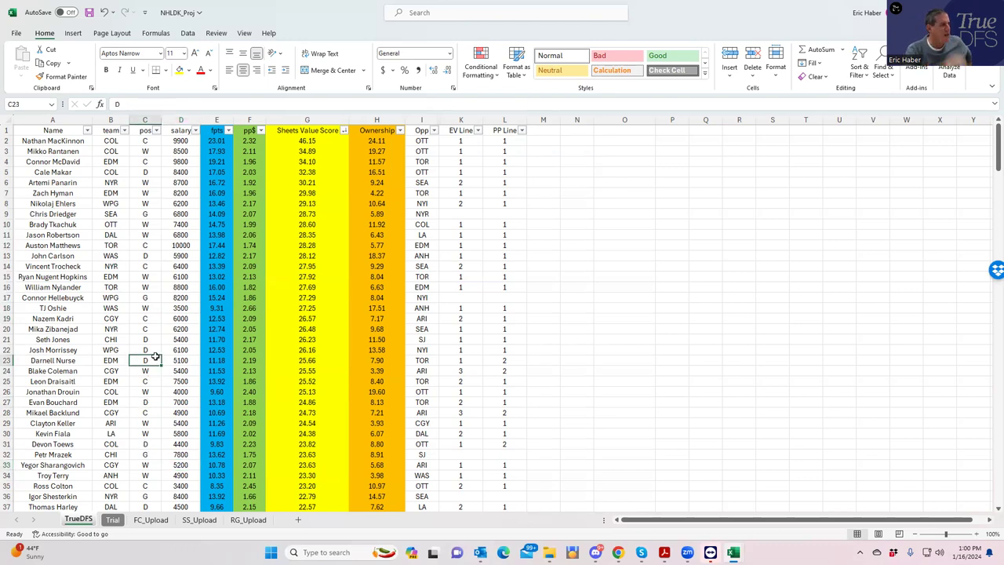
left_click(118, 299)
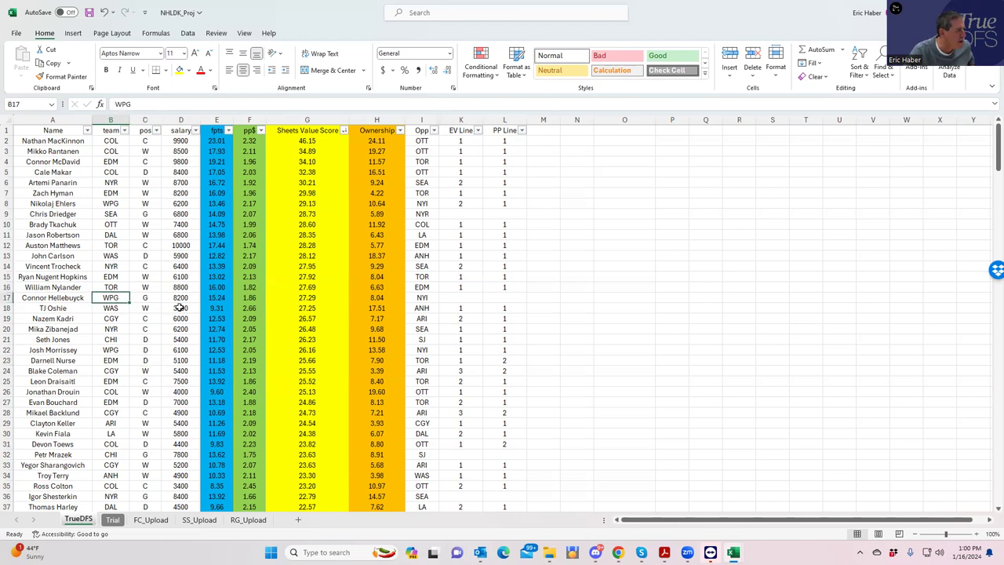
left_click(167, 310)
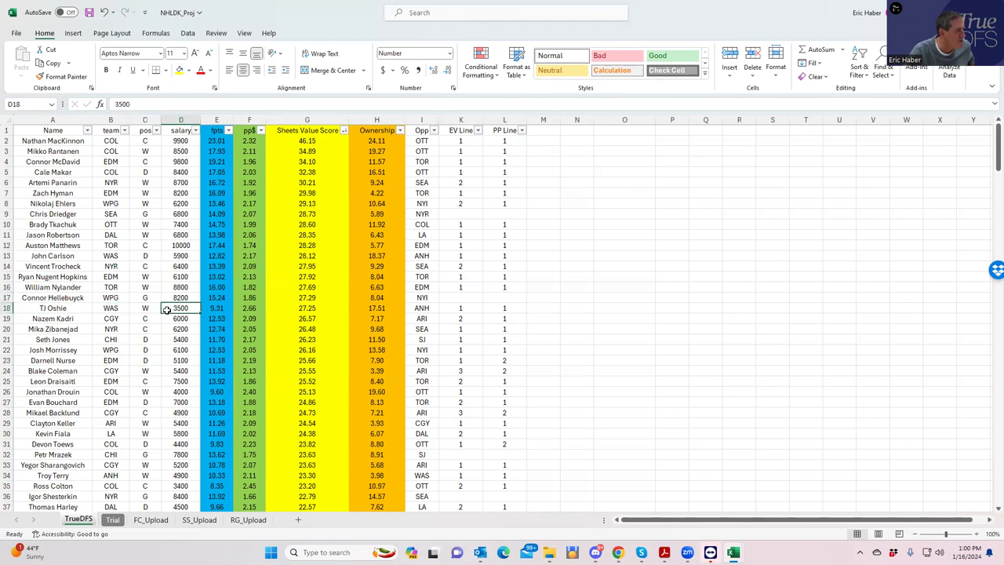
left_click(179, 257)
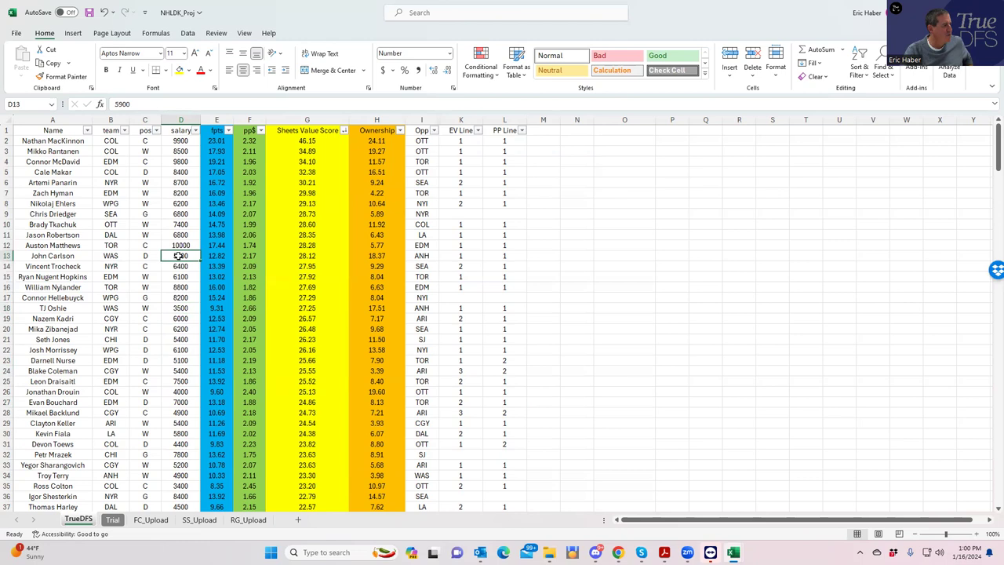
left_click(108, 205)
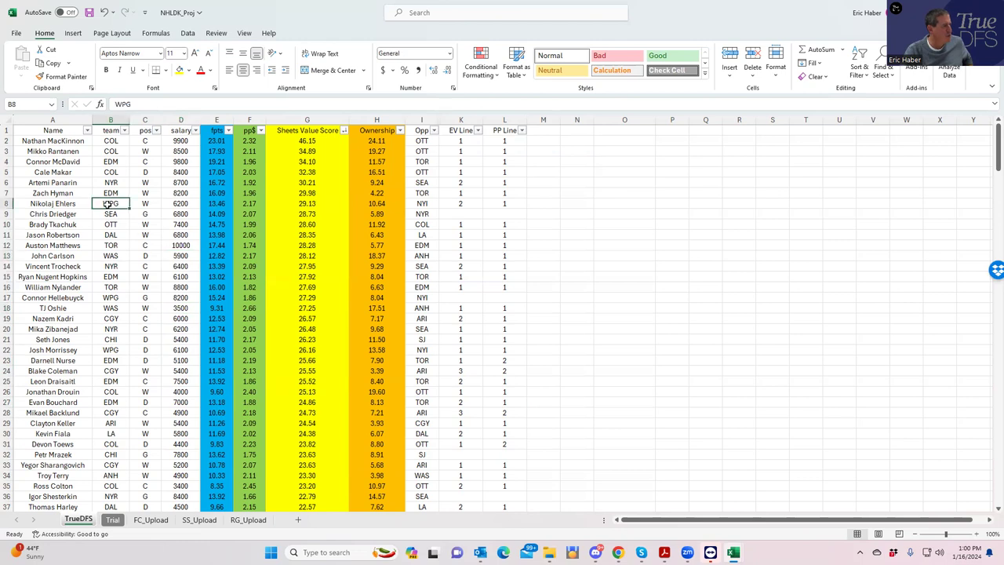
left_click(113, 348)
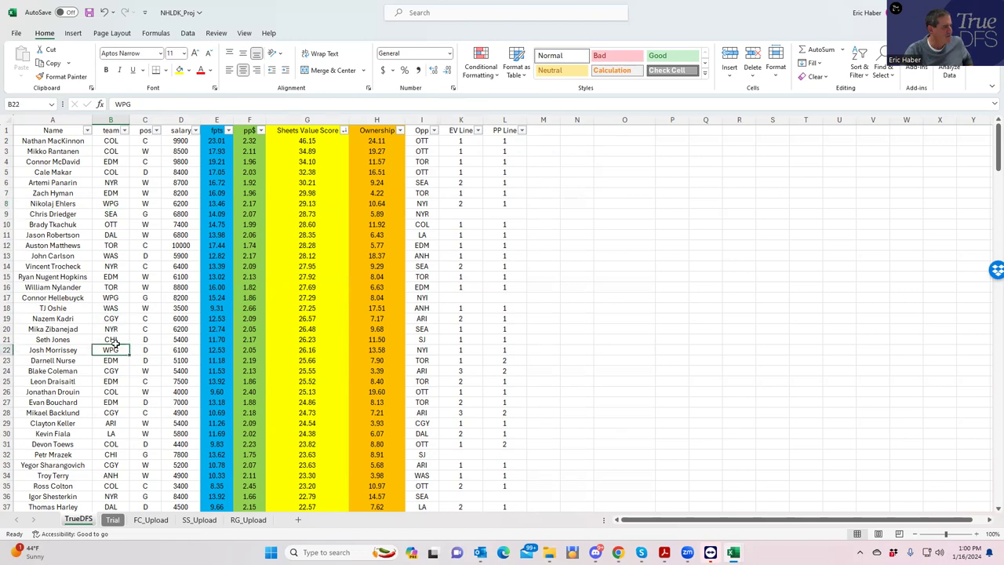
- Check the DAL entry and the positions of the NYR players in the ranked player table
left_click(109, 234)
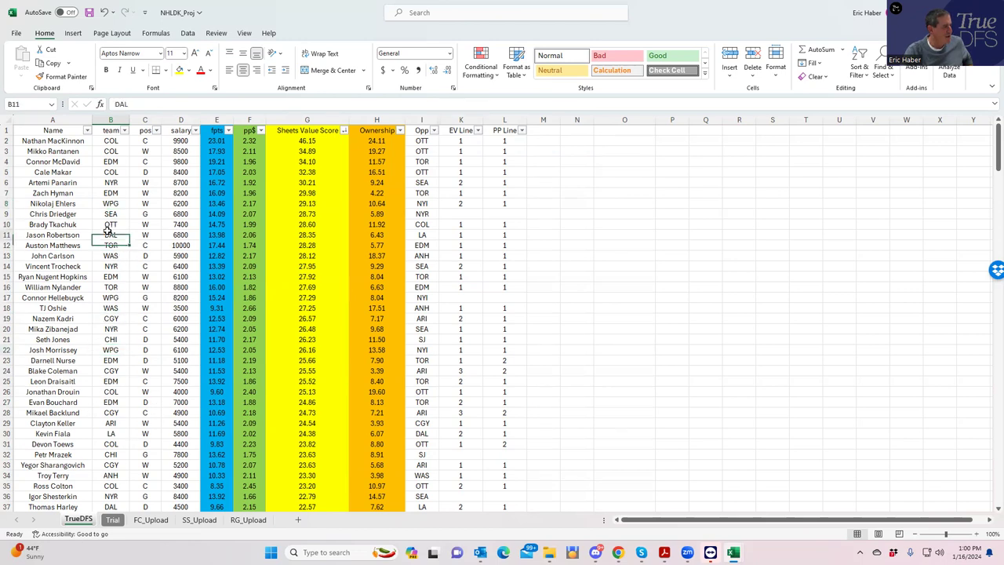
left_click(115, 267)
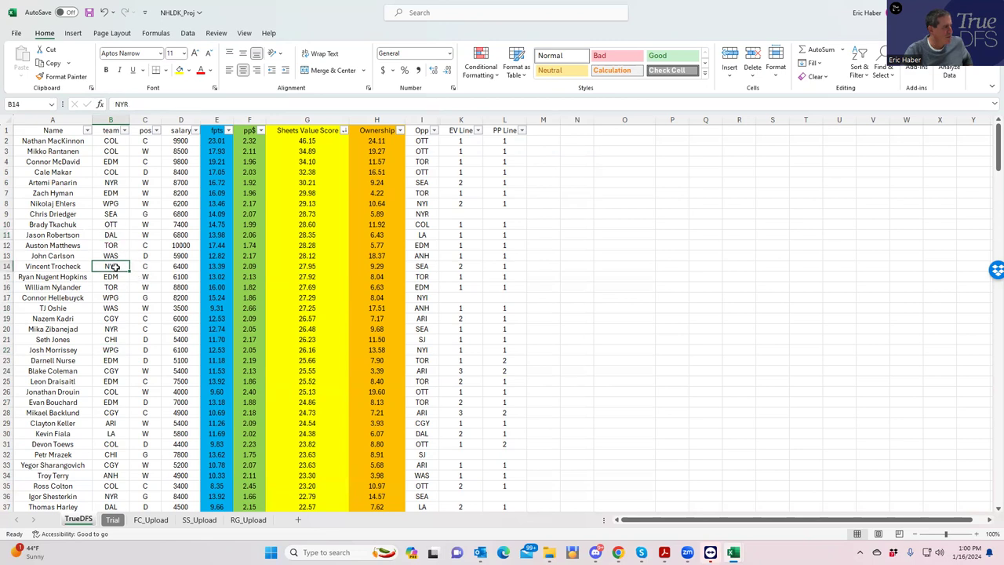
left_click(148, 182)
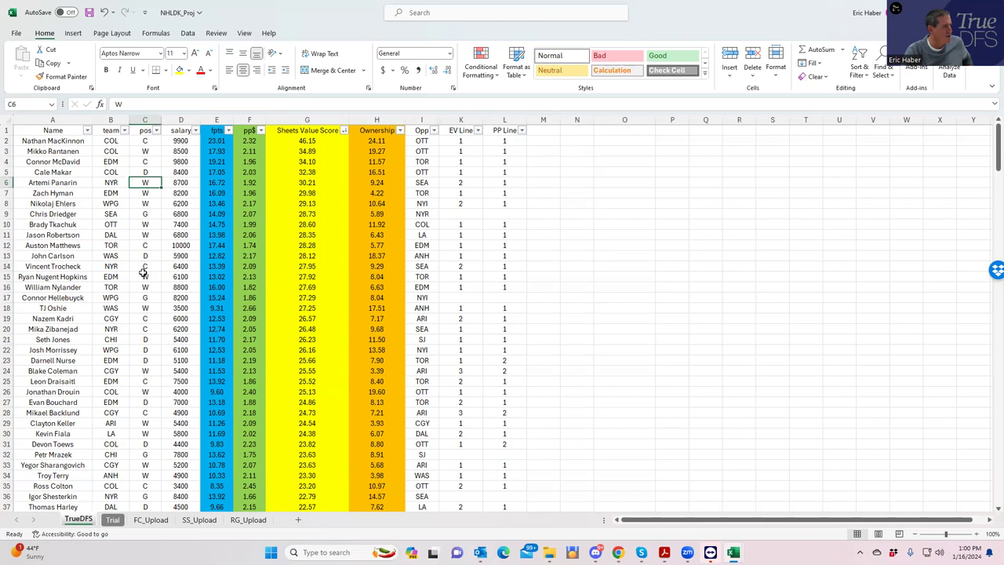
left_click(144, 277)
left_click(139, 266)
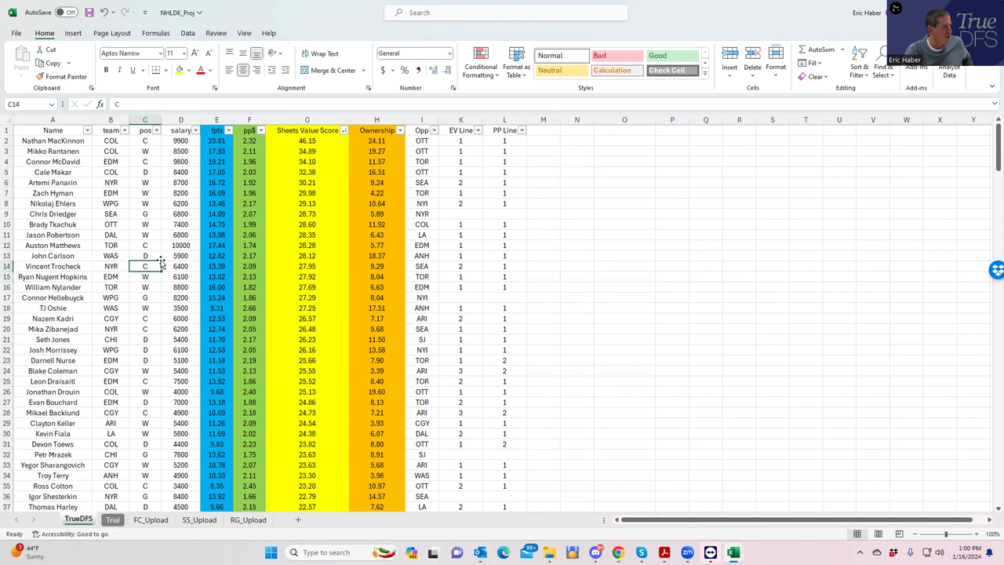
left_click(144, 329)
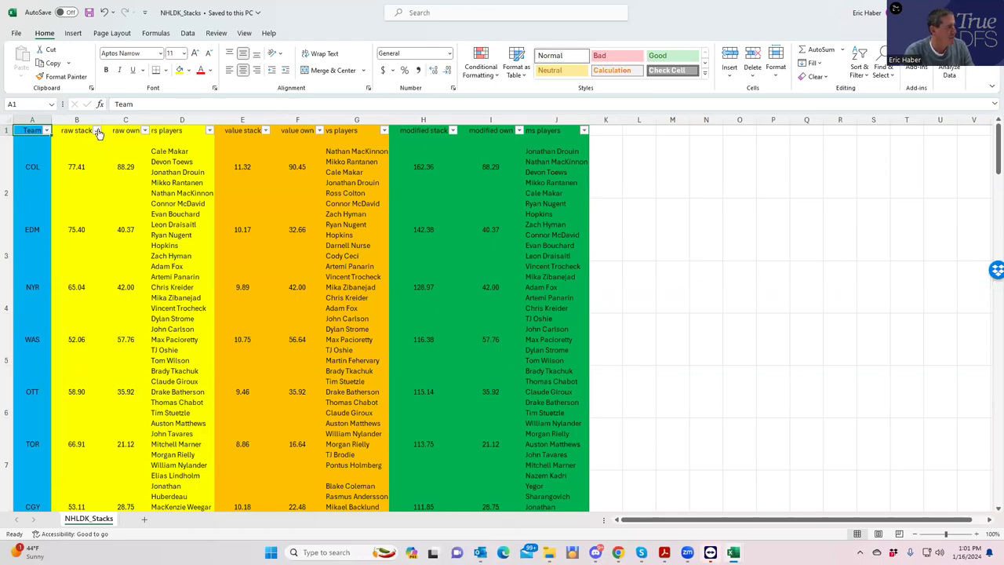
- Sort the team stacks by raw stack from largest to smallest and review the COL and EDM raw stack players
left_click(96, 131)
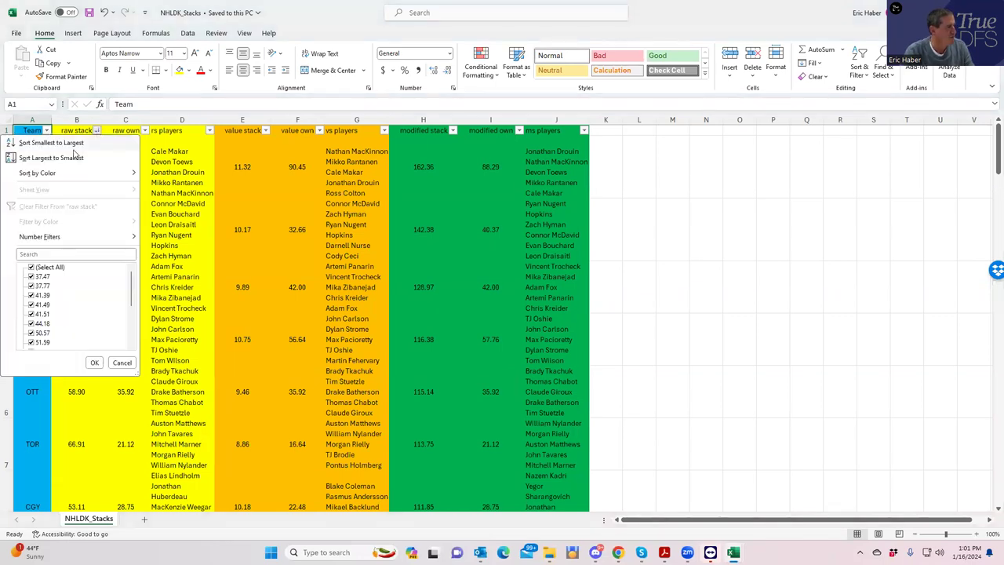
left_click(67, 158)
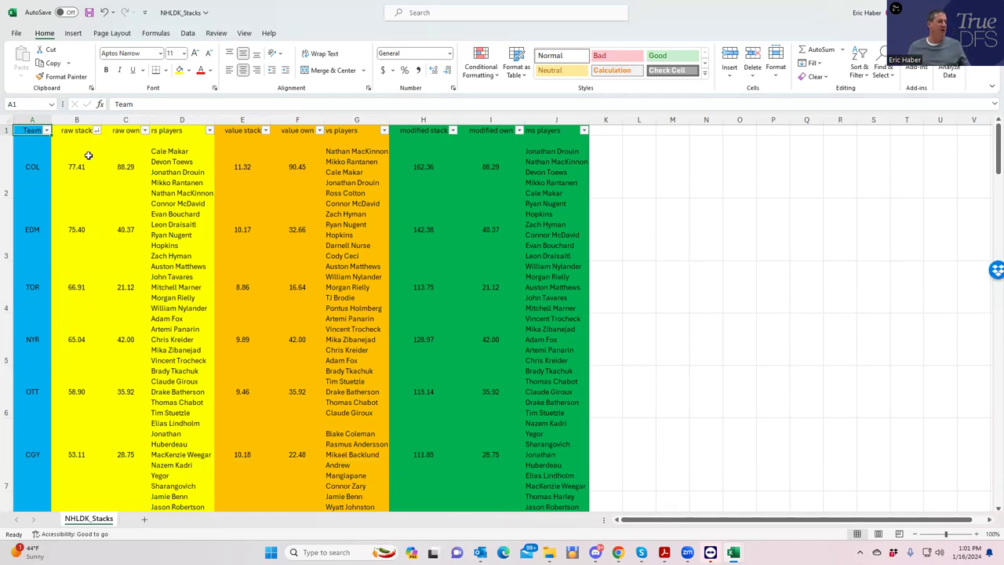
left_click(167, 182)
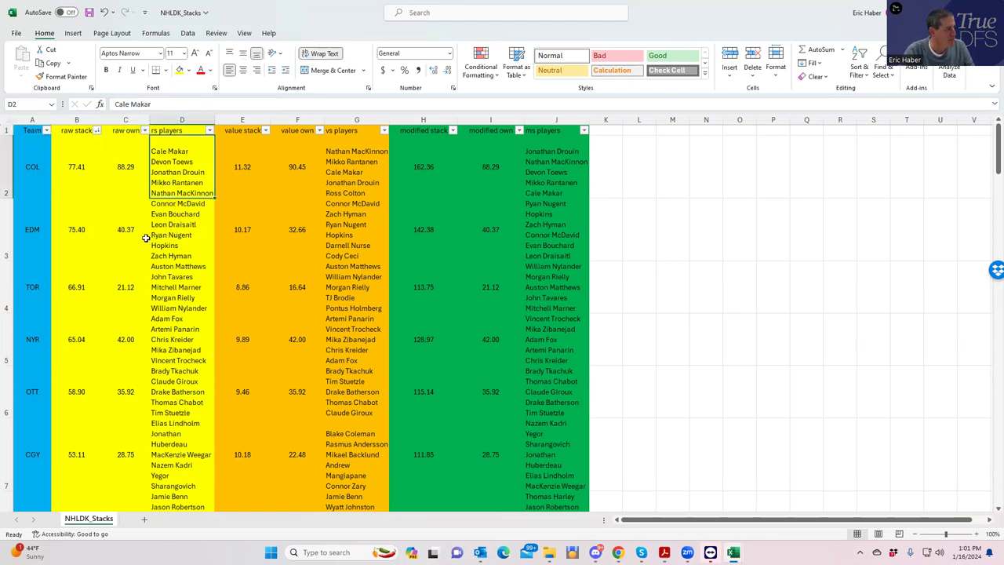
left_click(117, 226)
left_click(173, 239)
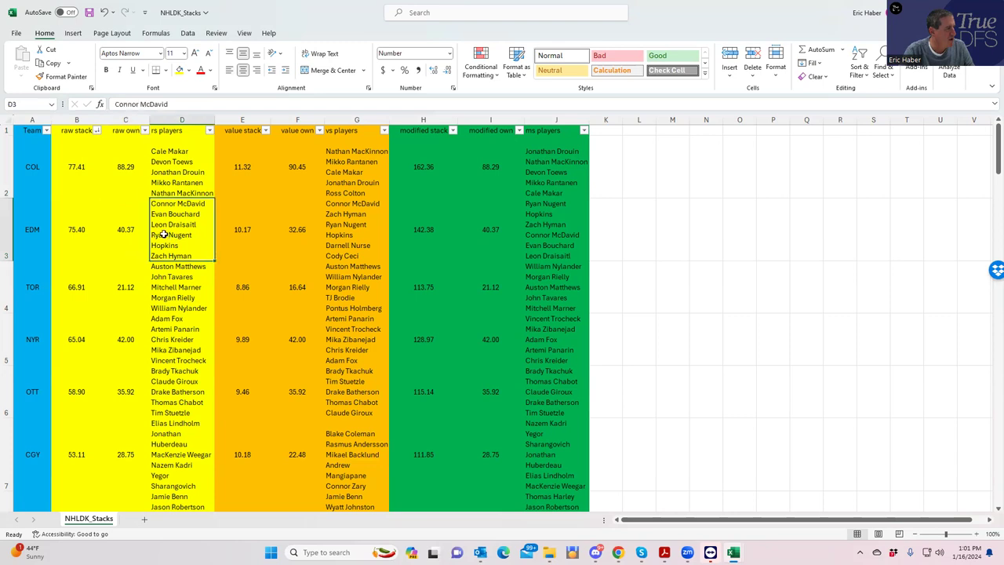
- Compare the raw stack scores of COL and EDM
left_click(71, 162)
left_click(85, 237)
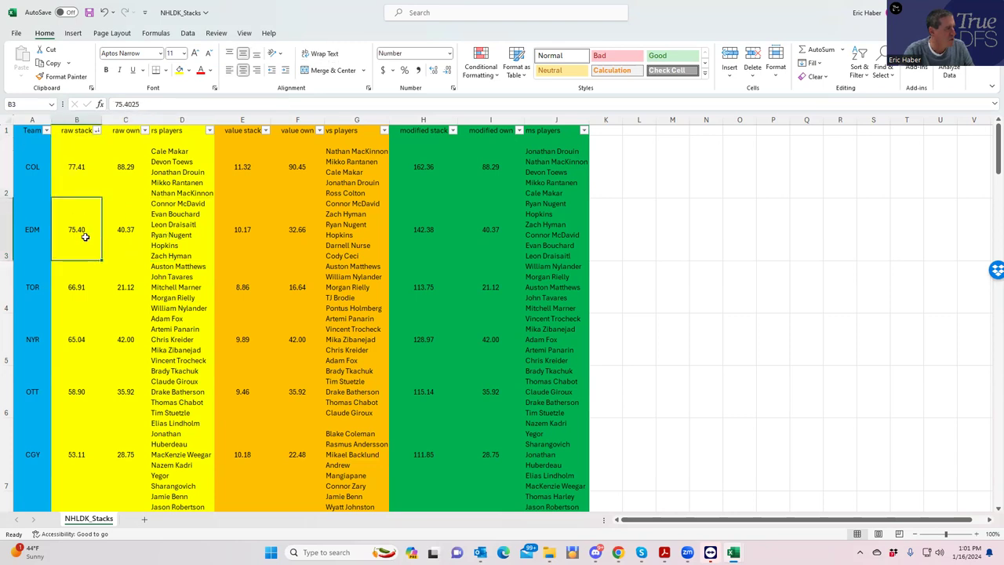
left_click(69, 166)
left_click(81, 227)
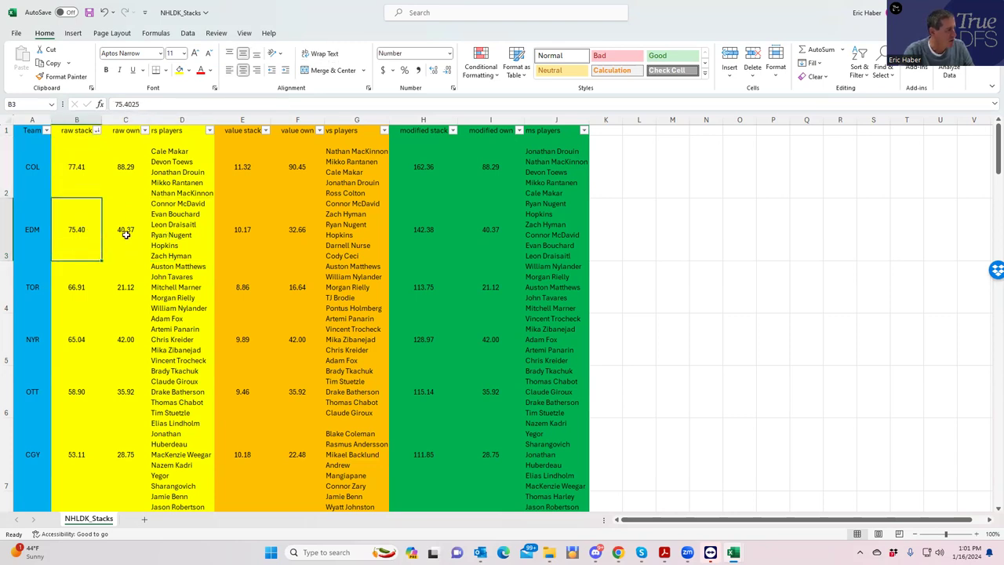
left_click(74, 178)
left_click(87, 227)
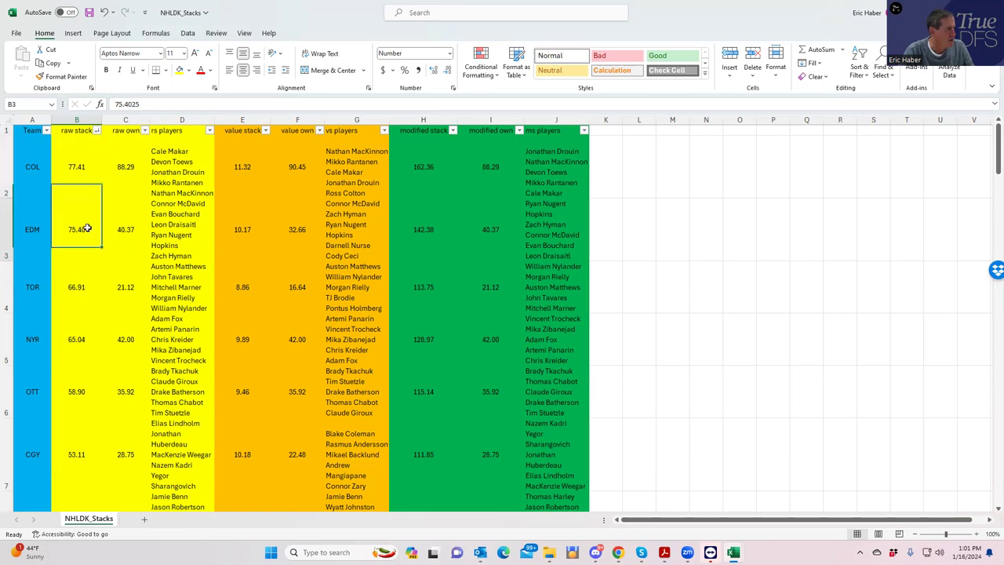
left_click(91, 164)
- Sort the team stacks by value stack from largest to smallest and review the COL value stack's score and players
left_click(265, 131)
left_click(213, 156)
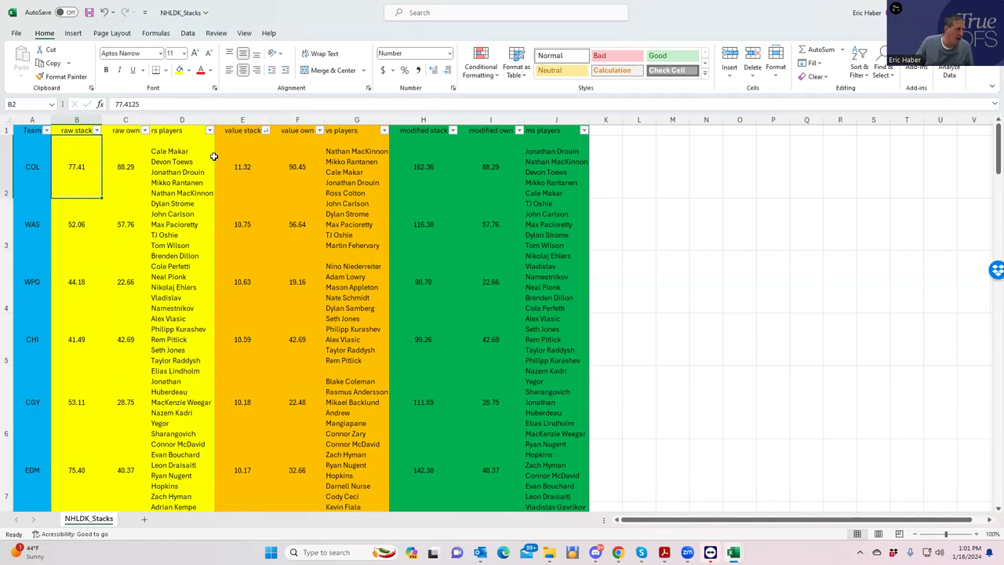
left_click(237, 162)
left_click(336, 174)
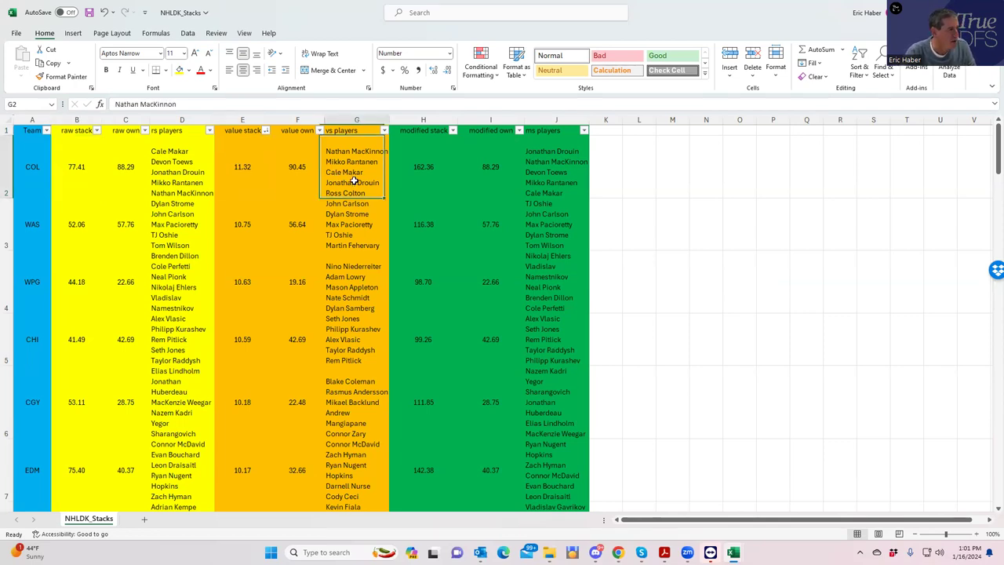
- Compare the value stack scores of WAS, CHI and CGY, and check the WAS value stack's players
left_click(249, 224)
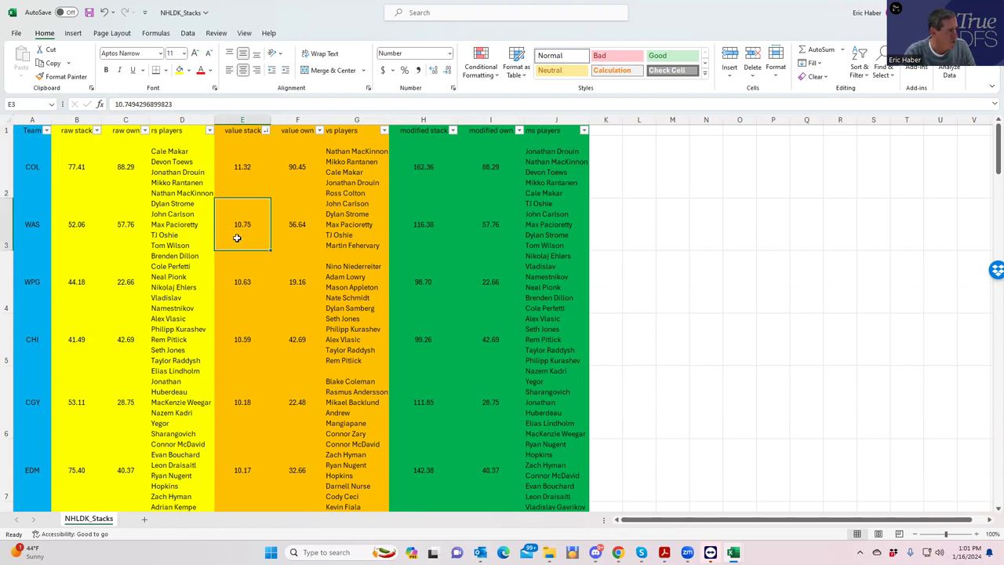
left_click(241, 342)
left_click(246, 403)
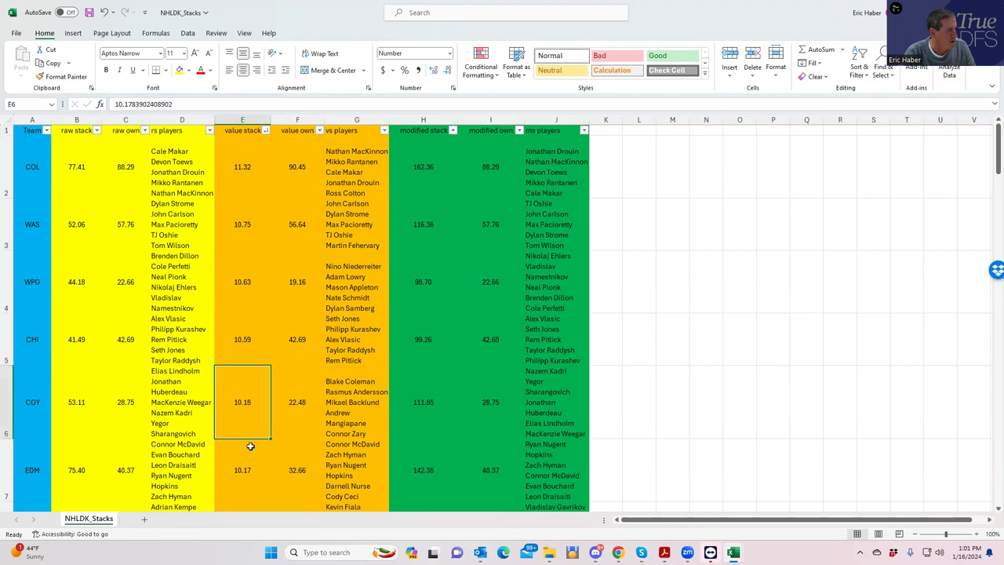
left_click(241, 225)
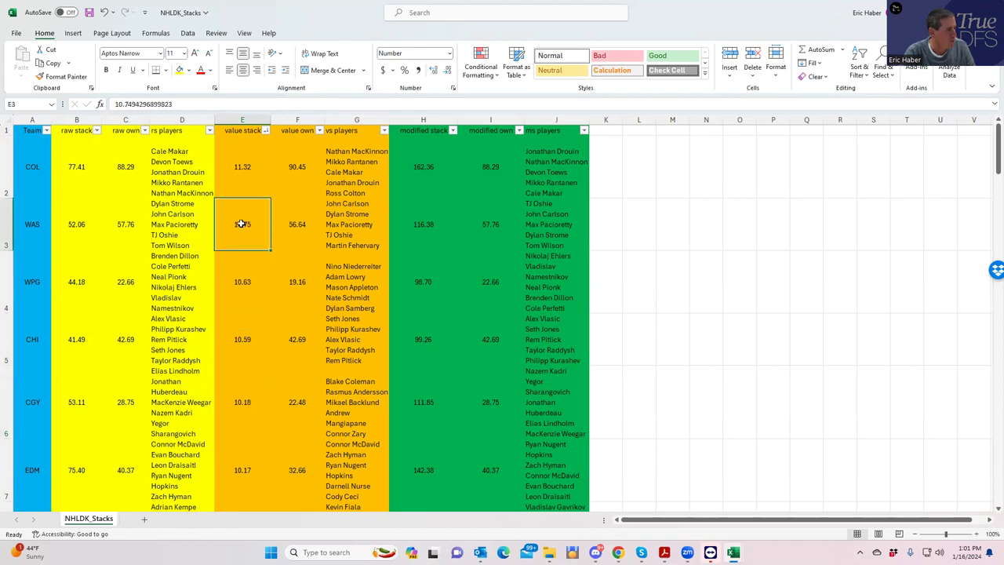
left_click(327, 216)
left_click(262, 212)
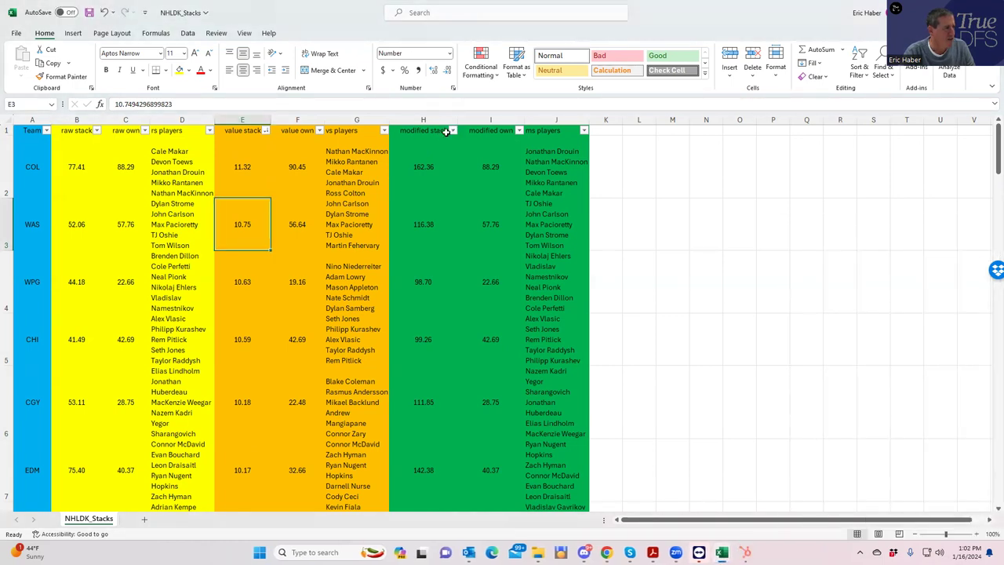
- Sort the team stacks by modified stack from largest to smallest and compare the scores of COL, EDM, NYR and WAS
left_click(452, 131)
left_click(407, 156)
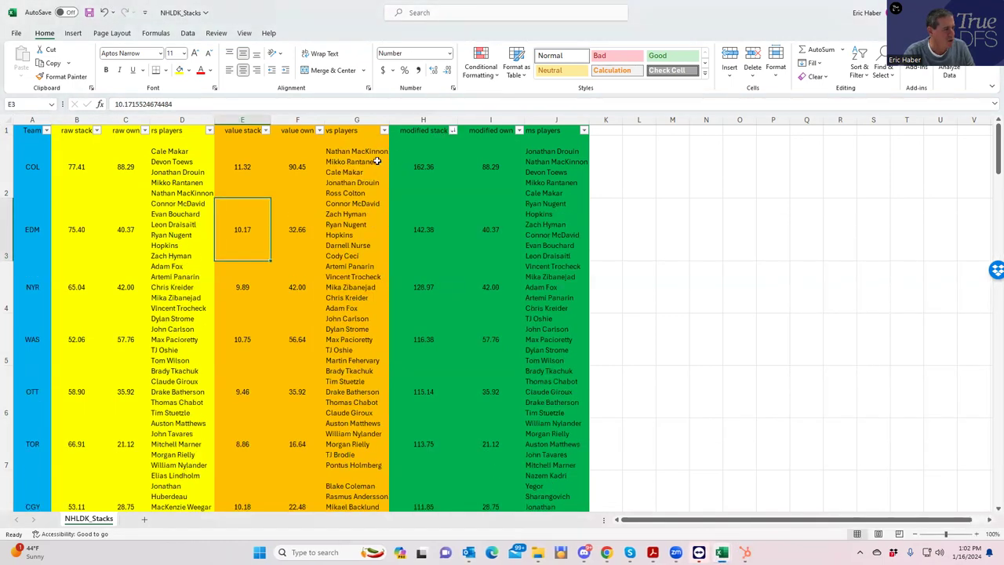
left_click(422, 161)
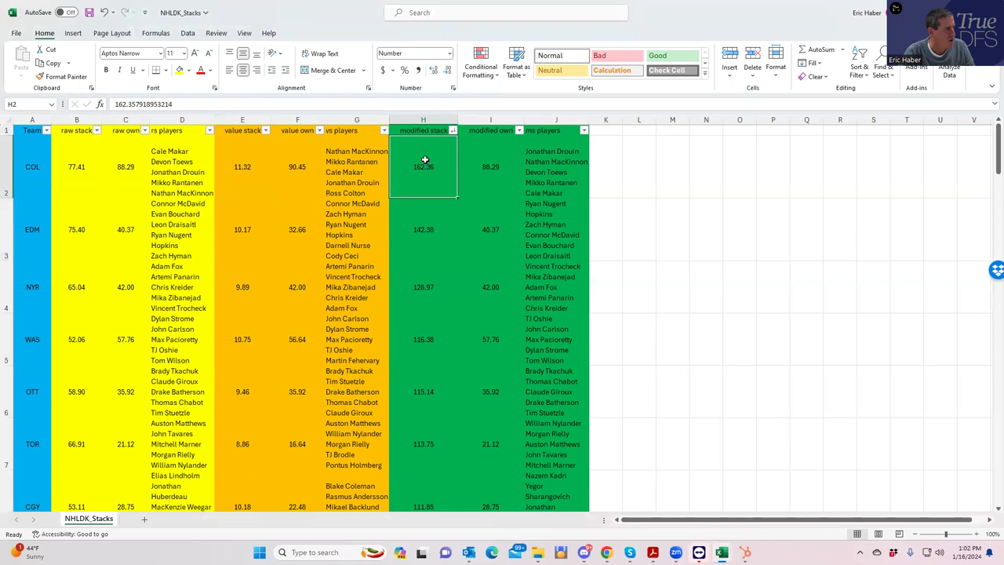
left_click(420, 230)
left_click(432, 291)
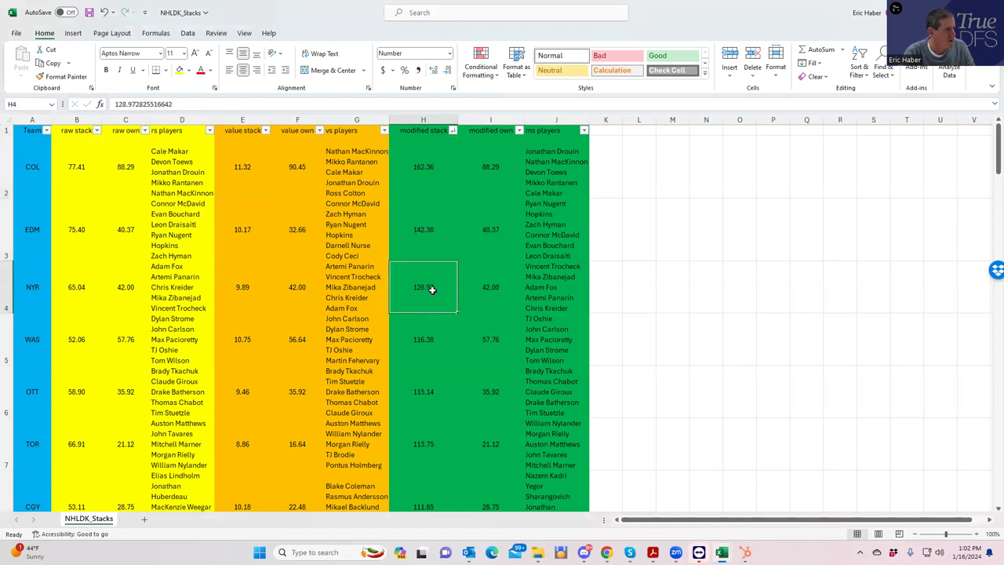
left_click(418, 338)
left_click(408, 230)
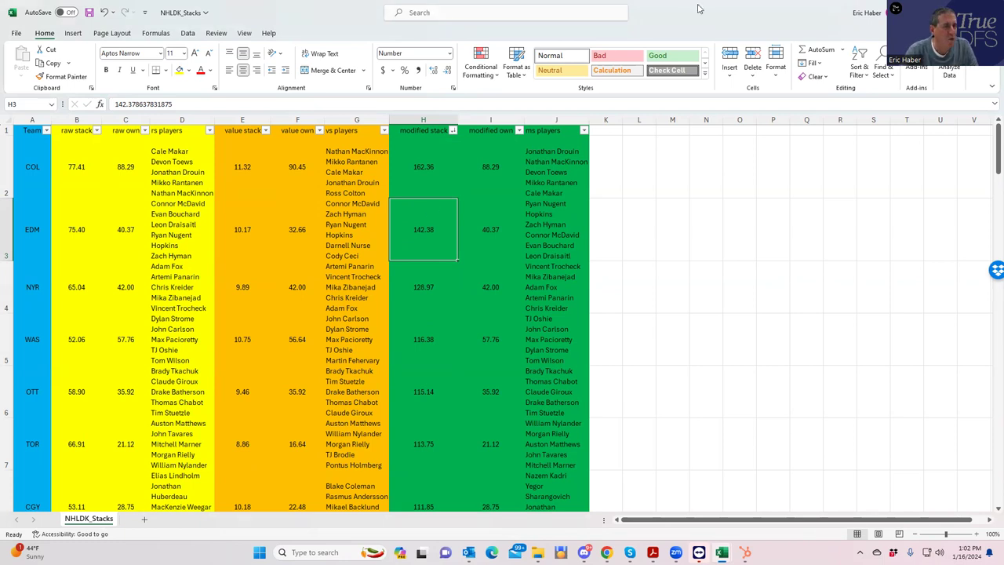
- Switch from the Excel workbooks to the DraftKings NHL $100K Scoring Line Special contest page in the browser
key("super+Down")
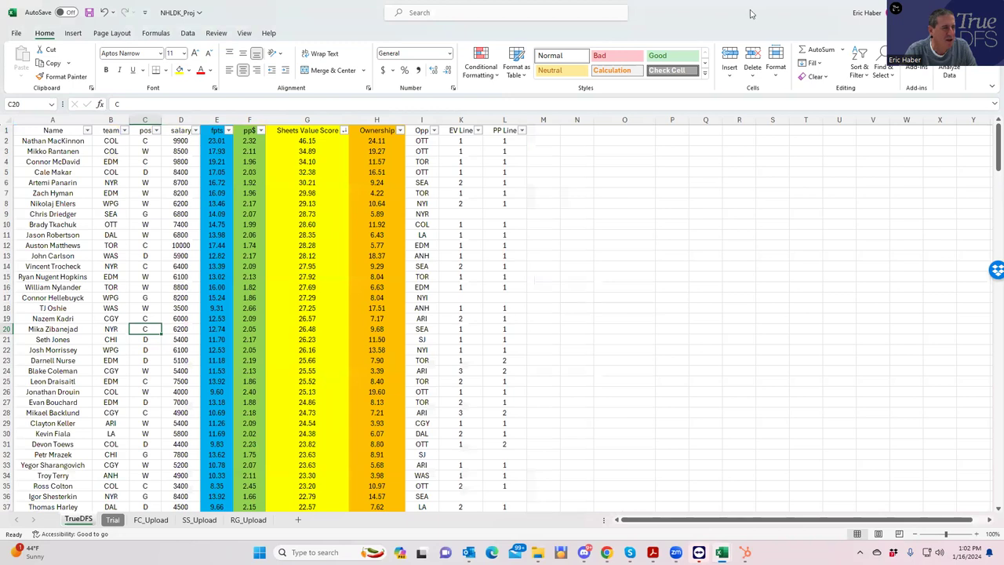
key("super+Down")
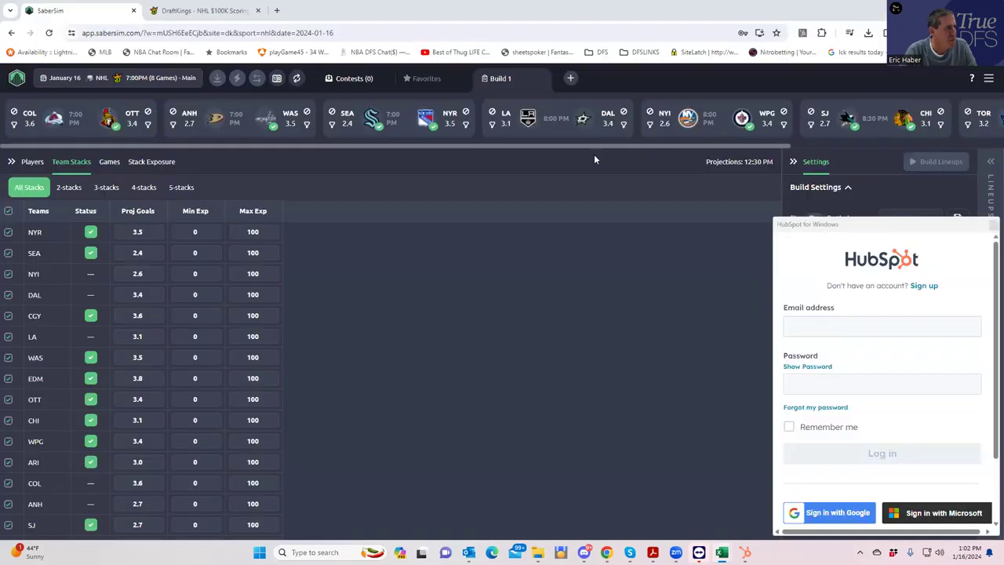
left_click(205, 11)
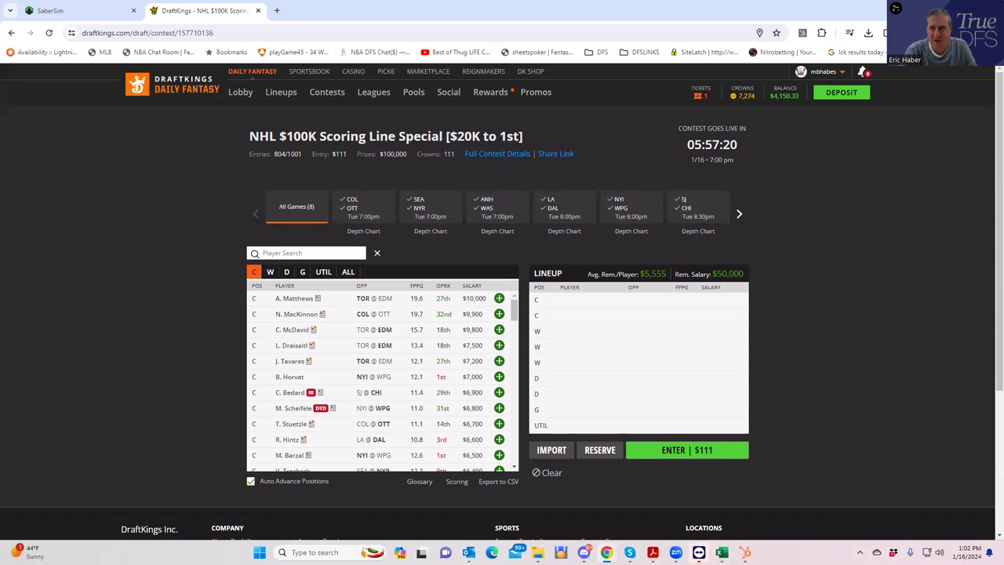
- Return to the NHLDK_Proj workbook in Excel and locate the WPG, SEA and CHI goalies among the ranked players
key("alt+Tab")
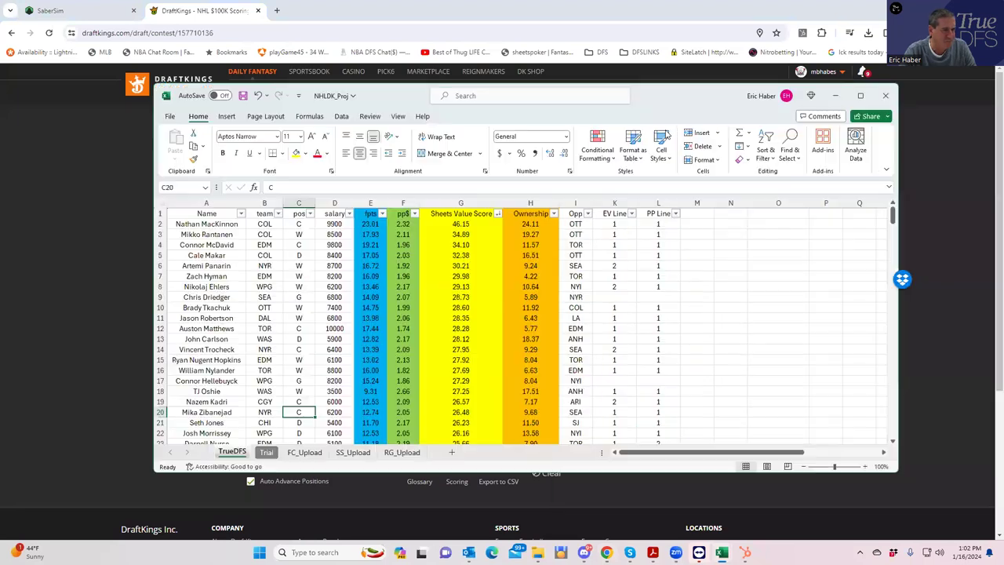
left_click(861, 95)
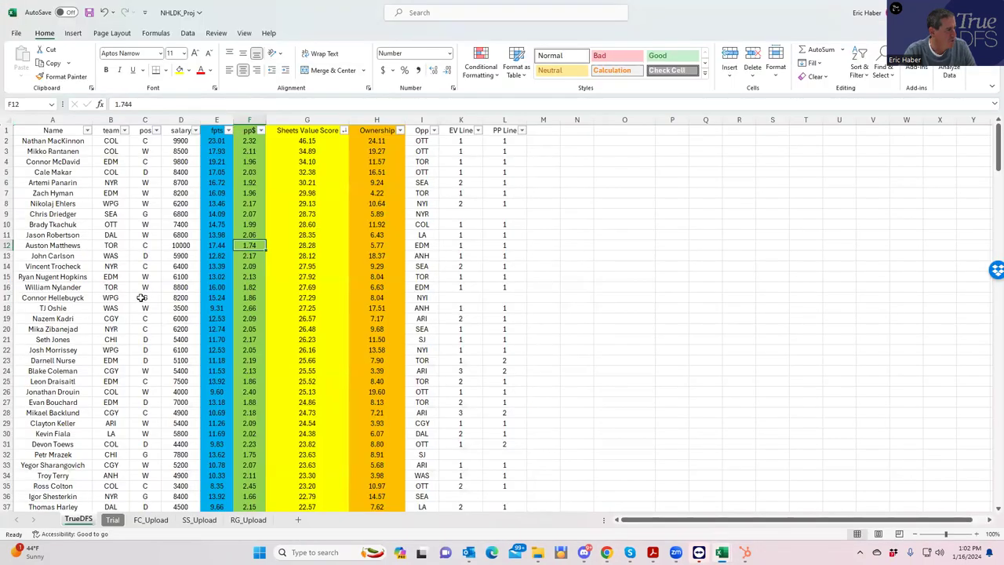
left_click(142, 297)
left_click(149, 214)
left_click(146, 329)
left_click(150, 411)
left_click(175, 455)
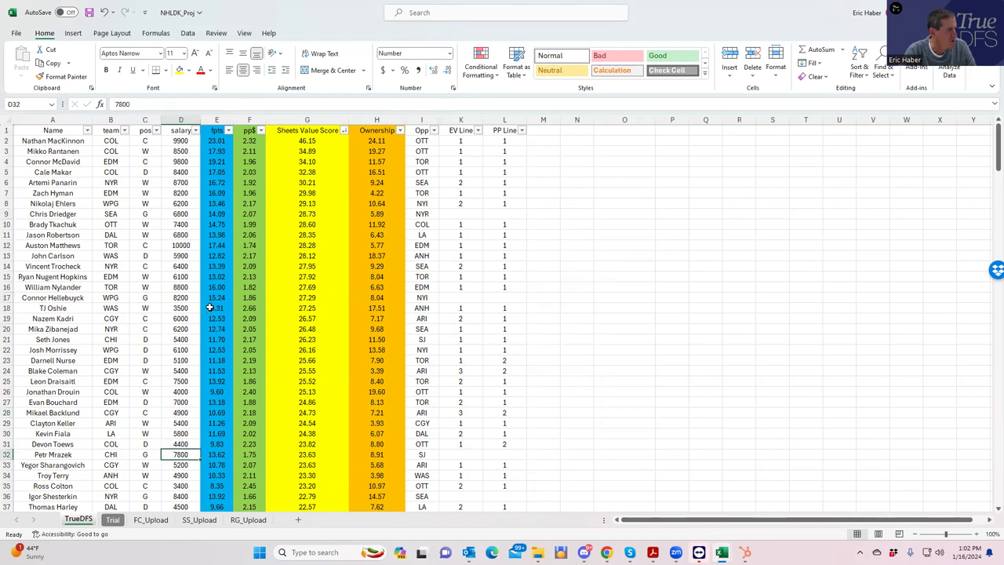
- Check the SEA goalie's name, salary and opponent in the player projections
left_click(58, 212)
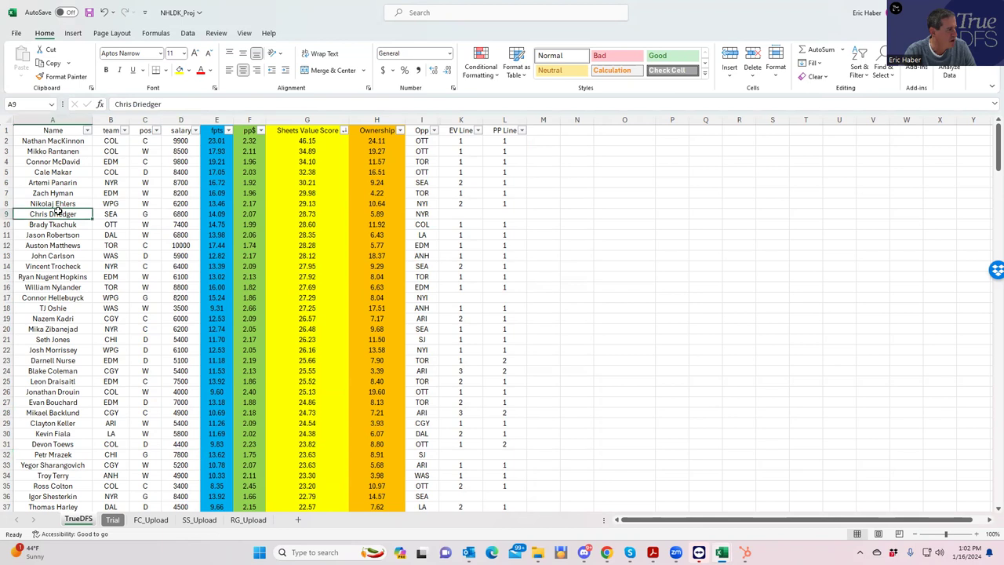
left_click(183, 214)
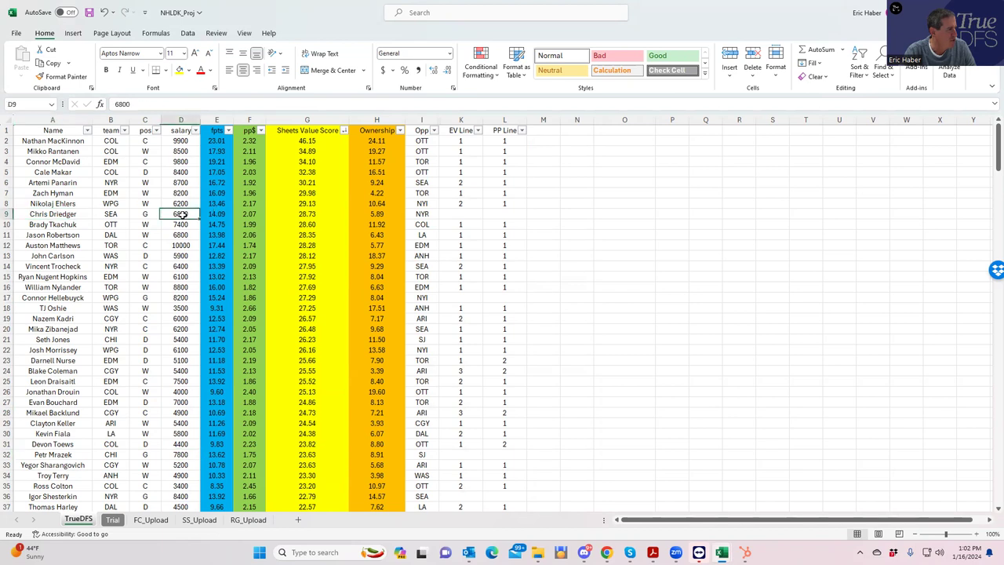
left_click(62, 214)
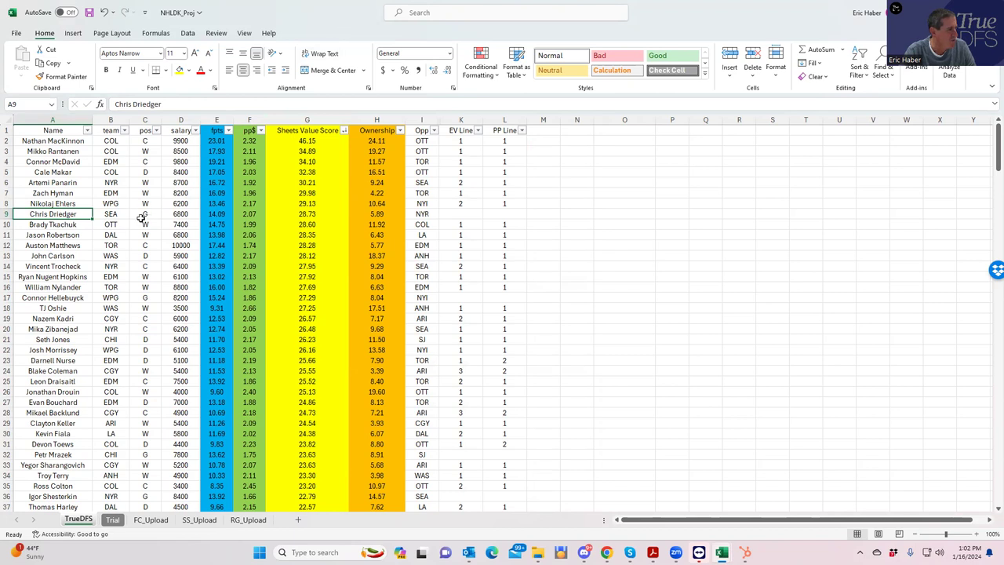
left_click(422, 211)
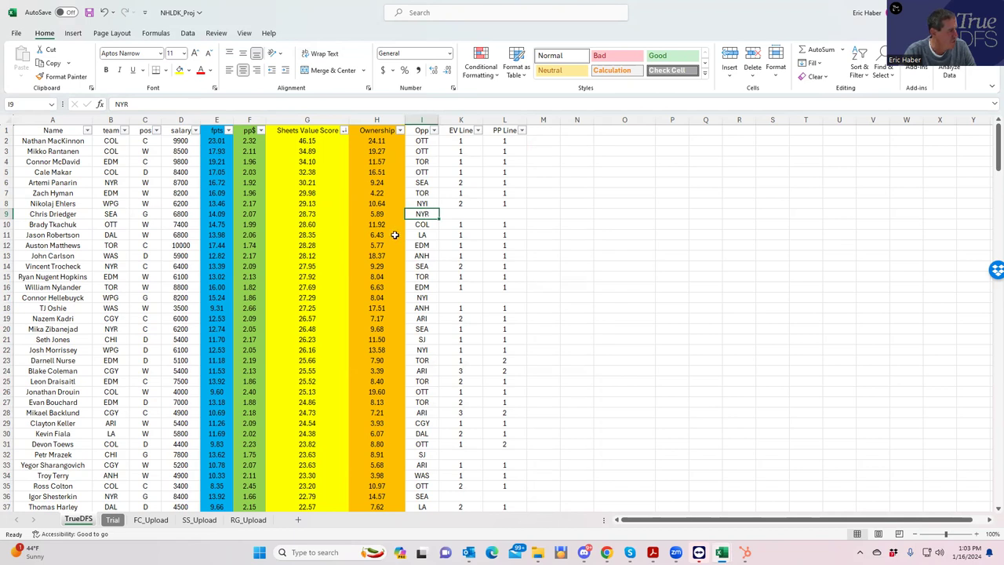
- Check the CHI goalie's name and salary in the player projections
left_click(176, 453)
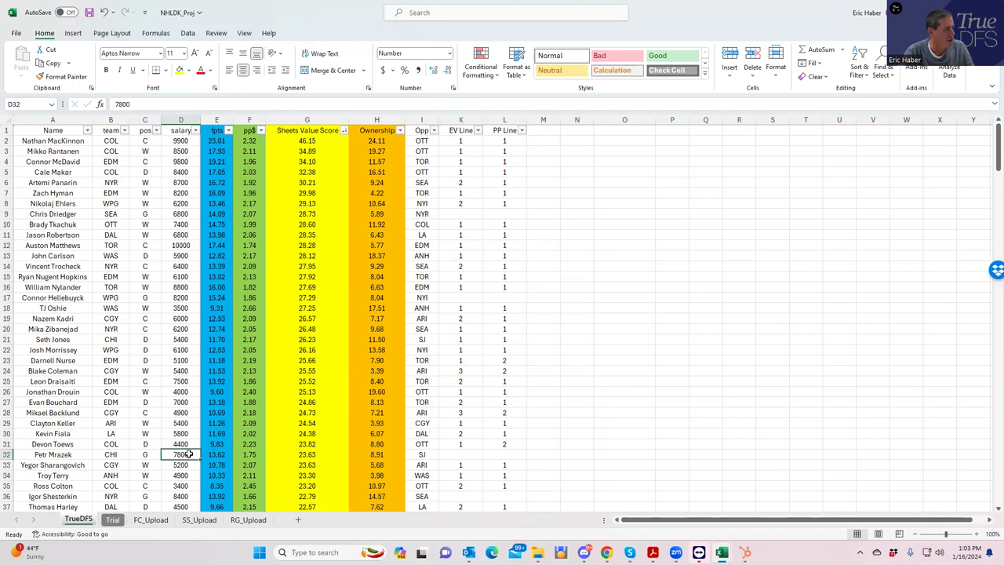
left_click(65, 454)
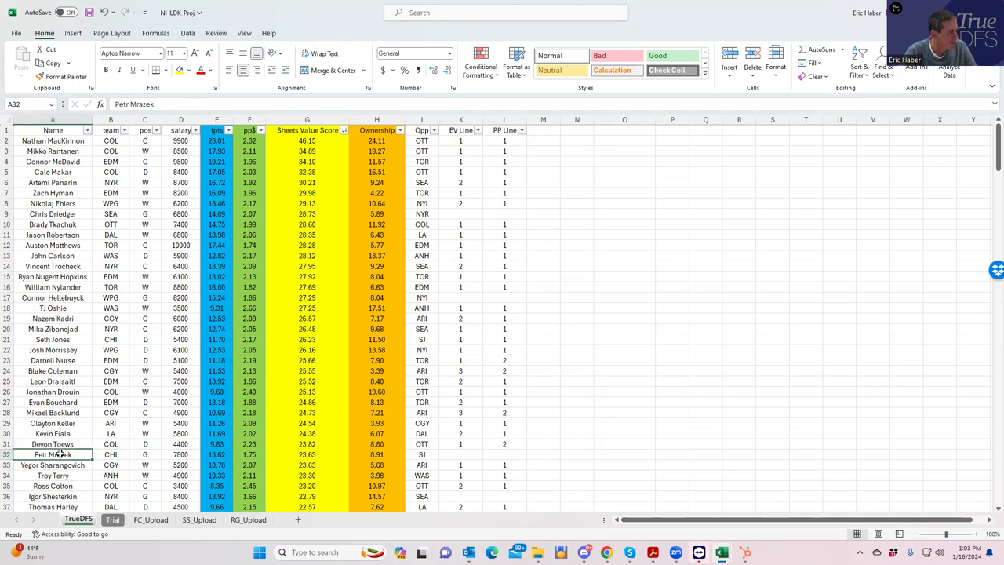
left_click(183, 455)
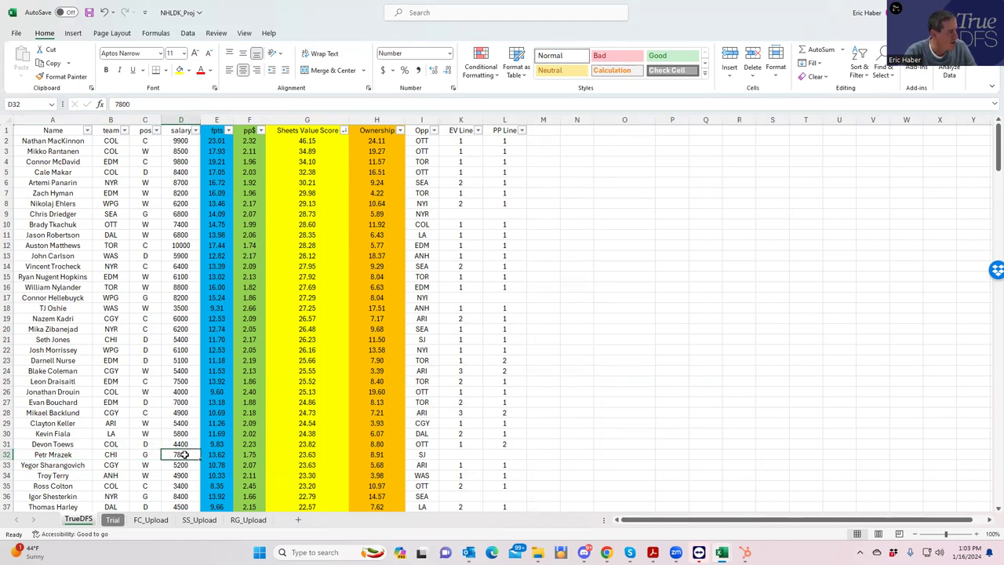
left_click(64, 454)
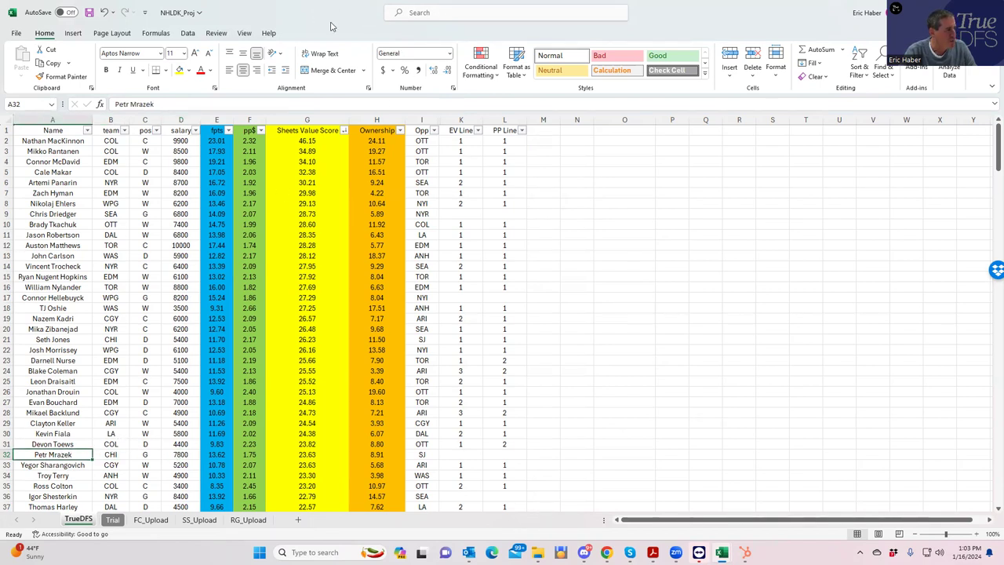
- In DraftKings, filter the player pool to CHI goalies, add the $7,800 CHI goalie to the lineup, and clear the team filter
key("alt+Tab")
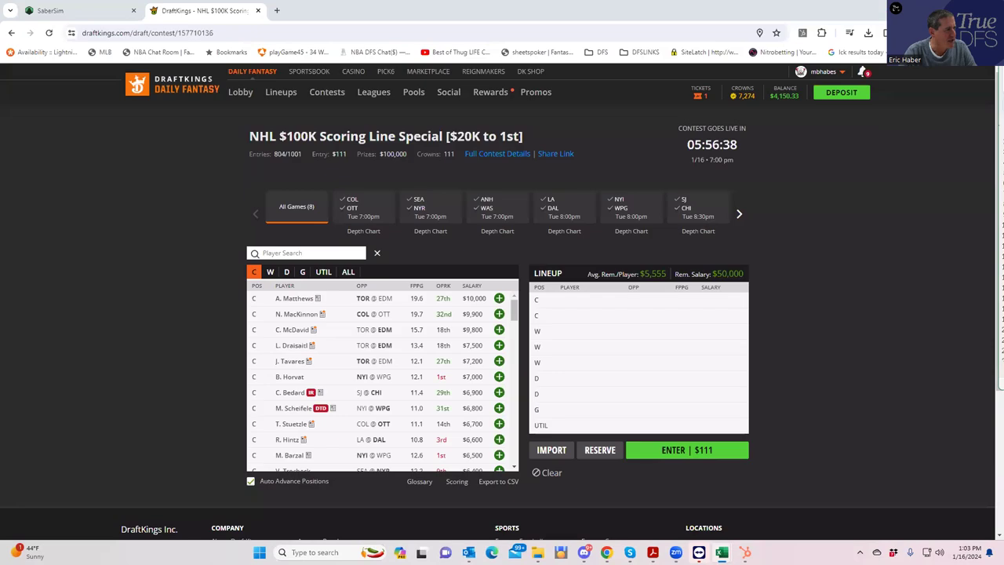
left_click(695, 208)
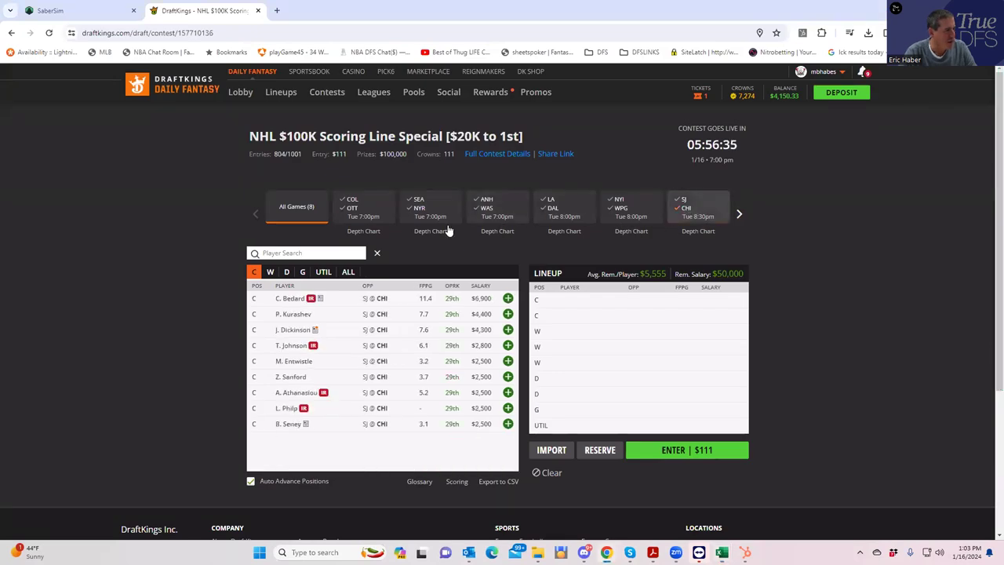
left_click(303, 273)
left_click(508, 299)
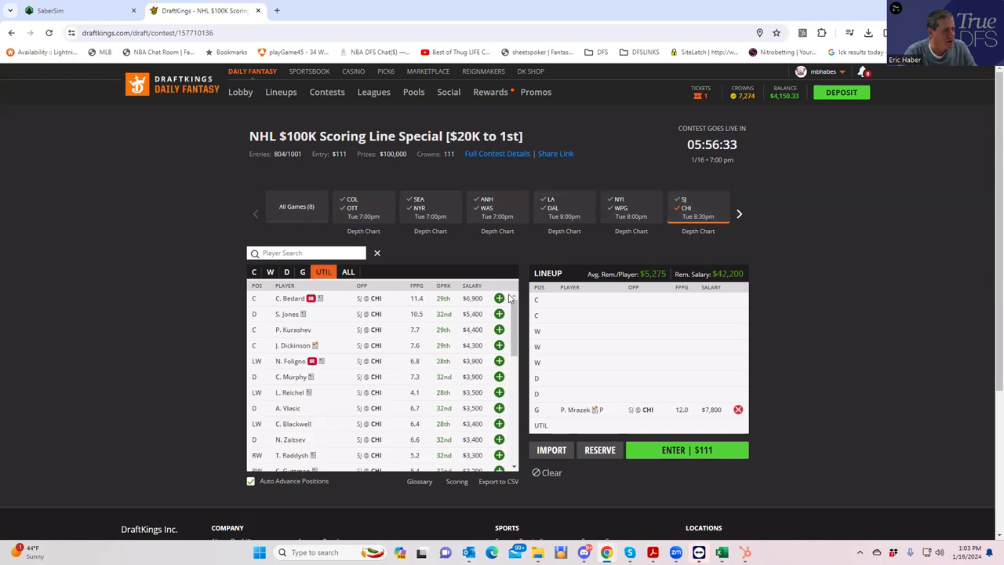
left_click(680, 209)
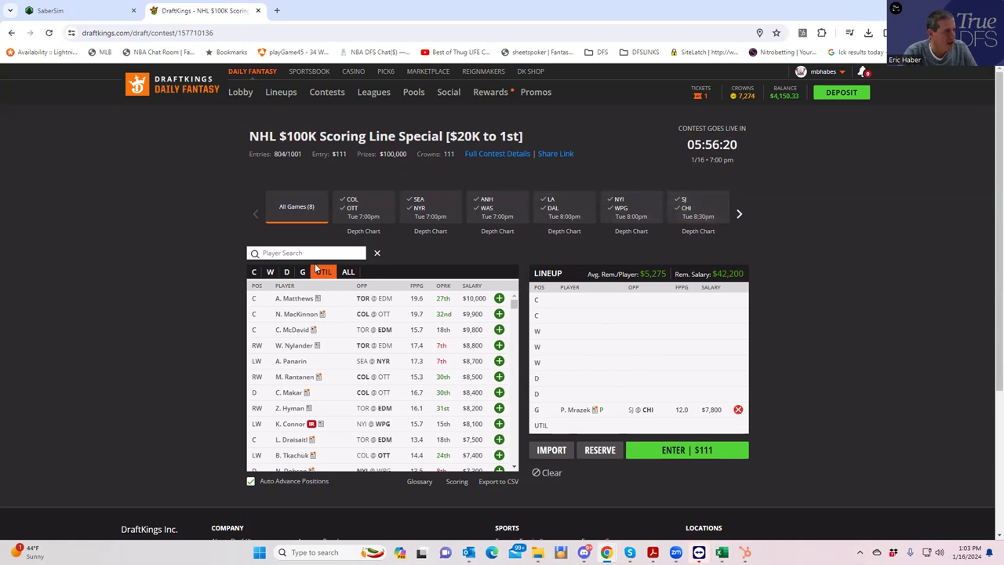
- Check the salaries of the SEA goalies in the player pool, then show the goalies of all games again
left_click(424, 209)
left_click(302, 272)
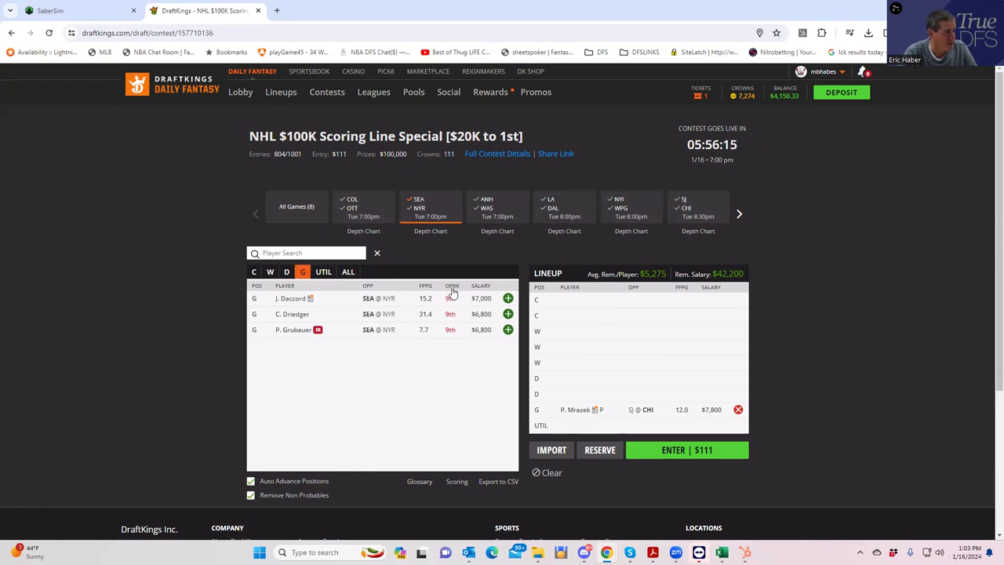
left_click(418, 201)
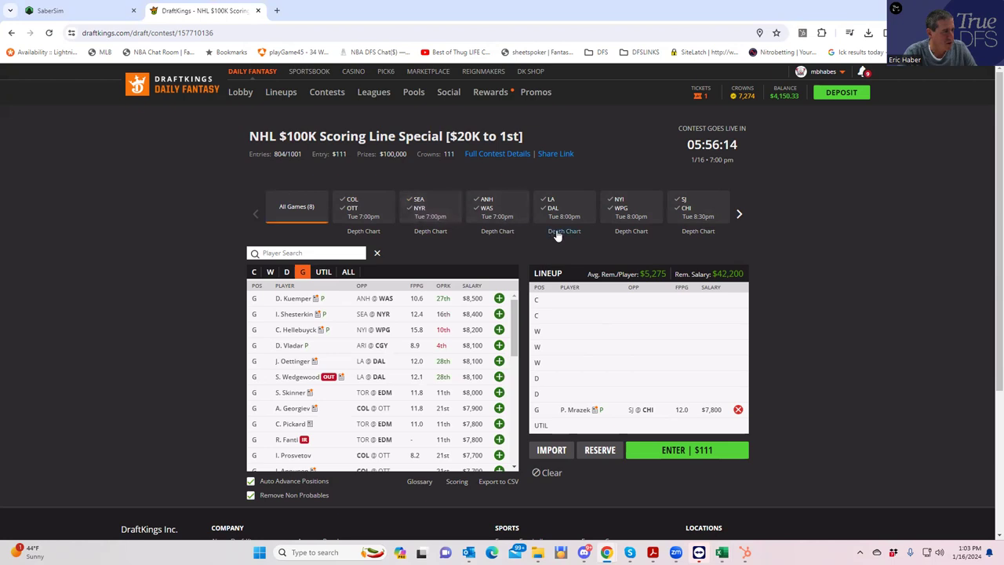
- Filter the player pool to COL and add the $9,900 center, the $8,500 and $4,000 wingers and the $8,400 defenseman
left_click(353, 215)
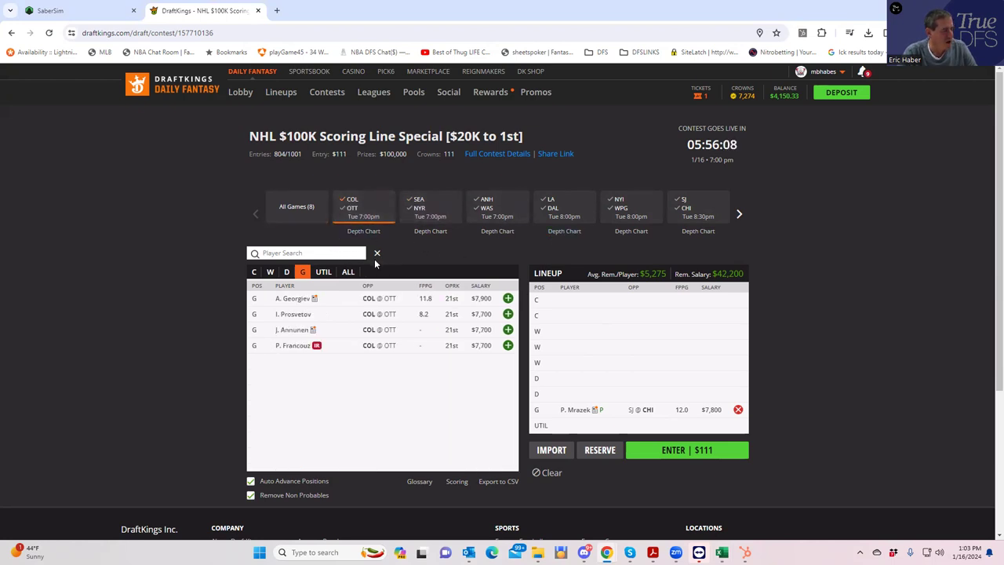
left_click(254, 271)
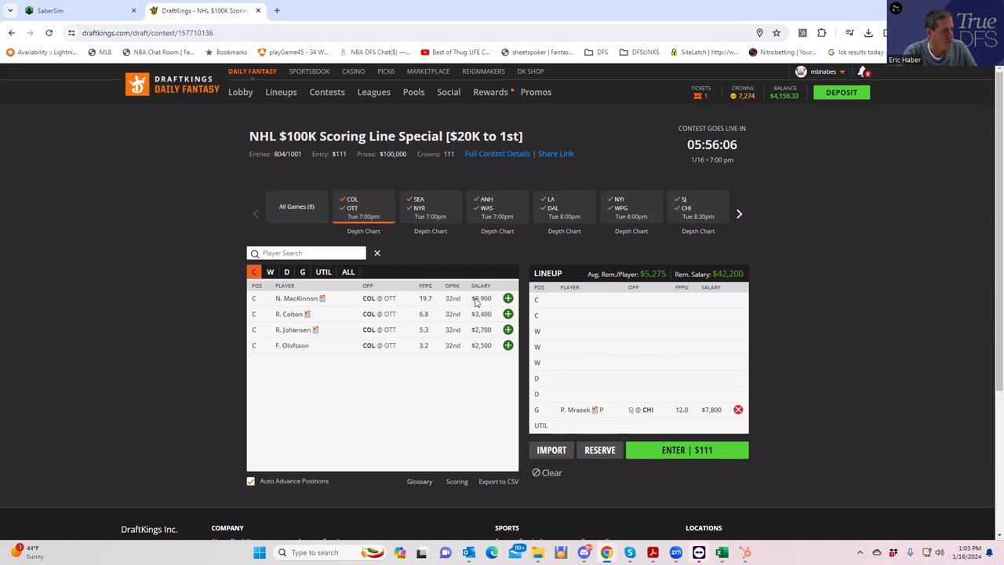
left_click(508, 298)
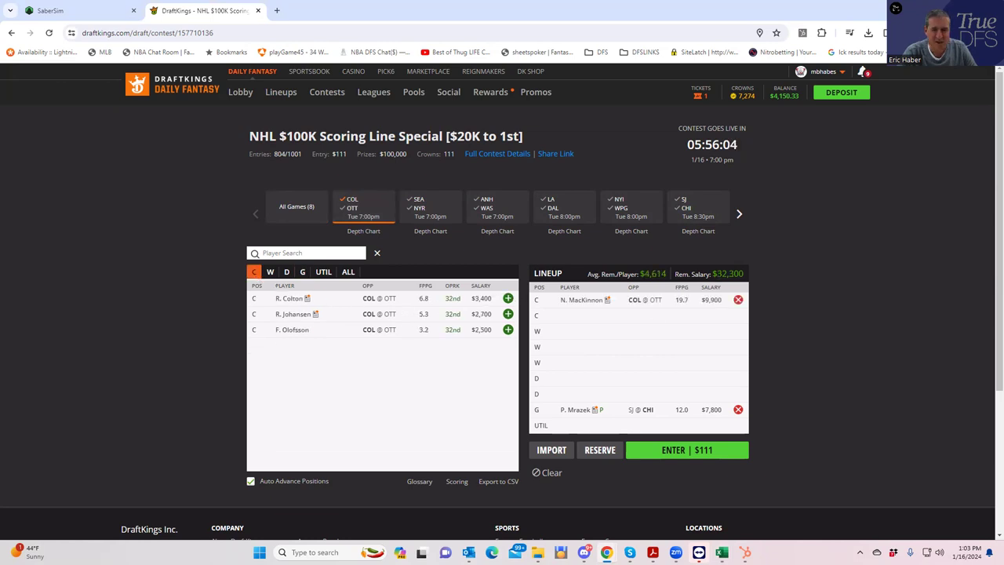
left_click(270, 272)
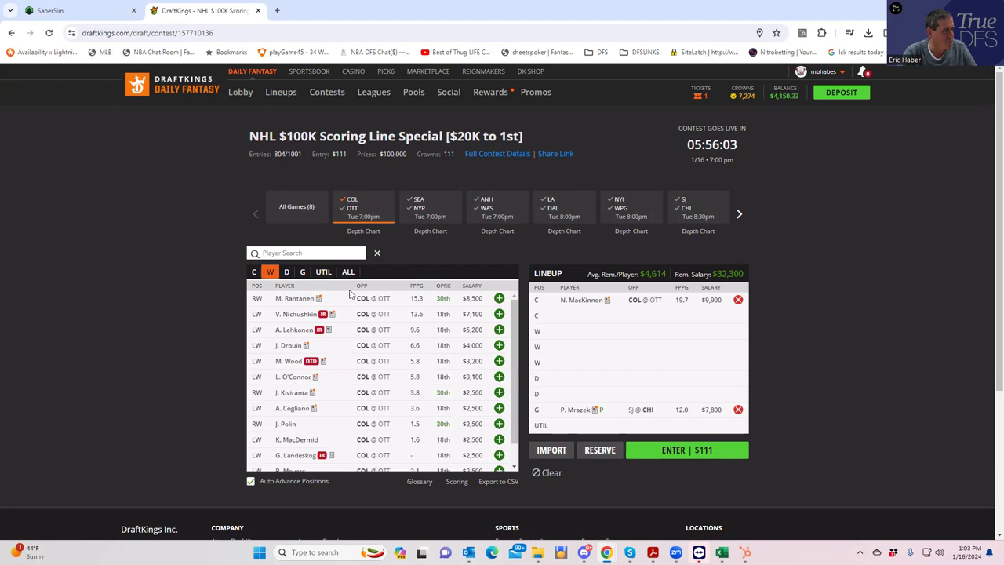
left_click(499, 298)
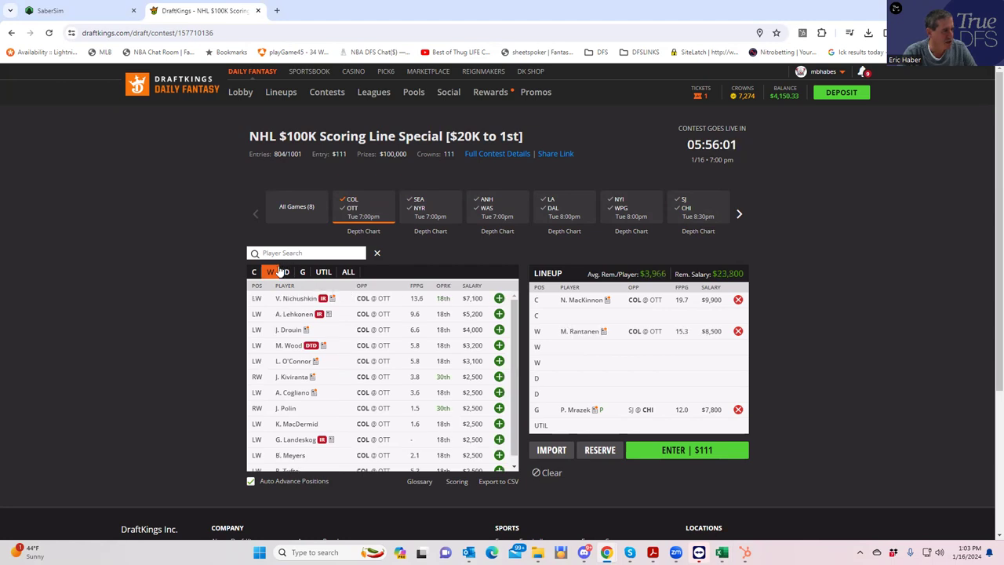
left_click(501, 331)
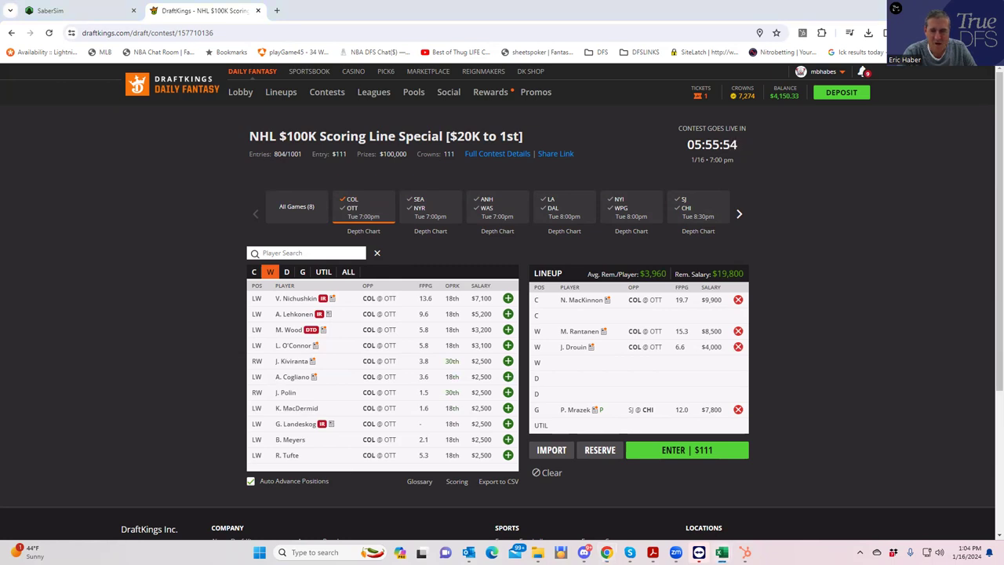
left_click(286, 272)
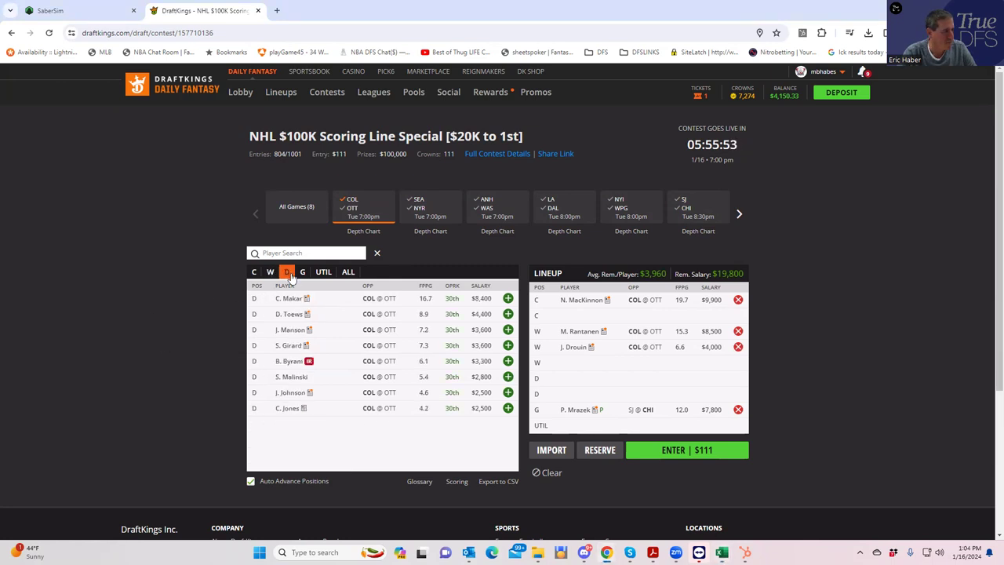
left_click(507, 299)
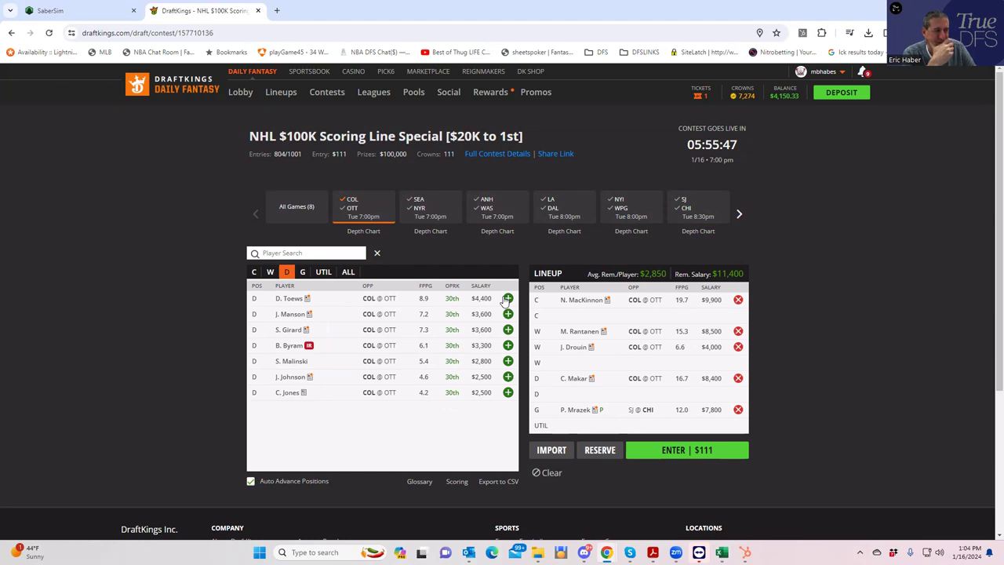
- Replace the CHI goalie in the lineup with the $6,800 SEA goalie who is not on injured reserve
left_click(738, 409)
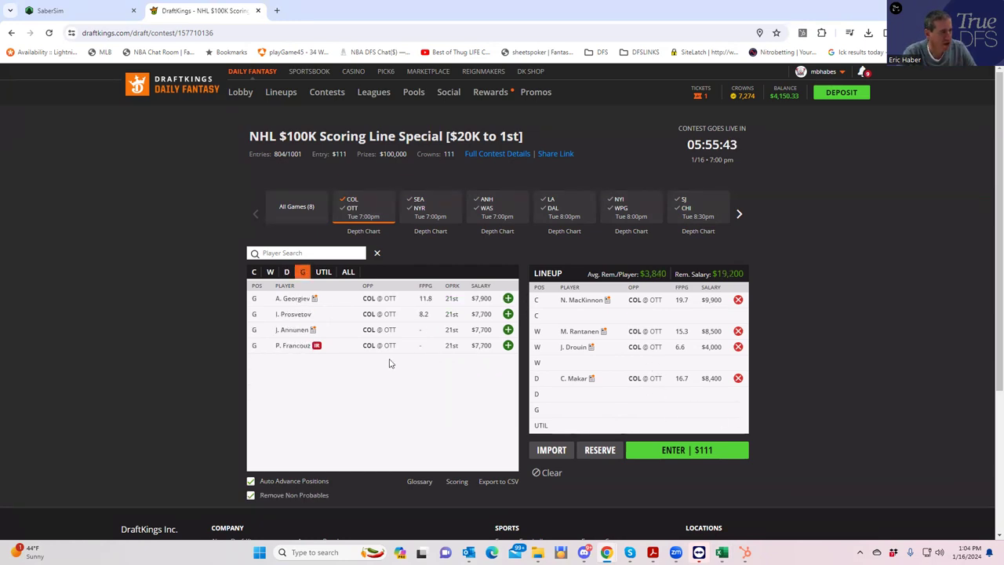
left_click(358, 209)
left_click(420, 204)
left_click(419, 203)
left_click(419, 203)
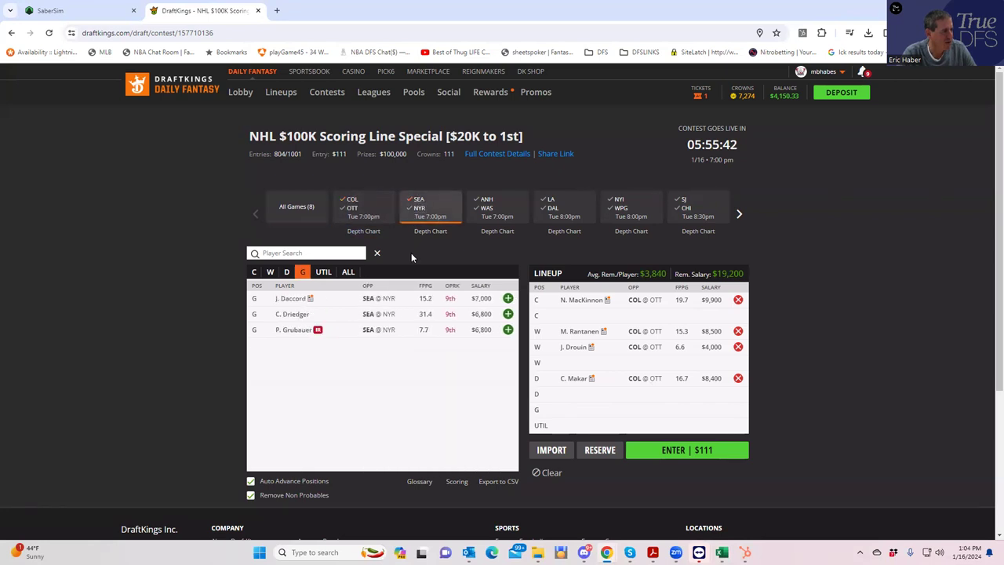
left_click(504, 316)
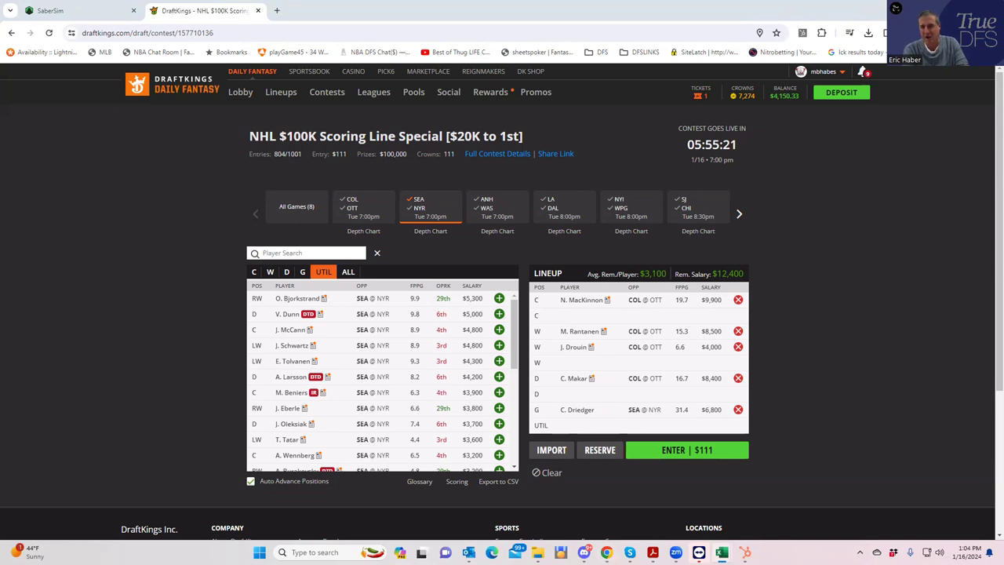
- Remove the COL defenseman, both COL wingers and the COL center from the lineup
left_click(738, 378)
left_click(739, 347)
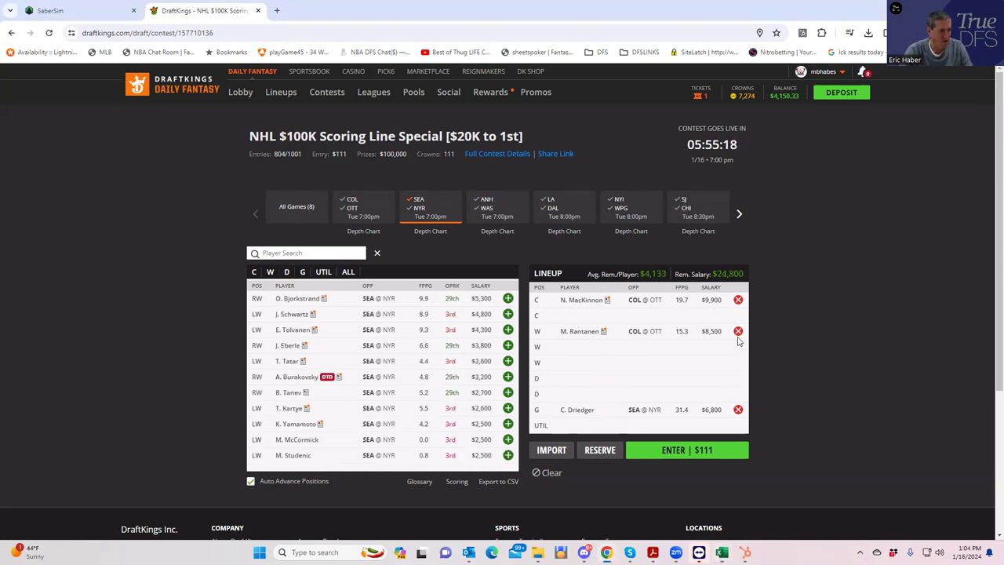
left_click(738, 332)
left_click(738, 300)
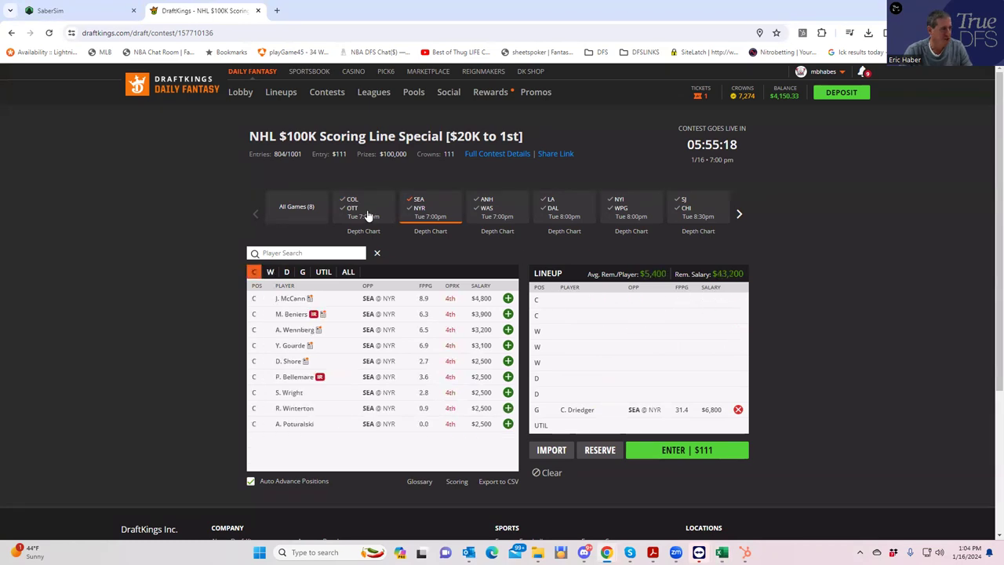
- Switch the team filter from SEA to EDM and add the $9,800 center and the $8,200 and $6,100 wingers
left_click(430, 210)
left_click(739, 214)
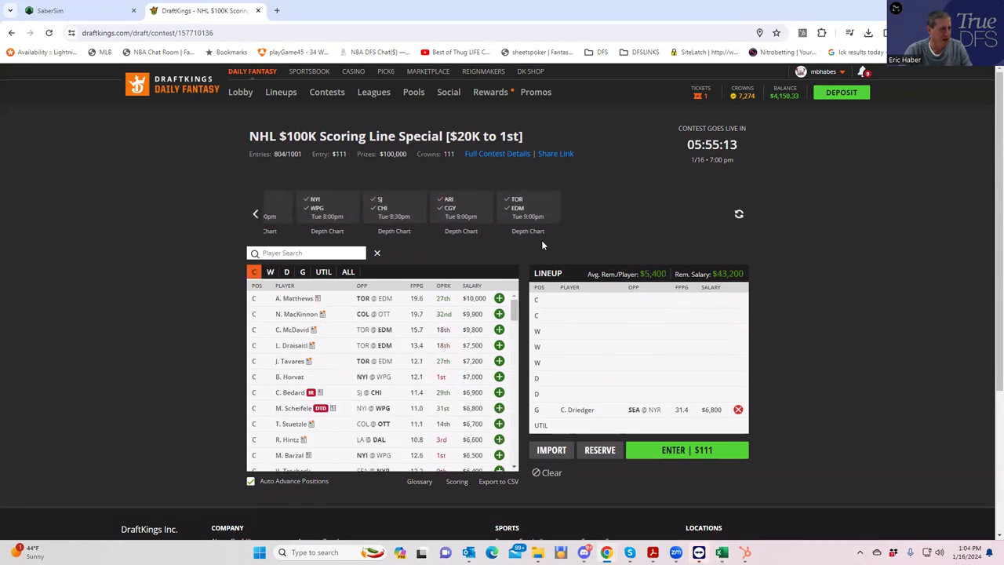
left_click(349, 211)
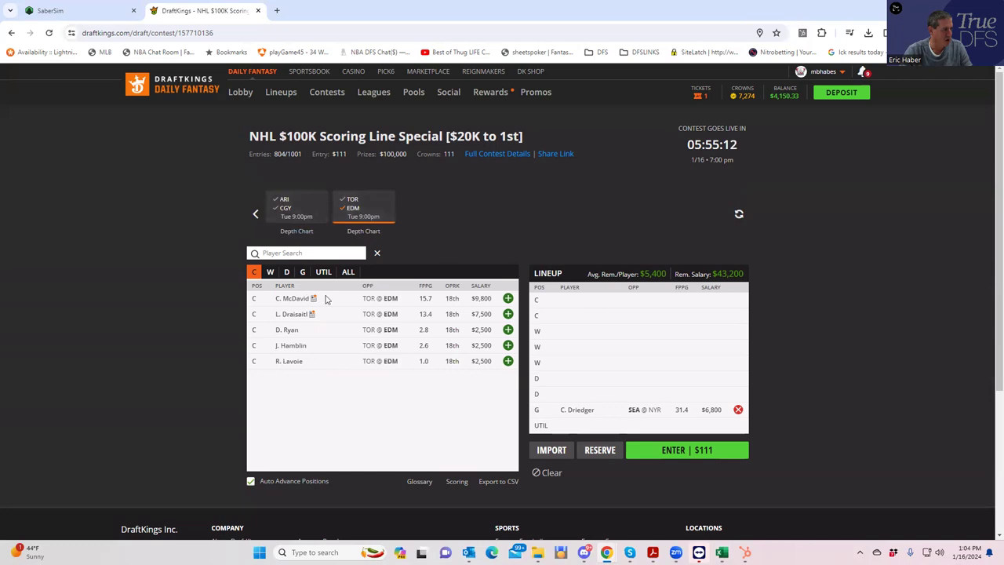
left_click(508, 298)
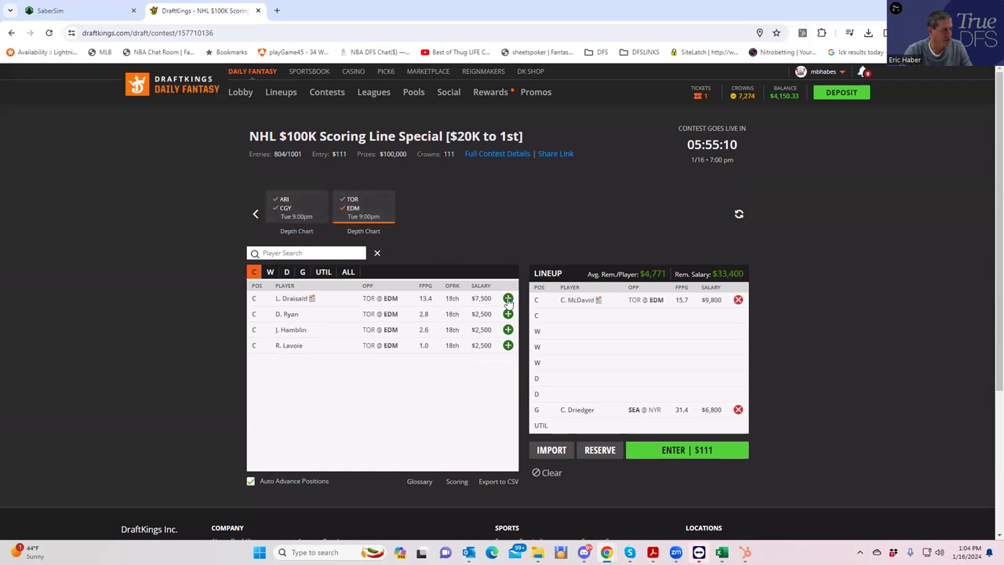
left_click(270, 271)
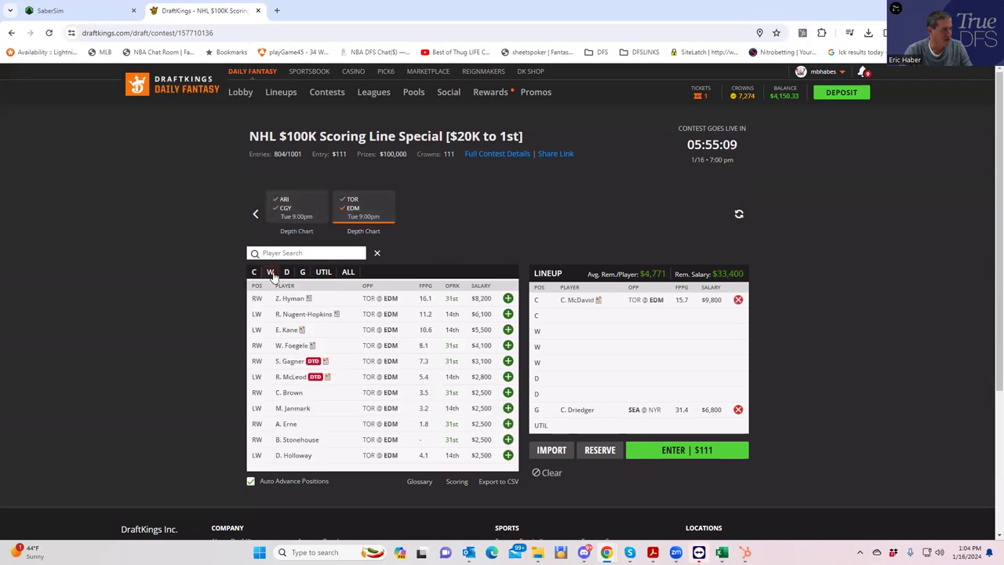
left_click(508, 298)
left_click(509, 298)
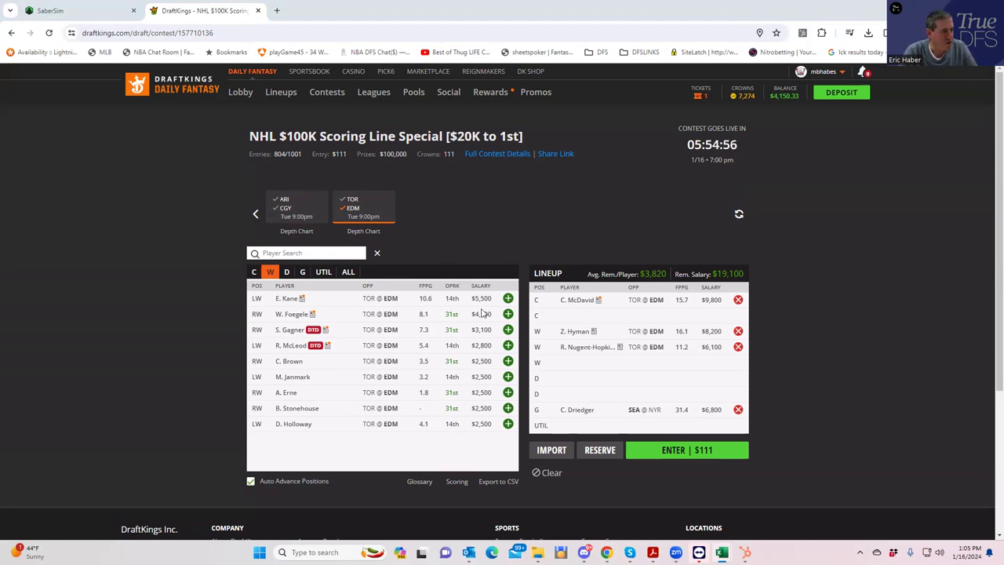
- Switch the team filter from EDM to WAS and add the $3,500 winger to the lineup
left_click(353, 208)
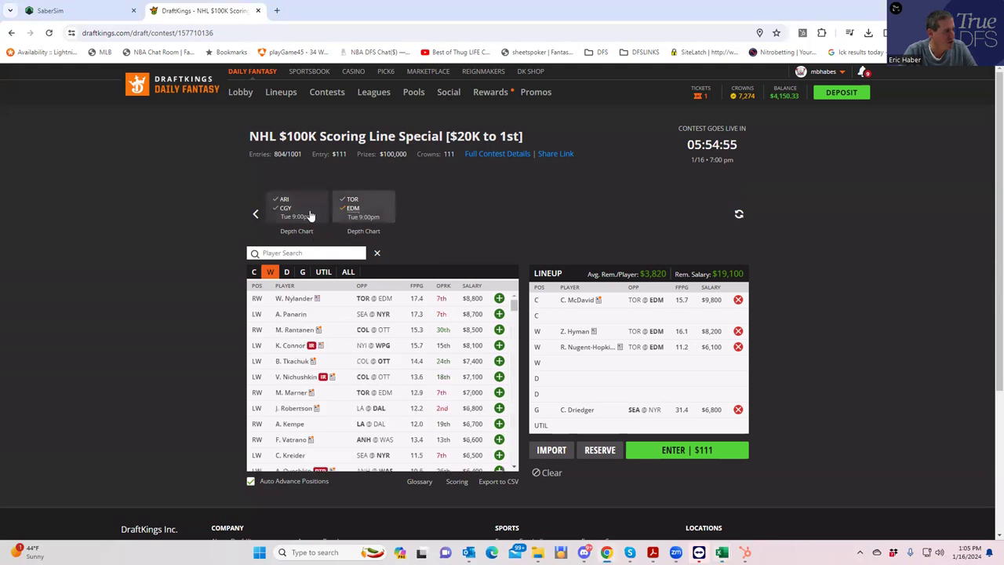
left_click(255, 215)
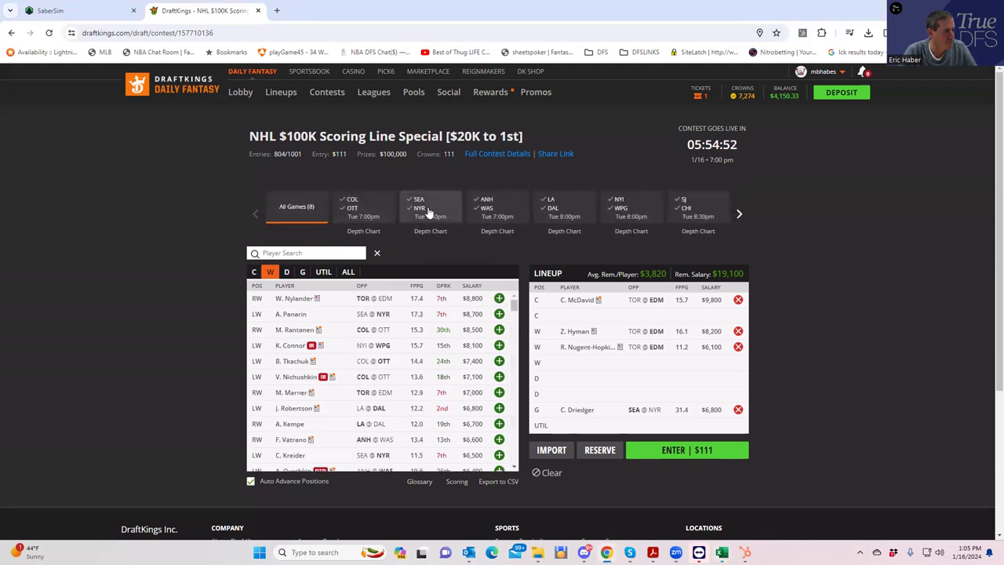
left_click(487, 210)
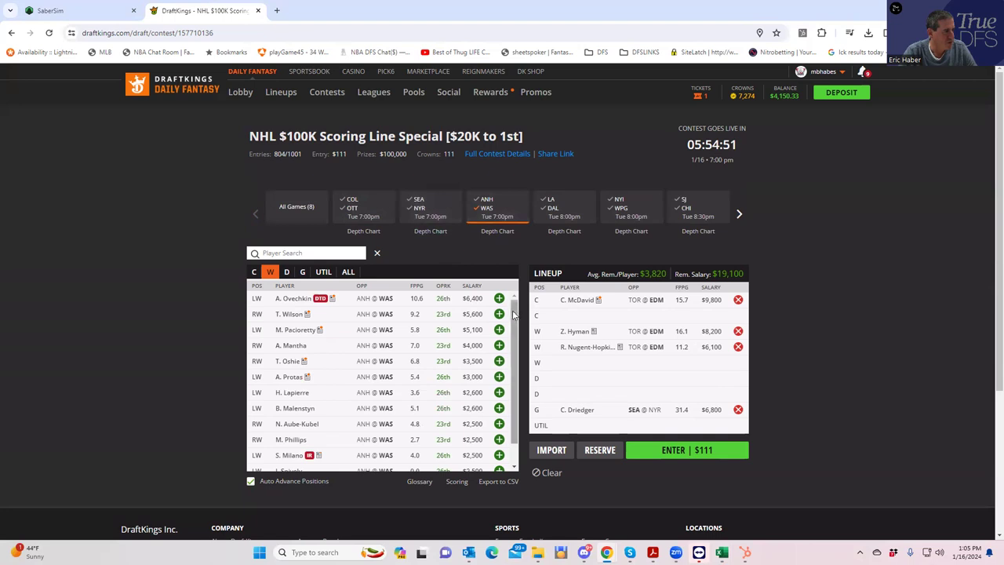
left_click(499, 362)
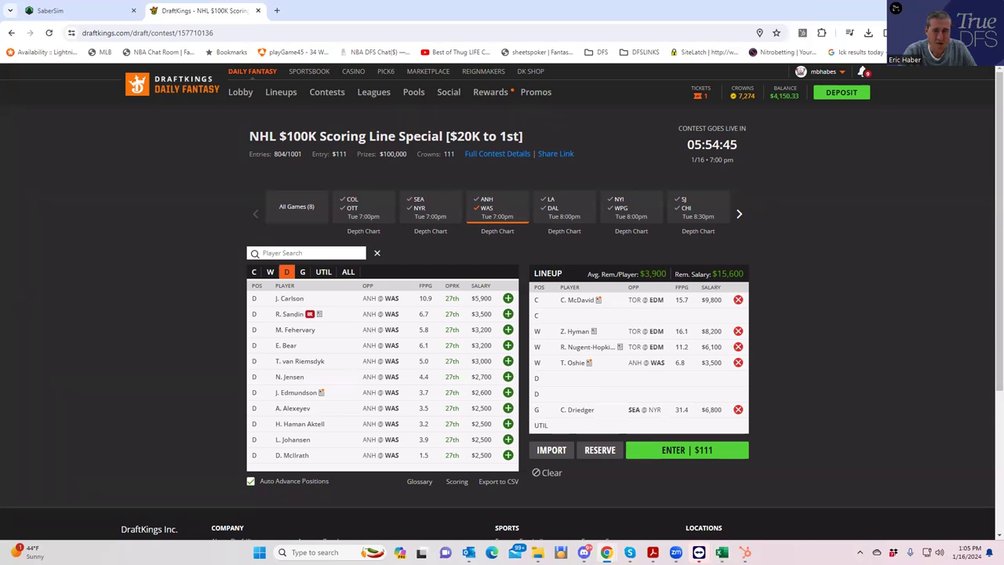
- Return to the NHLDK_Proj workbook in Excel, maximize it, and check the salaries of the EDM line-2 power-play defenseman and the row 15 EDM winger
key("alt+Tab")
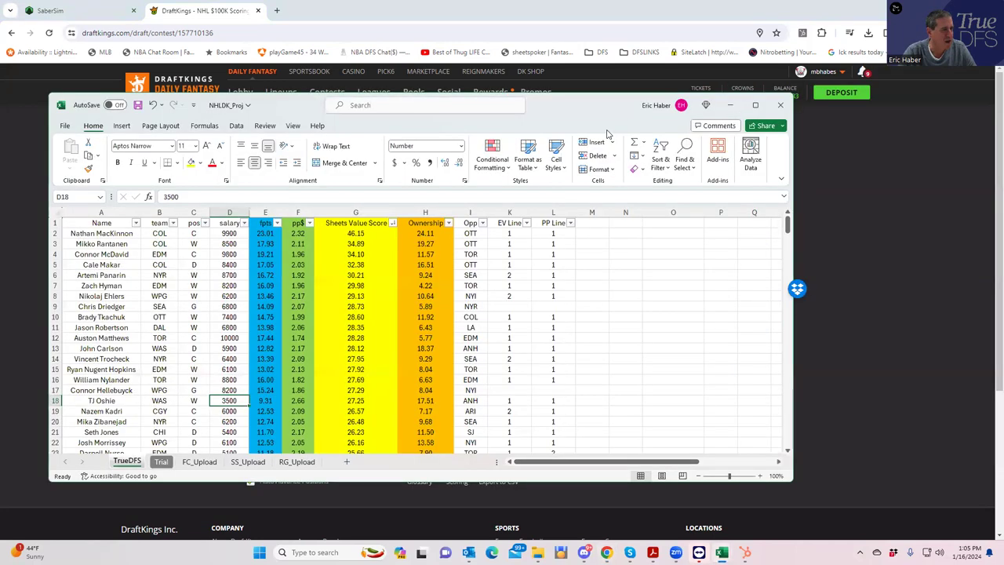
left_click(756, 105)
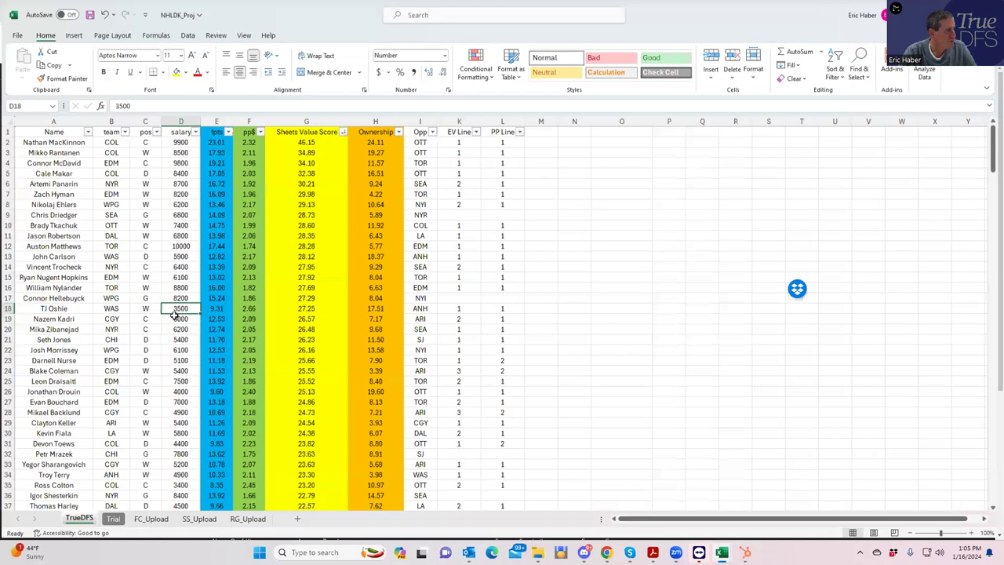
left_click(180, 360)
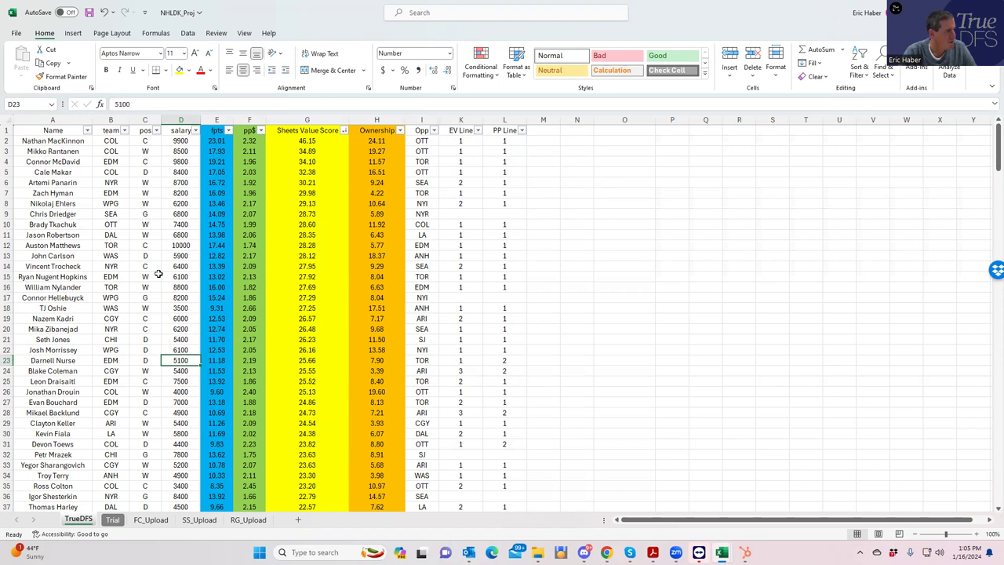
left_click(188, 277)
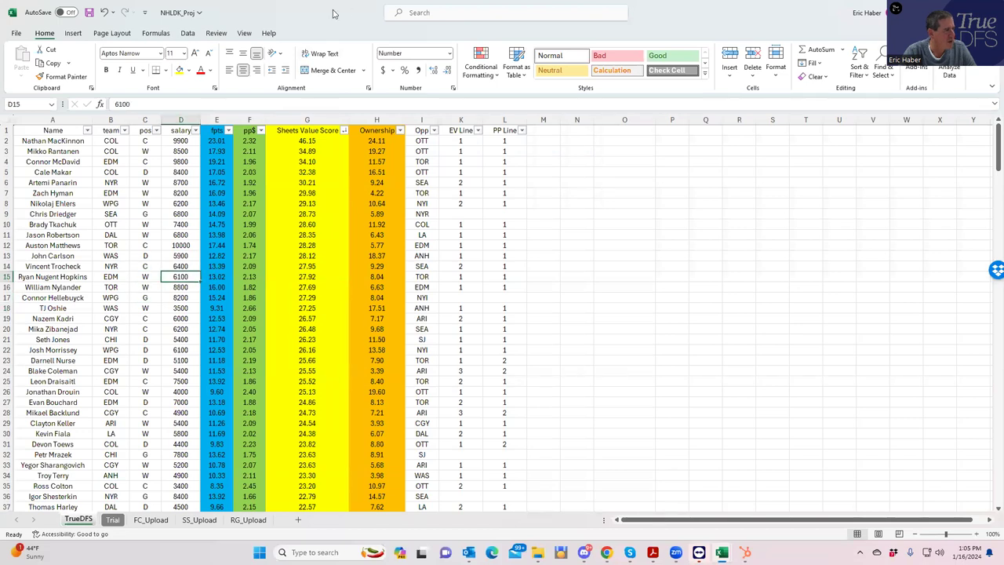
- Back in DraftKings, switch the team filter from WAS to EDM and add the $5,100 defenseman to the lineup
key("alt+Tab")
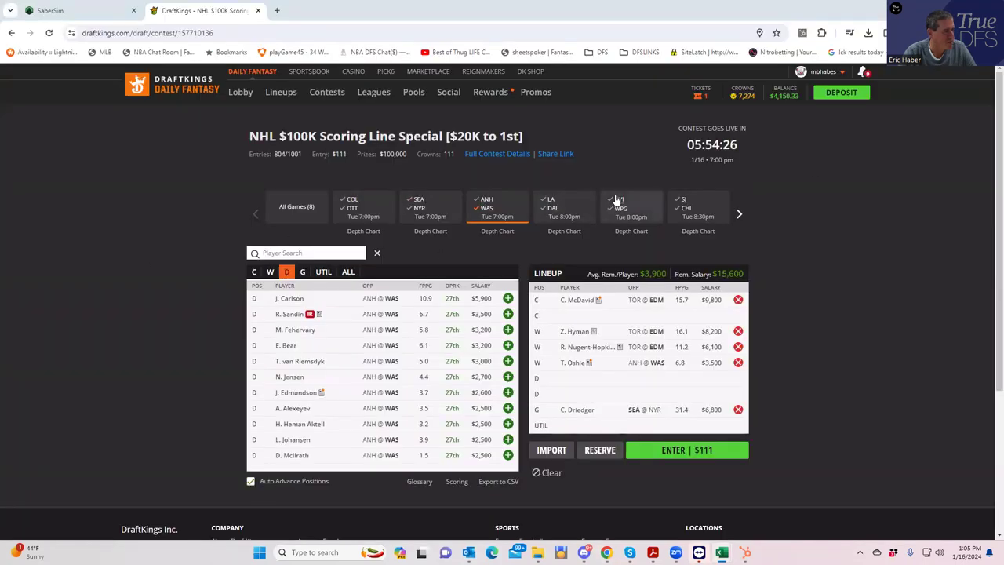
left_click(495, 210)
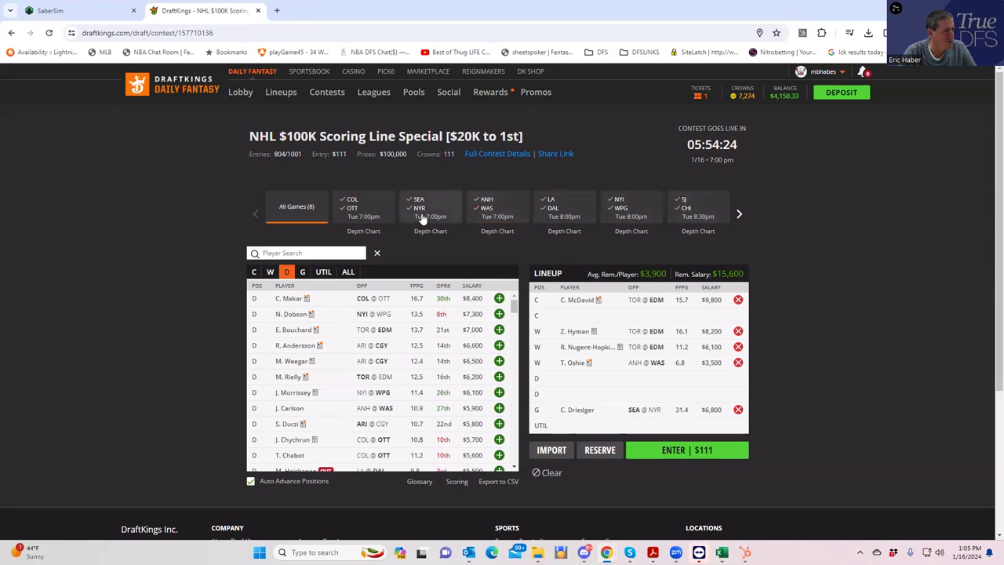
left_click(739, 215)
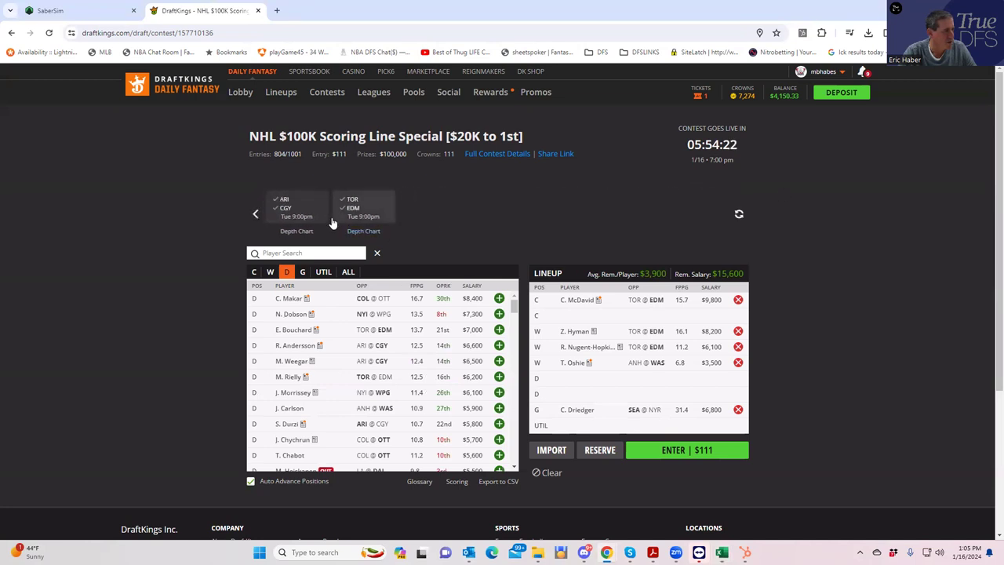
left_click(350, 211)
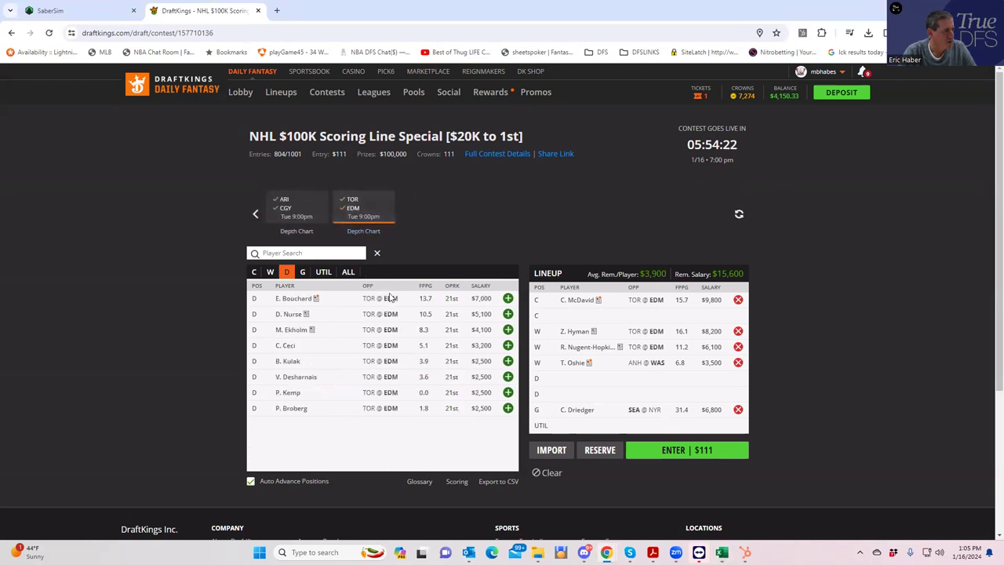
left_click(507, 314)
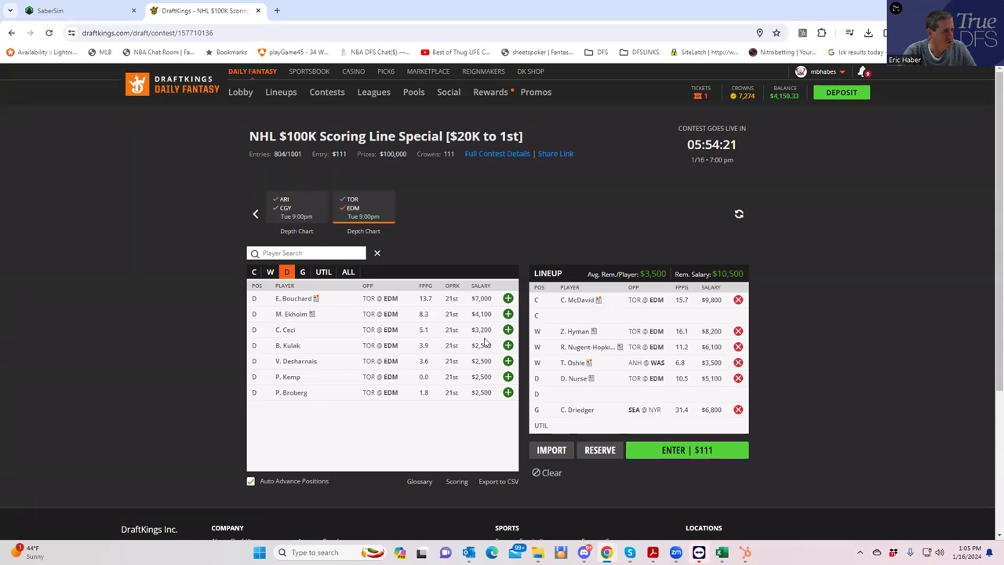
- Switch the team filter from EDM to COL, search for the $4,000 winger, and add him to the lineup's UTIL slot
left_click(347, 210)
left_click(255, 213)
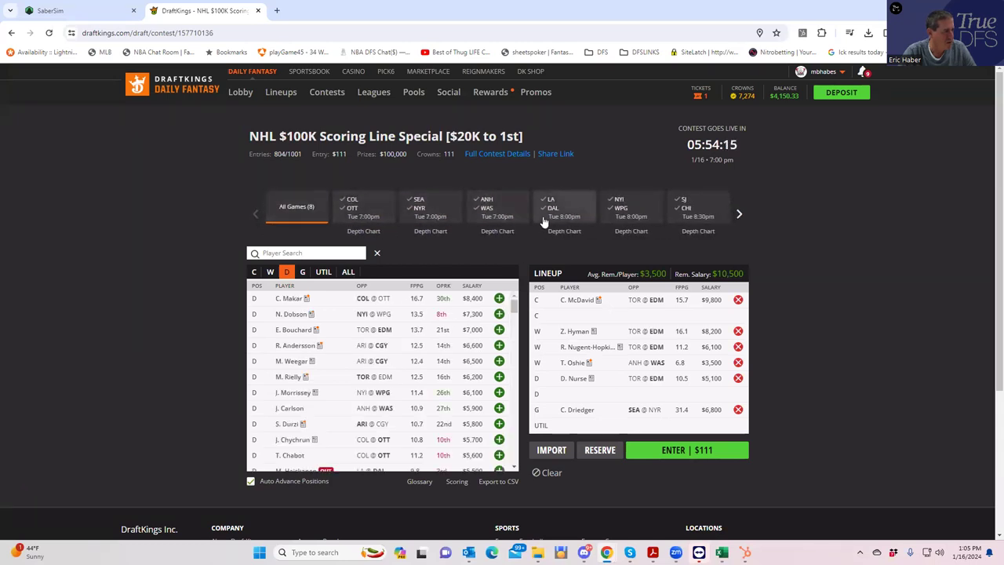
left_click(353, 209)
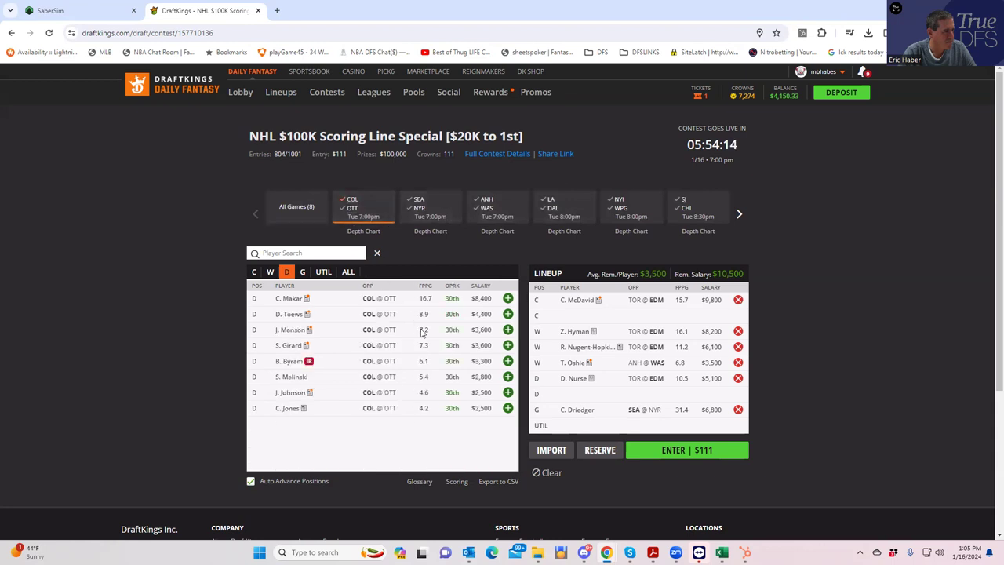
left_click(324, 272)
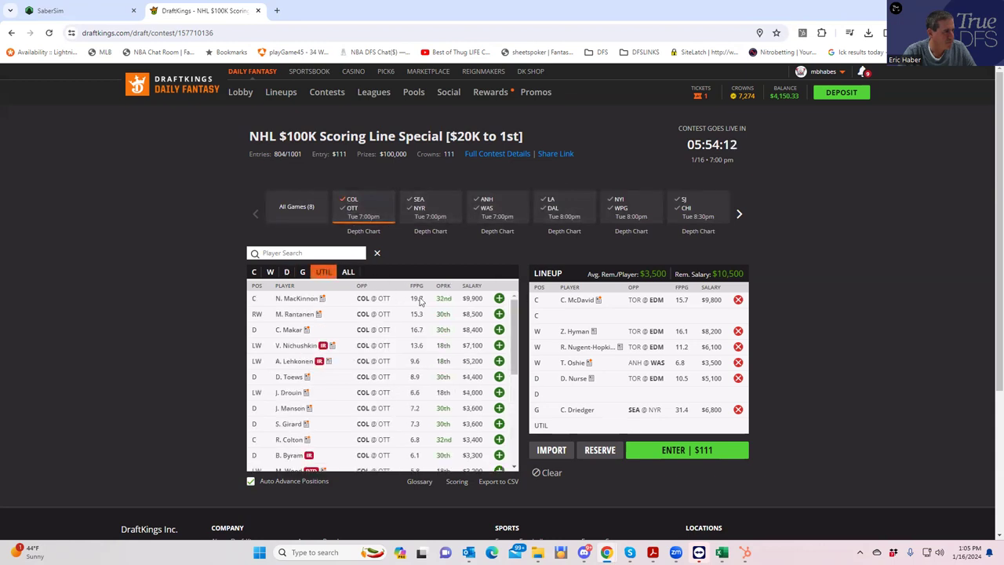
left_click(294, 253)
type("dro")
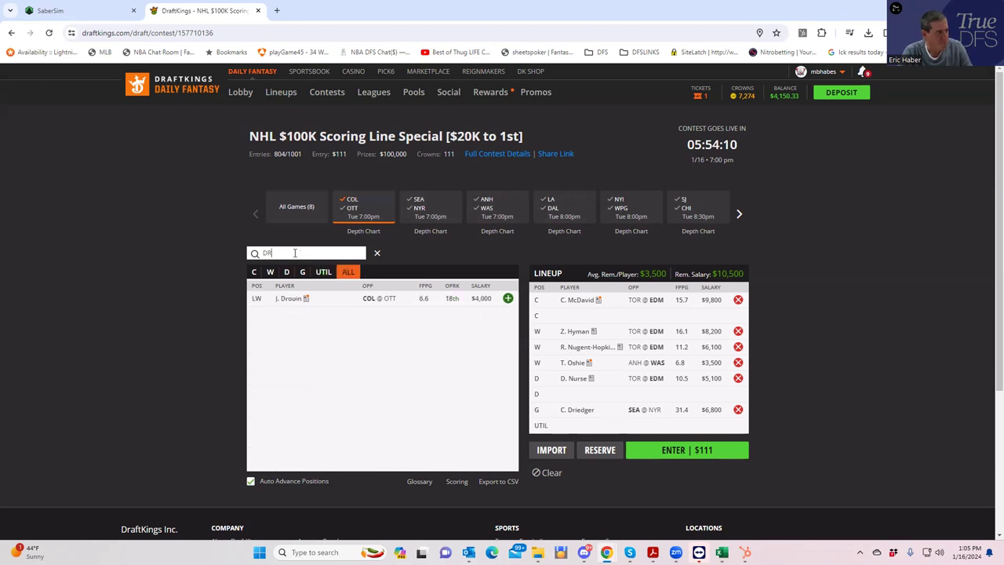
left_click(511, 299)
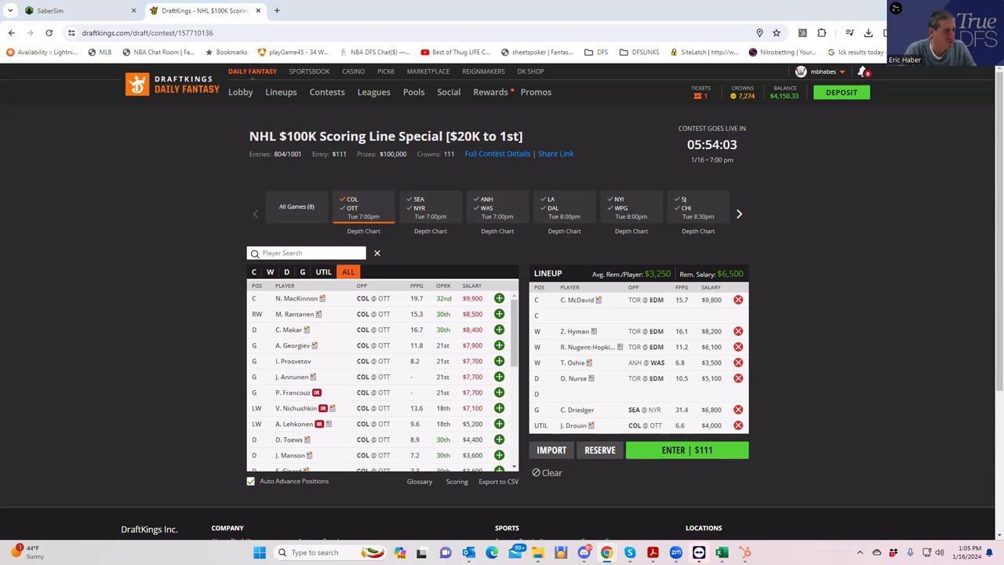
- Return to the NHLDK_Proj workbook in Excel, maximize it, and check the salaries of the row 17 goalie and the row 35 COL center
key("alt+Tab")
key("super+Up")
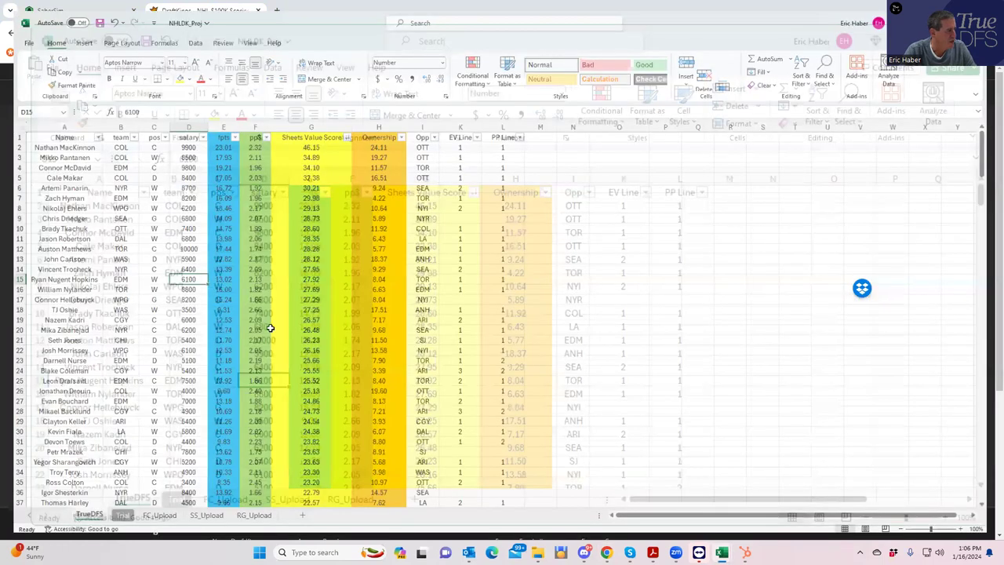
left_click(174, 301)
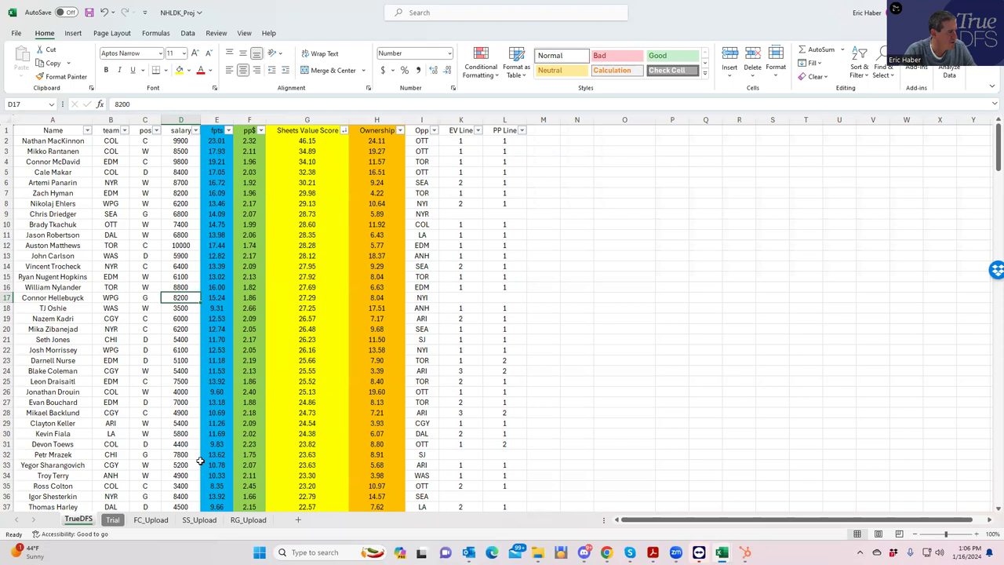
left_click(180, 445)
left_click(180, 485)
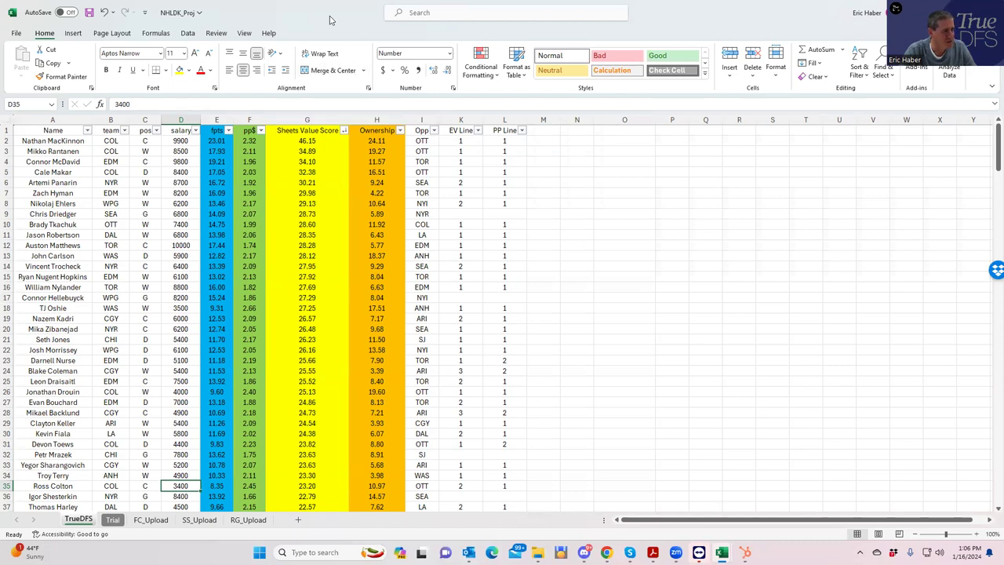
- Back in DraftKings, remove the $9,800 EDM center and the $8,200 and $6,100 EDM wingers from the lineup
key("alt+Tab")
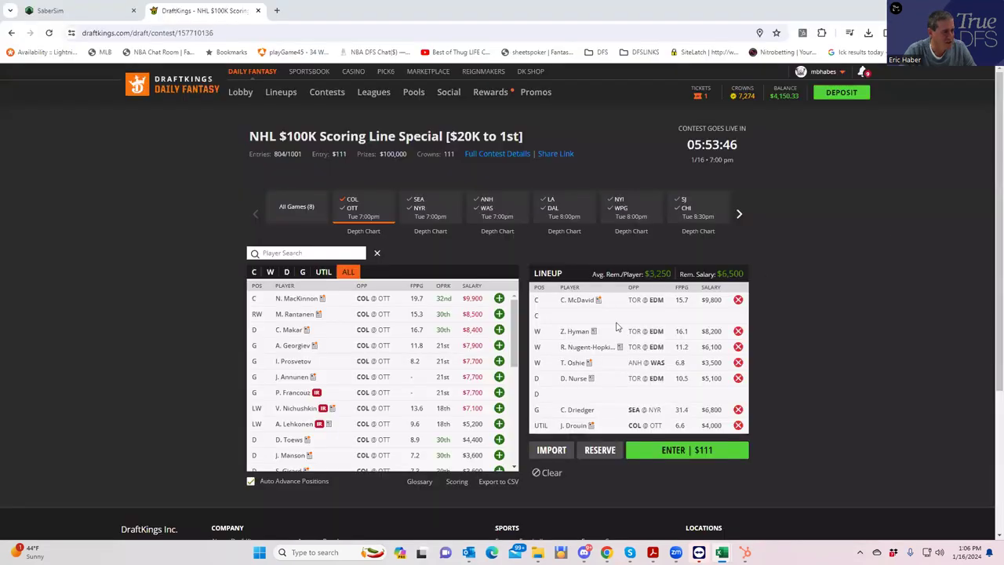
left_click(739, 301)
left_click(738, 332)
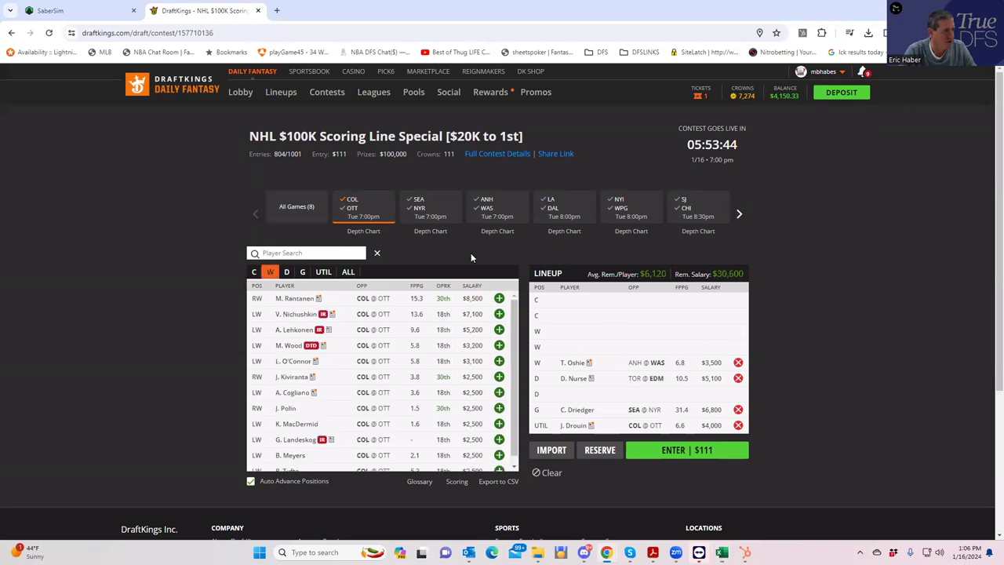
- Add the $3,400 and $9,900 COL centers to the two center slots
left_click(252, 273)
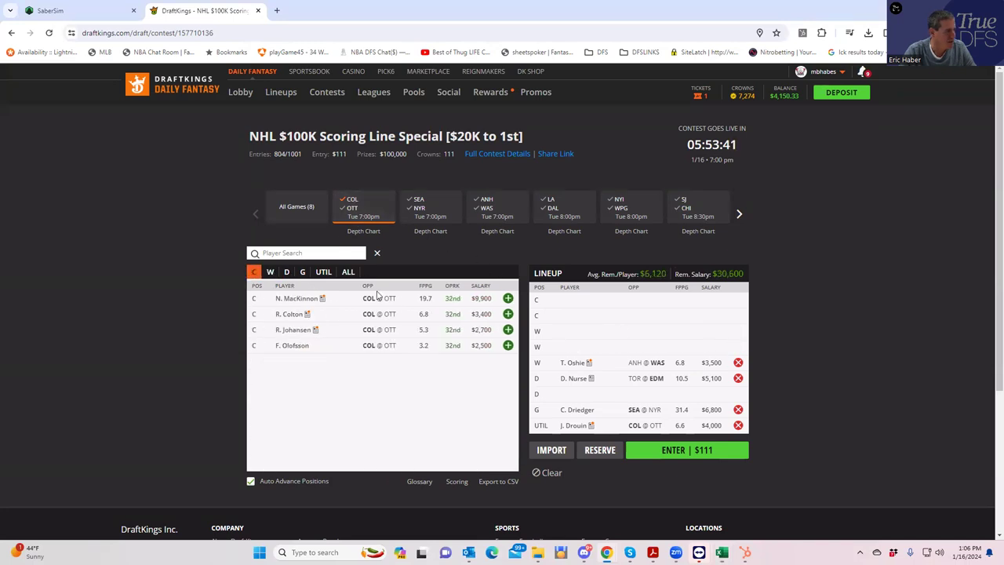
left_click(508, 314)
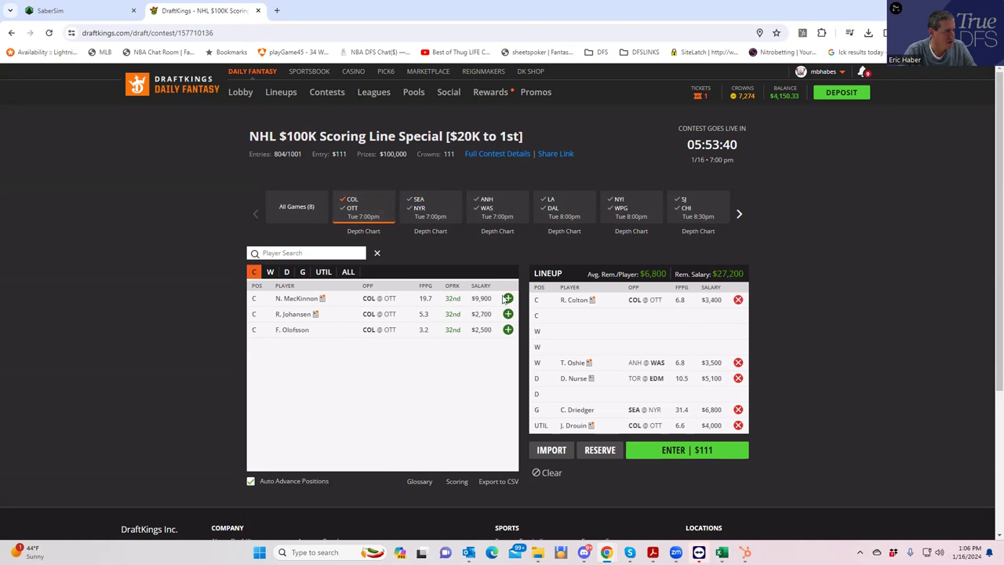
left_click(507, 298)
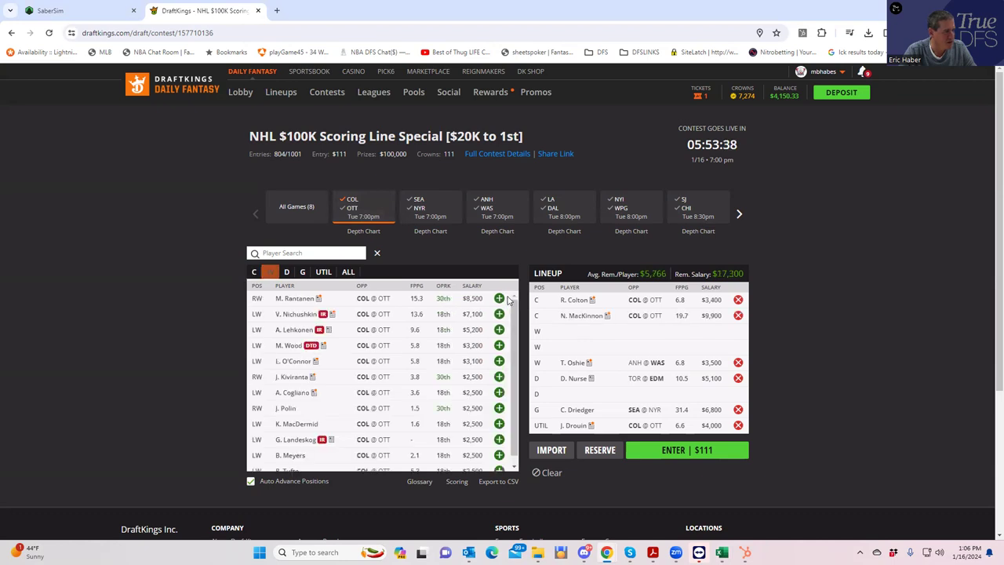
- Move the $4,000 COL winger from the UTIL slot to a winger slot by removing and re-adding him
left_click(738, 425)
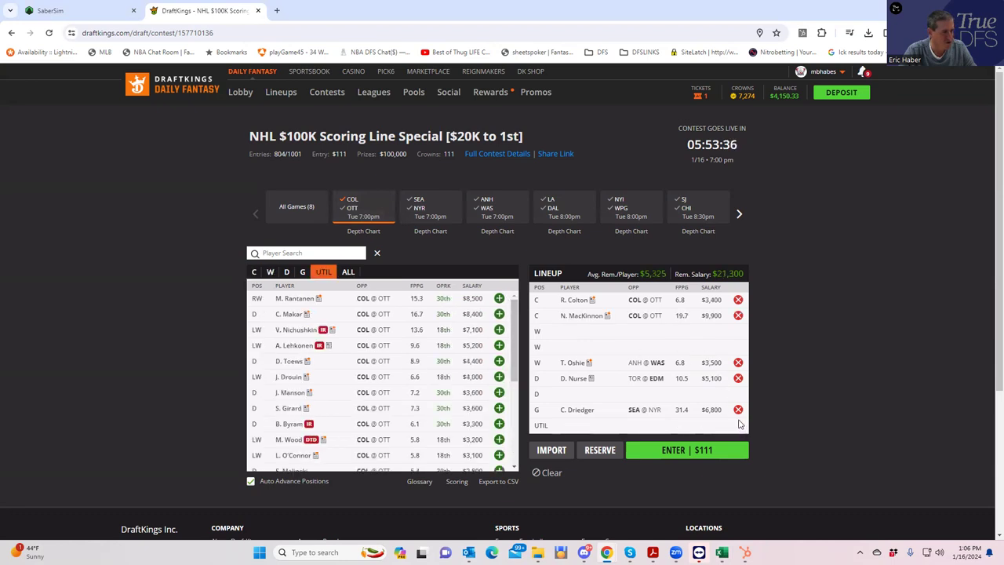
left_click(270, 272)
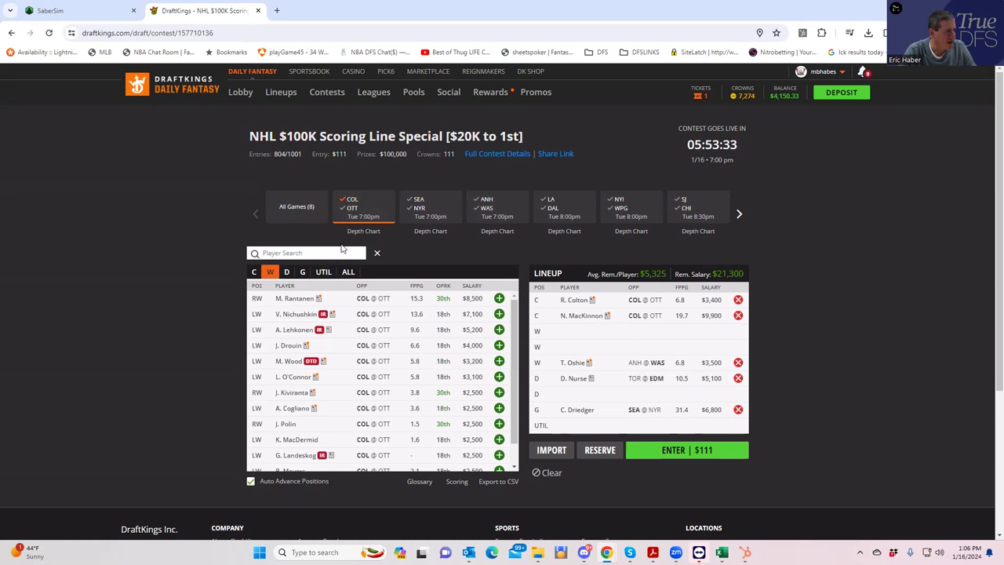
left_click(499, 345)
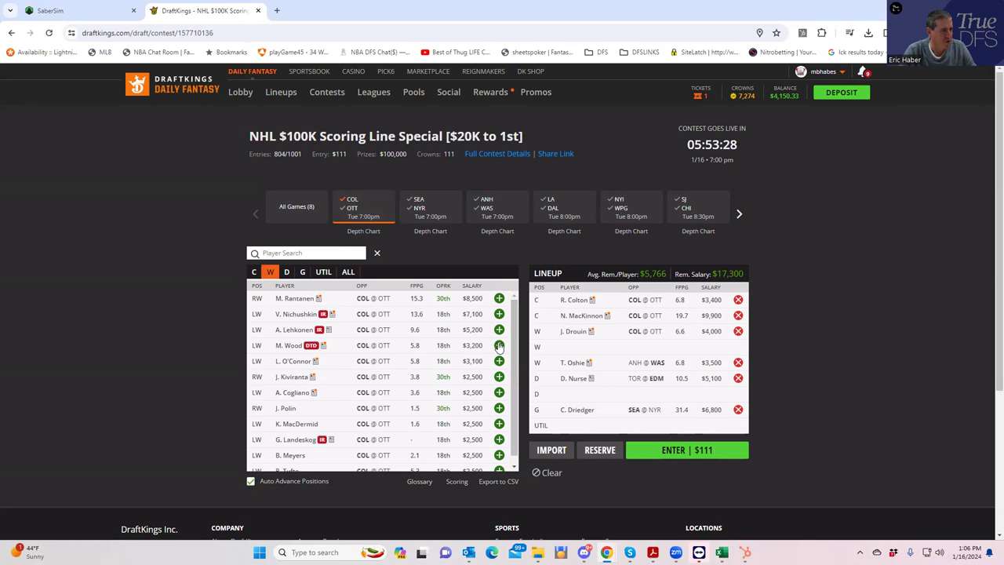
- Remove the $5,100 EDM defenseman and add the $8,500 COL winger to the lineup
left_click(737, 380)
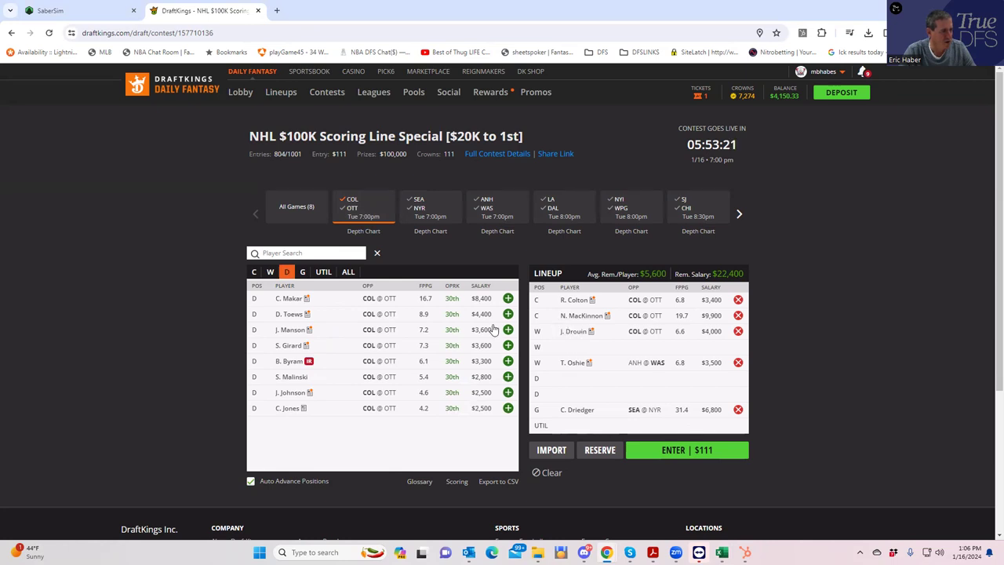
left_click(271, 272)
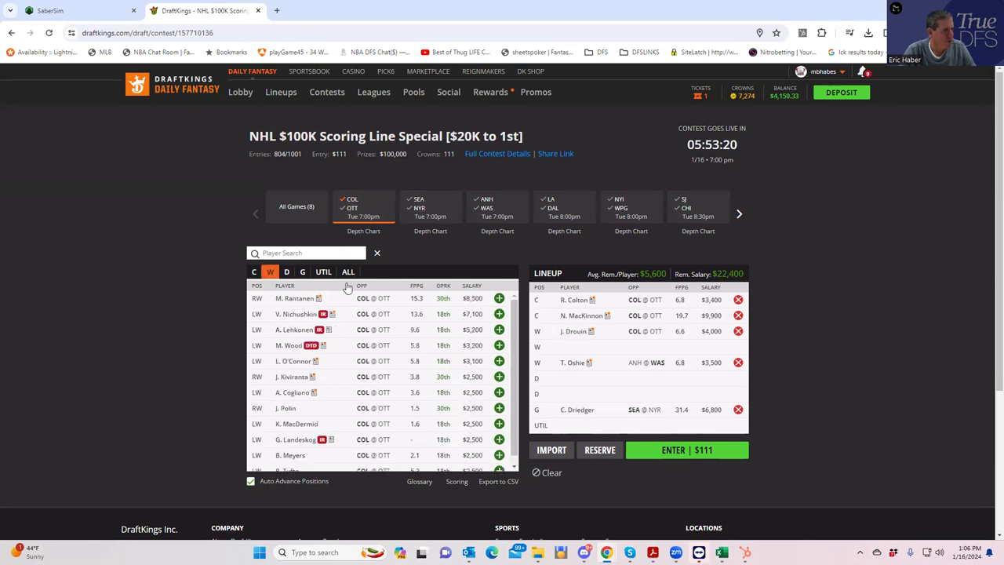
left_click(508, 299)
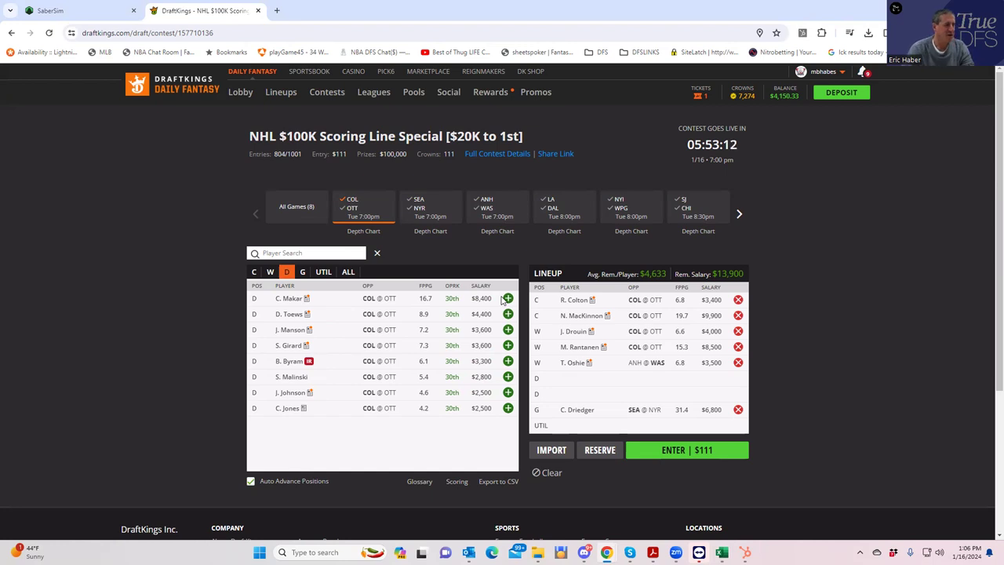
- Clear the COL team filter, try the $8,400 COL defenseman in the lineup, and take him out again
left_click(358, 216)
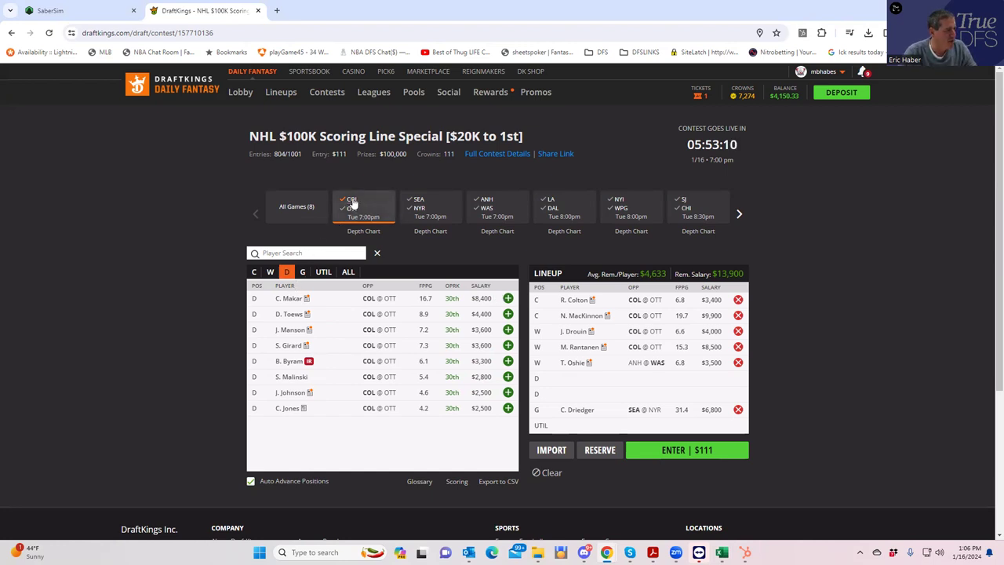
left_click(499, 299)
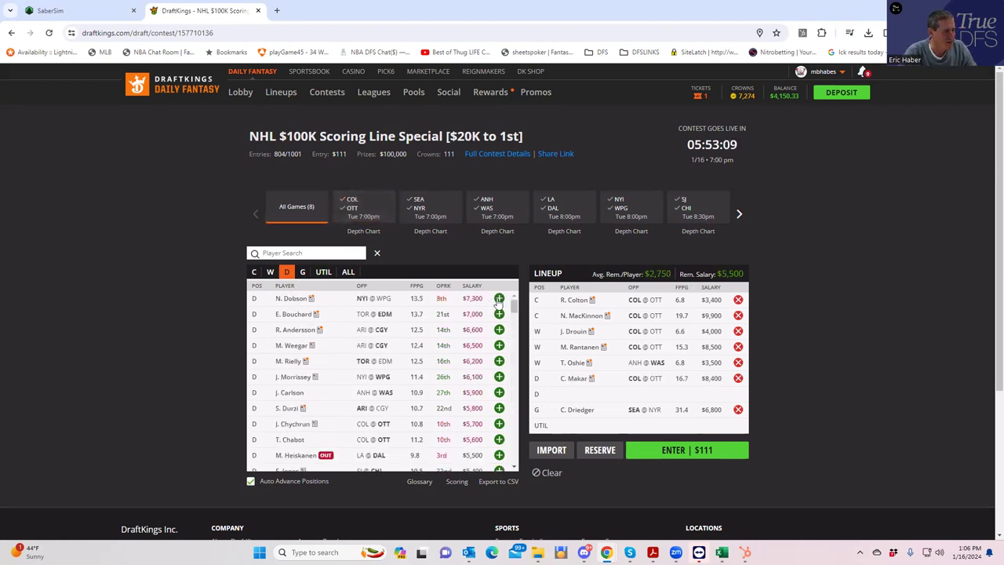
left_click(738, 379)
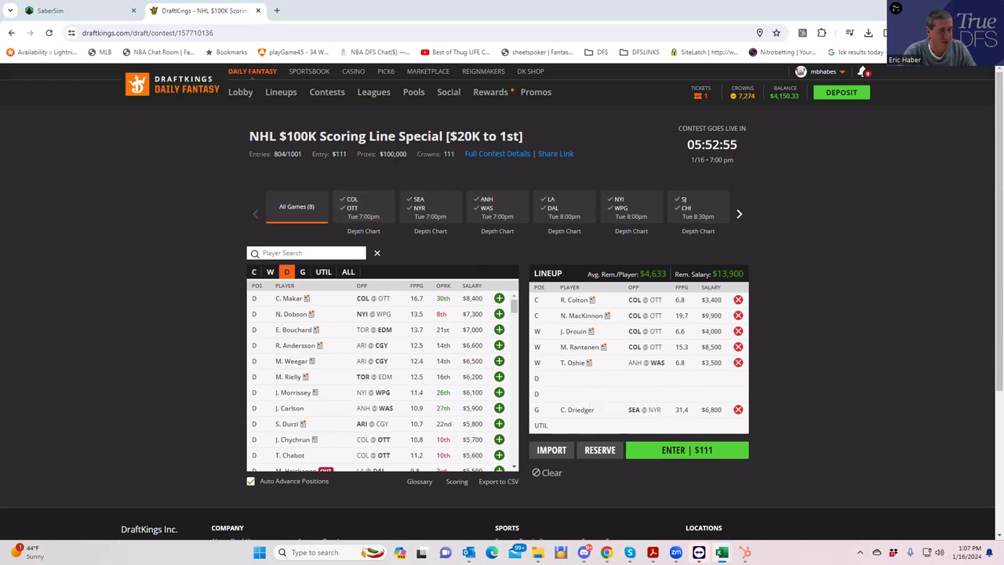
- Bring the NHLDK_Proj workbook up in Excel and check the salaries of the row 30 LA winger and the row 31 COL defenseman
key("alt+Tab")
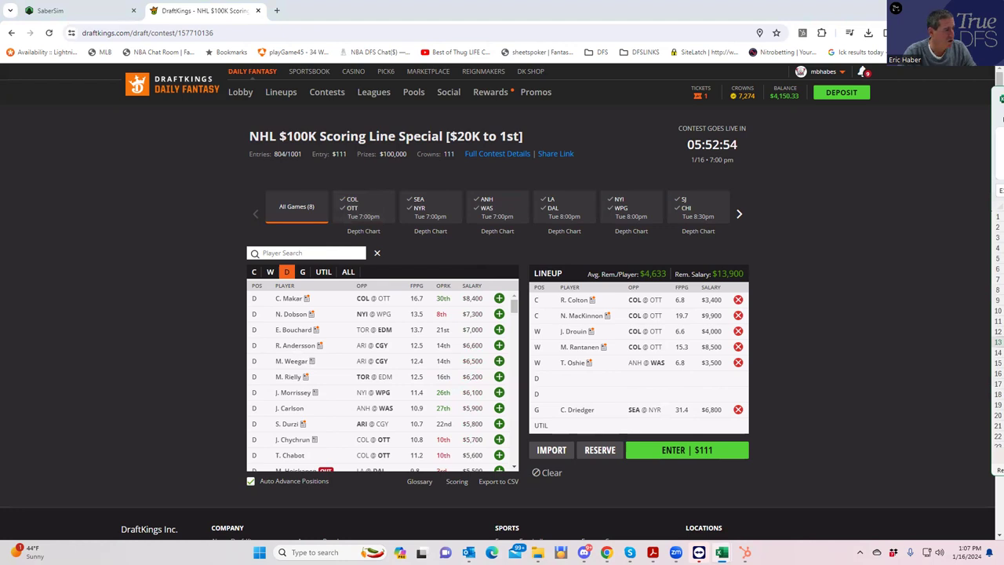
key("super+shift+Left")
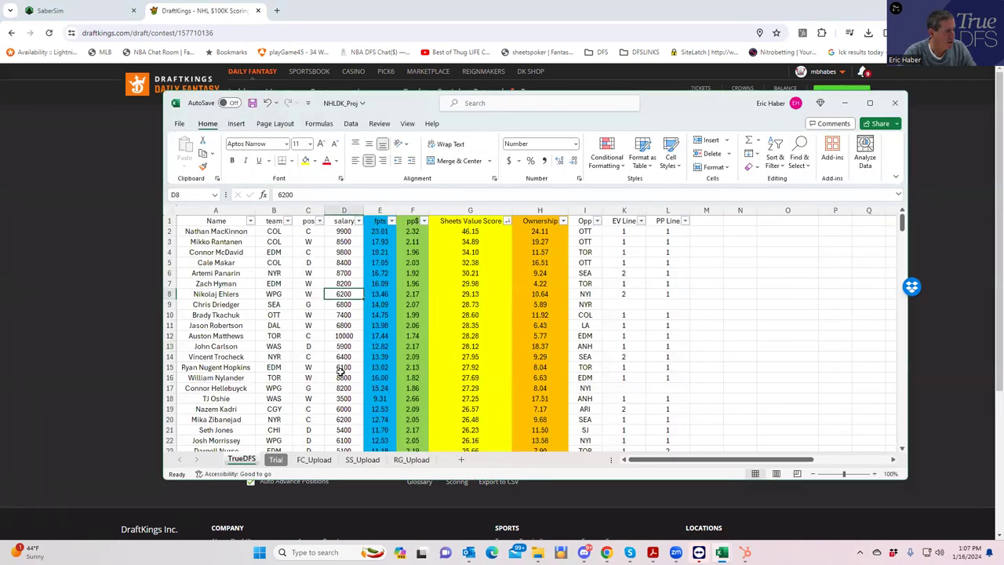
scroll(341, 368, "down", 3)
left_click(346, 430)
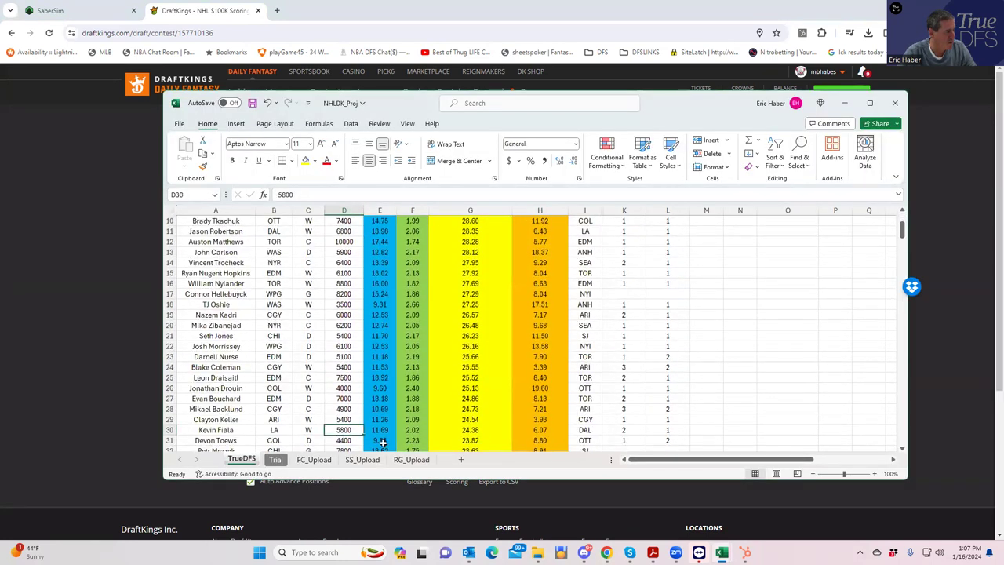
left_click(348, 441)
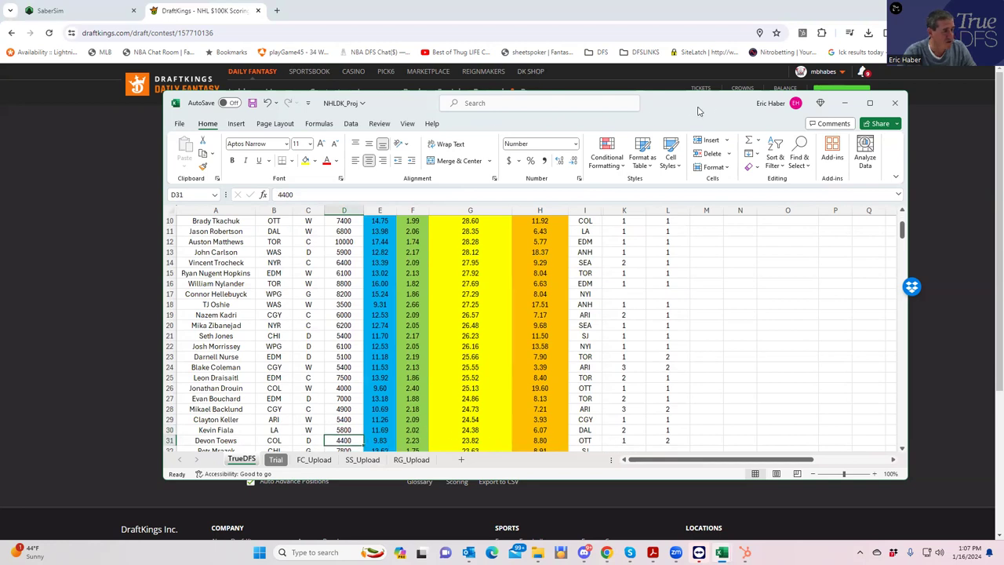
- Back in DraftKings, filter the player list to COL and add the $4,400 defenseman to the lineup
left_click(844, 103)
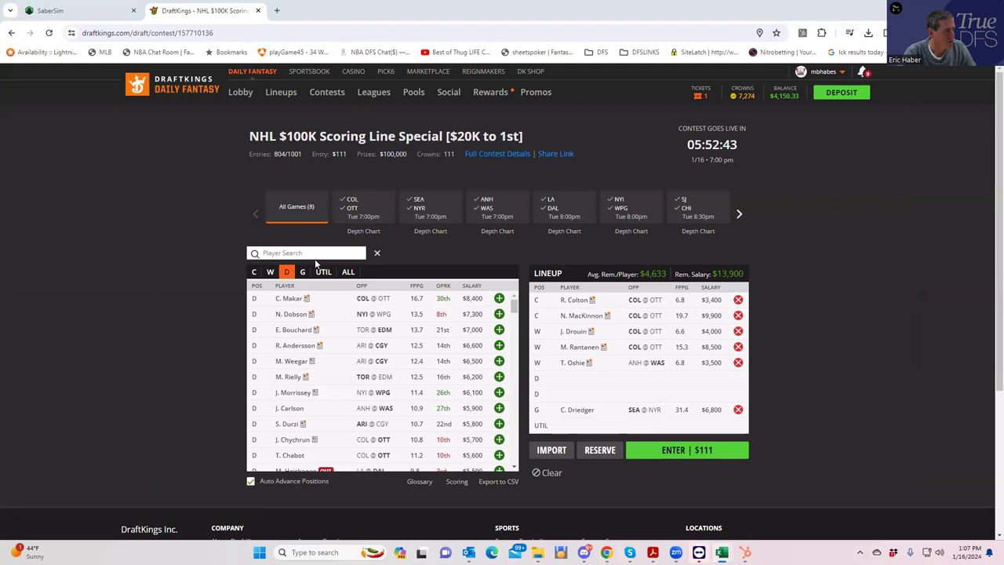
left_click(372, 206)
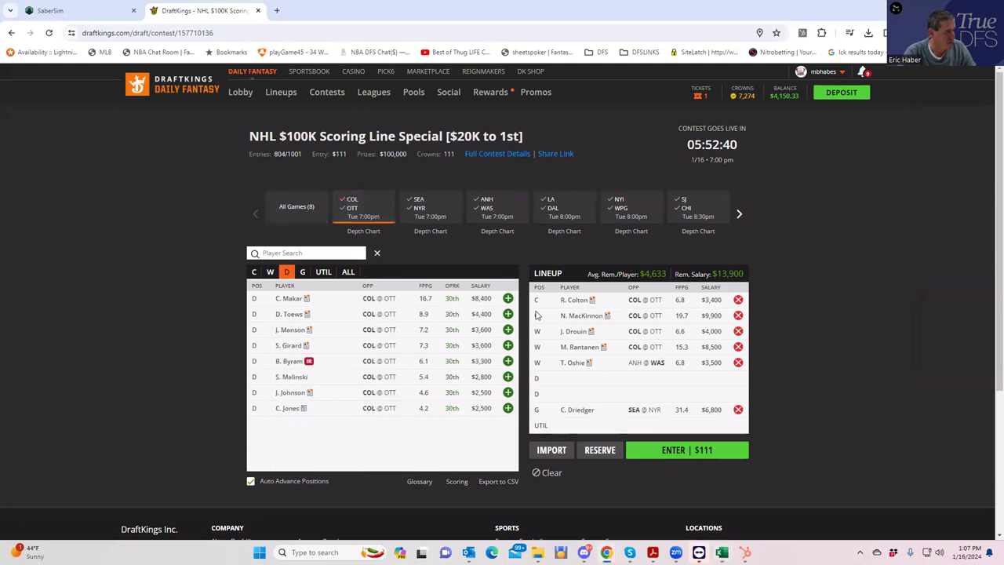
left_click(508, 314)
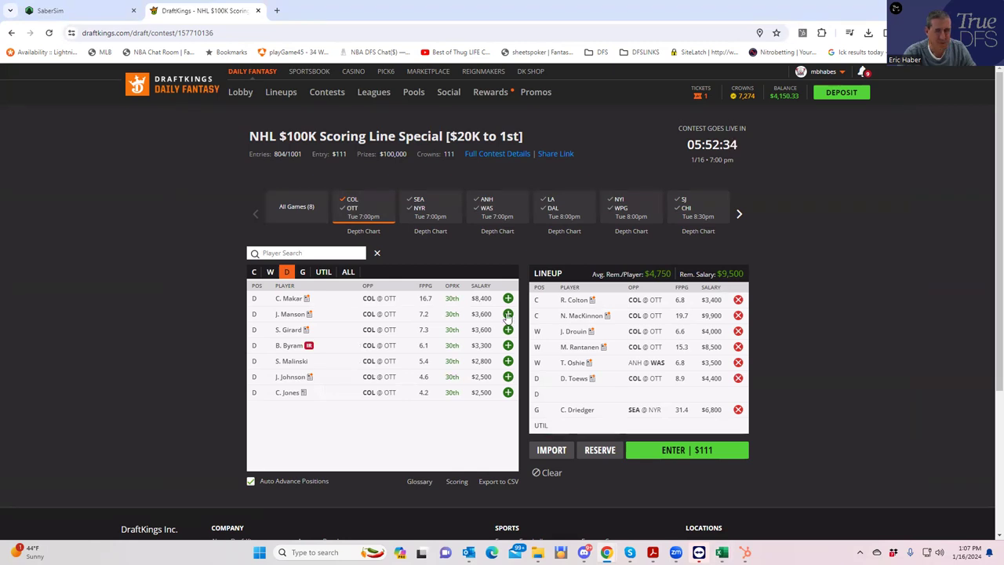
- Maximize the NHLDK_Proj workbook in Excel and examine the positions and salaries of remaining candidates, including the COL and WAS defensemen
key("alt+Tab")
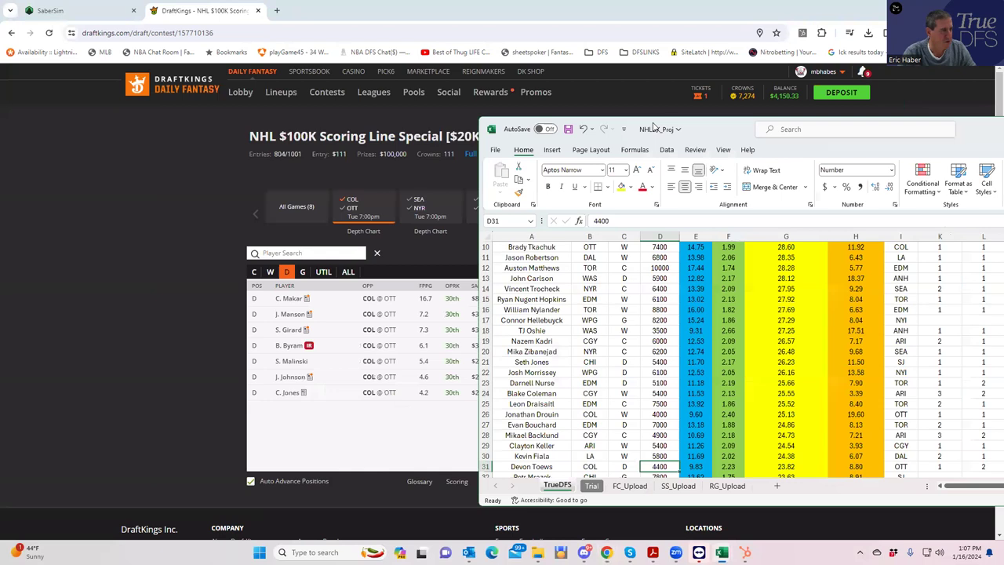
left_click(925, 93)
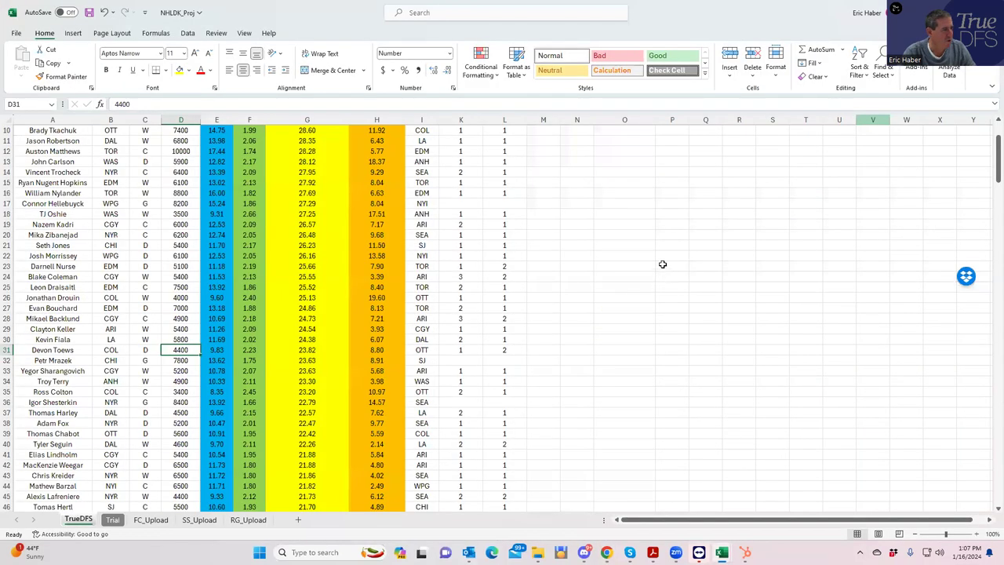
scroll(644, 238, "up", 3)
left_click(137, 171)
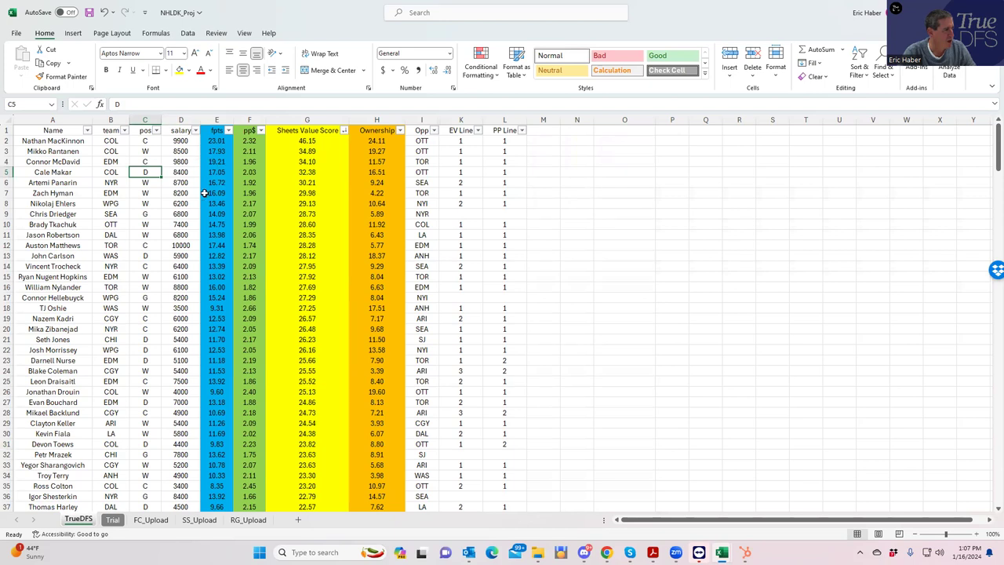
left_click(146, 226)
left_click(141, 255)
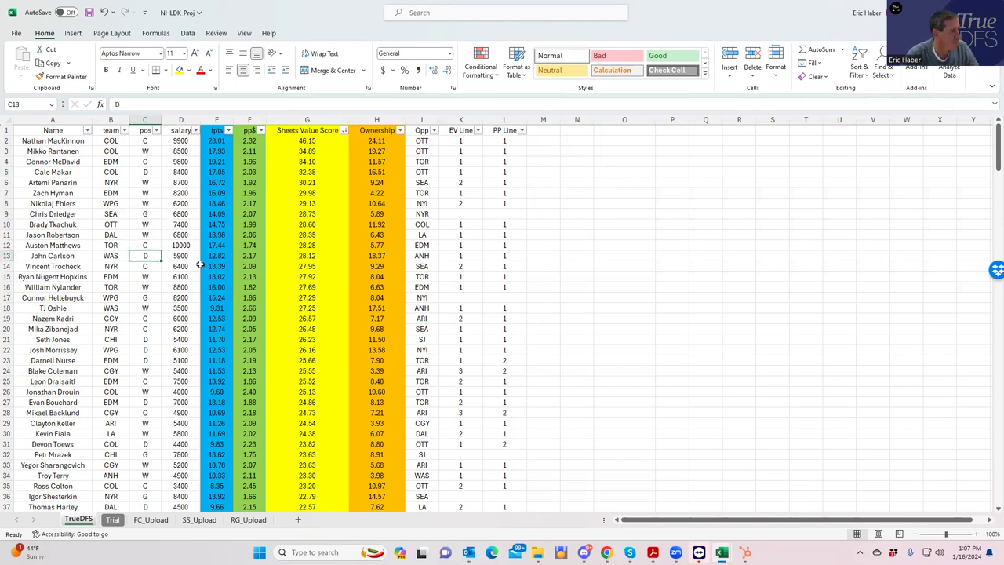
left_click(147, 306)
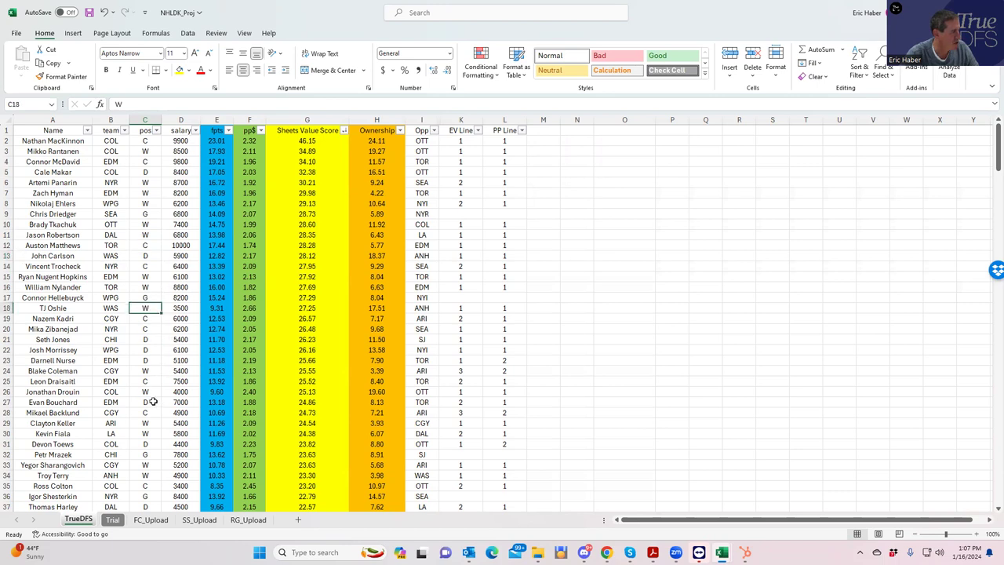
left_click(178, 444)
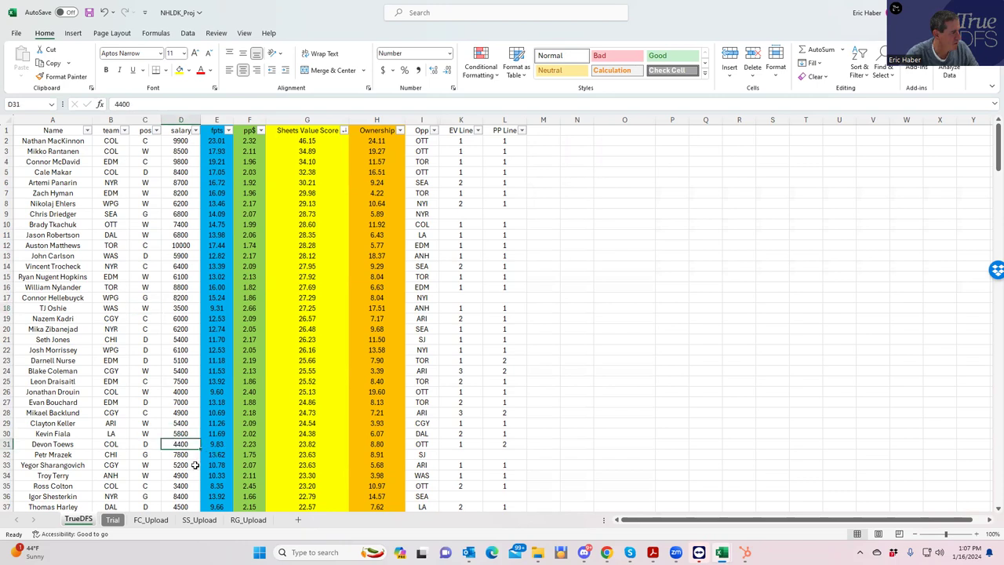
- Check the salaries of the row 33 CGY winger and row 35 COL center, plus the teams in rows 16 and 9
left_click(189, 466)
left_click(176, 487)
left_click(109, 288)
left_click(107, 214)
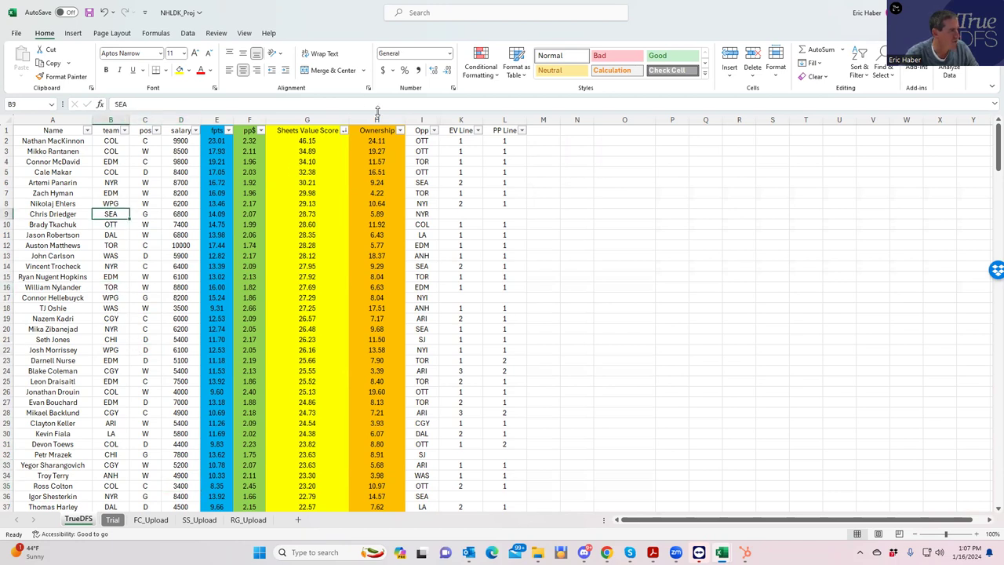
- Switch to DraftKings and remove all five COL players from the lineup: both centers, both wingers and the $4,400 defenseman
key("alt+Tab")
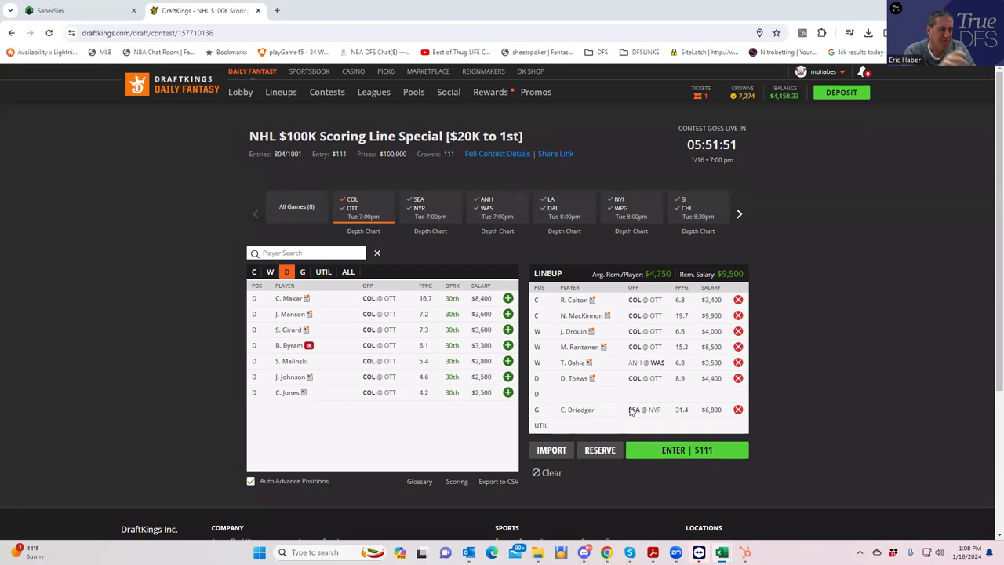
left_click(738, 331)
left_click(738, 347)
left_click(738, 378)
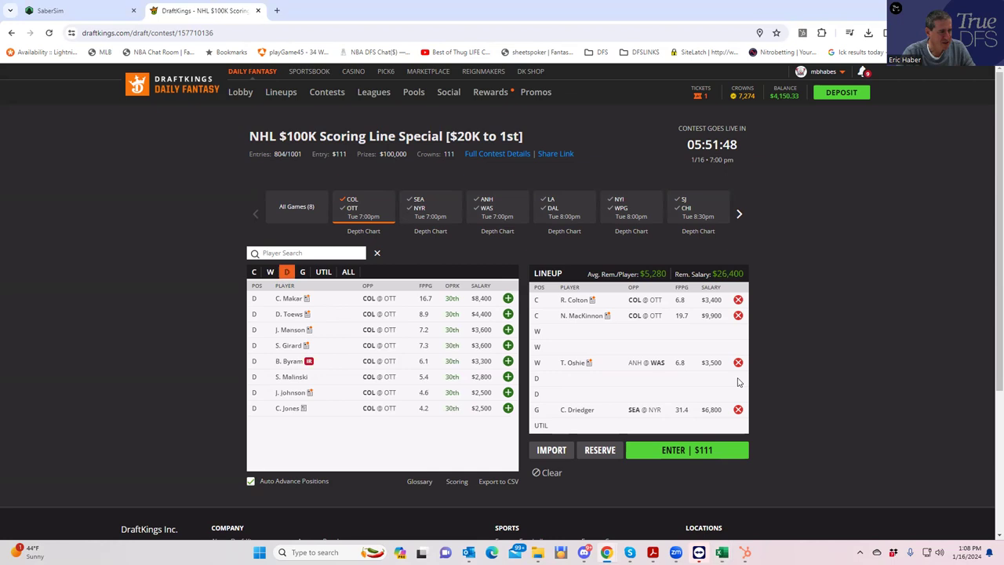
left_click(738, 316)
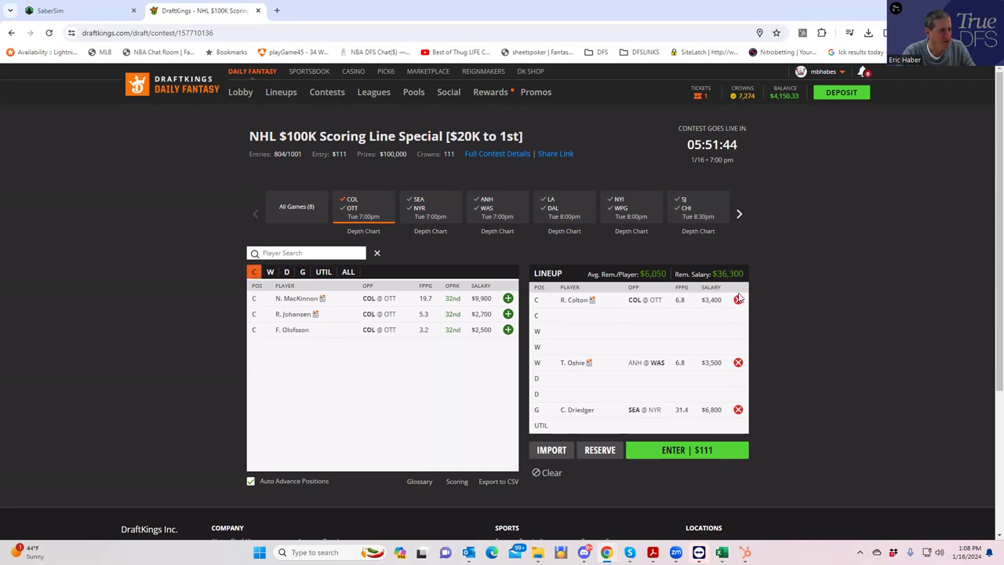
left_click(739, 300)
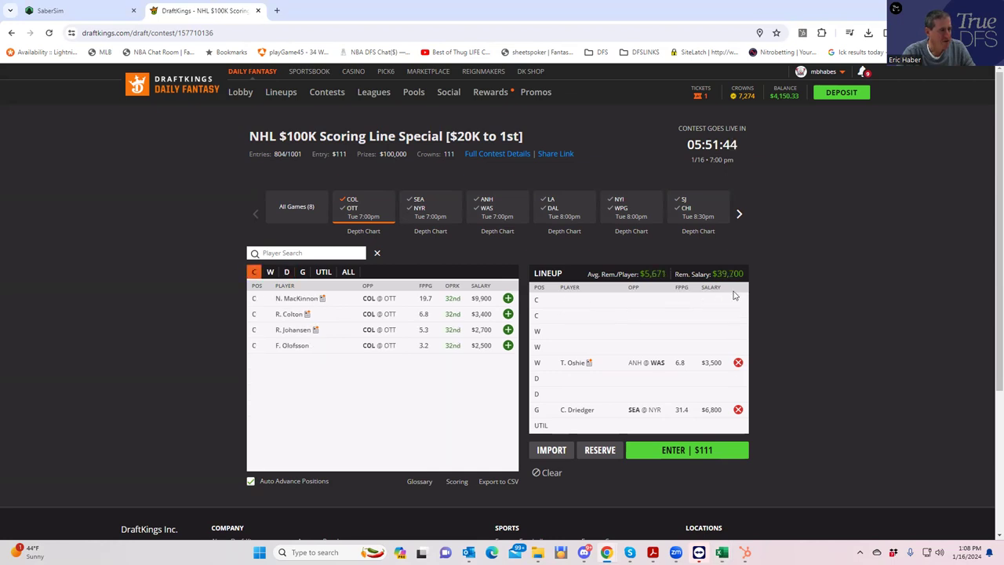
- Change the team filter from COL to CGY and empty the lineup by removing the WAS winger and SEA goalie
left_click(740, 216)
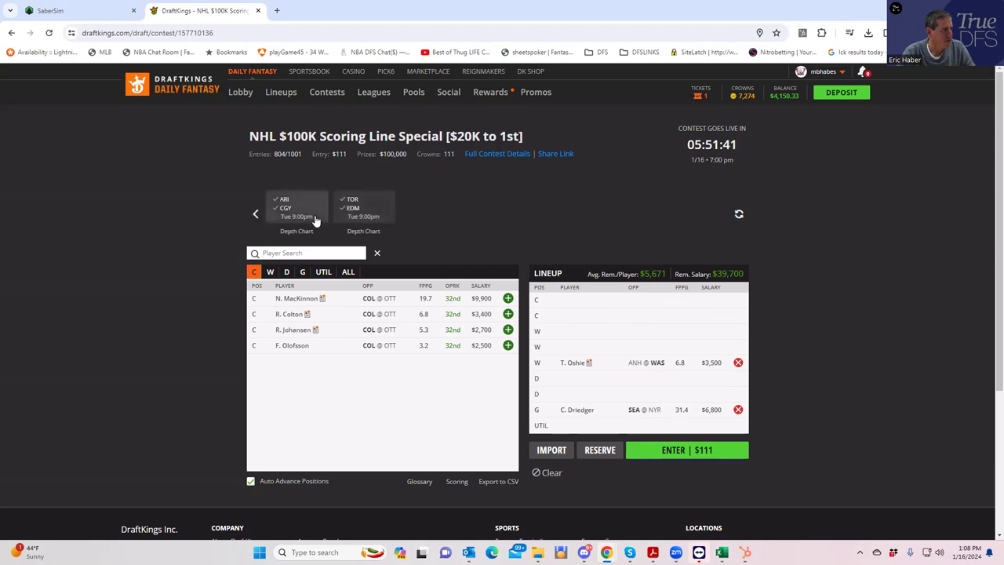
left_click(285, 213)
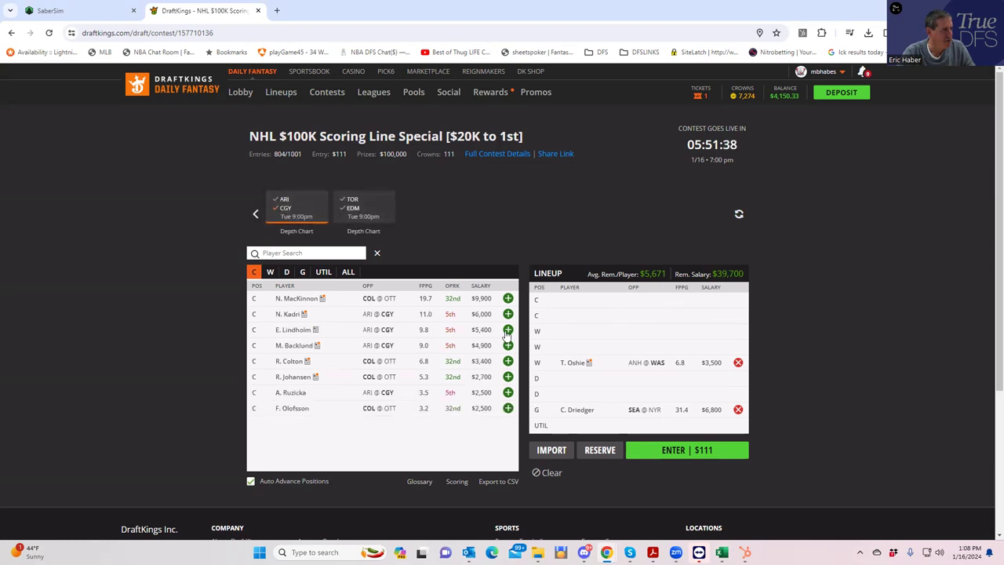
left_click(255, 214)
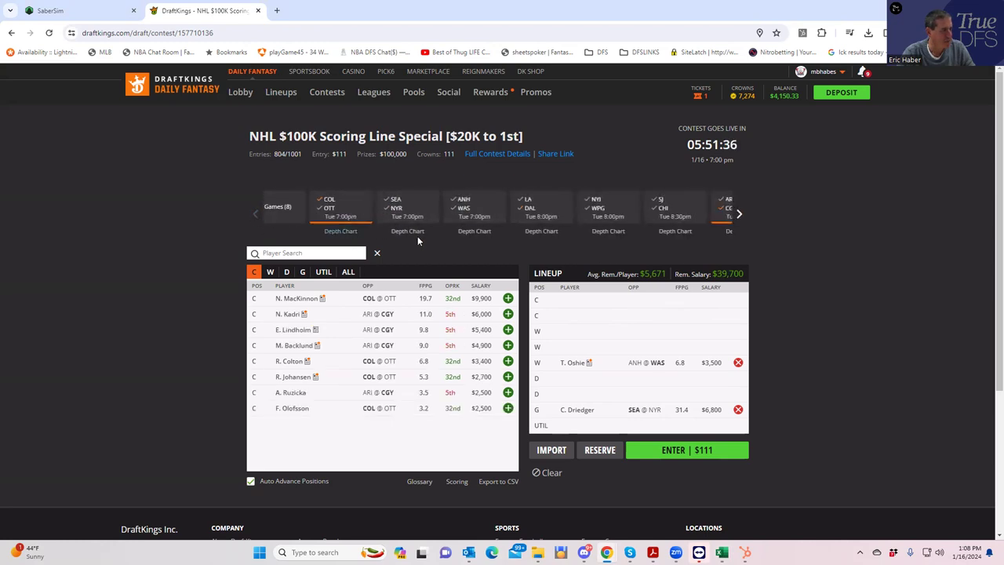
left_click(359, 221)
left_click(740, 218)
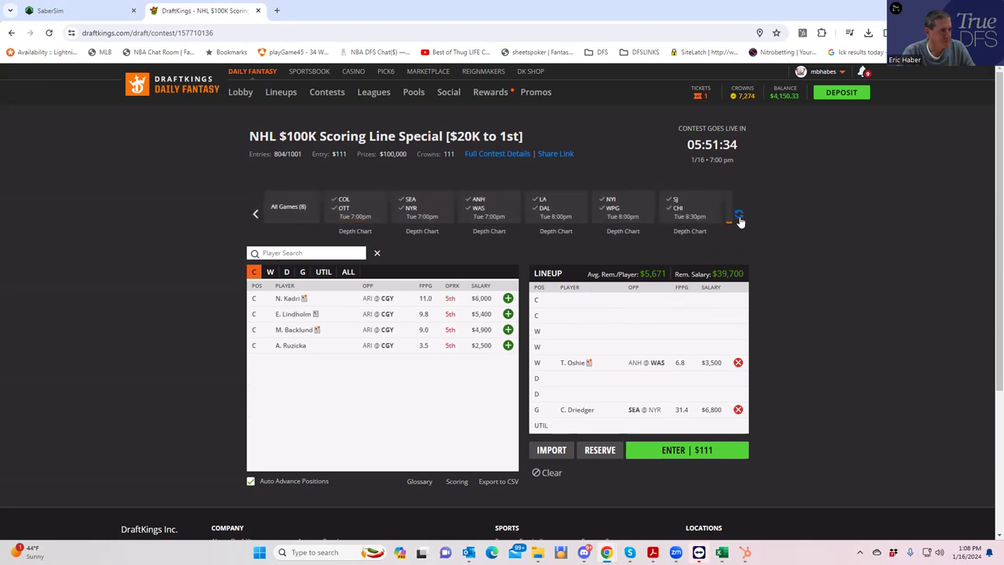
left_click(738, 363)
left_click(738, 409)
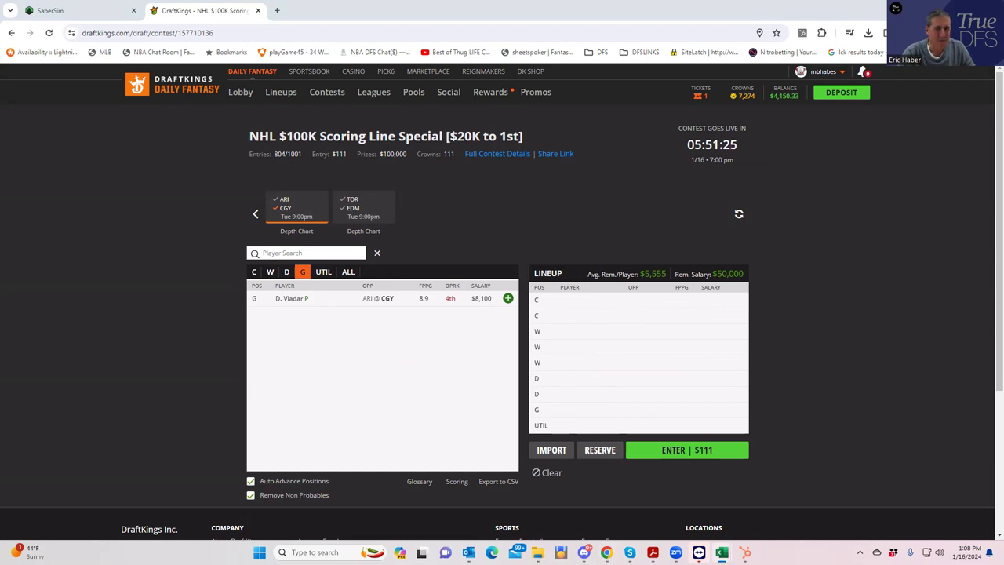
- Maximize the NHLDK_Proj workbook in Excel and check the EV lines of the CGY players in rows 19, 24, 28 and 33
key("alt+Tab")
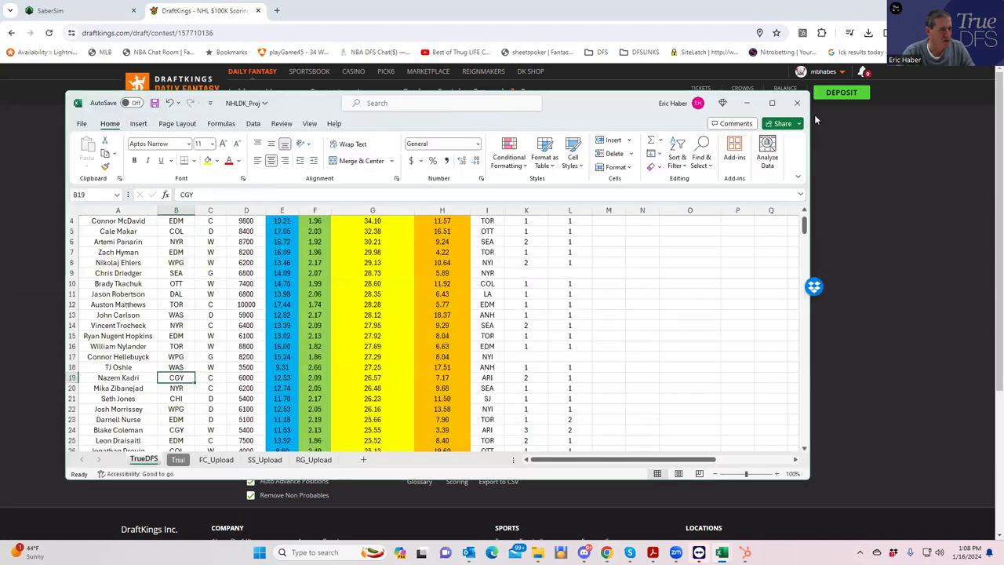
left_click(772, 104)
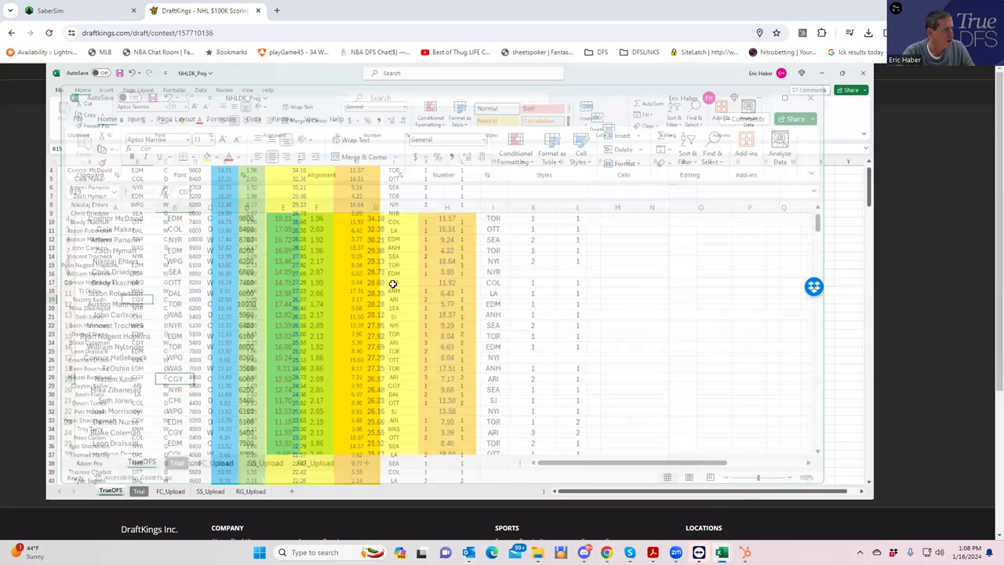
key("Right")
key("Right")
key("Right")
key("Right")
key("Right")
key("Right")
key("Right")
key("Right")
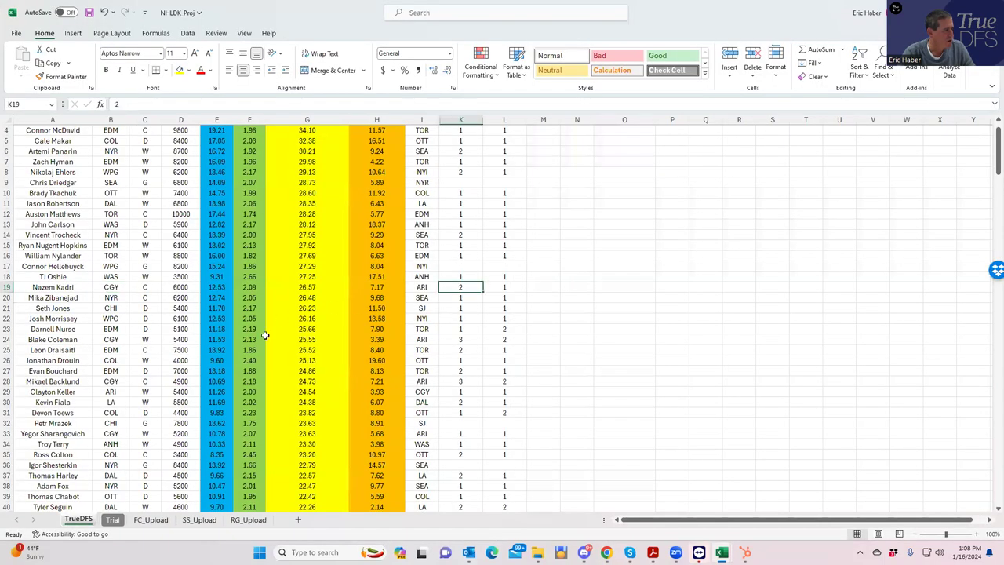
left_click(446, 338)
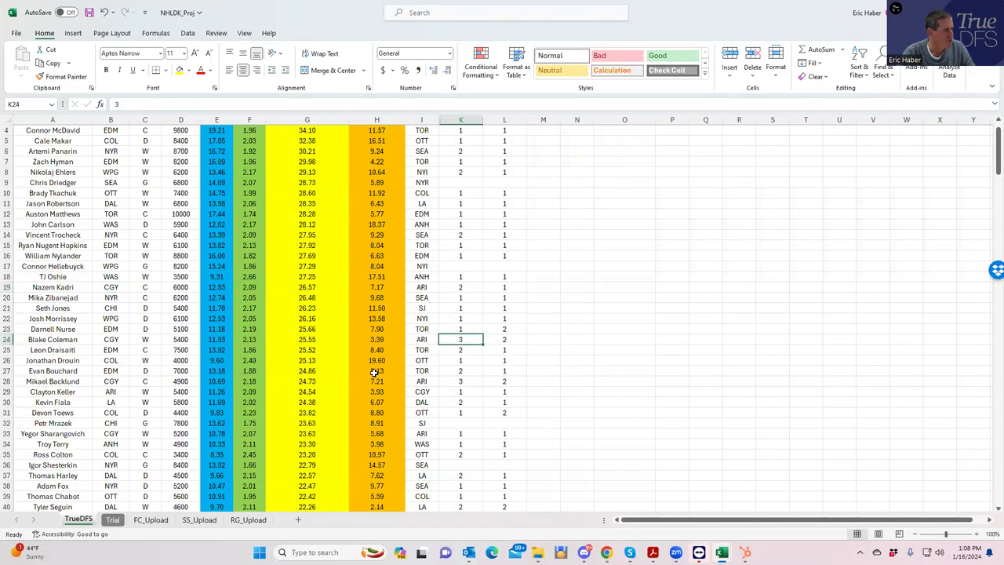
left_click(444, 380)
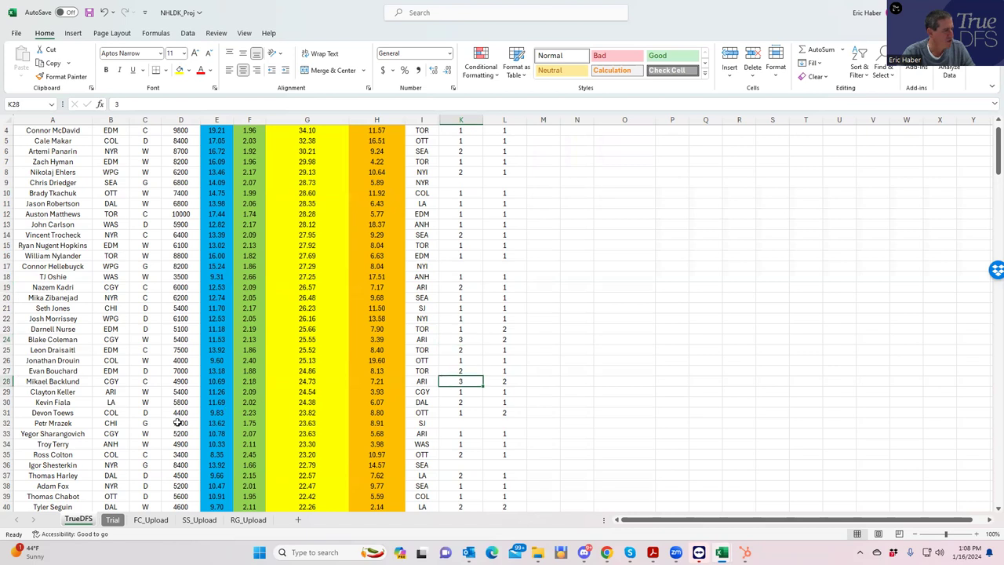
left_click(453, 433)
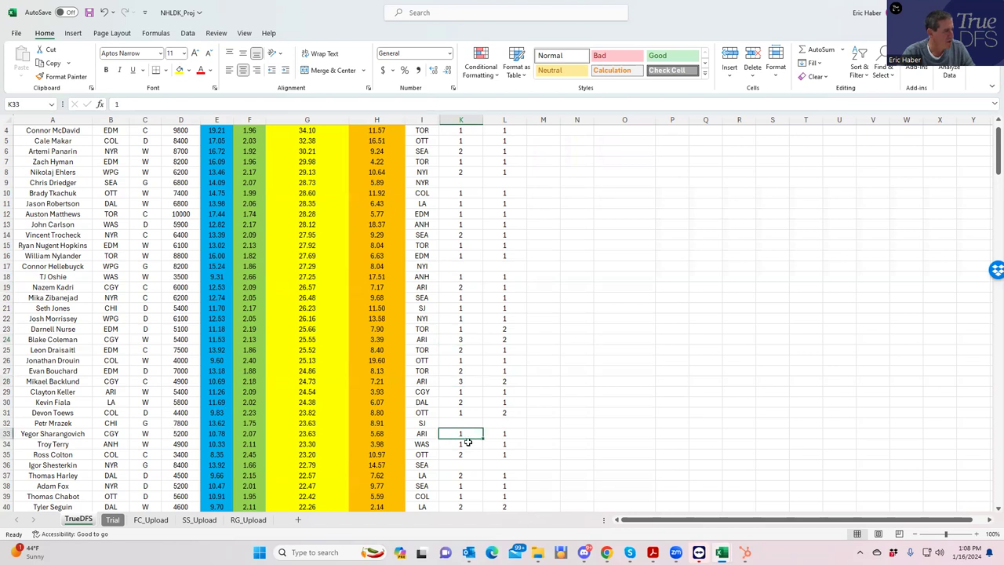
- Check the EV lines of the CGY center in row 41 and defenseman in row 42, plus the defenseman's PP line
scroll(471, 451, "down", 2)
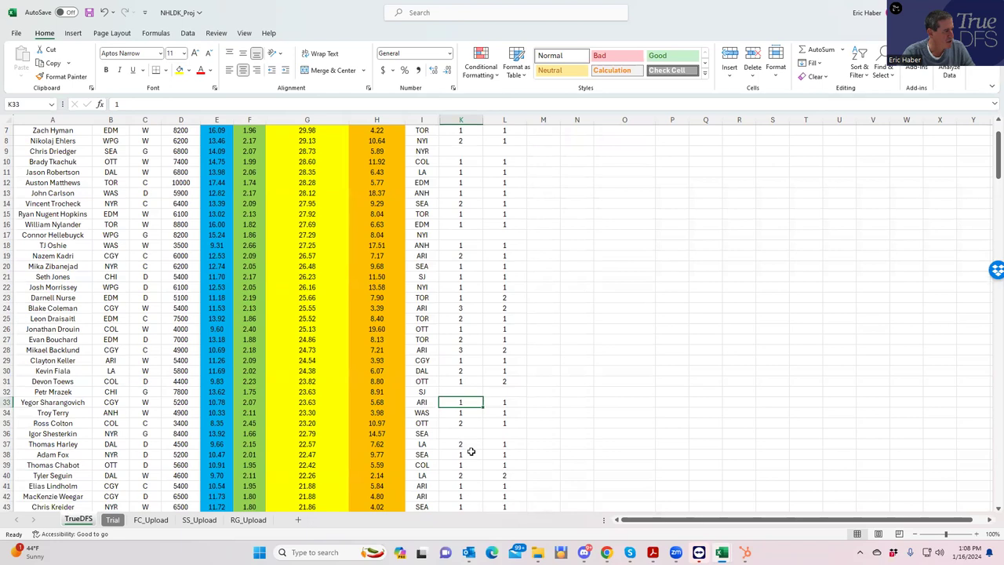
left_click(455, 455)
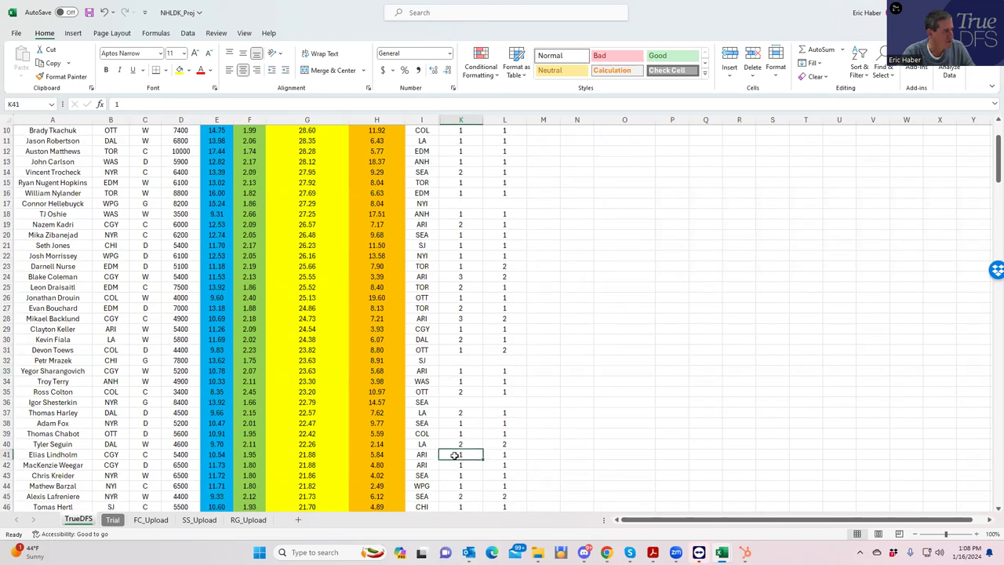
left_click(452, 469)
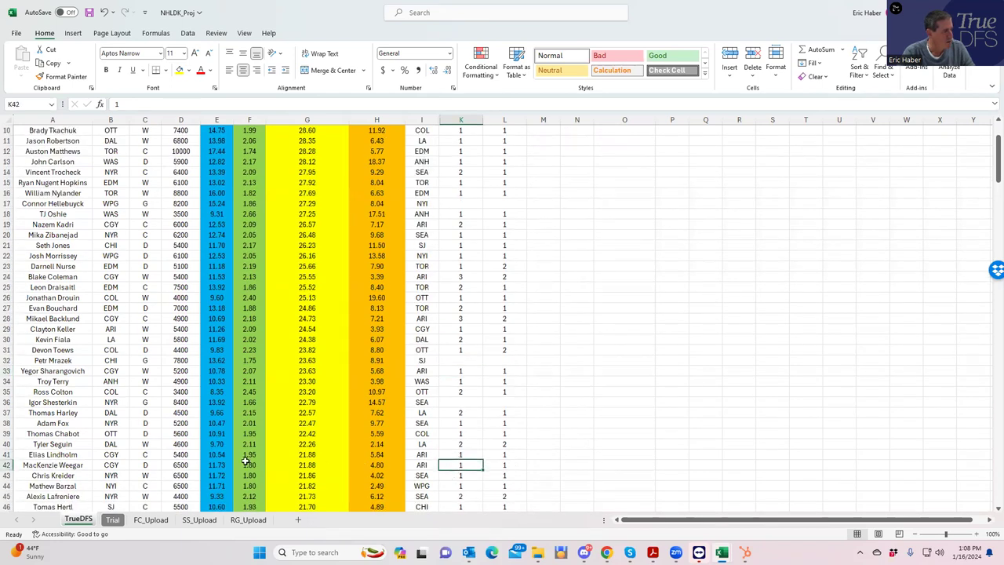
left_click(123, 457)
left_click(456, 453)
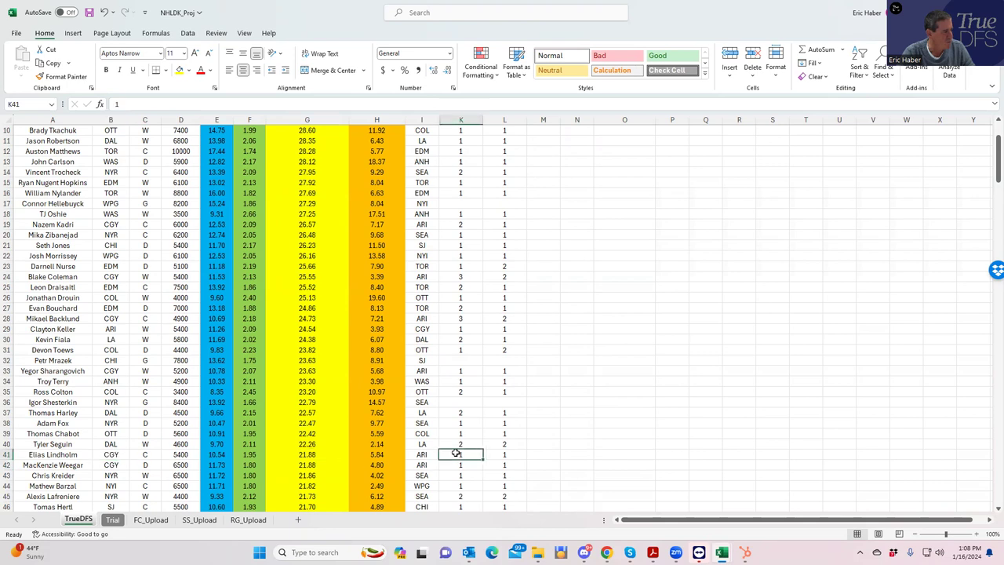
left_click(453, 466)
left_click(505, 465)
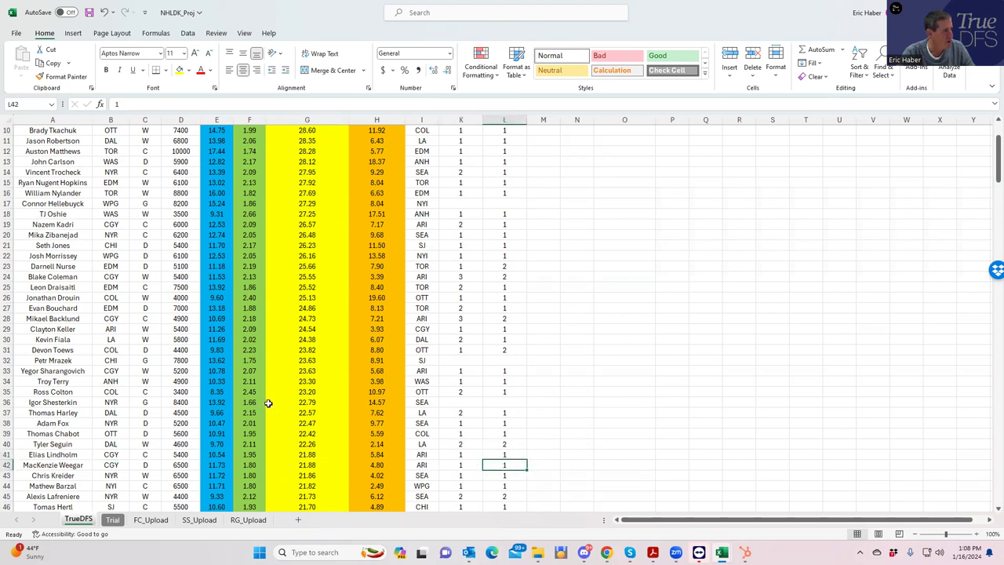
- Compare the EV and PP lines of the $6,000 CGY center in row 19
scroll(191, 330, "up", 3)
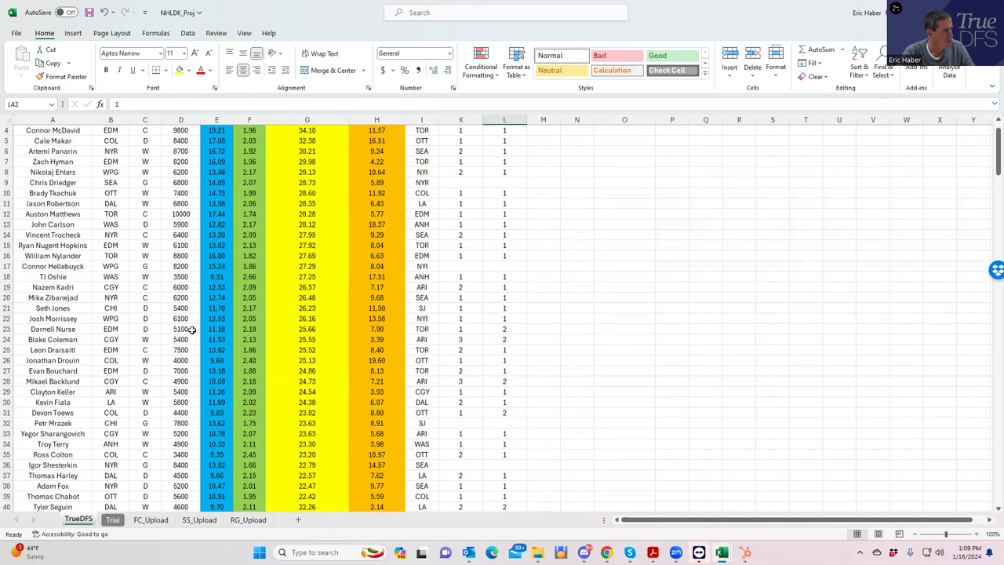
left_click(148, 291)
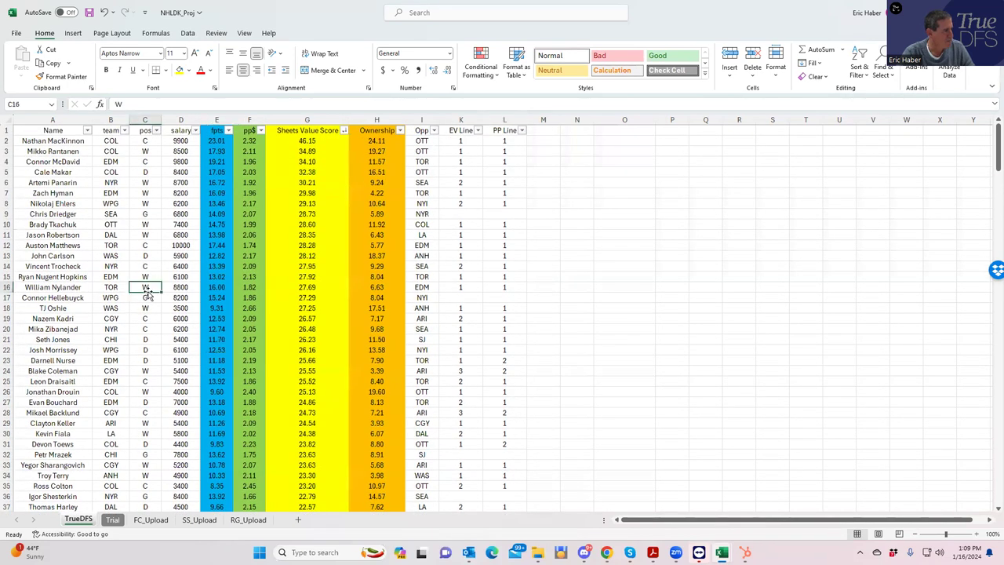
left_click(151, 310)
left_click(457, 318)
left_click(505, 318)
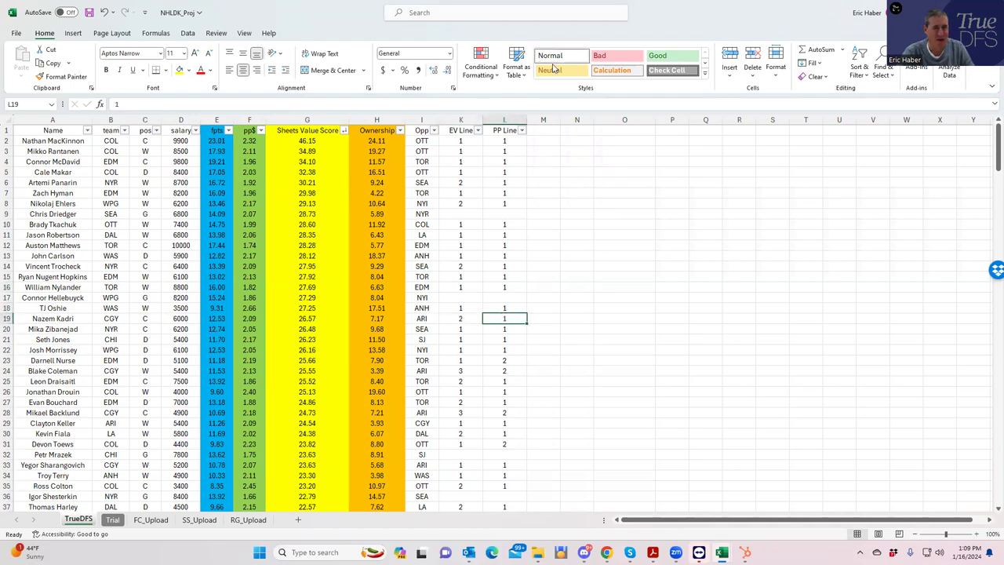
- Back in DraftKings, list the CGY centers and add the $6,000 one to the lineup
key("alt+Tab")
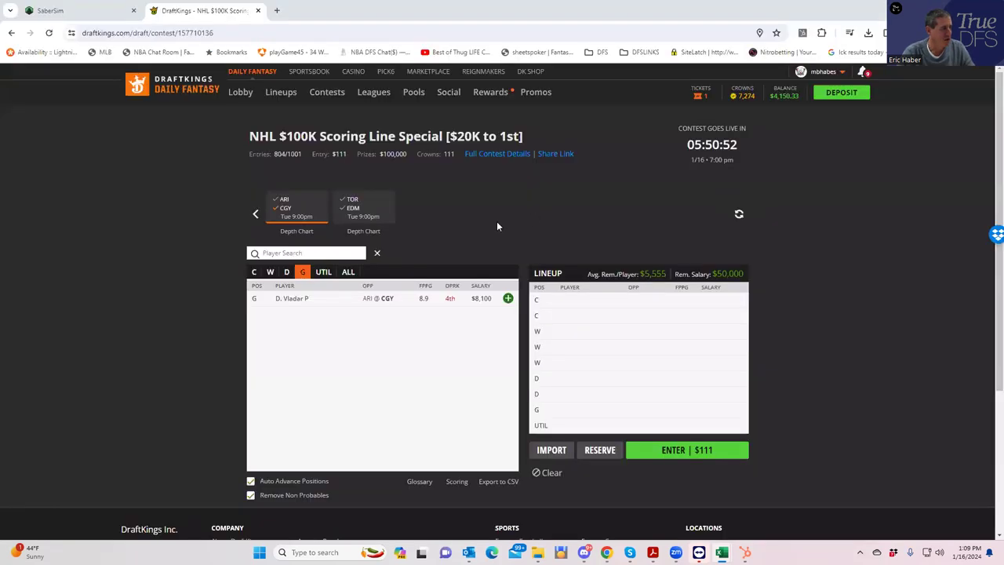
left_click(253, 271)
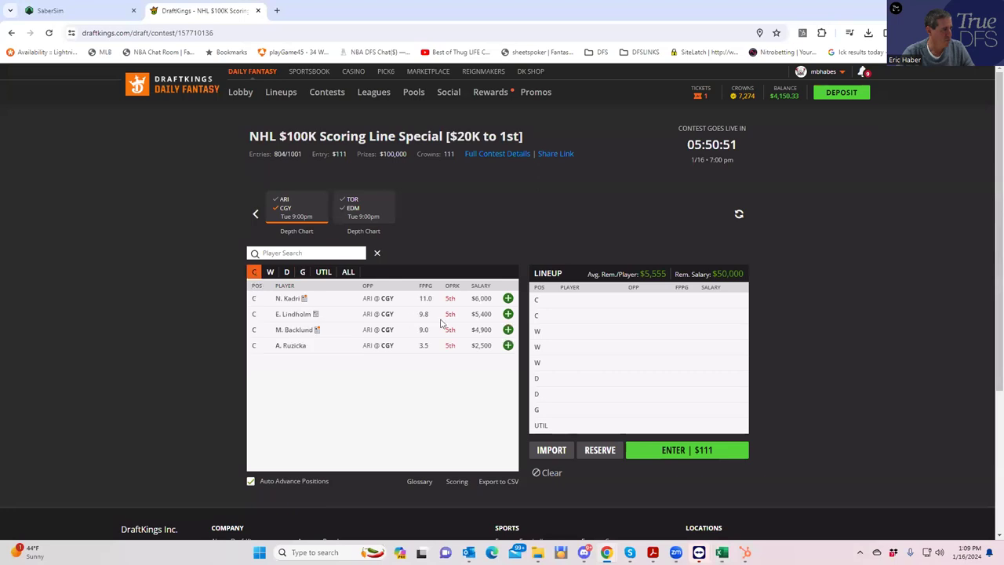
left_click(508, 298)
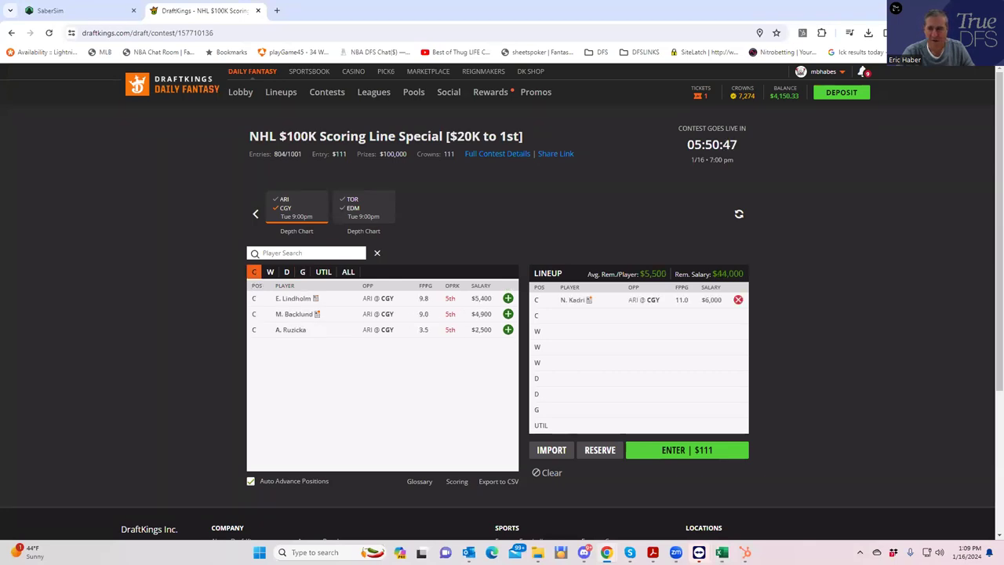
- Maximize the NHLDK_Proj workbook in Excel and check the positions of the CGY players in rows 24 and 33
key("alt+Tab")
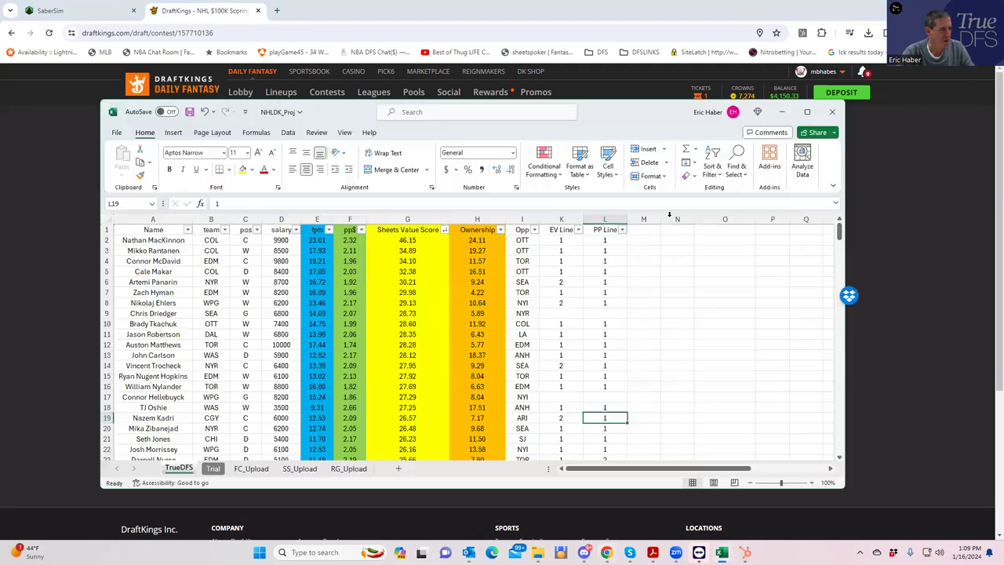
left_click(807, 111)
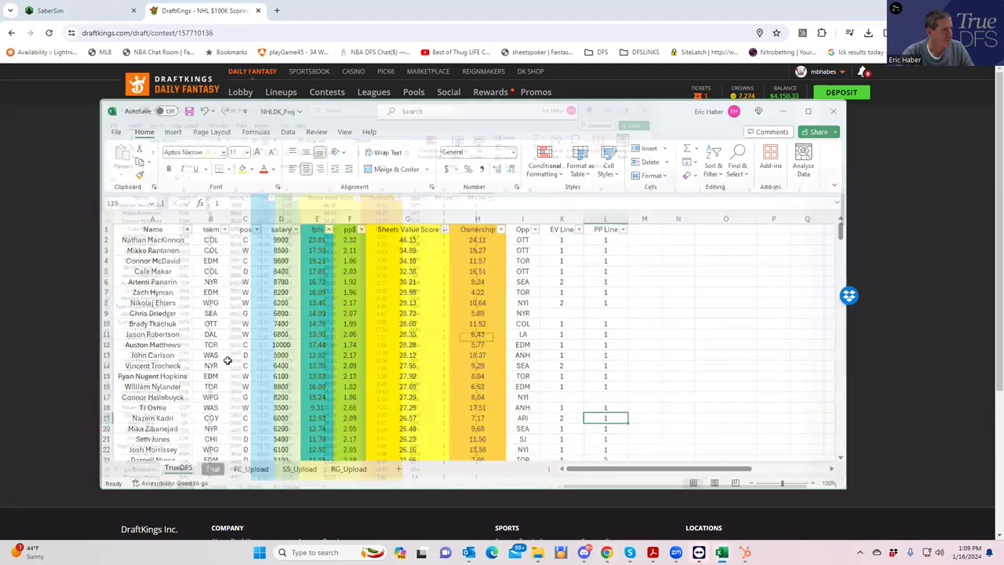
left_click(118, 319)
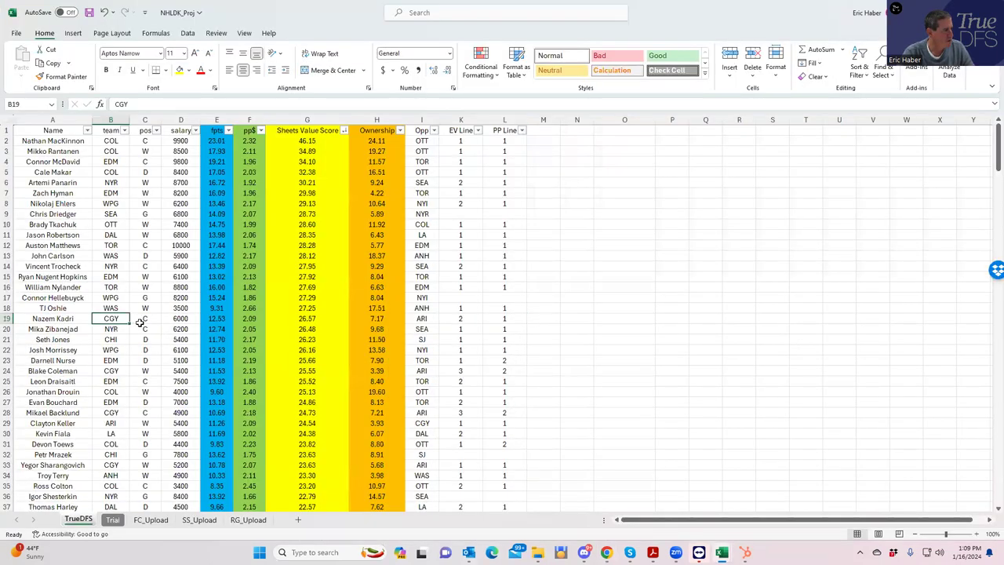
left_click(148, 371)
left_click(156, 466)
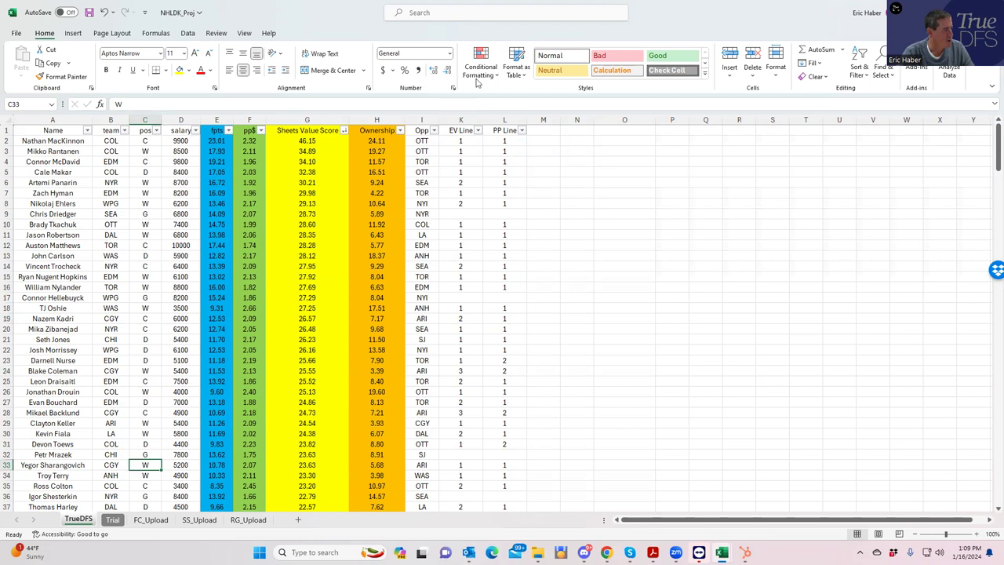
- Return to DraftKings, list the CGY wingers and add the $5,200 one to the lineup
key("alt+Tab")
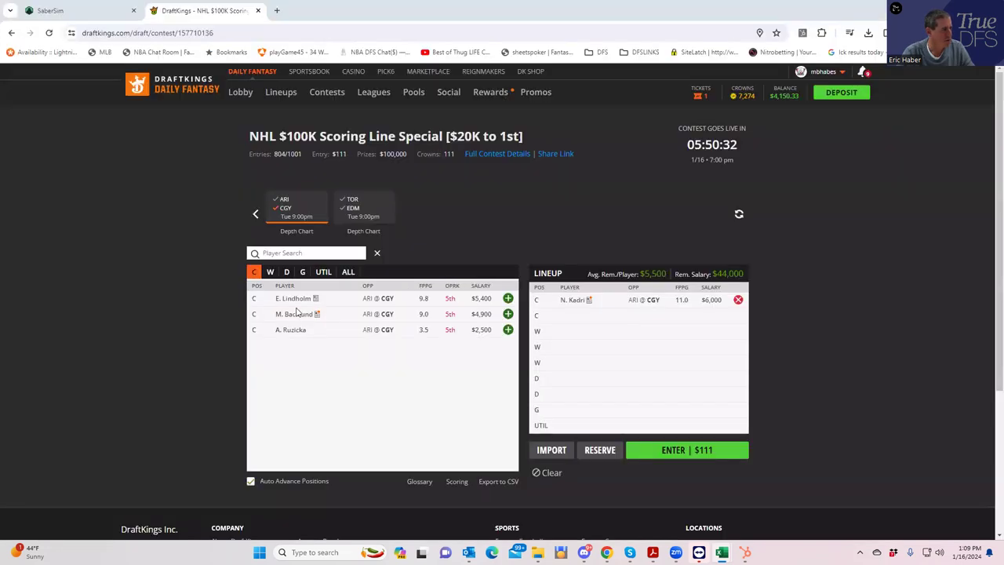
left_click(270, 272)
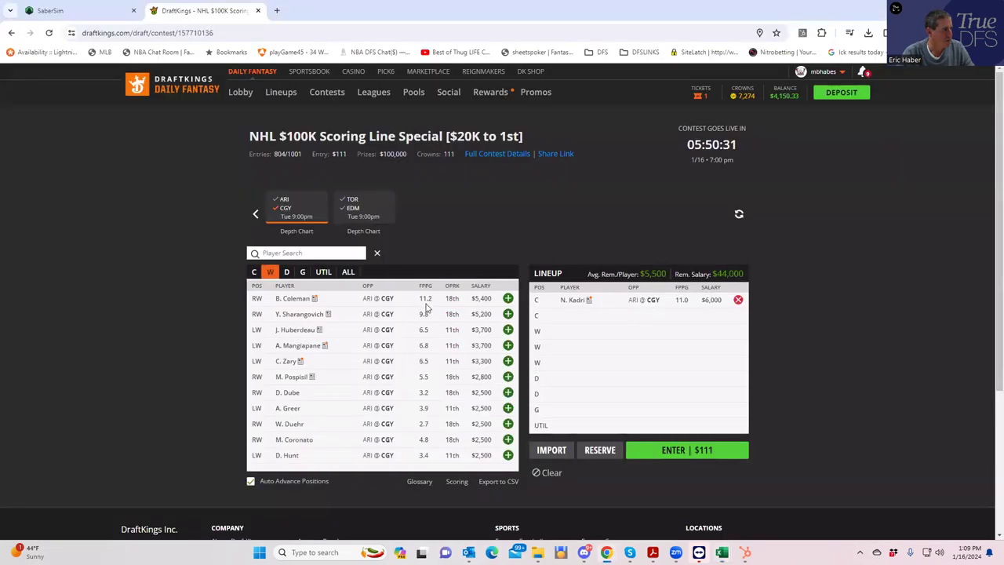
left_click(509, 314)
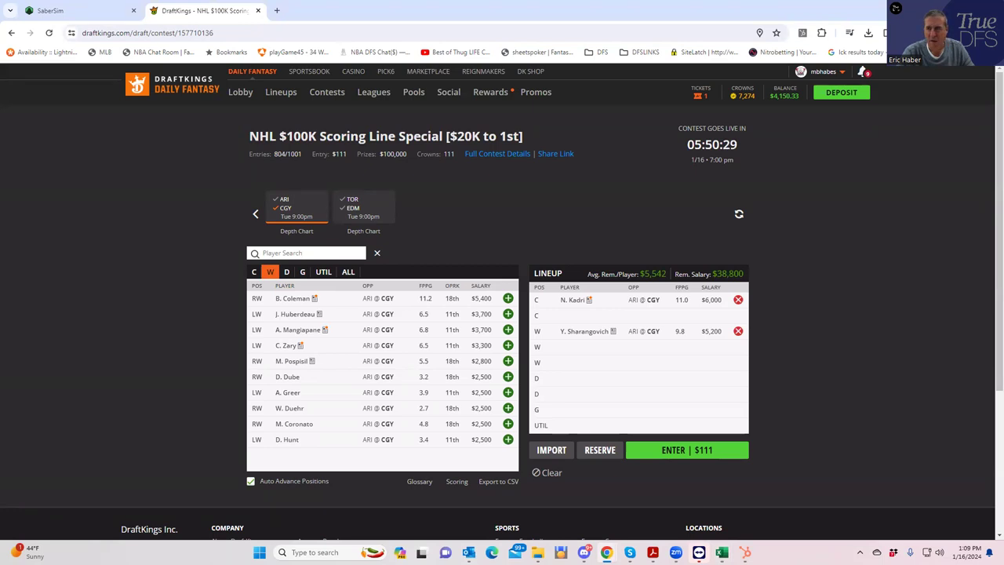
- Go back to the NHLDK_Proj workbook in Excel and scan the projections down to about row 71 for further CGY players
key("alt+Tab")
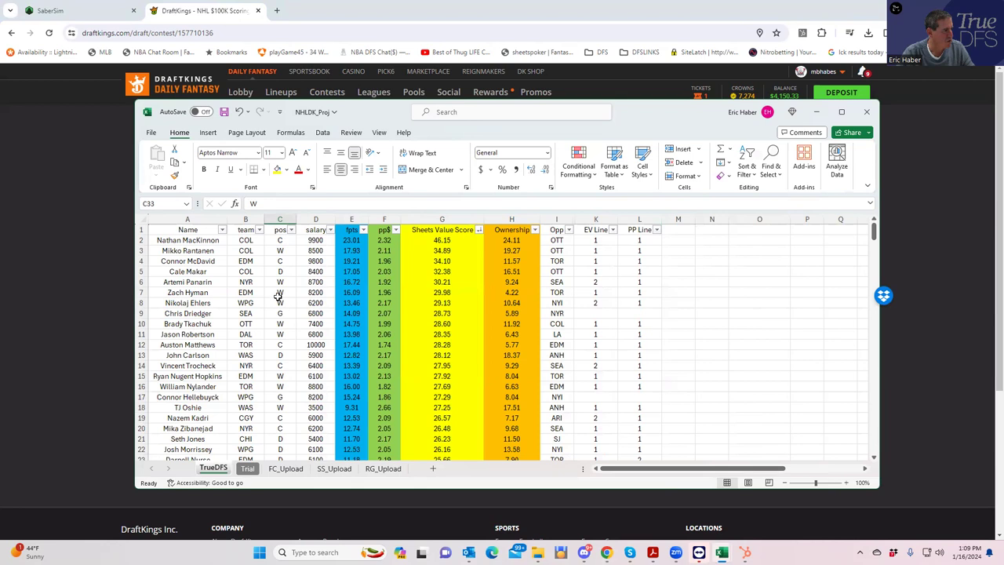
scroll(260, 389, "down", 1)
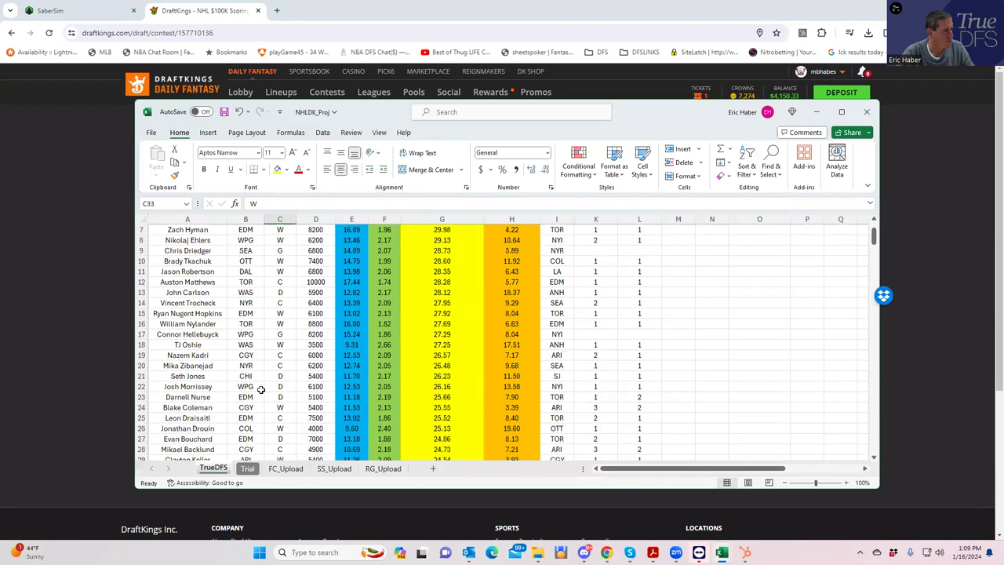
scroll(260, 389, "down", 1)
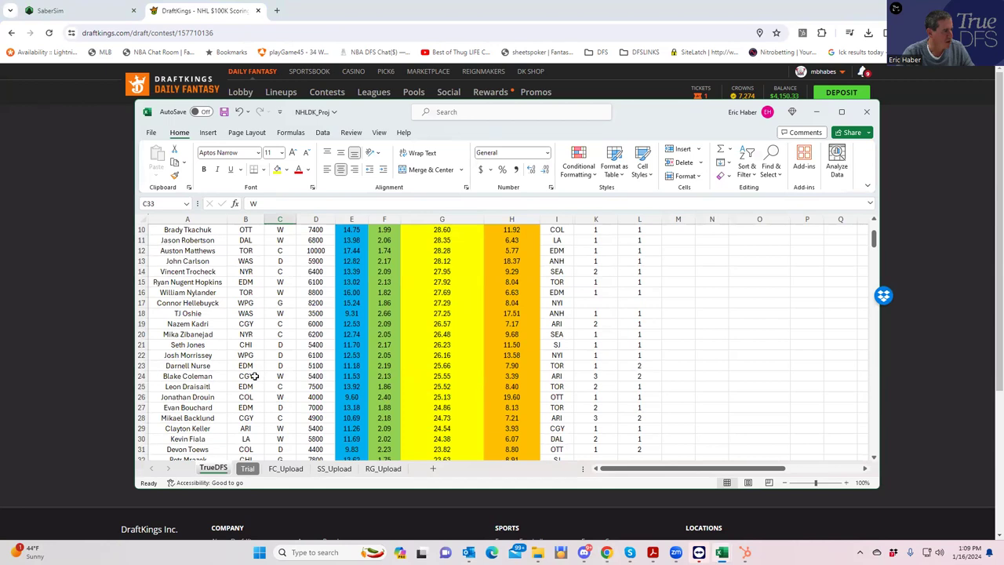
scroll(254, 377, "down", 1)
scroll(254, 377, "down", 2)
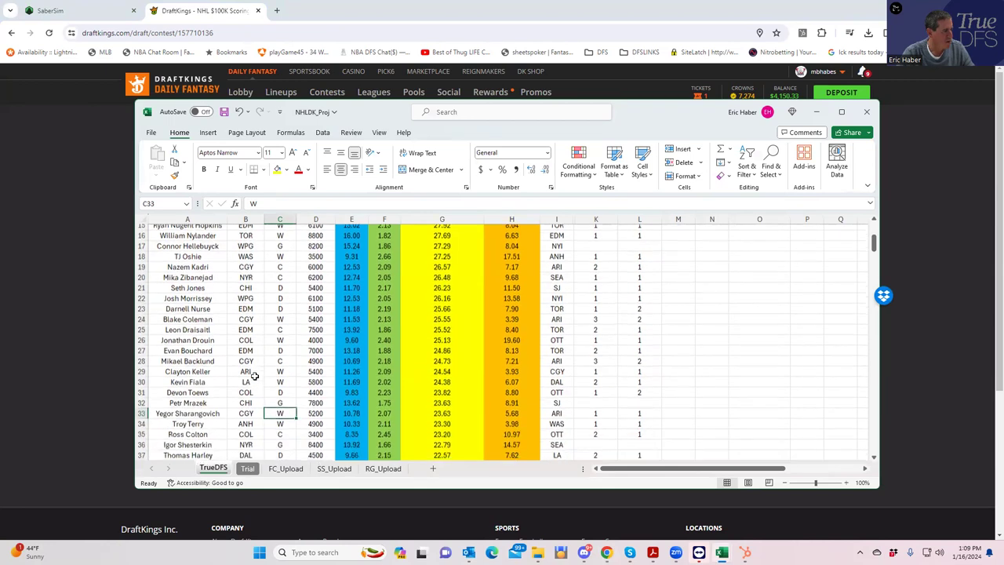
scroll(254, 377, "down", 2)
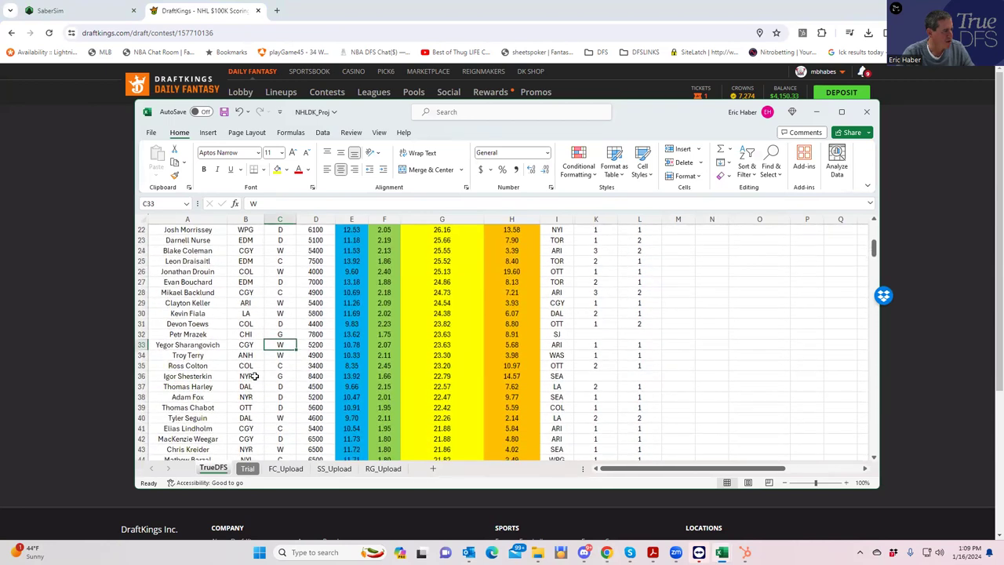
scroll(254, 376, "down", 5)
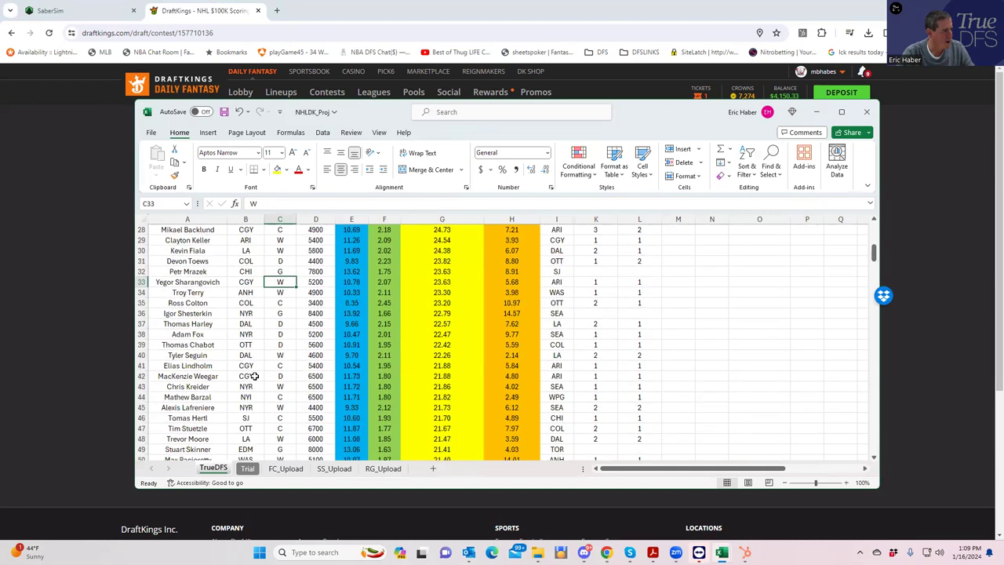
scroll(254, 377, "down", 3)
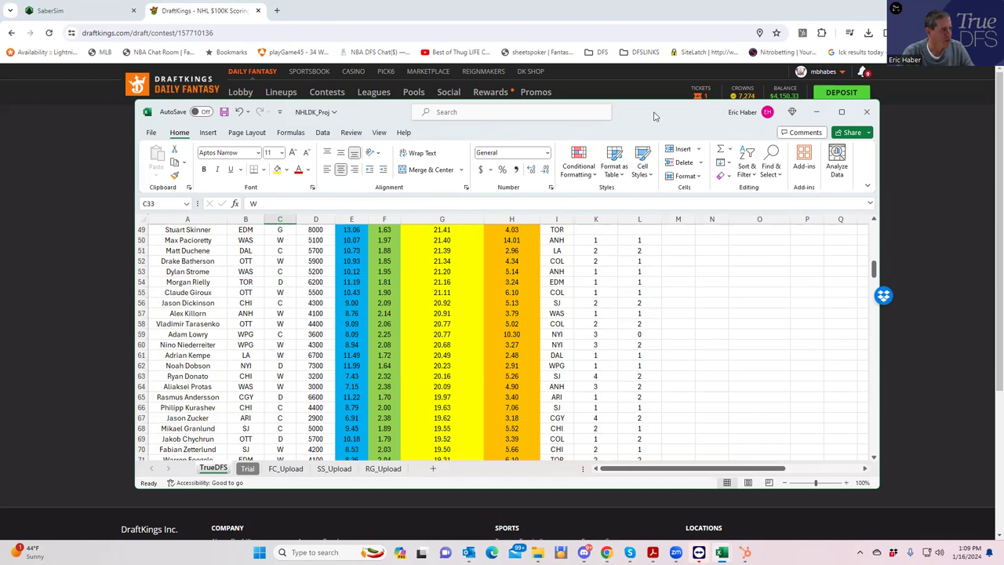
- Return to DraftKings, search the player list for the $6,500 CGY defenseman and add him to the lineup
key("alt+Tab")
left_click(323, 271)
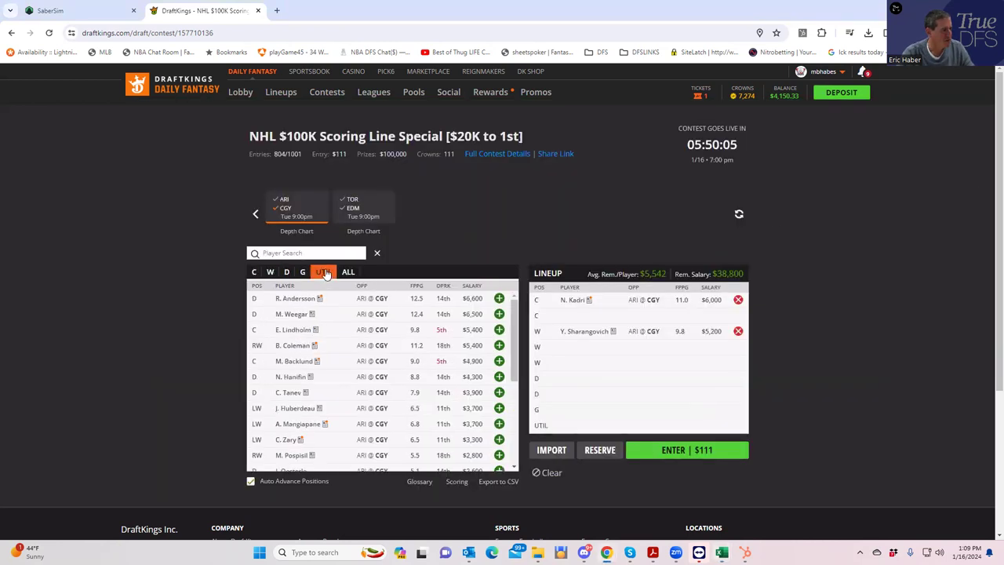
type("WEGN")
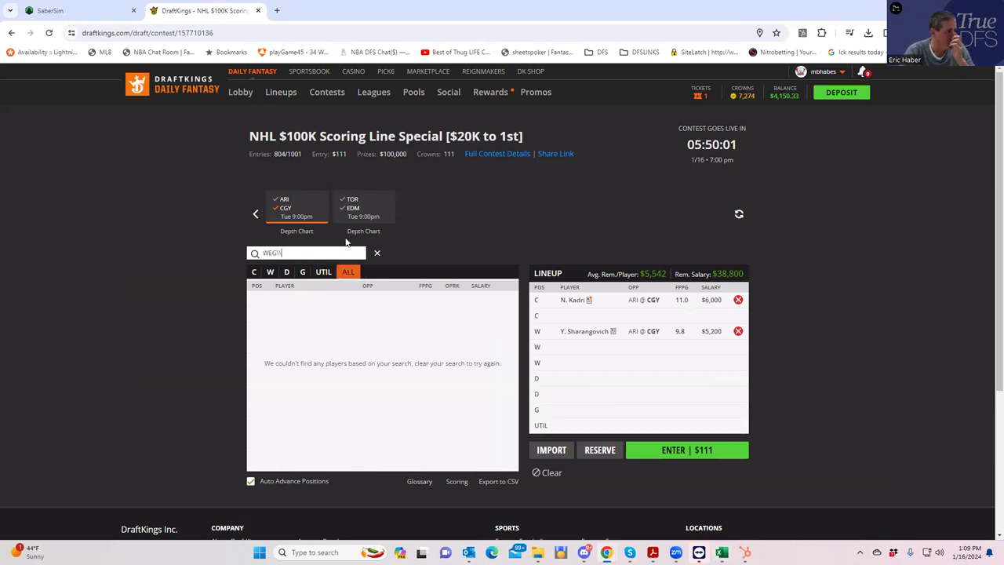
key("BackSpace")
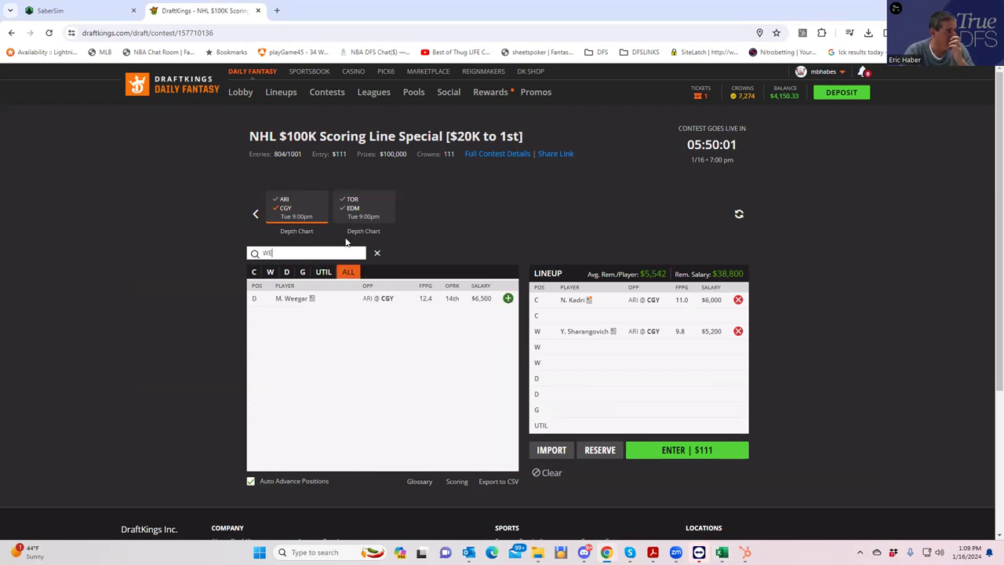
left_click(508, 298)
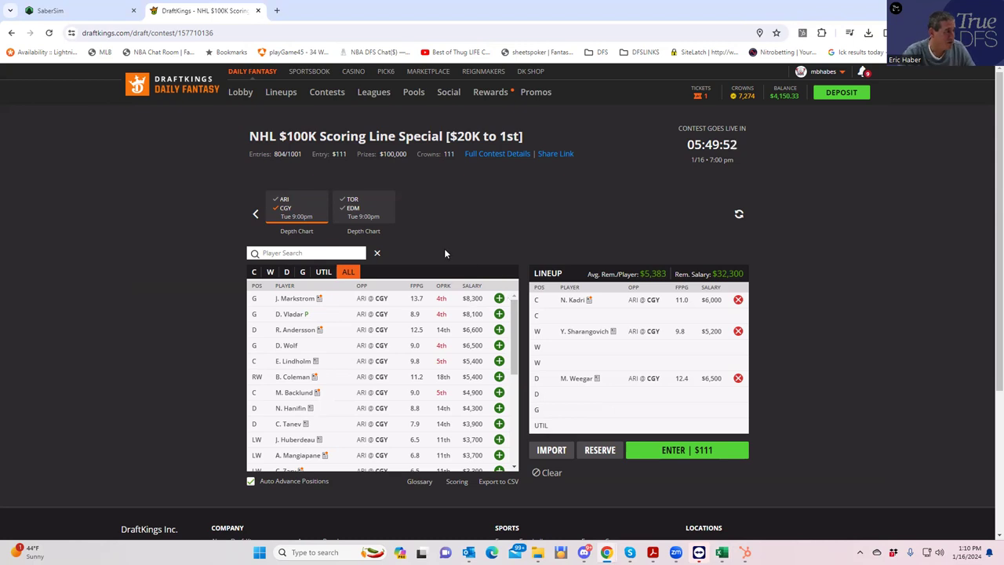
- Switch the game filter from CGY to COL and add the $9,900 COL center to the lineup
left_click(279, 213)
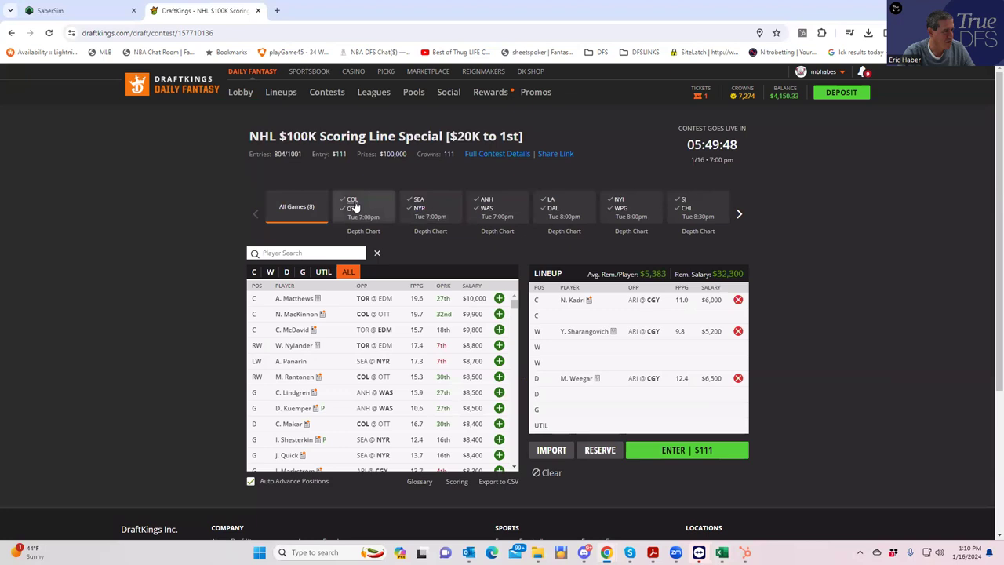
left_click(353, 205)
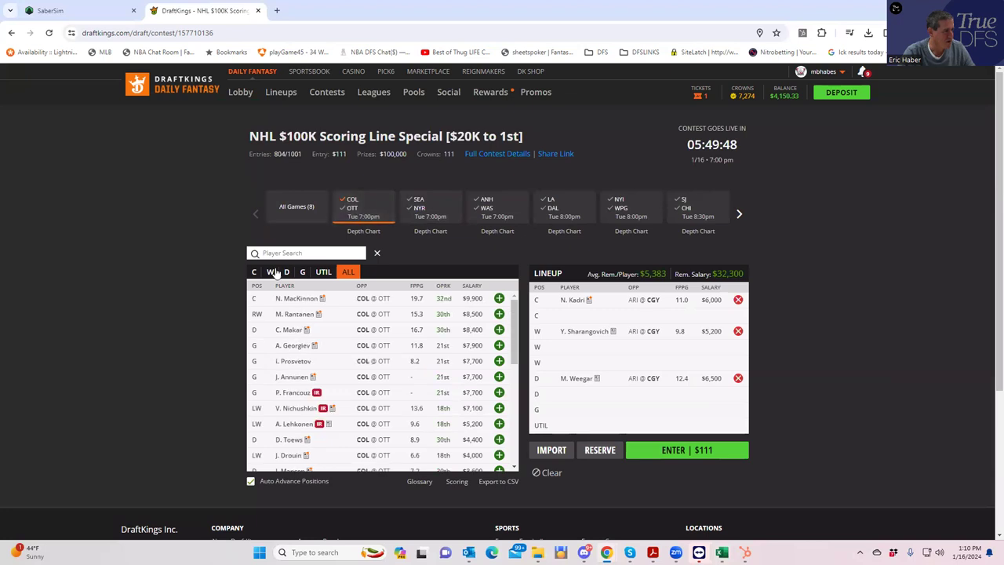
left_click(499, 299)
- Add the $3,400 COL center in the UTIL slot and the $4,400 COL defenseman to the lineup
left_click(326, 273)
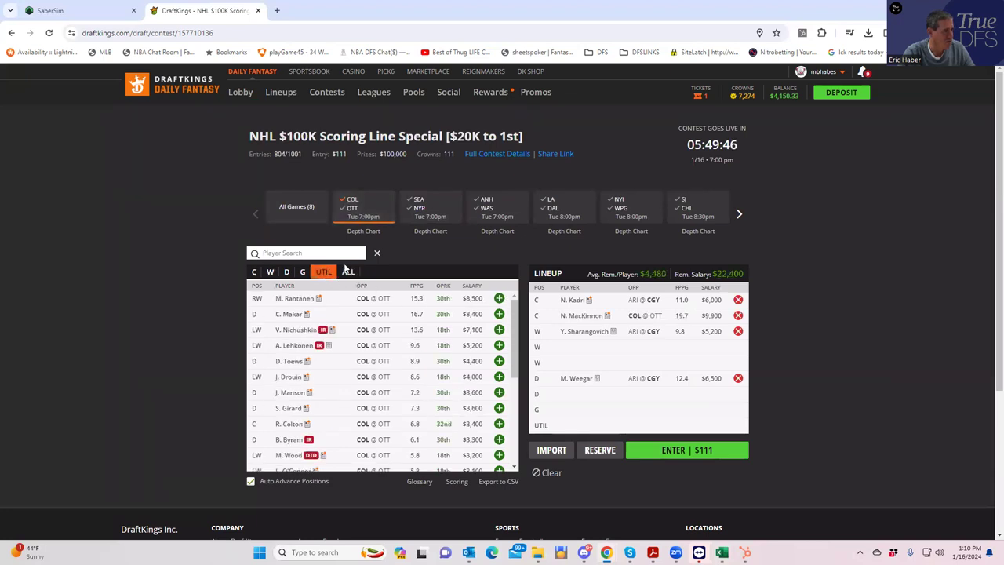
left_click(348, 271)
left_click(298, 253)
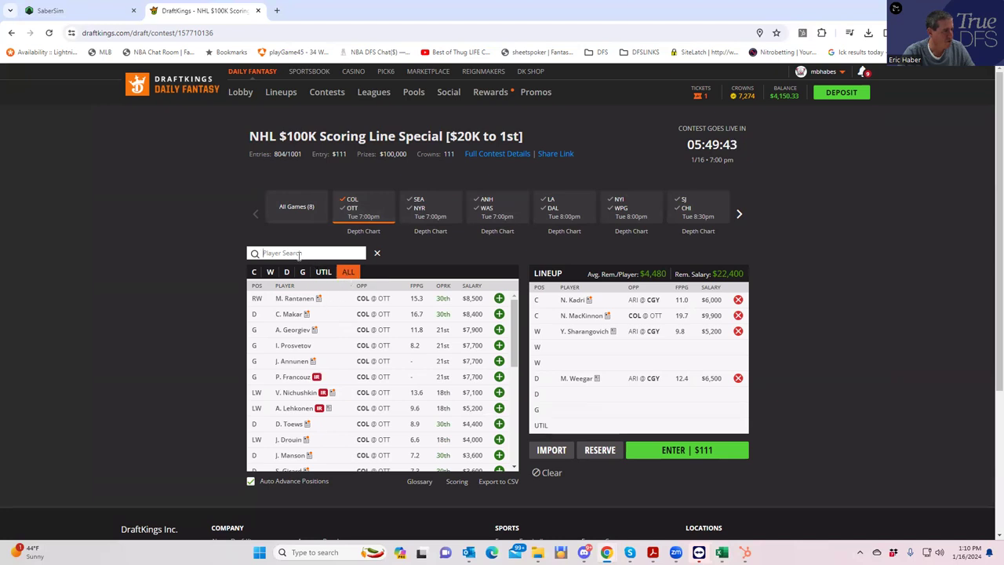
type("Col")
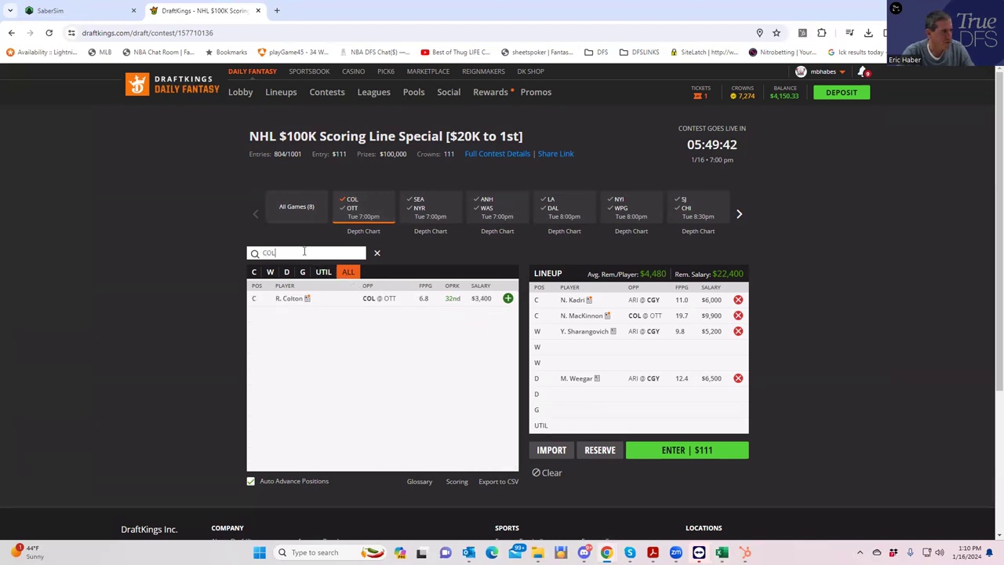
left_click(508, 298)
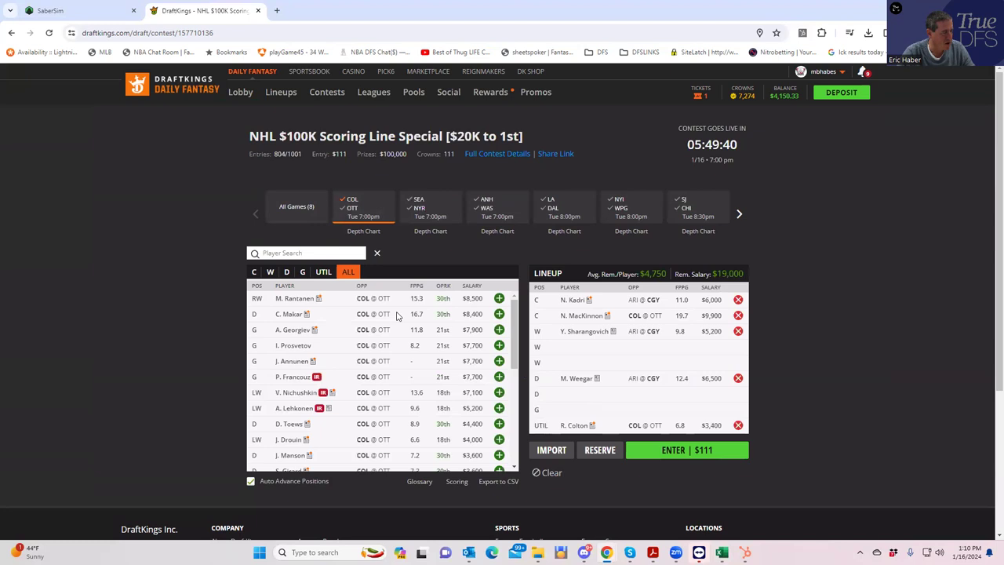
left_click(287, 272)
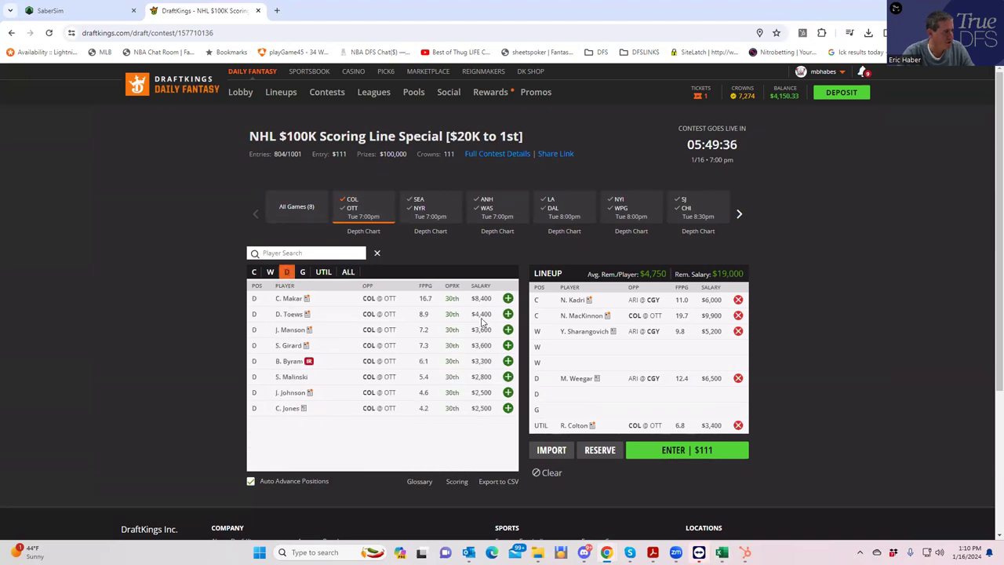
left_click(508, 314)
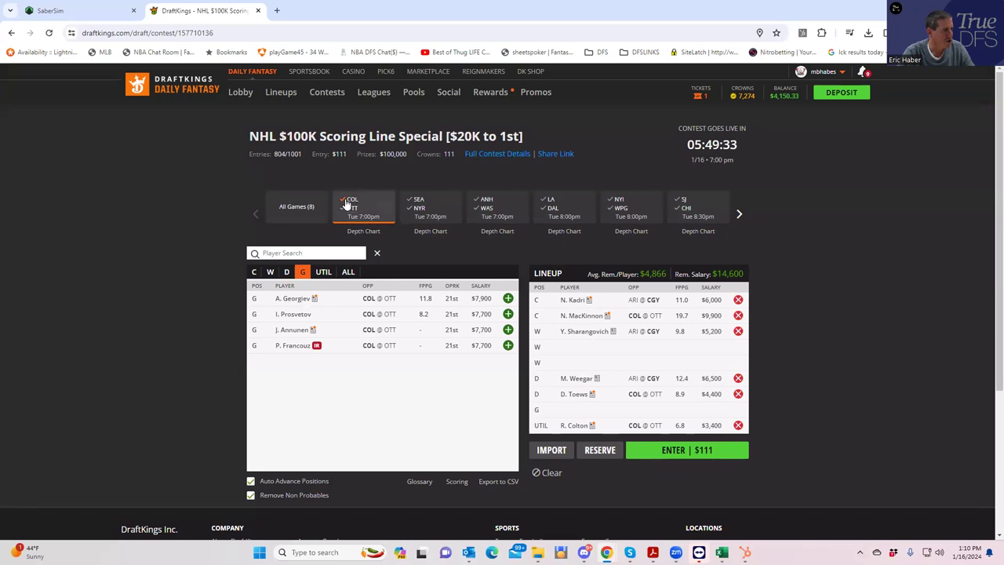
- Switch the game filter from COL to SEA and add the $6,800 SEA goalie to the lineup
left_click(348, 204)
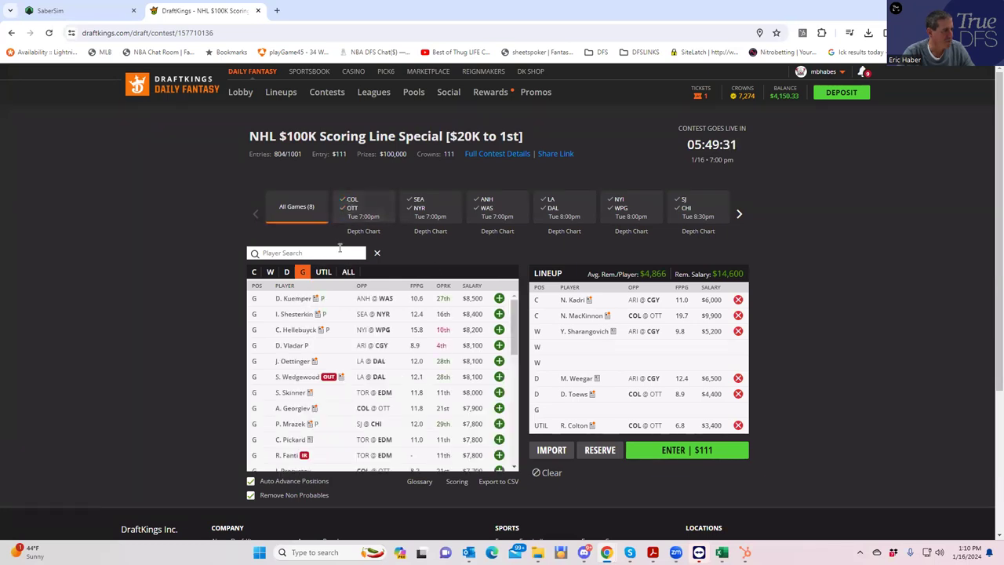
left_click(431, 210)
left_click(508, 314)
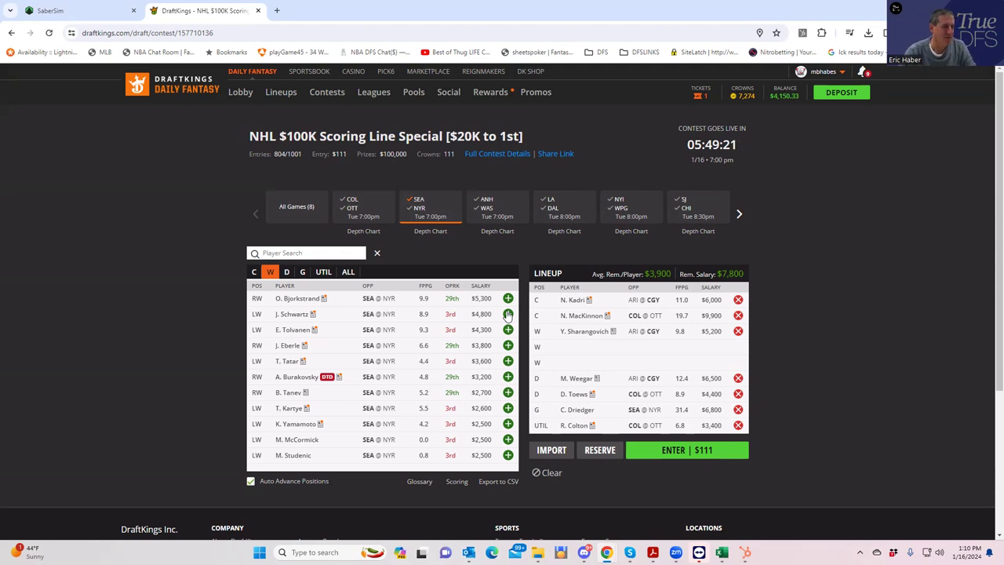
- Remove the SEA filter, search the wingers for the $3,500 WAS player and add him to the lineup
left_click(431, 208)
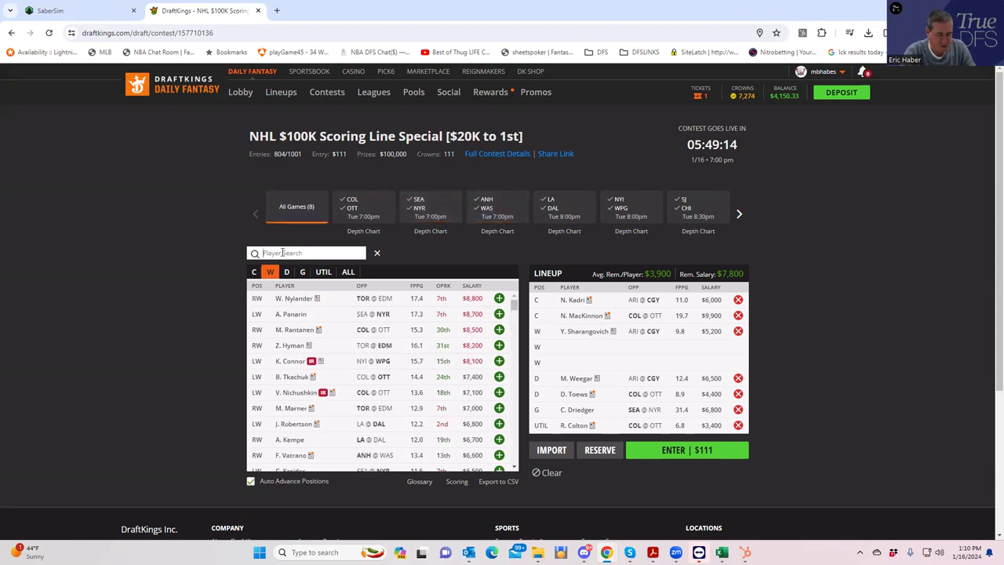
type("os")
left_click(508, 298)
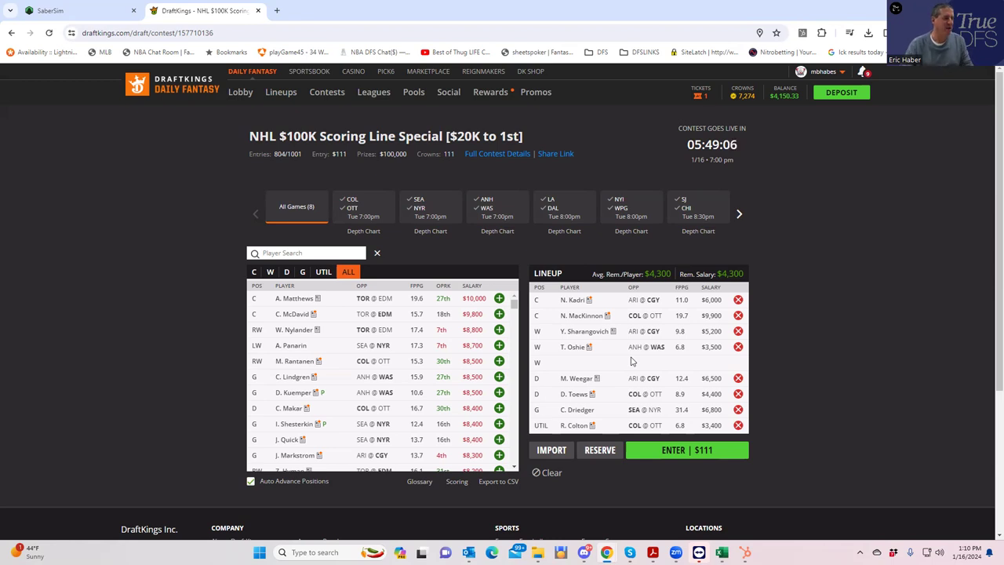
- Switch to SaberSim, show the player list and start a CSV upload of custom data
left_click(78, 11)
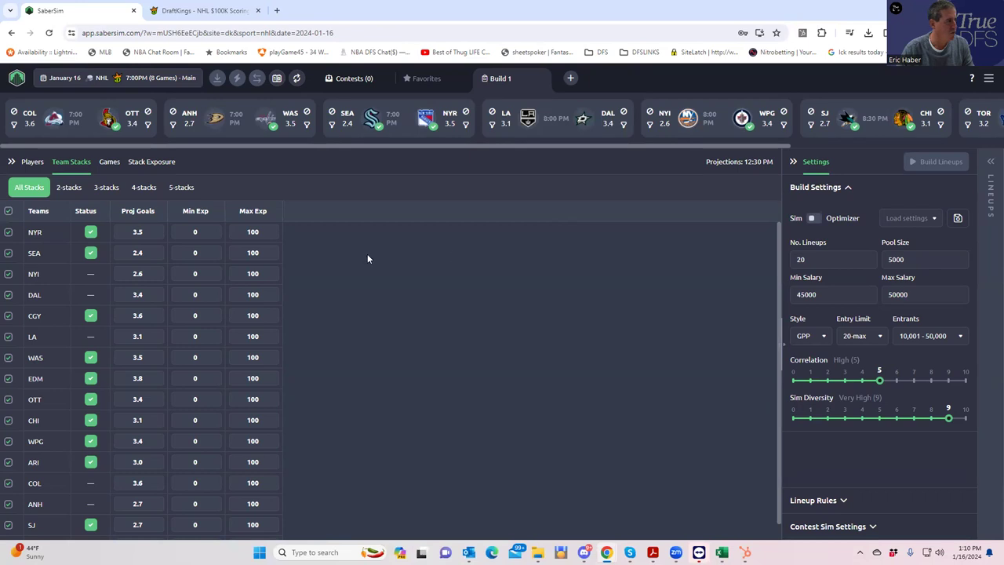
left_click(35, 163)
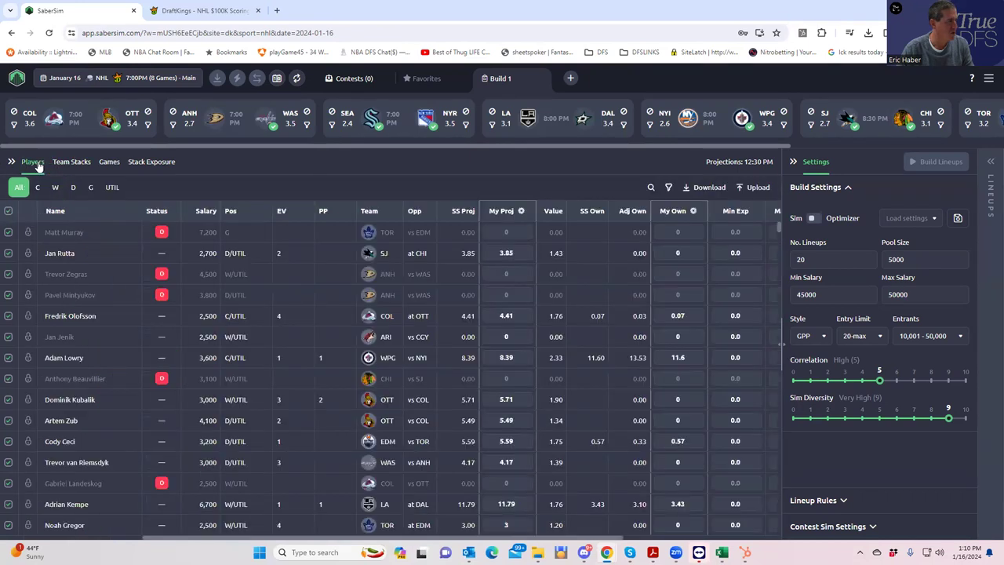
left_click(752, 187)
left_click(630, 144)
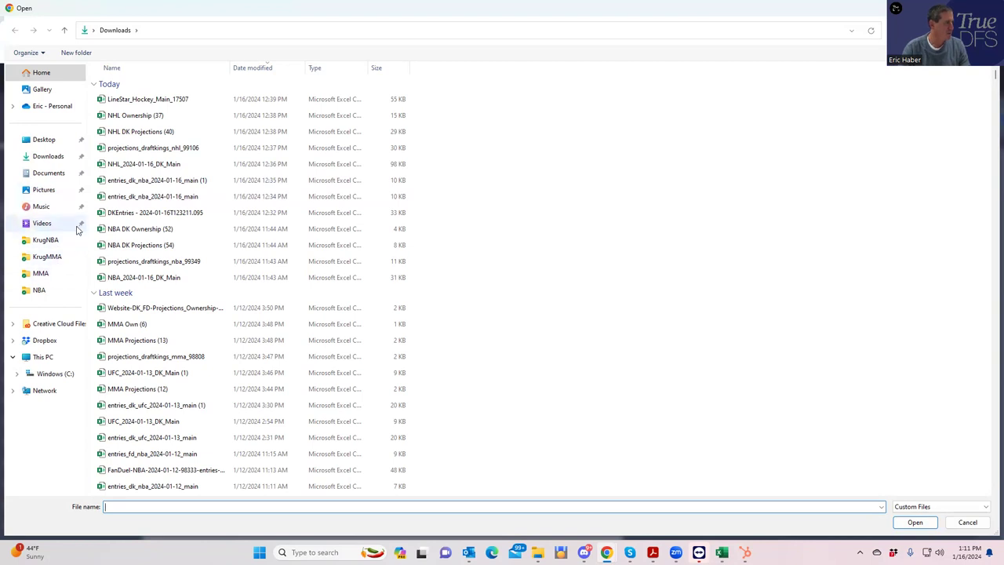
- Upload NHLDK_Sim from the Dropbox folder DFSSheets > KrugNHL and save the custom data without creating a new projections source
left_click(45, 239)
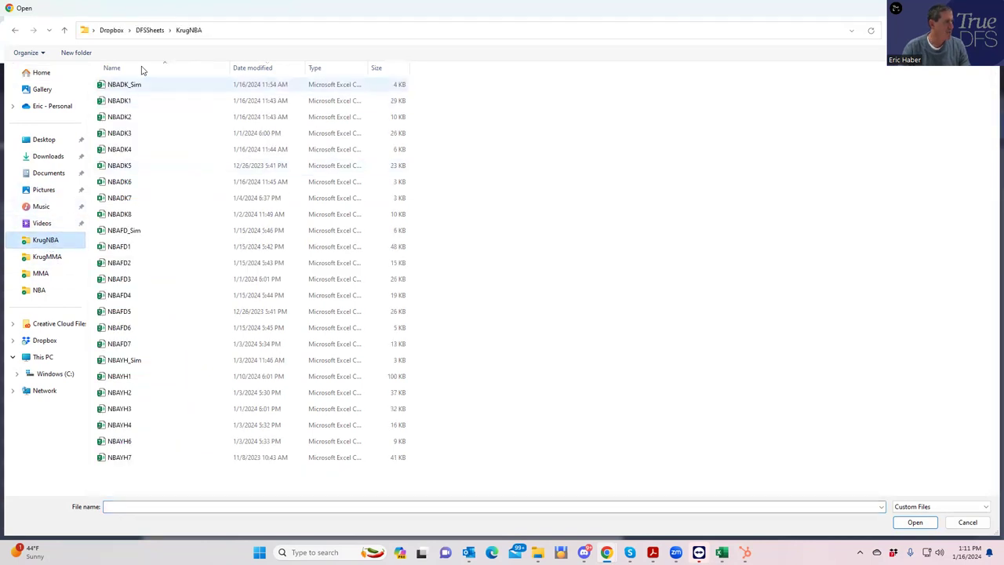
left_click(150, 31)
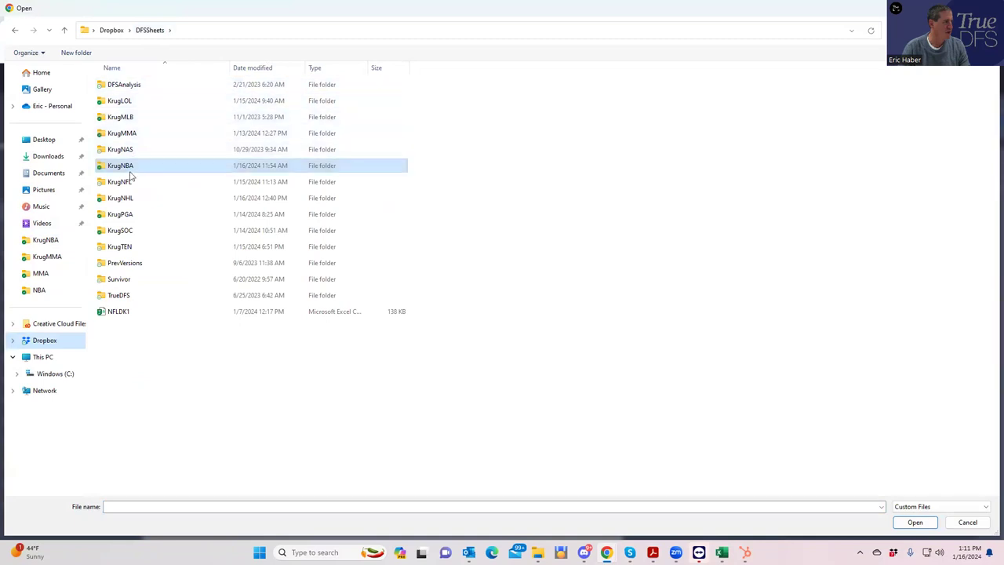
double_click(124, 199)
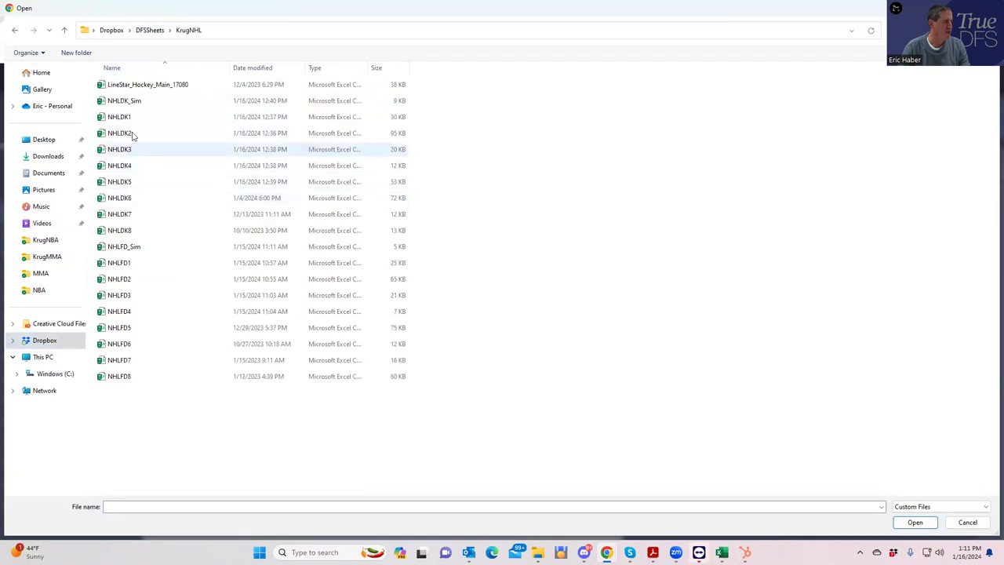
left_click(124, 101)
left_click(915, 523)
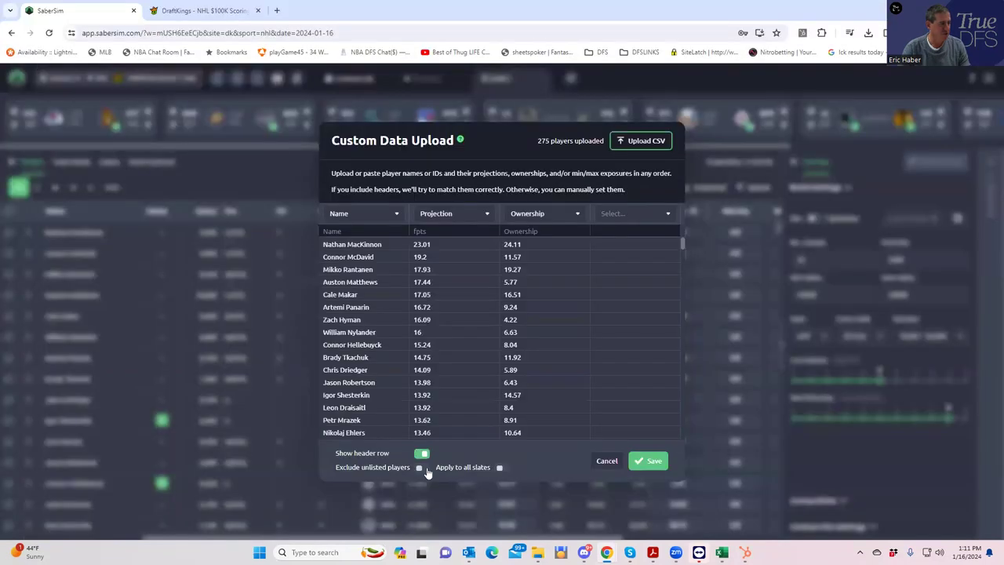
left_click(645, 464)
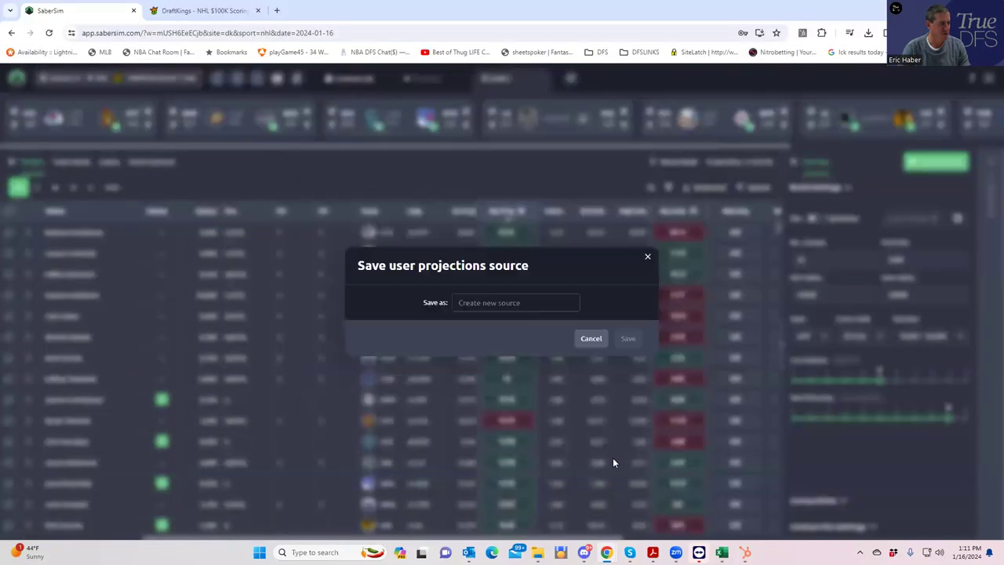
left_click(585, 339)
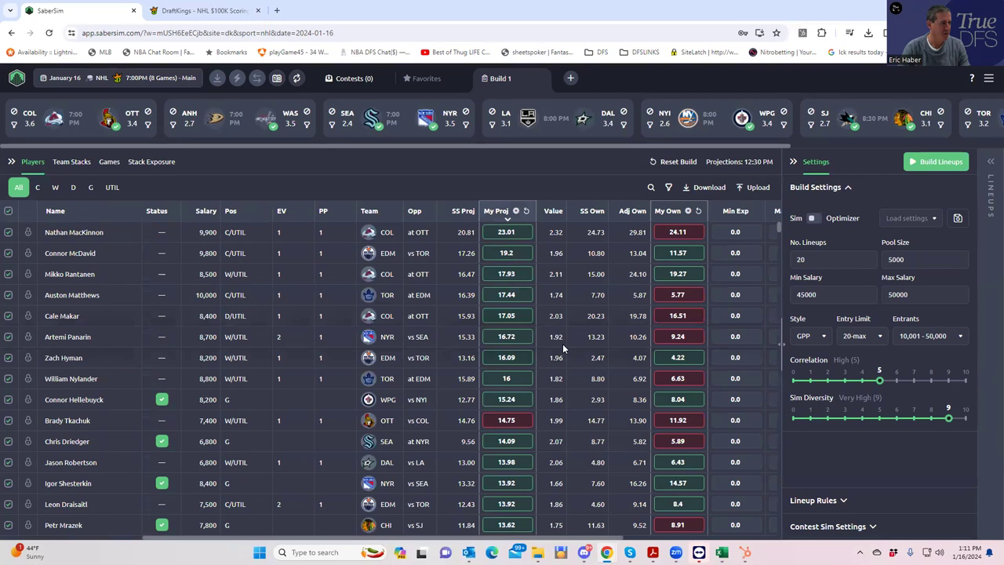
- Set the number of lineups to 50, keep the 20-max entry limit and build the lineups
left_click(812, 260)
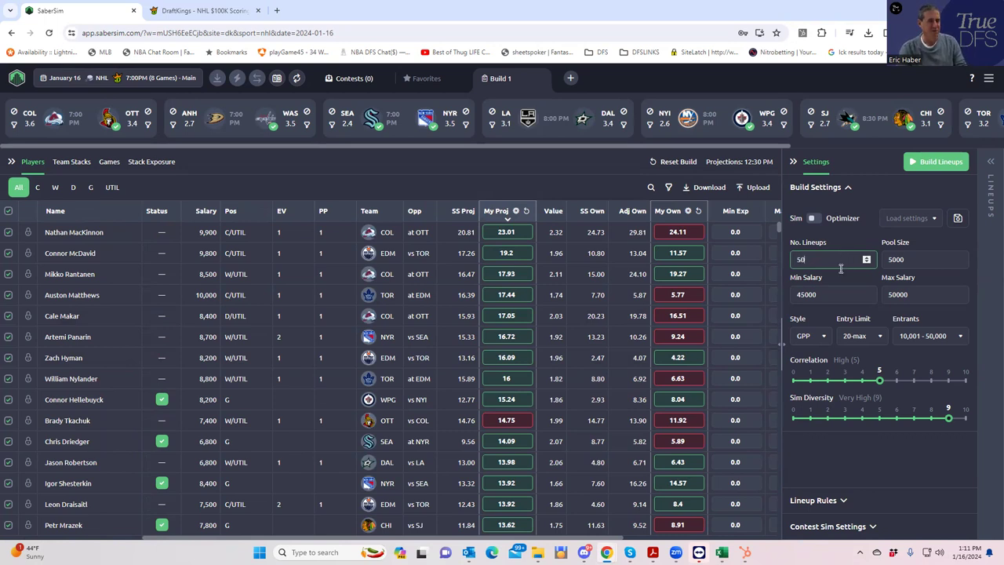
left_click(880, 336)
left_click(848, 461)
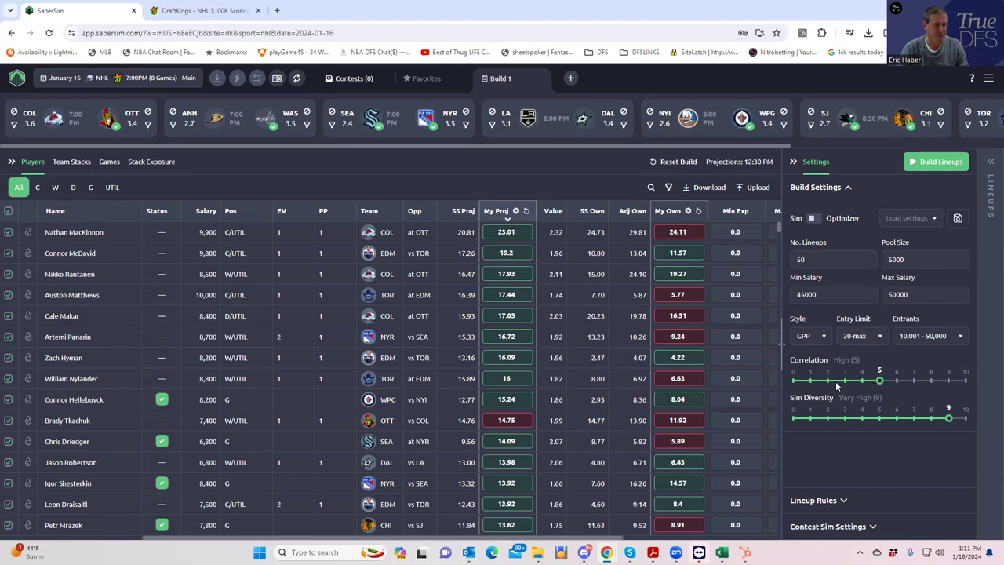
left_click(934, 165)
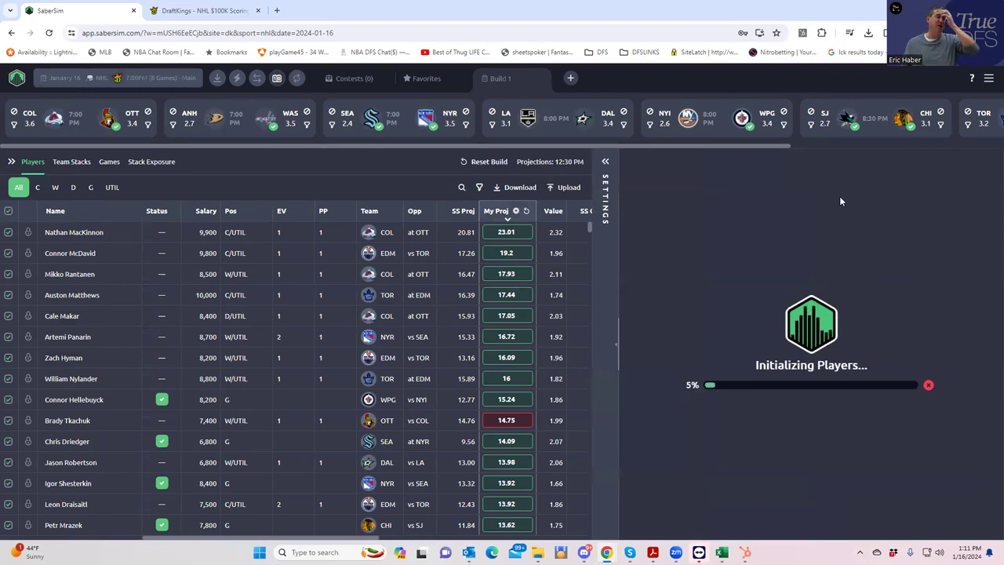
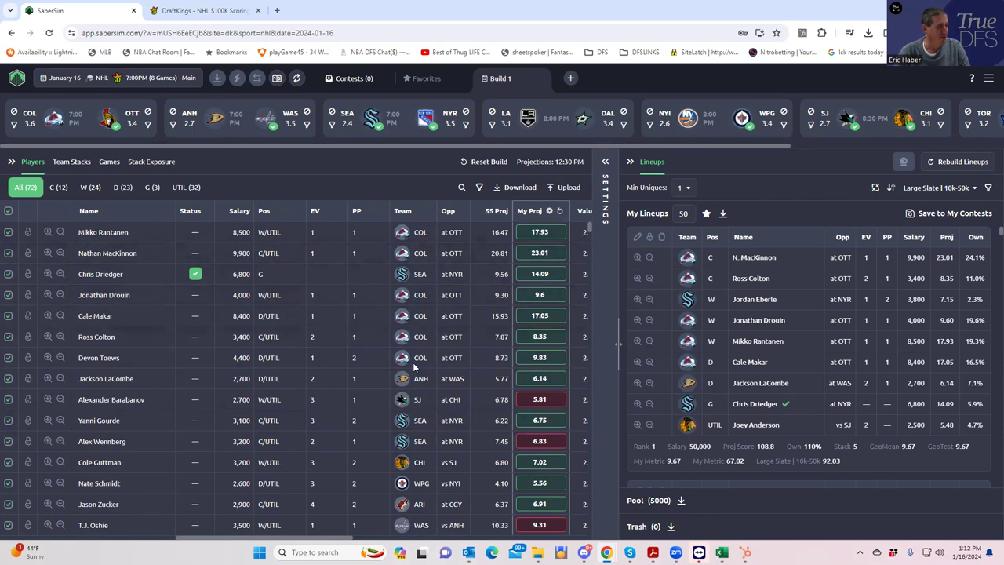
- Examine the built lineups' player list across the projection, ownership and exposure columns
scroll(300, 542, "right", 2)
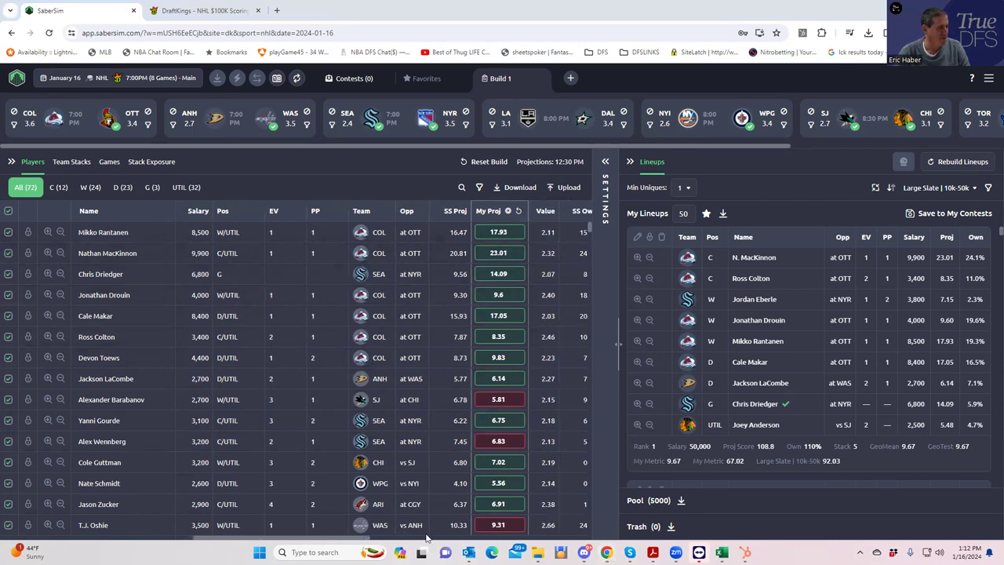
scroll(339, 541, "right", 3)
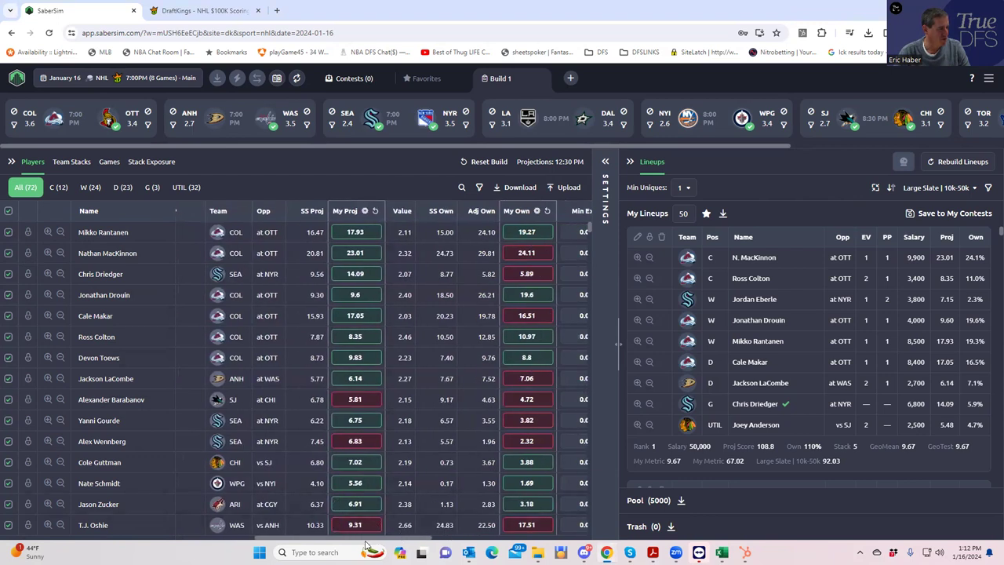
left_click_drag(372, 539, 437, 541)
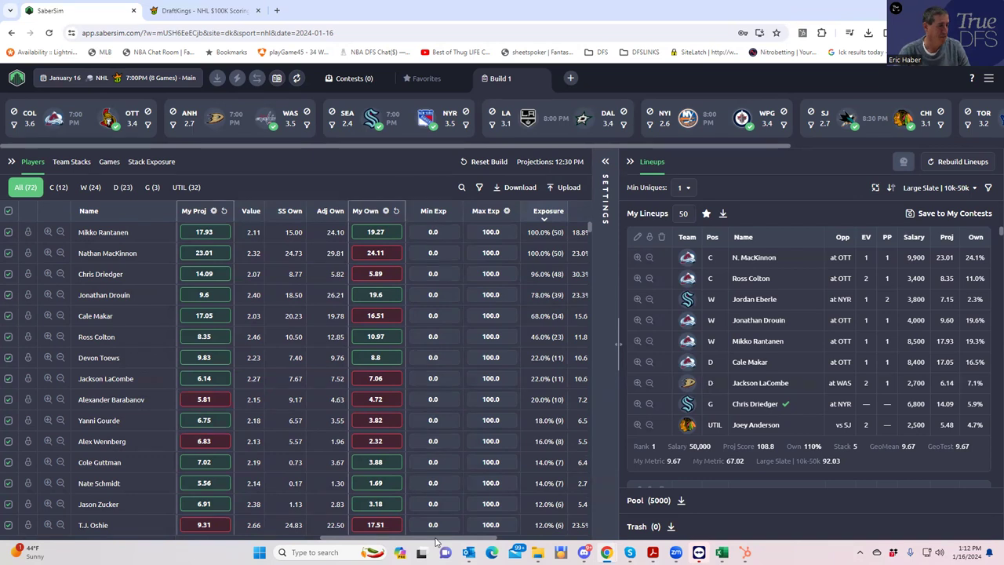
scroll(164, 509, "left", 3)
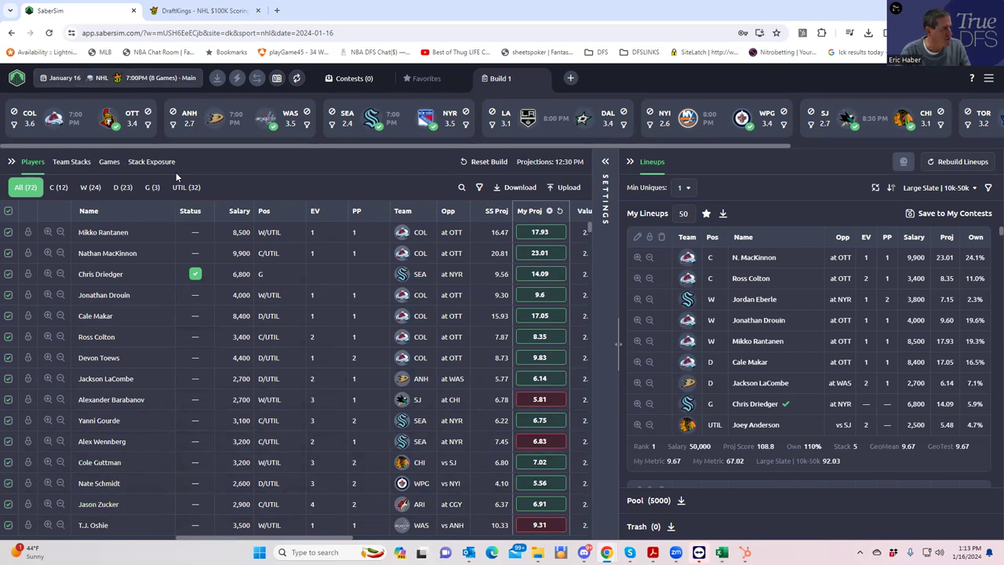
- Exclude the stack types 4, 4|2|2, 3|3, 4|2, 5, 3|2|2 and 3|3|2 and apply the changes to the lineups
left_click(162, 162)
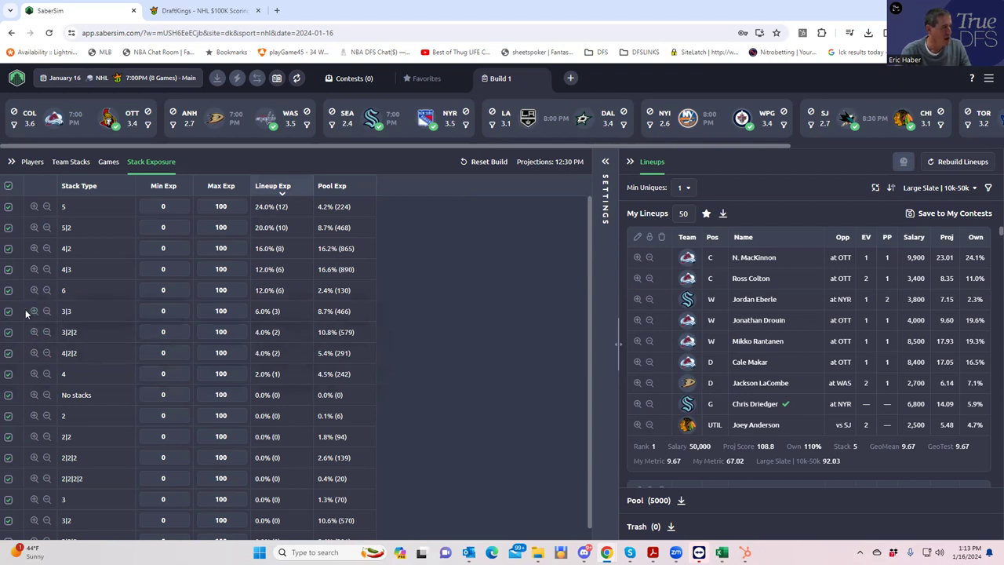
left_click(9, 375)
left_click(10, 373)
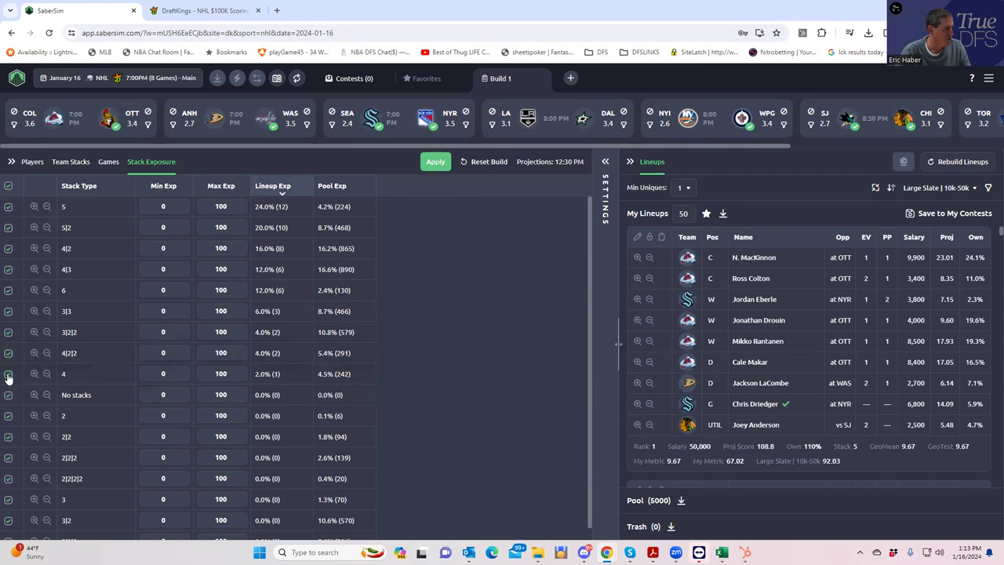
left_click(10, 354)
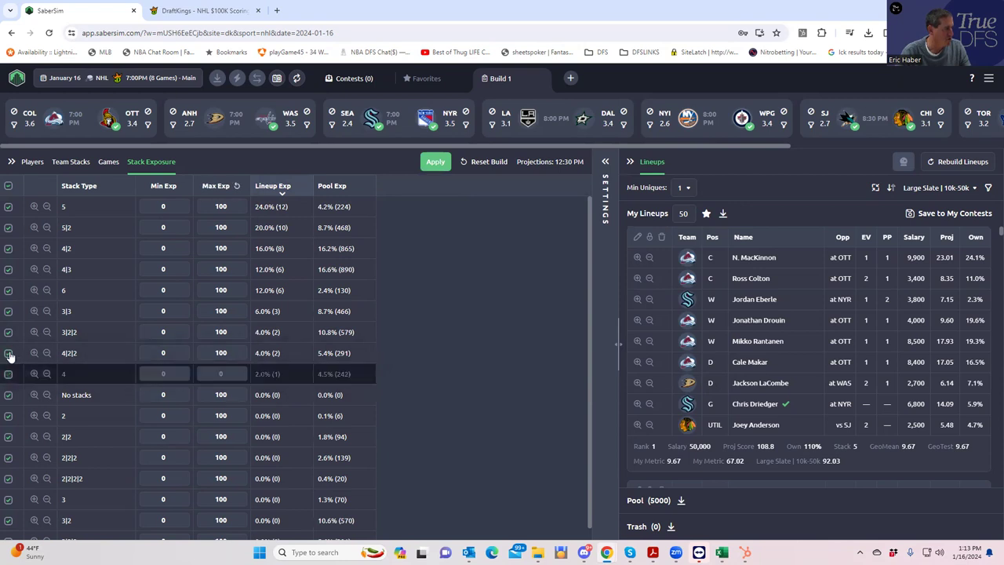
left_click(9, 312)
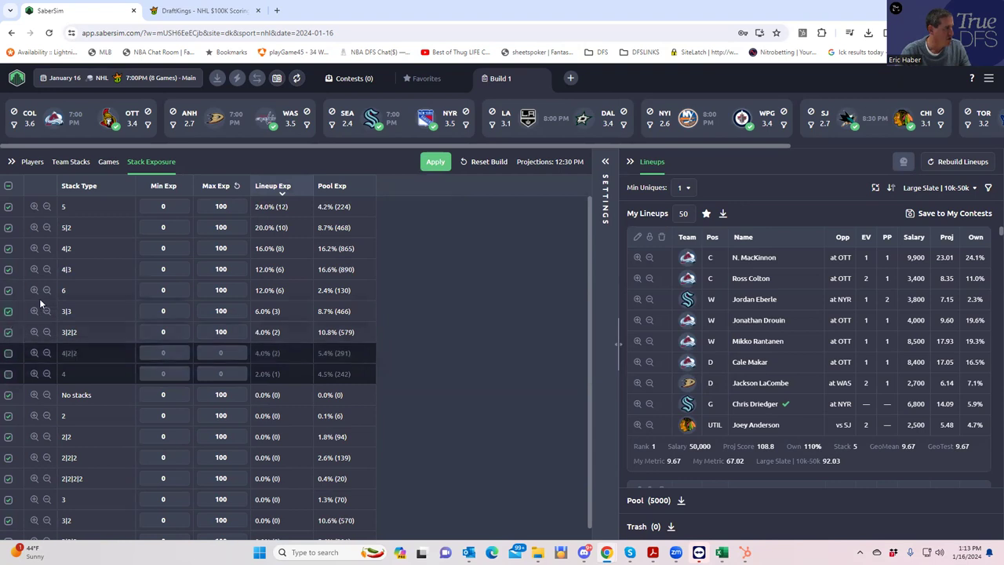
left_click(10, 250)
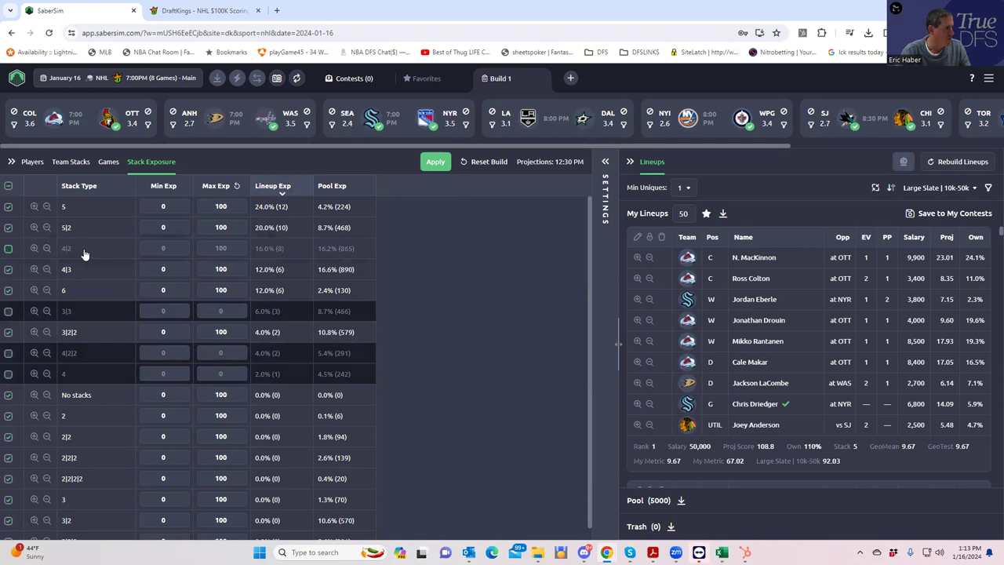
left_click(7, 208)
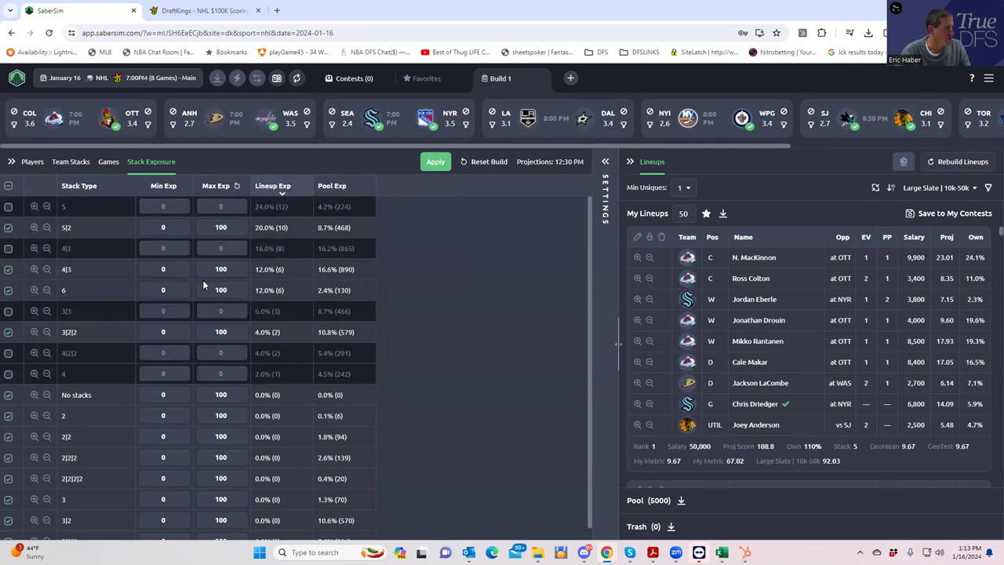
left_click(9, 332)
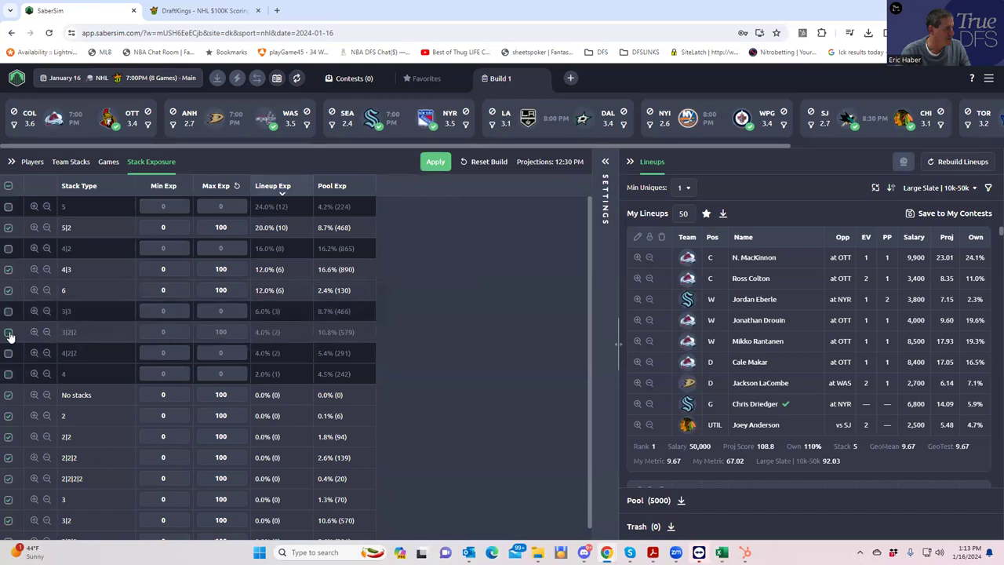
left_click(437, 163)
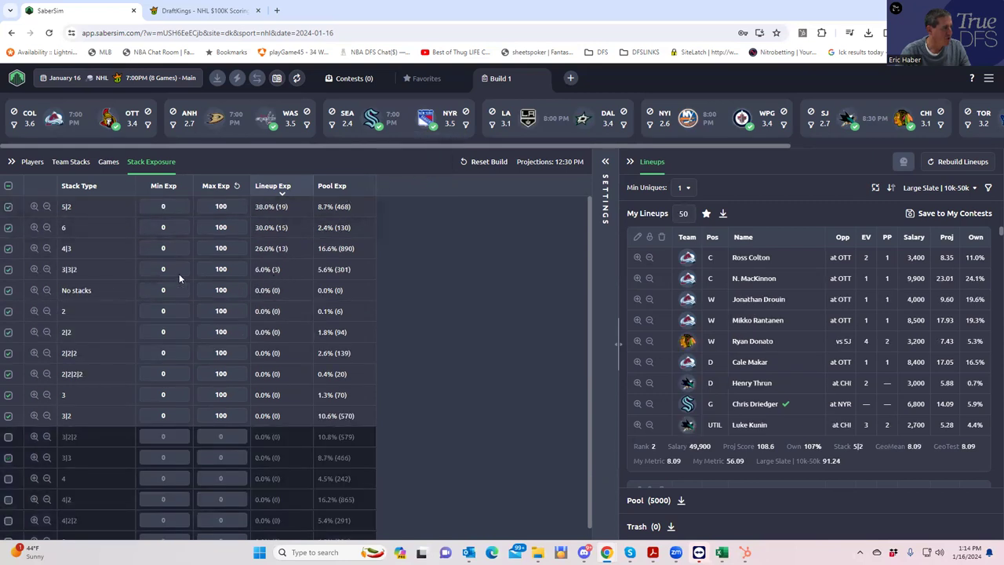
left_click(7, 271)
left_click(433, 163)
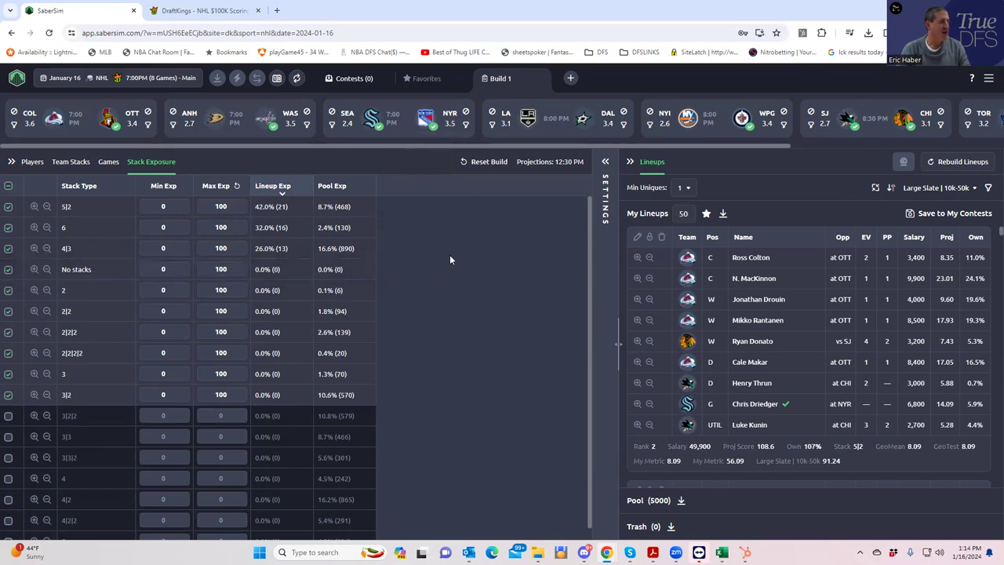
- Show the team stack exposures and try minimum uniques of 2 and 3 for the lineups
left_click(70, 163)
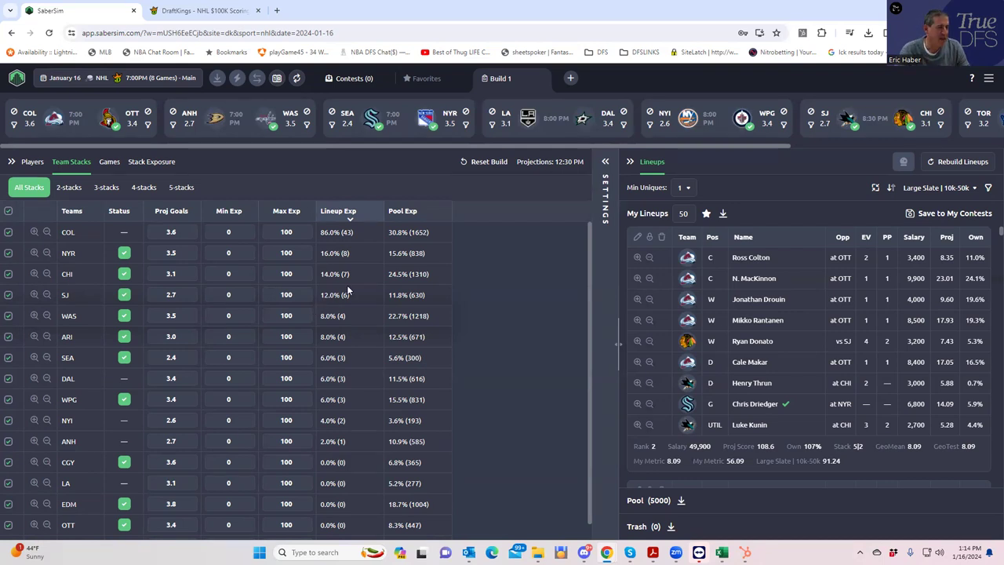
left_click(687, 190)
left_click(686, 235)
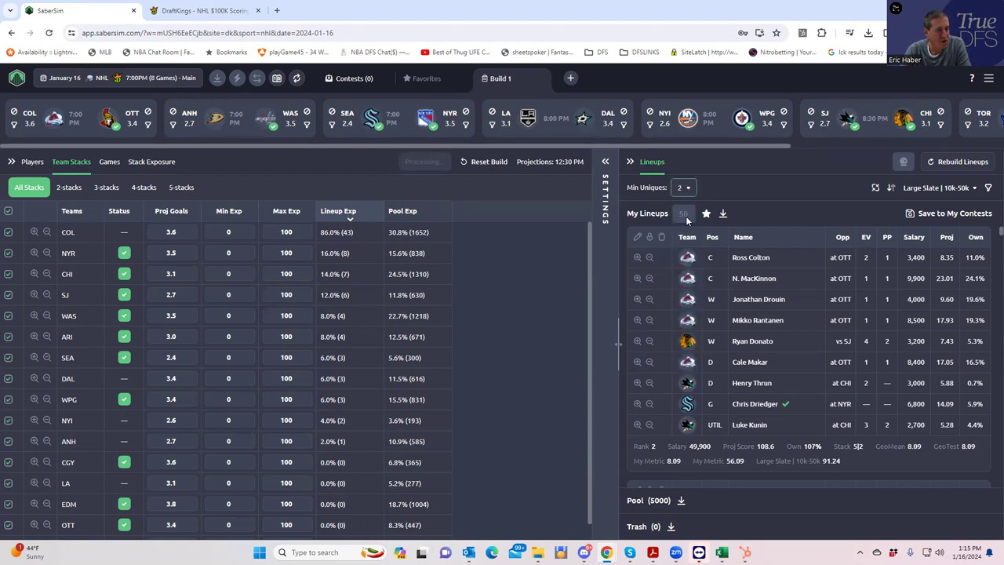
left_click(685, 191)
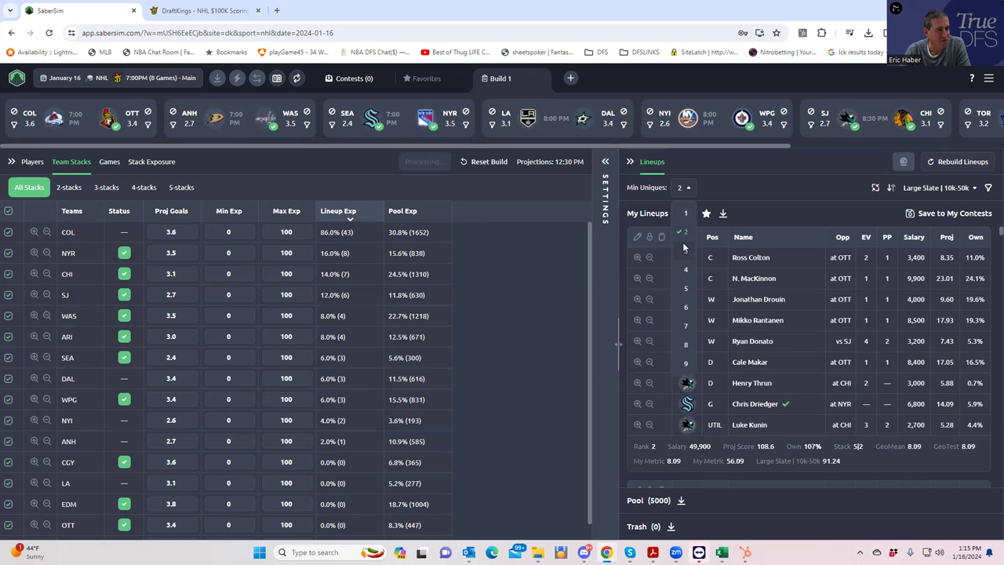
left_click(685, 250)
left_click(687, 192)
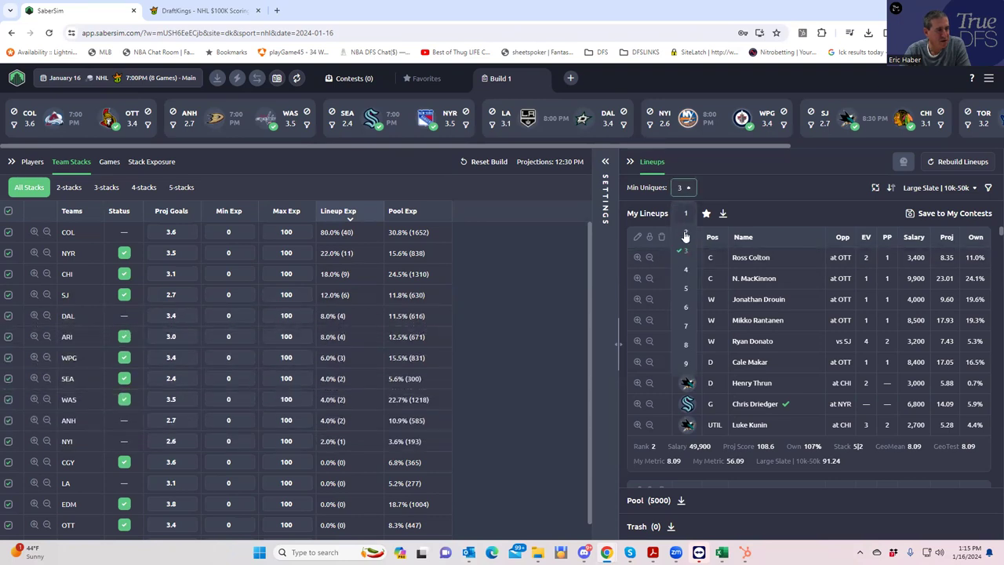
left_click(682, 257)
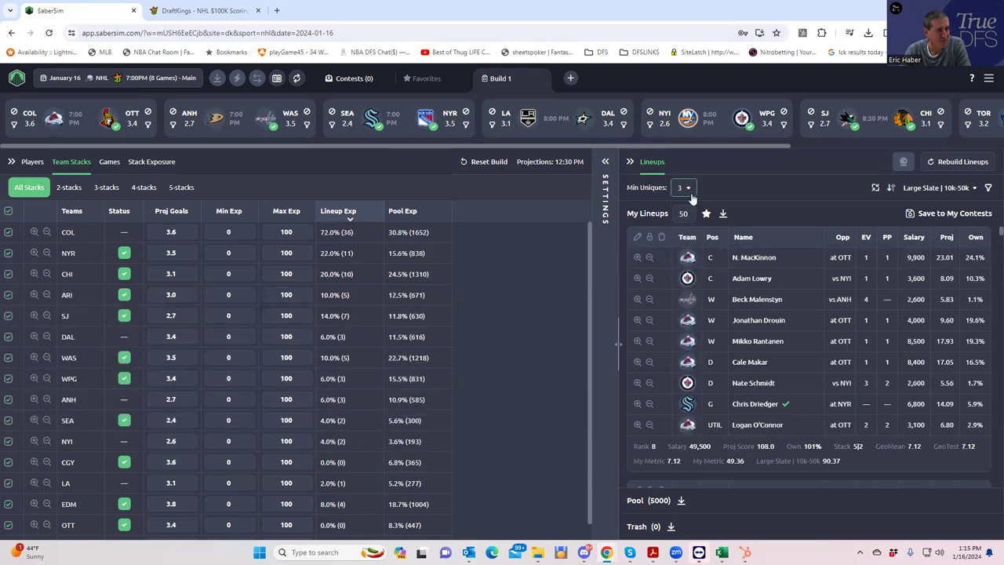
- Try minimum uniques of 5, 6 and 7 against the team exposures, and settle on 6
left_click(688, 199)
left_click(687, 293)
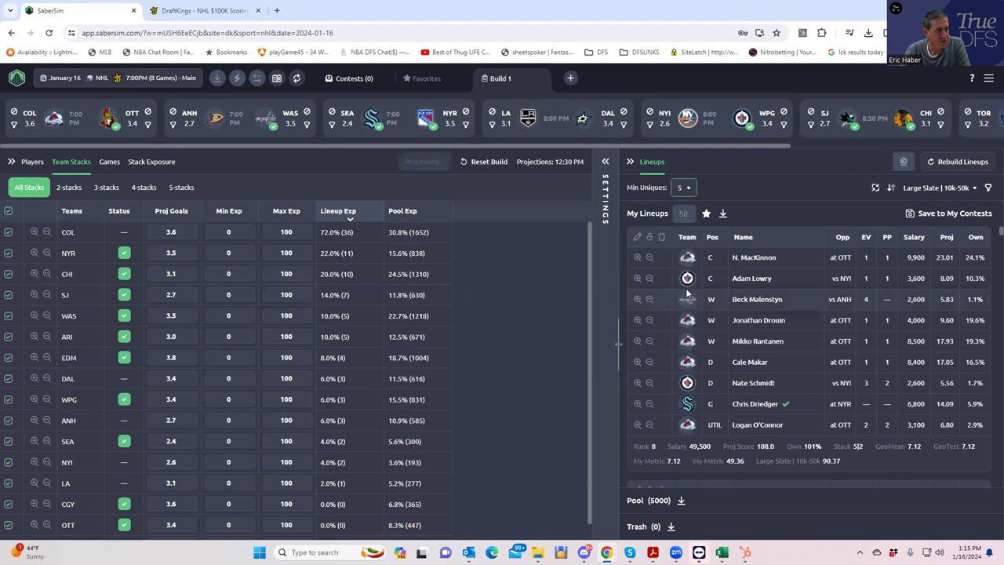
left_click(682, 193)
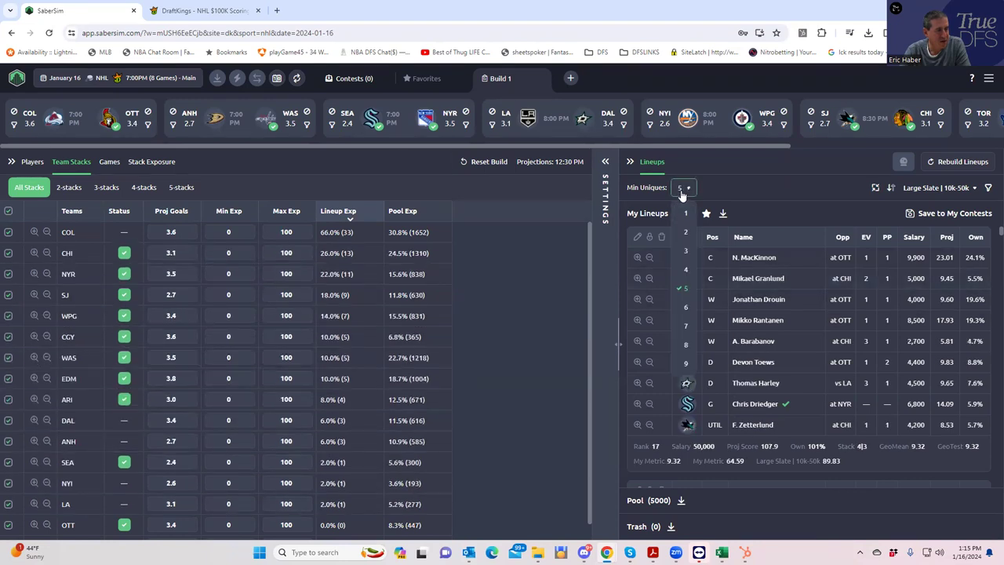
left_click(685, 306)
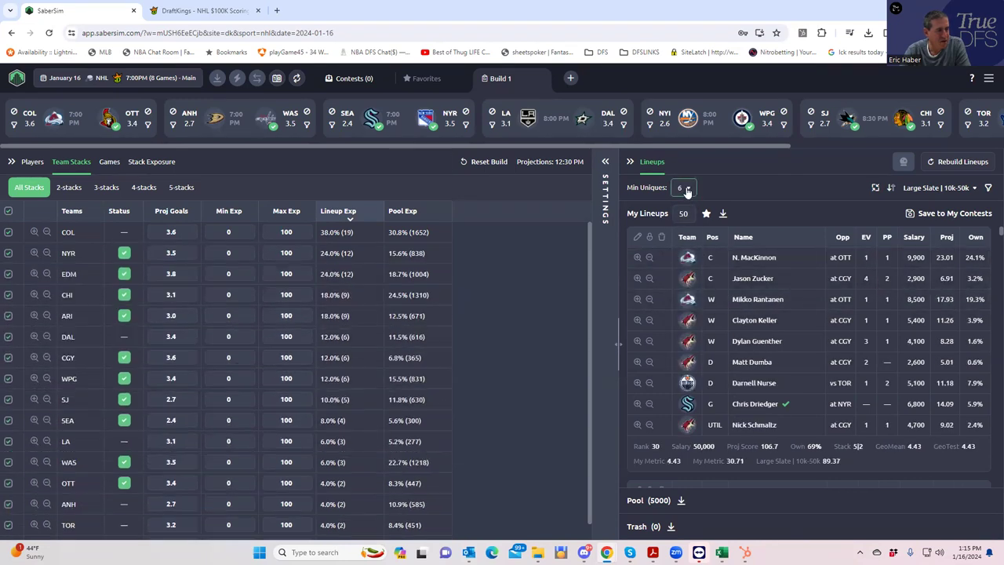
left_click(687, 190)
left_click(688, 322)
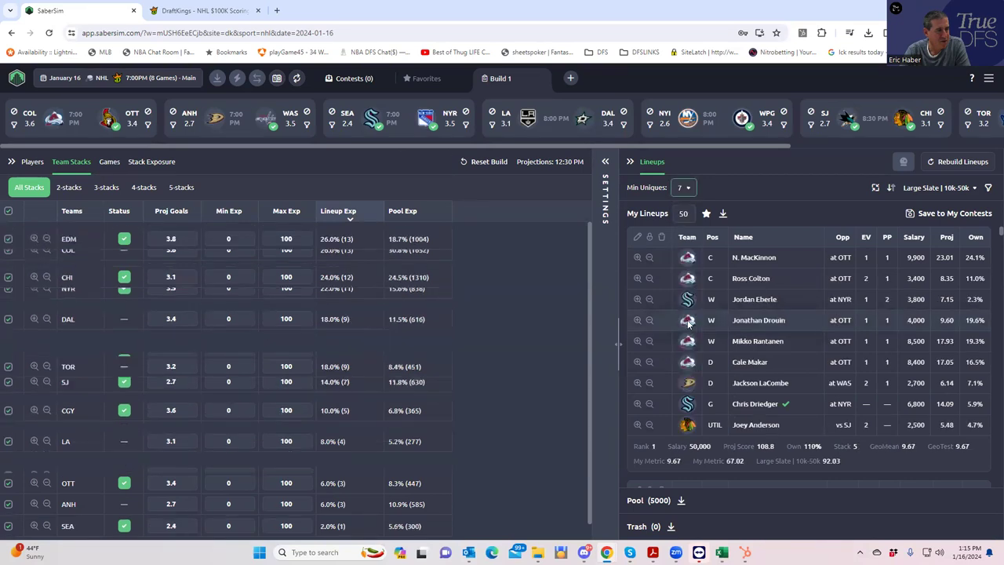
left_click(524, 328)
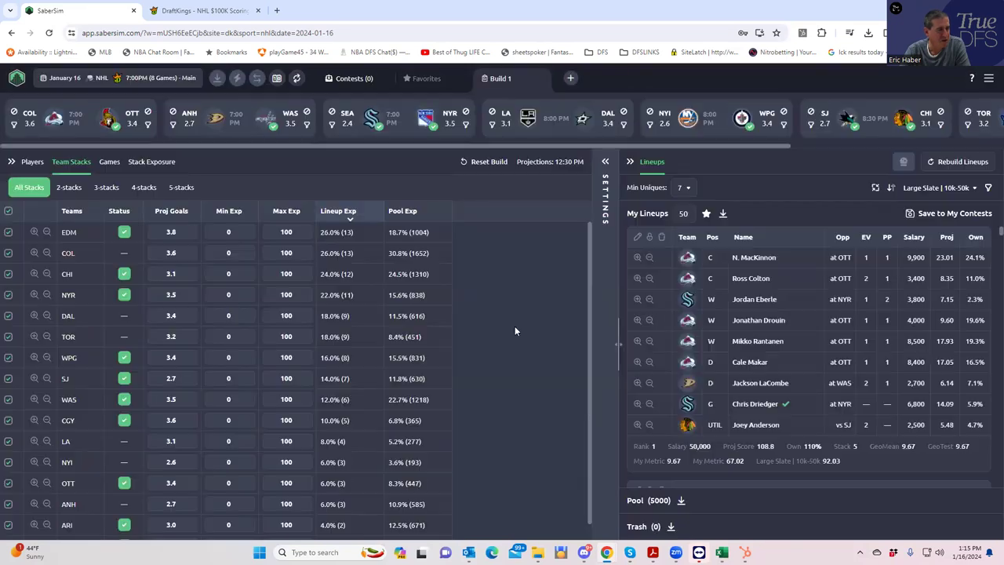
left_click(690, 189)
left_click(684, 306)
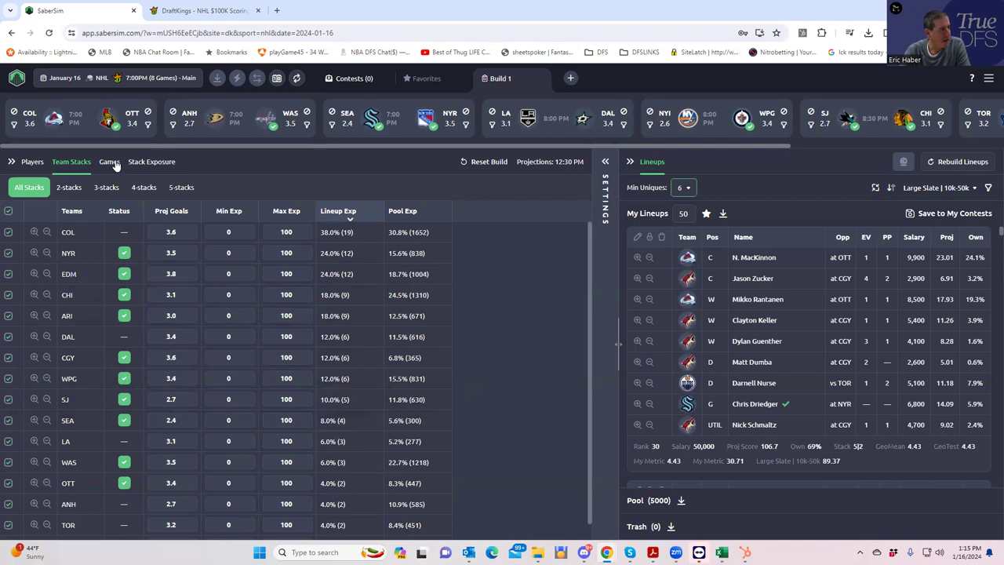
- Return to the stack type exposures and exclude the 3|2 stack type
left_click(156, 161)
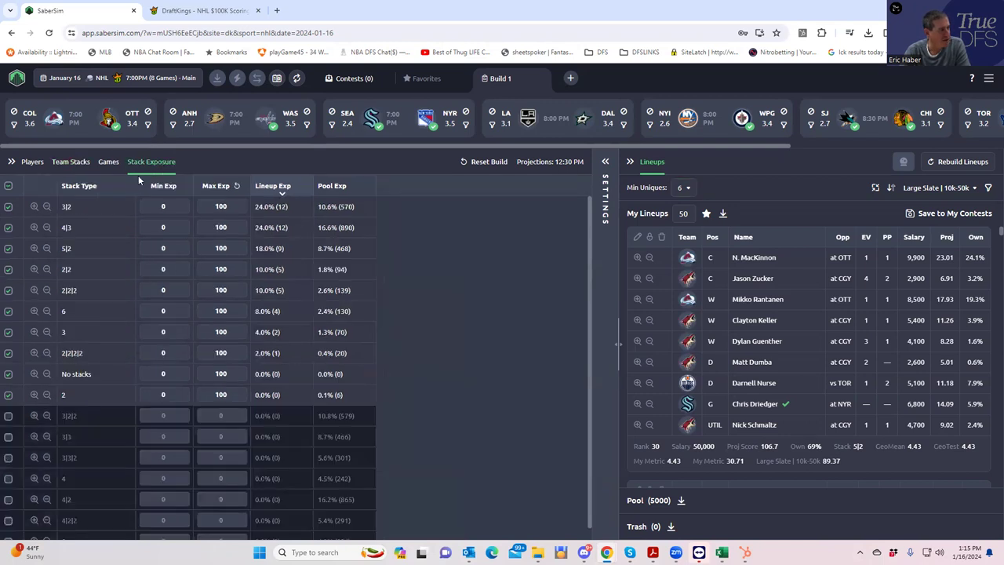
left_click(8, 208)
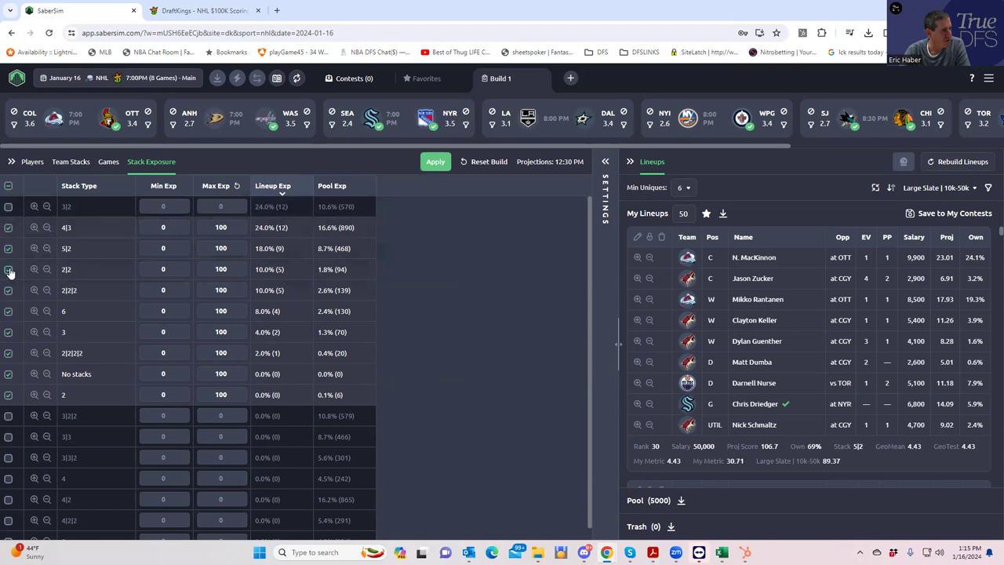
left_click(8, 270)
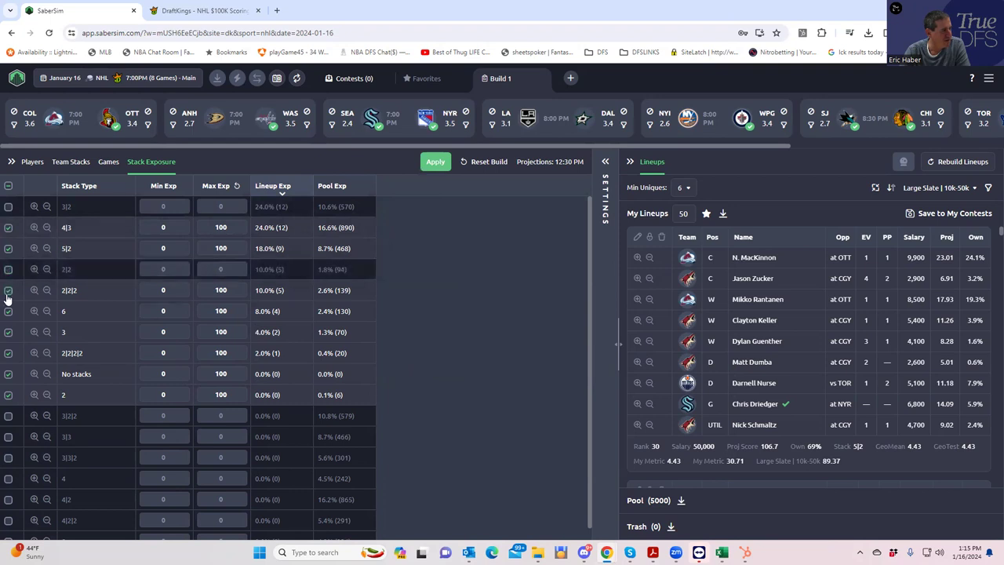
left_click(9, 291)
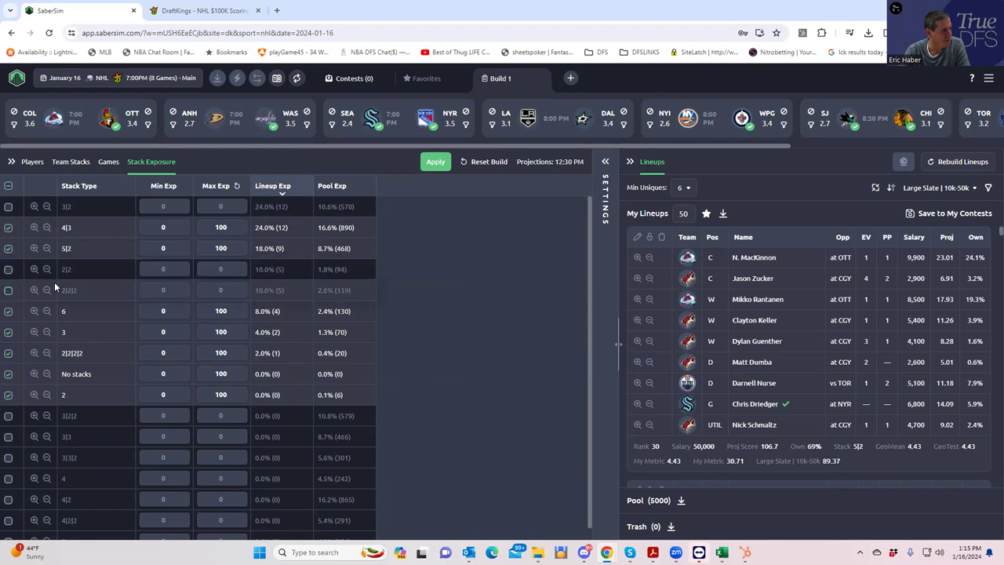
left_click(9, 270)
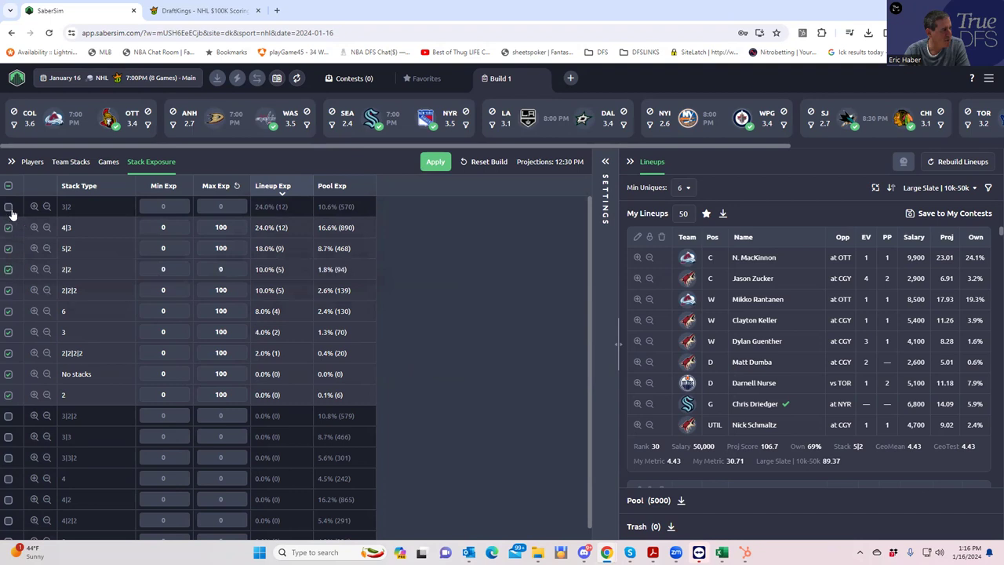
- Set the minimum uniques between the lineups to 4
left_click(683, 188)
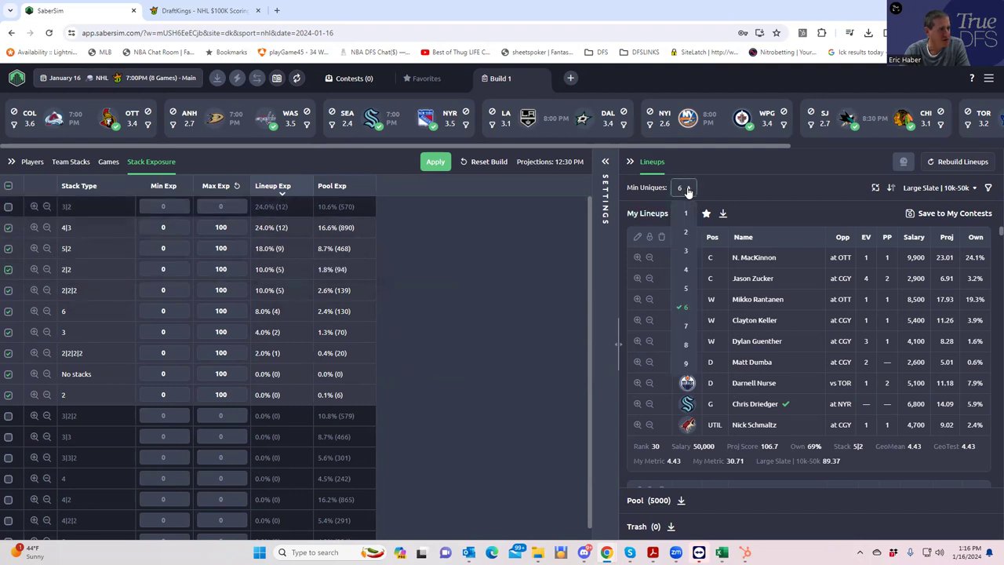
left_click(686, 274)
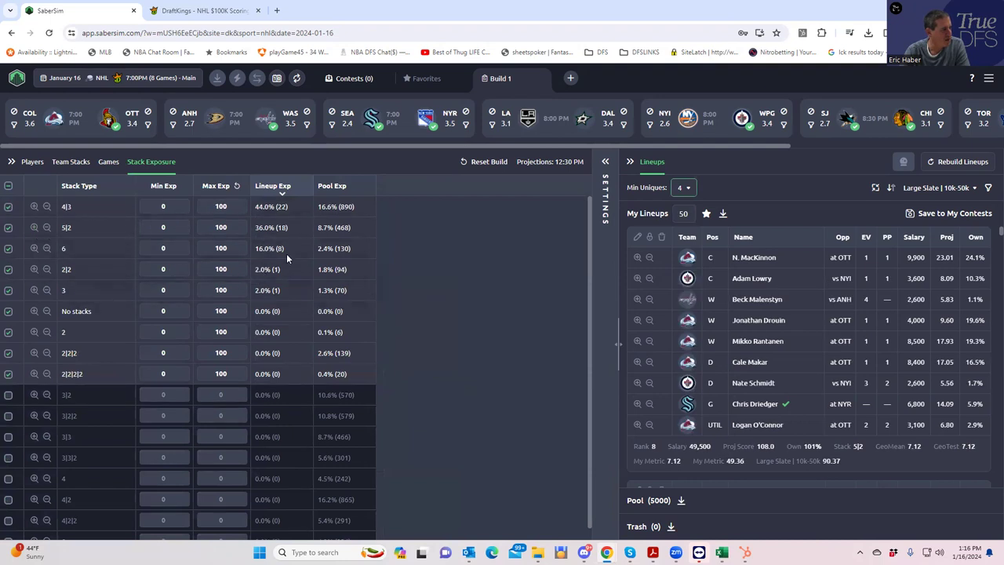
- Exclude the 2|2 and 3 stack types from the lineups, apply the change and show the team stack exposures
left_click(8, 269)
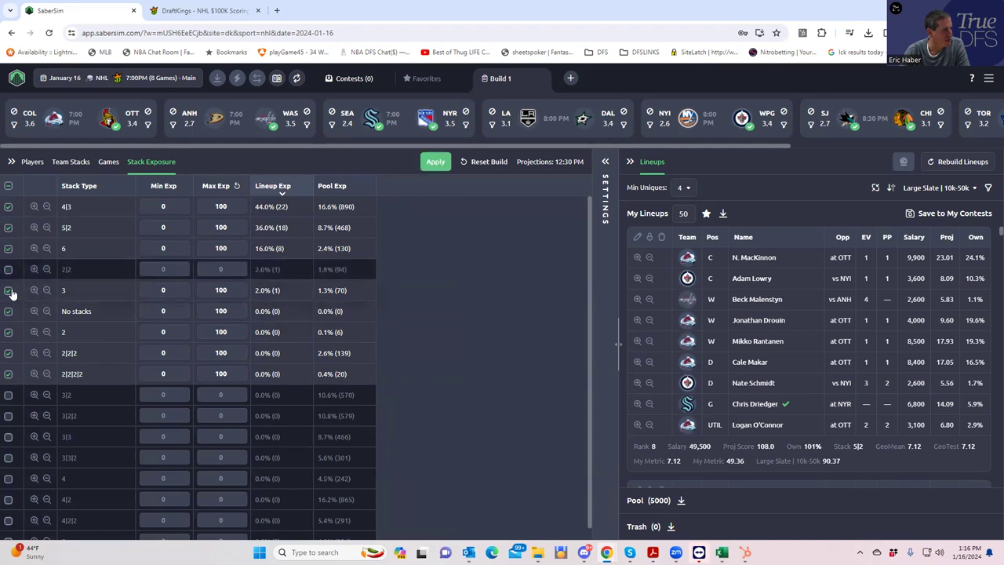
left_click(8, 290)
left_click(435, 162)
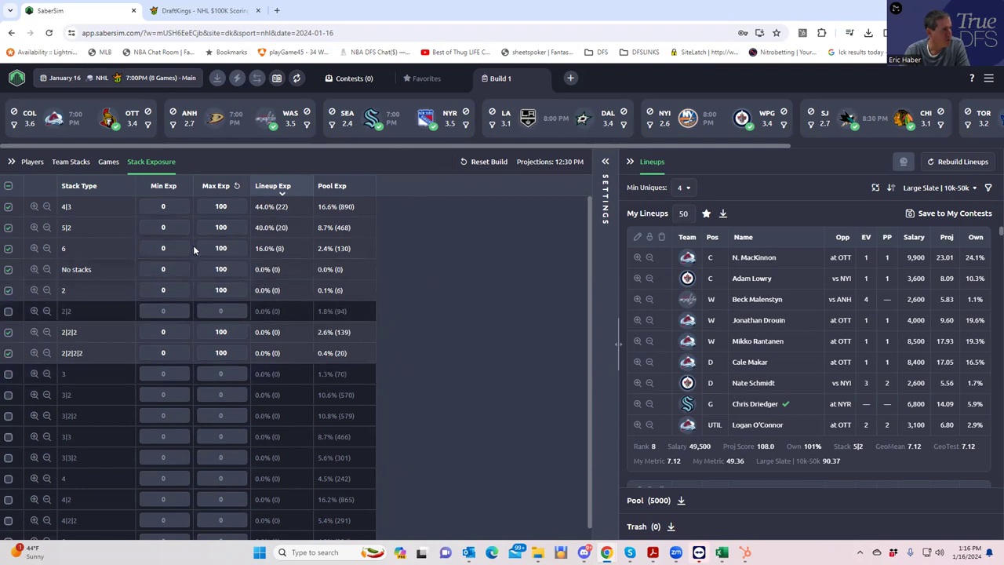
left_click(74, 162)
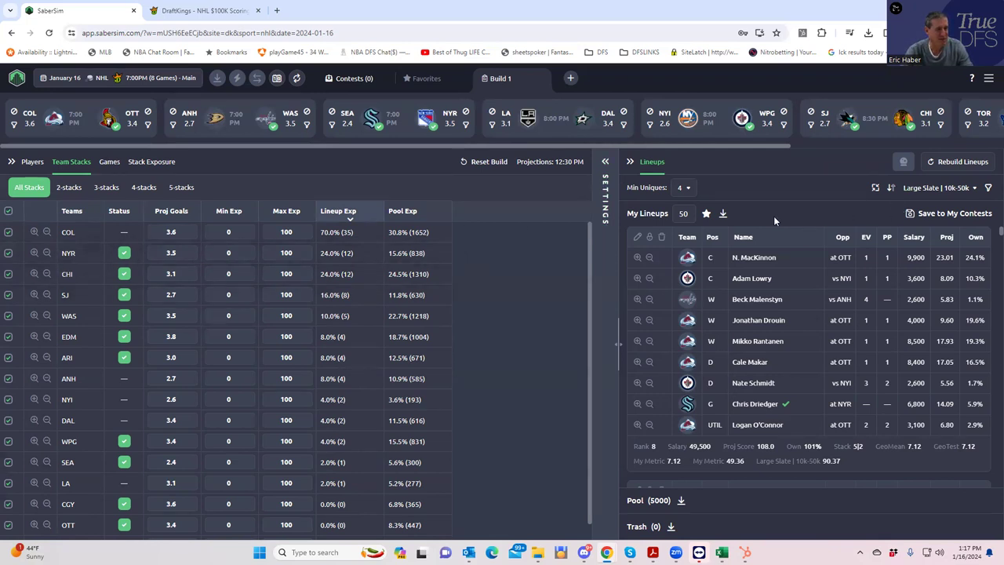
- Start saving the lineups to contests, download the DraftKings entries template and upload the file DKEntries - 2024-01-16T131717.368
left_click(909, 213)
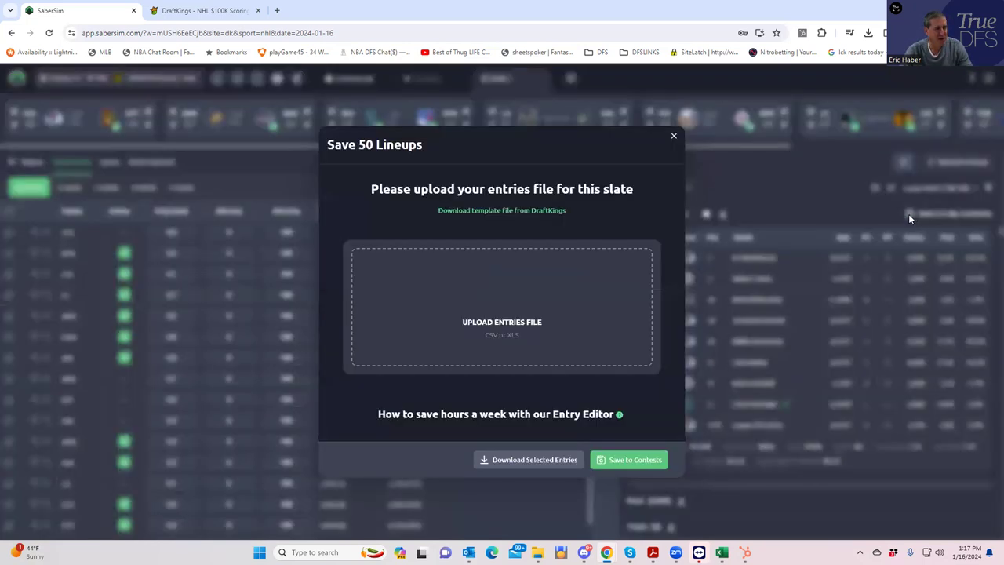
left_click(493, 211)
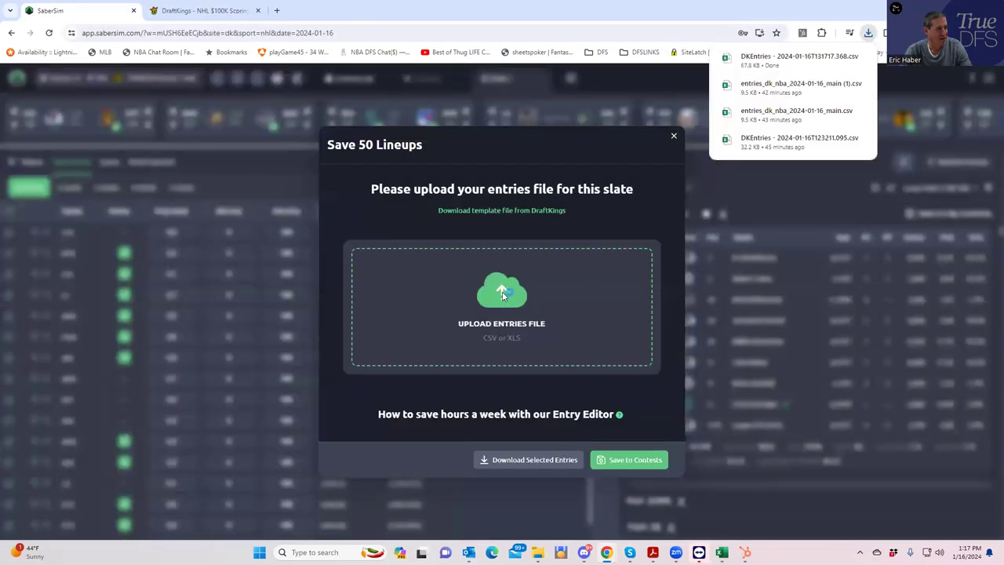
left_click(403, 259)
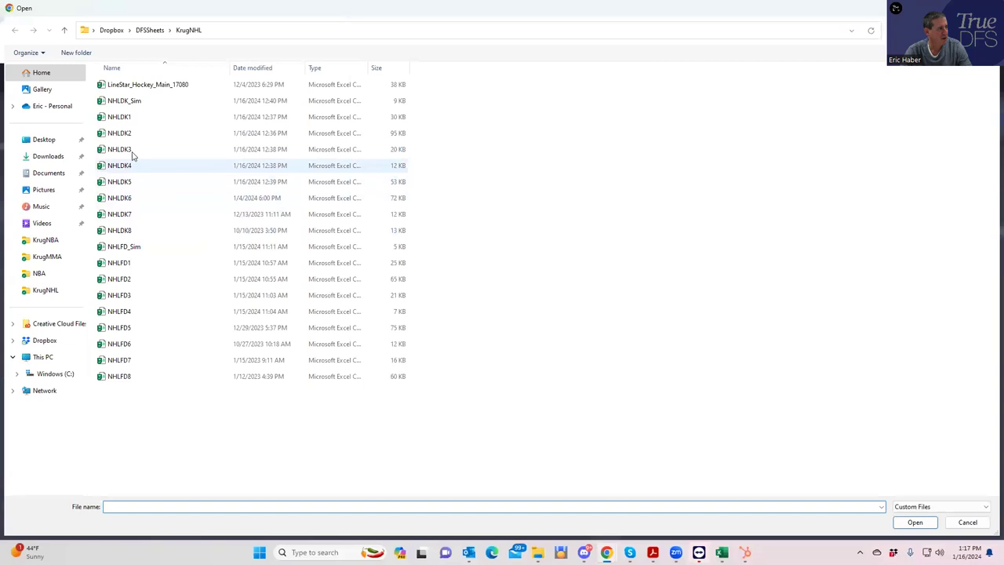
left_click(50, 157)
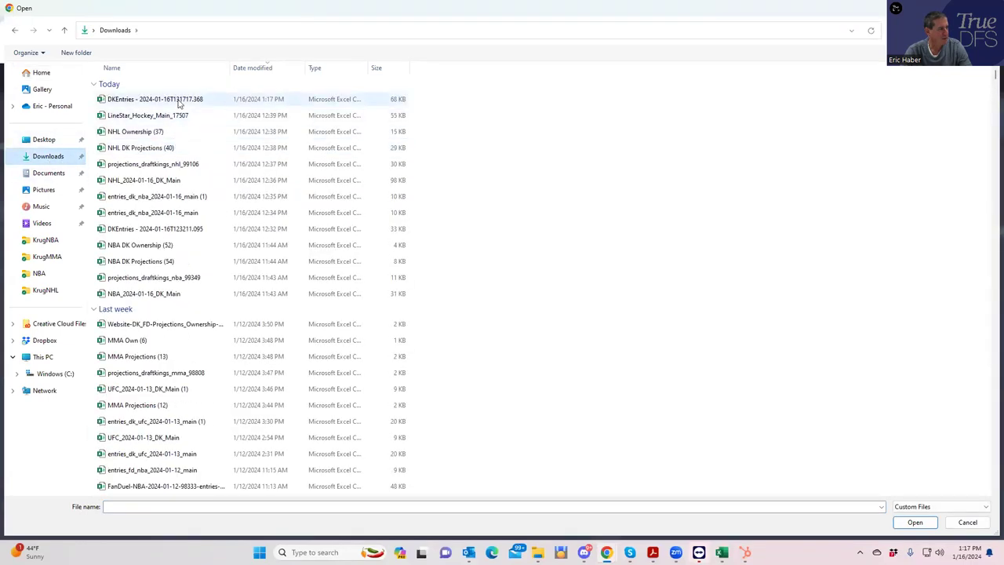
left_click(179, 100)
left_click(908, 522)
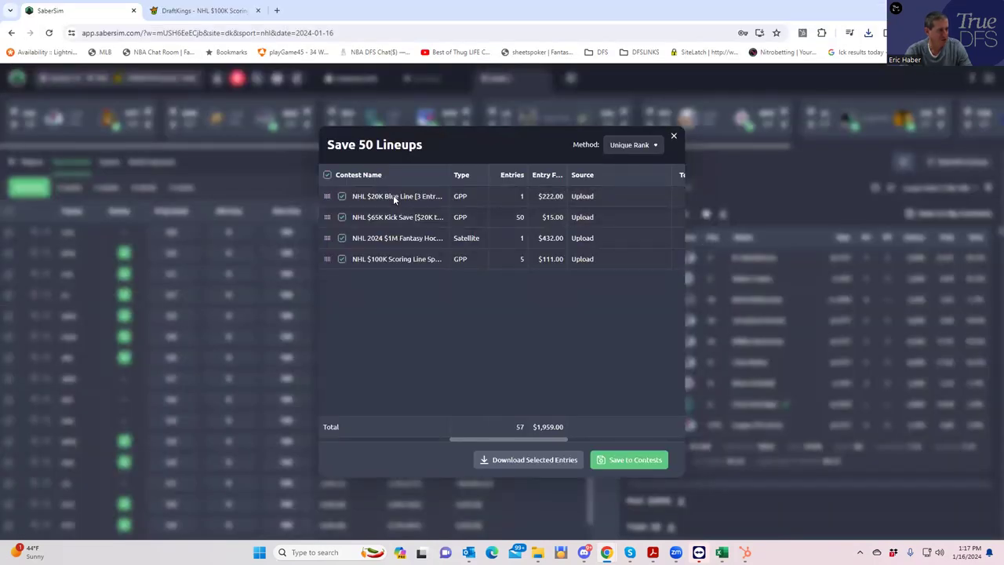
- Add contest sims for the uploaded NHL $20K Blue Line and NHL $65K Kick Save contests
left_click(437, 204)
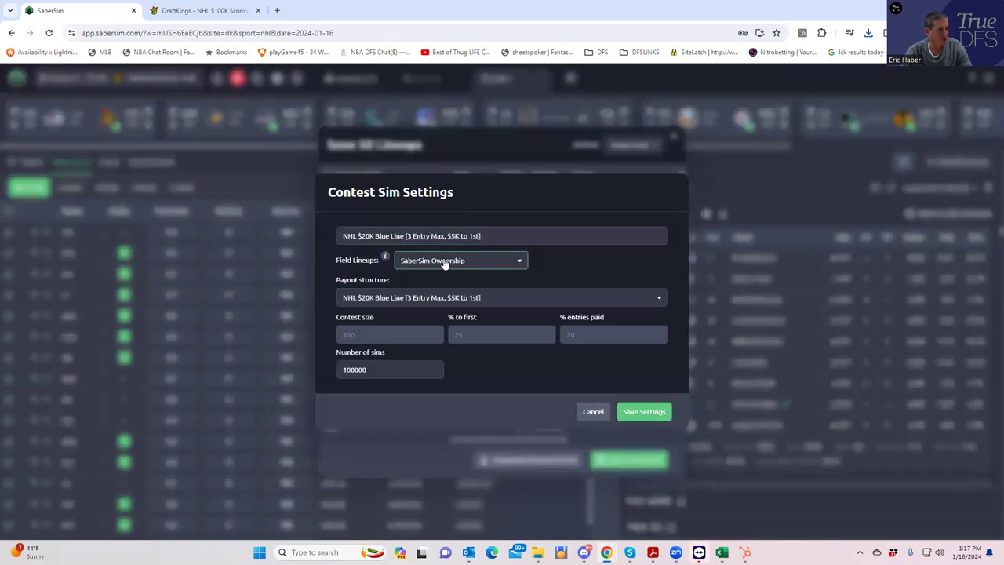
left_click(633, 415)
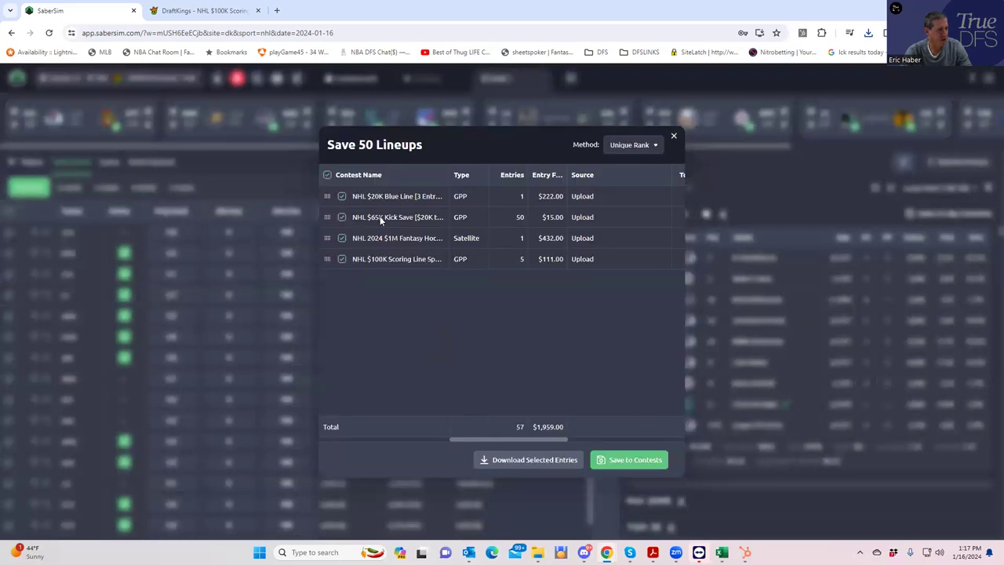
mouse_move(395, 223)
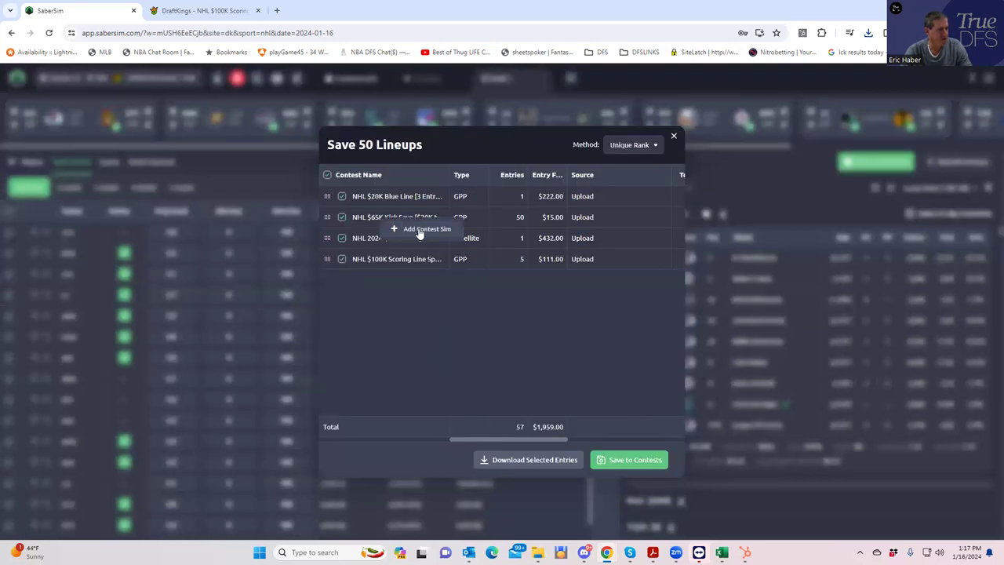
left_click(419, 233)
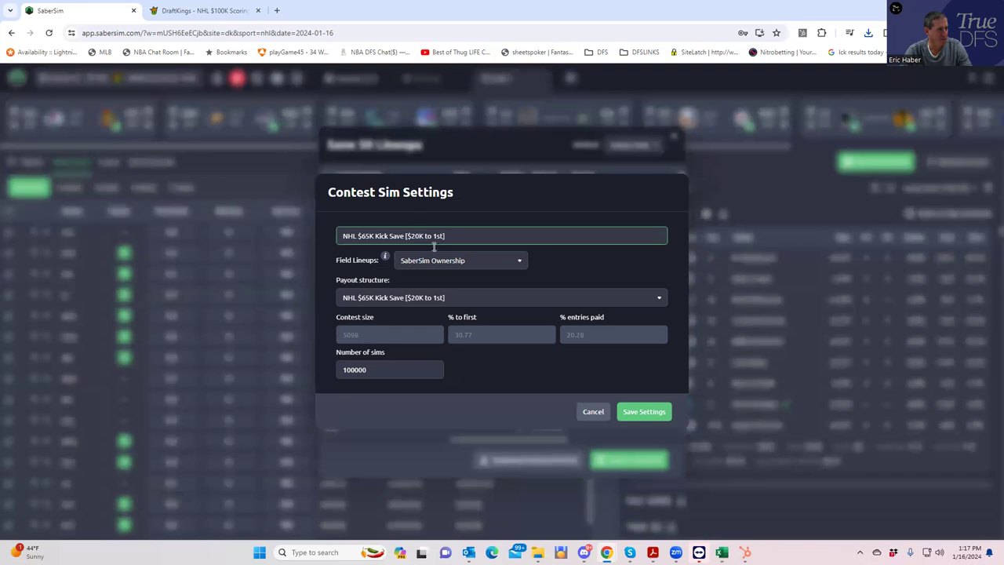
left_click(642, 414)
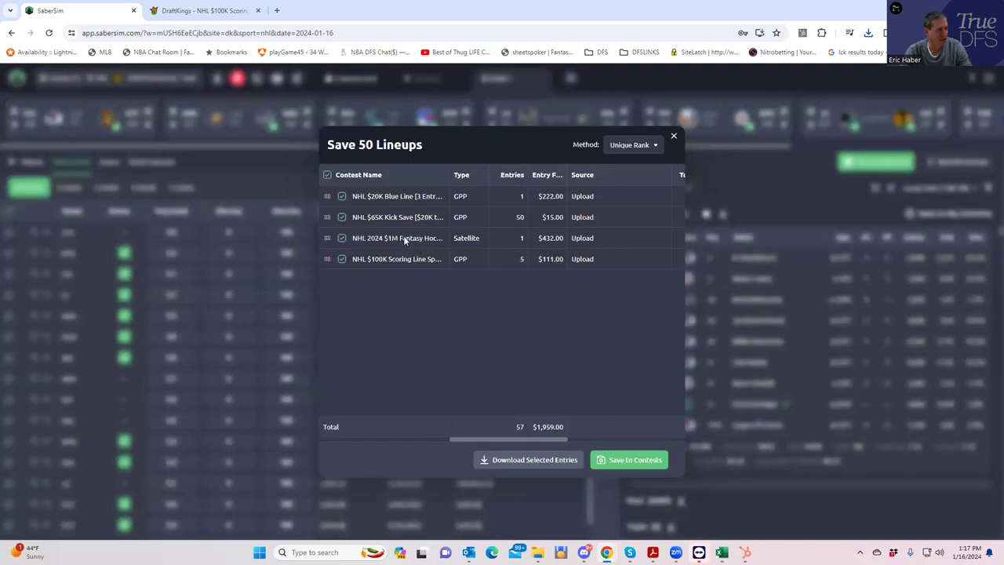
- Add contest sims for the NHL 2024 $1M Fantasy Hockey World Championship Qualifier #24 and the NHL $100K Scoring Line Special
mouse_move(404, 239)
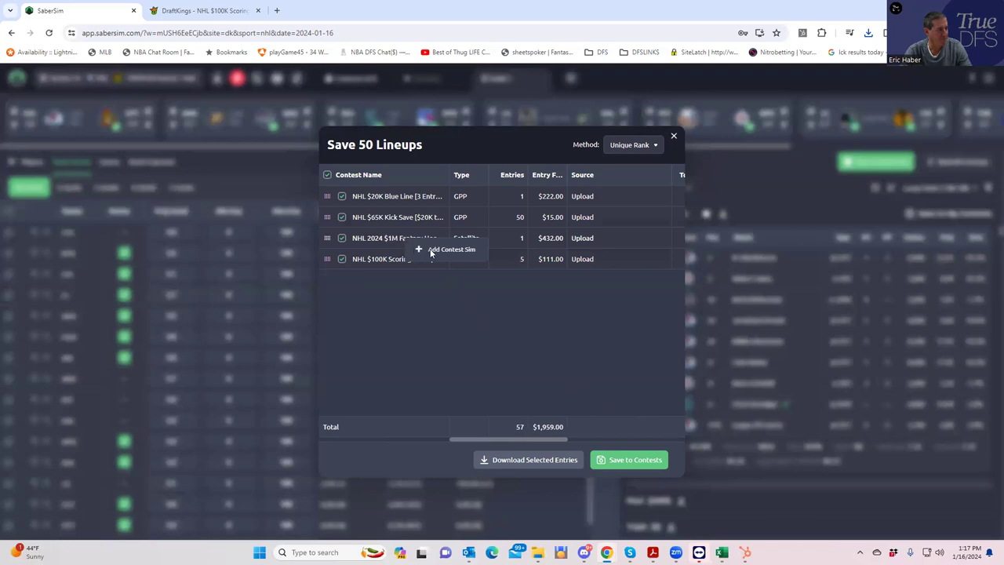
left_click(431, 251)
left_click(638, 412)
mouse_move(382, 259)
left_click(425, 269)
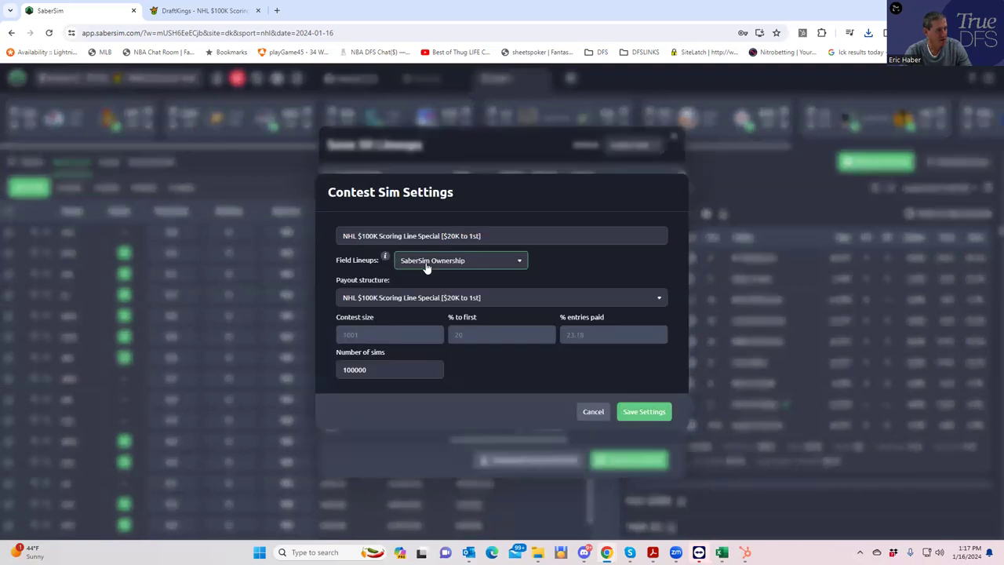
left_click(647, 411)
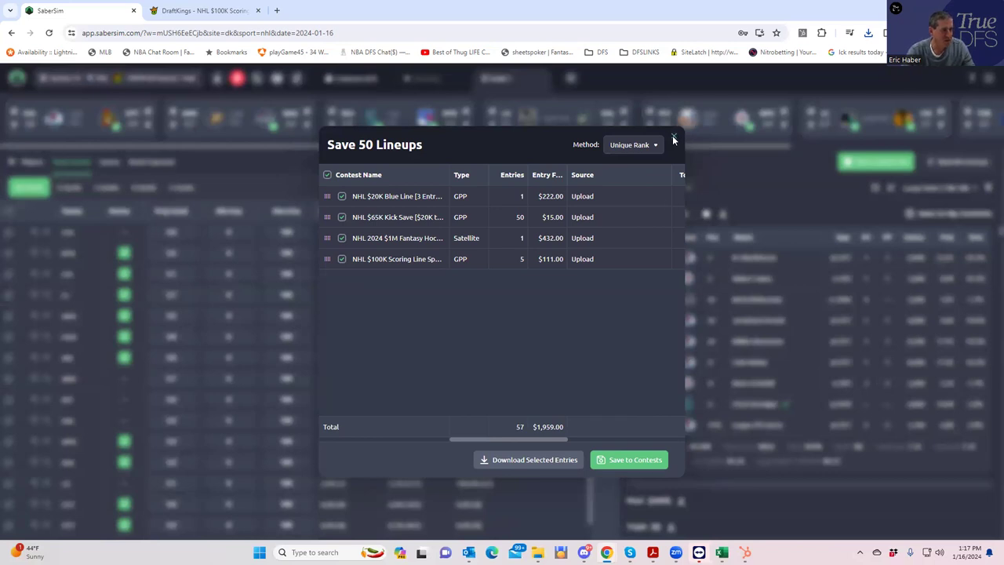
- Leave the lineup saving dialog and run the contest sims on the lineup pool
left_click(674, 139)
left_click(855, 165)
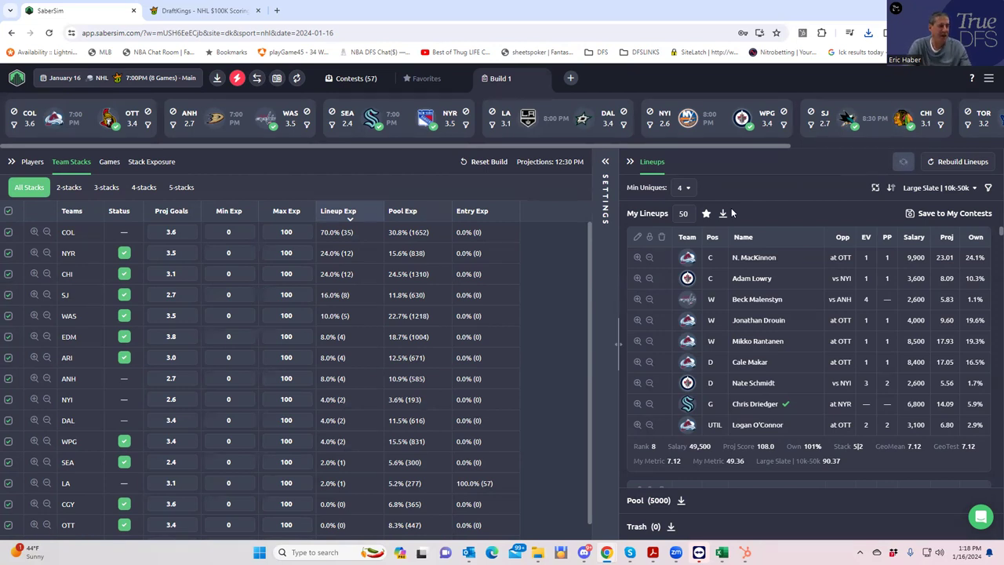
- Examine the contest sim settings of NHL $65K Kick Save, including the field lineup options and their stakes explanation
left_click(604, 160)
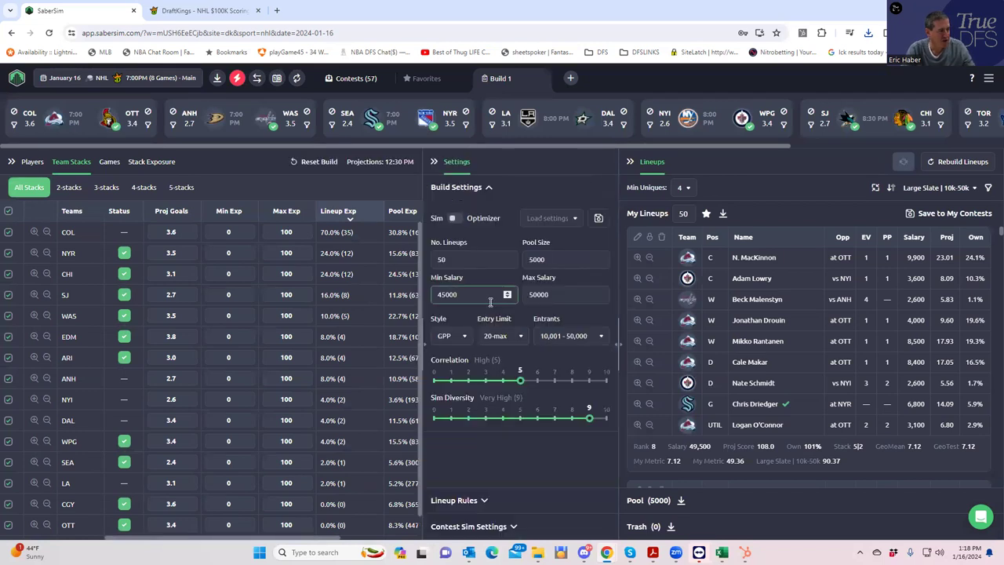
left_click(513, 526)
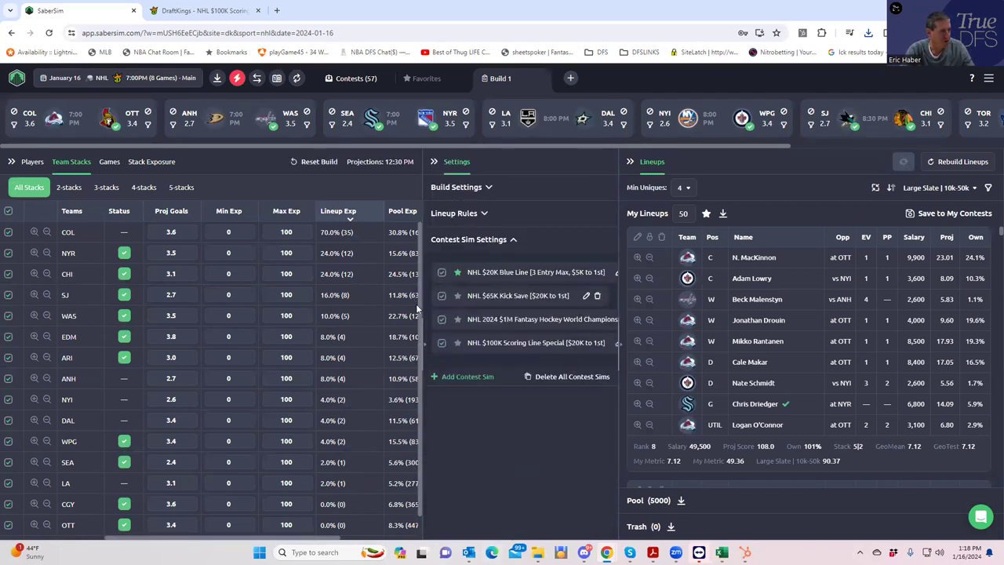
left_click_drag(422, 307, 276, 307)
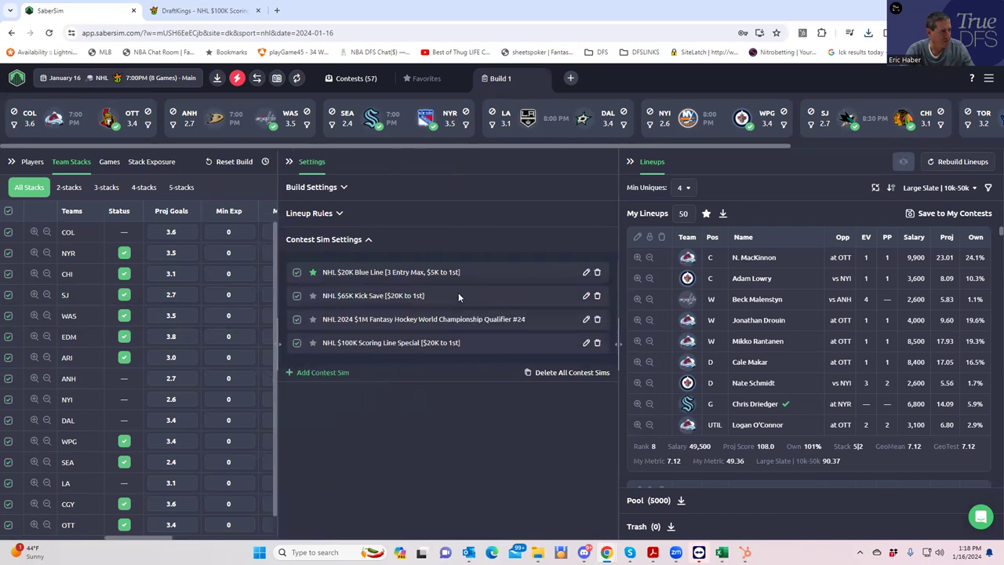
left_click(586, 295)
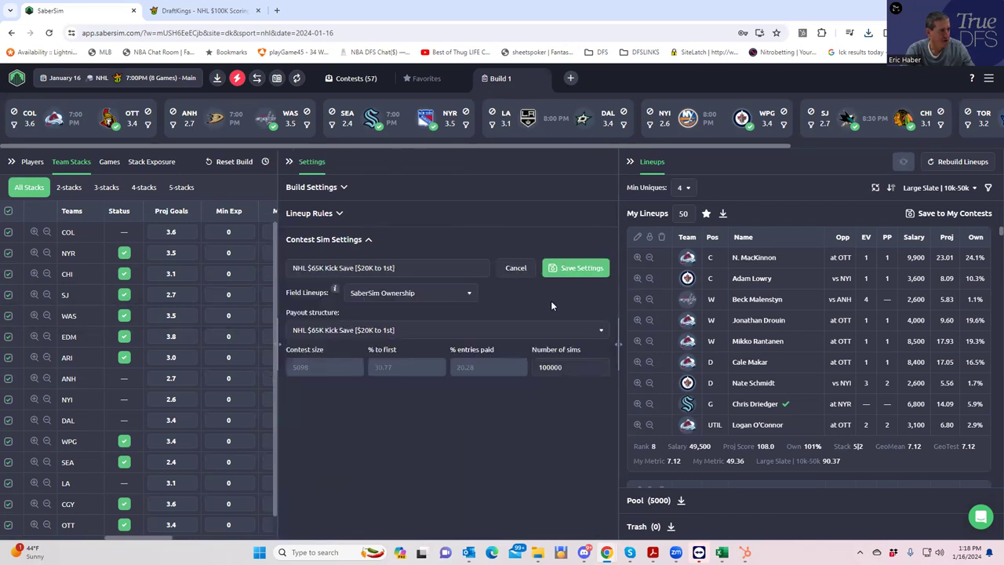
mouse_move(335, 290)
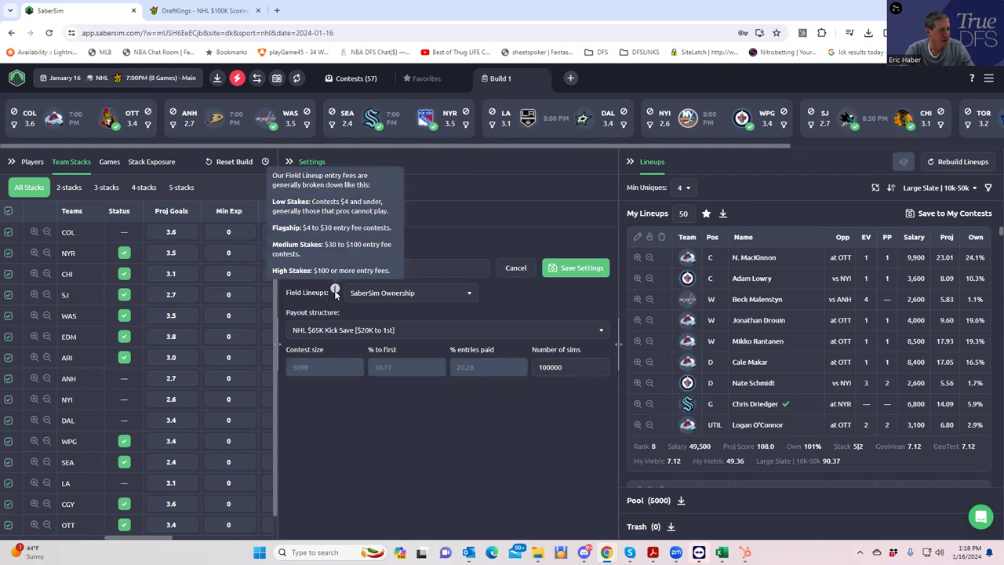
left_click(439, 292)
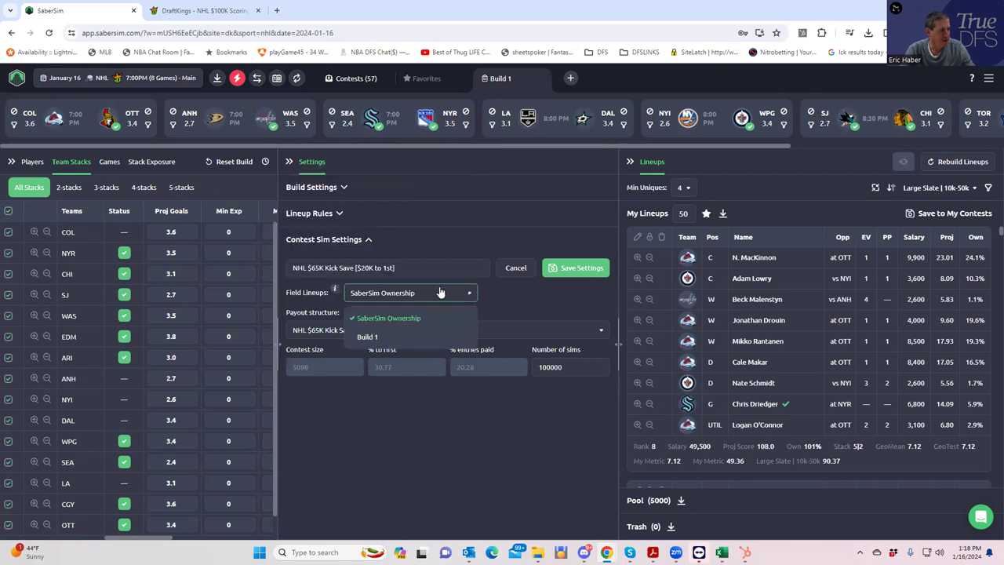
mouse_move(328, 294)
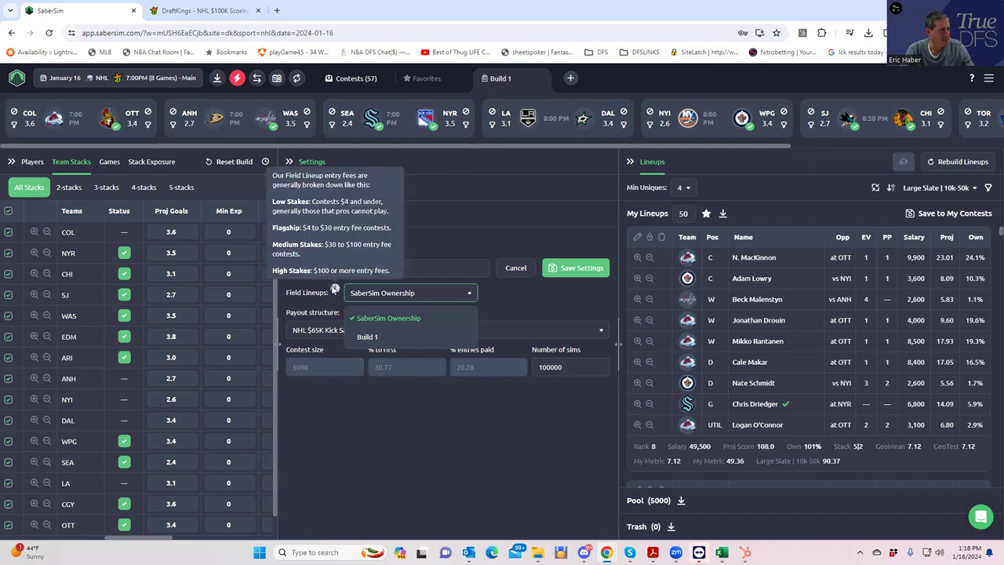
left_click(504, 293)
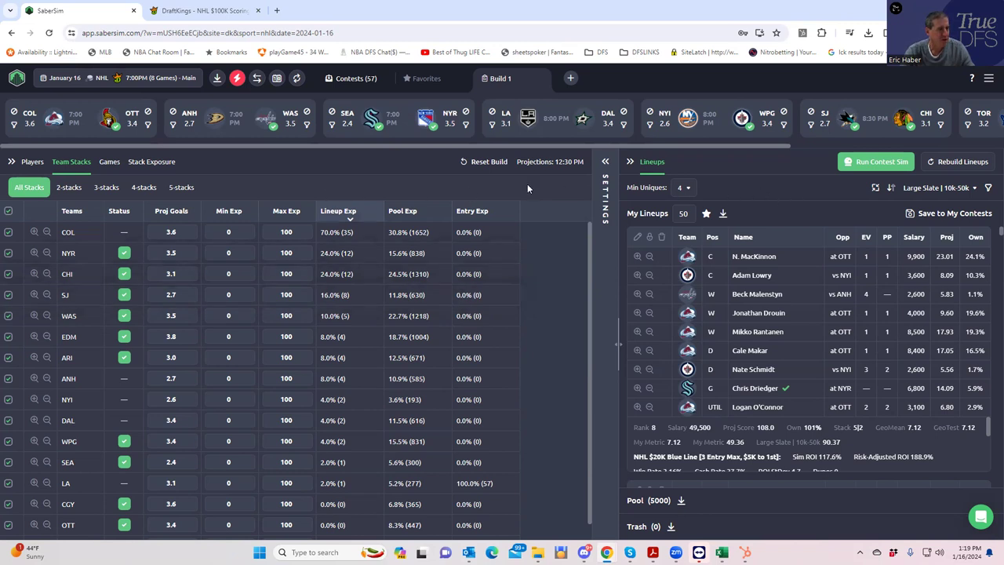
- Sort the lineups by the NHL $65K Kick Save contest's RAROI and set the minimum uniques to 1
left_click(947, 192)
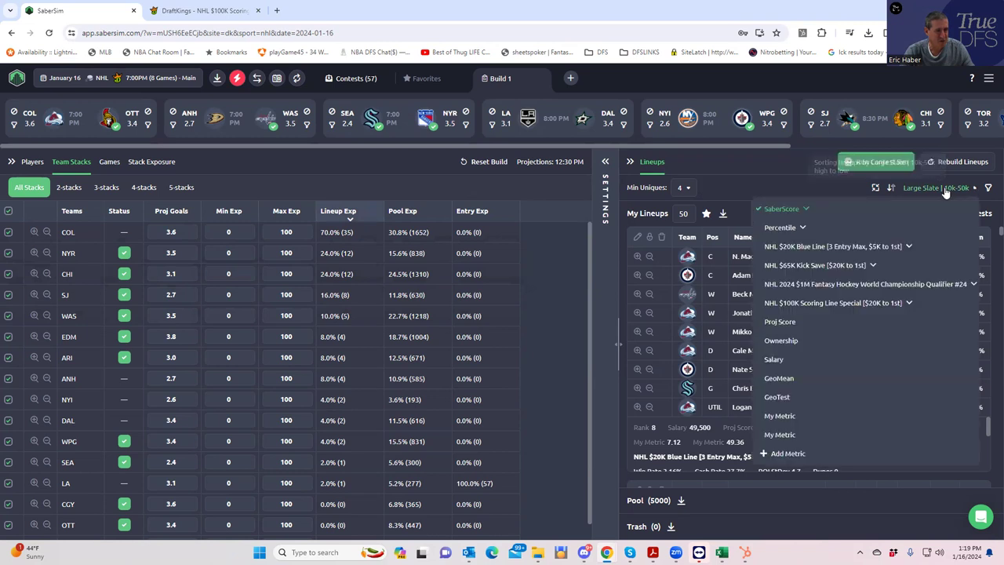
left_click(838, 268)
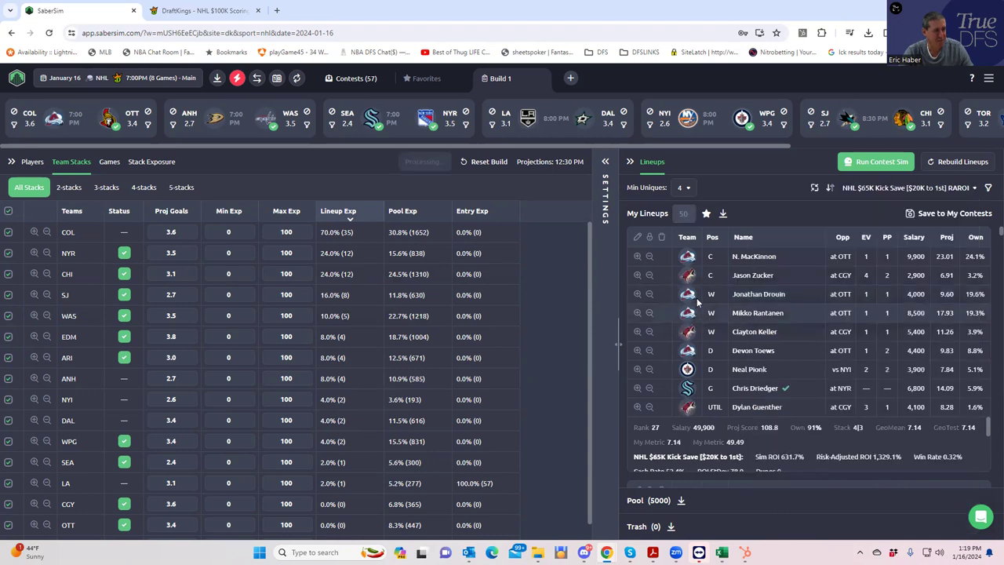
left_click(688, 188)
left_click(687, 213)
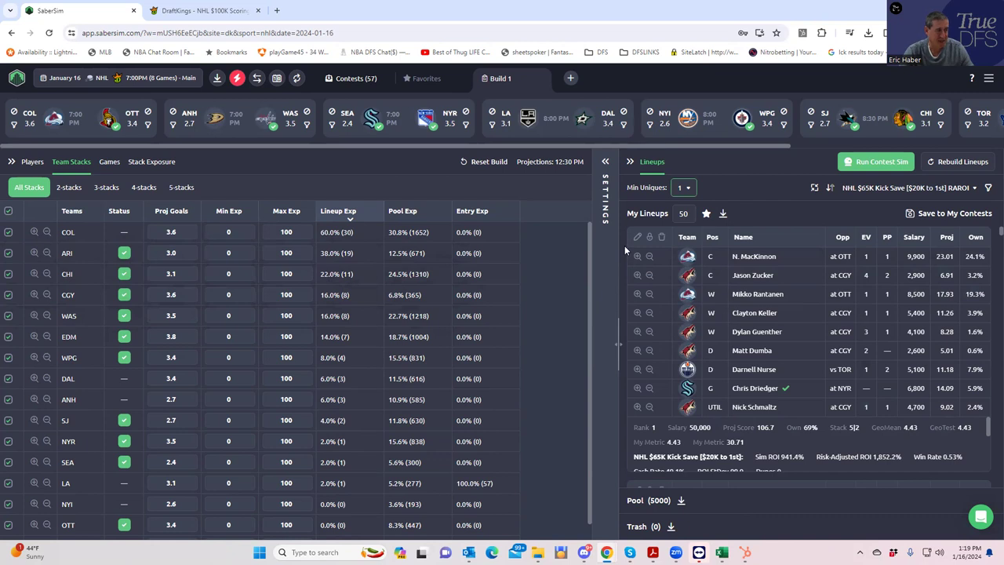
- Rank the lineups by the NHL $100K Scoring Line Special's RAROI, then by the Fantasy Hockey World Championship Qualifier #24's RAROI
left_click(913, 190)
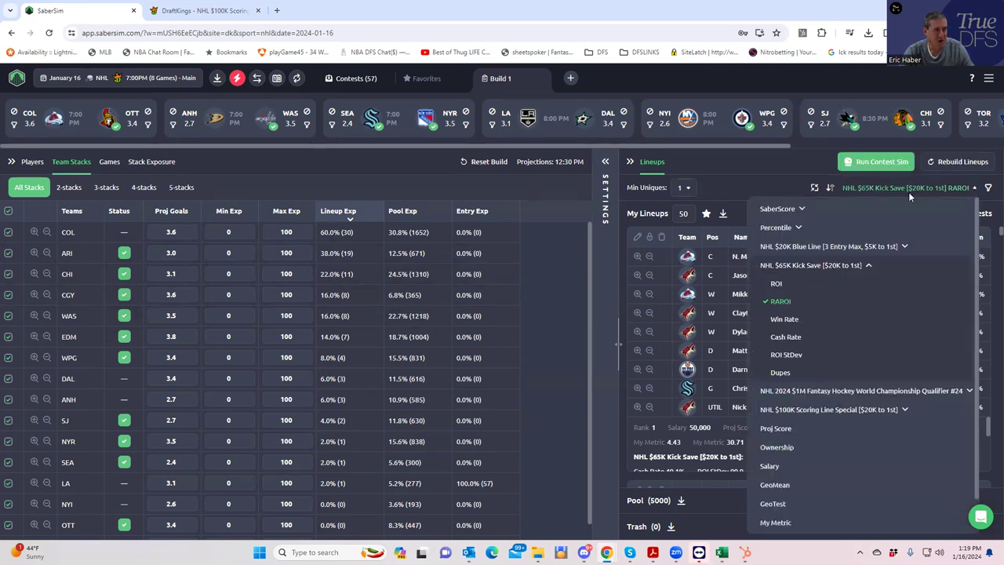
left_click(860, 413)
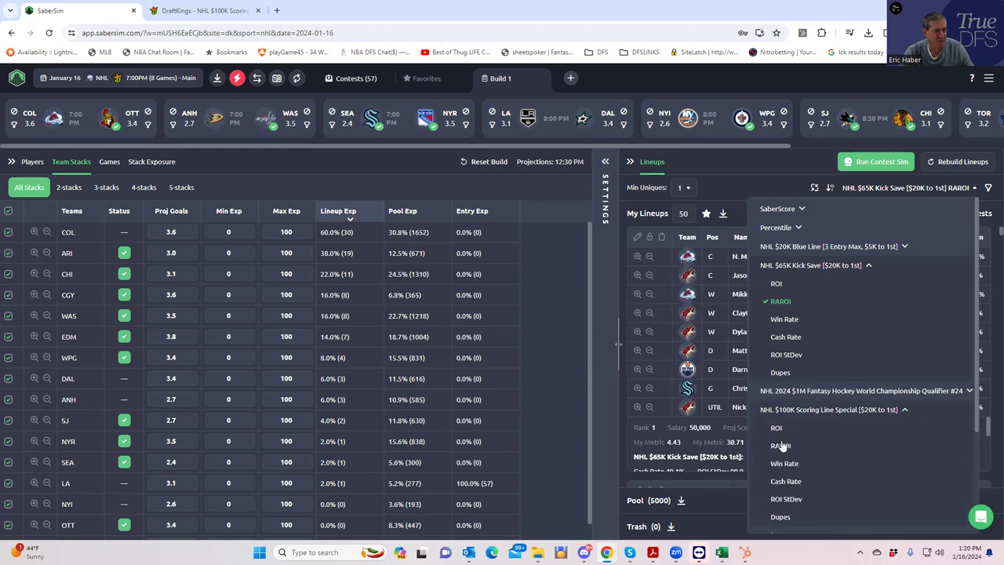
left_click(781, 445)
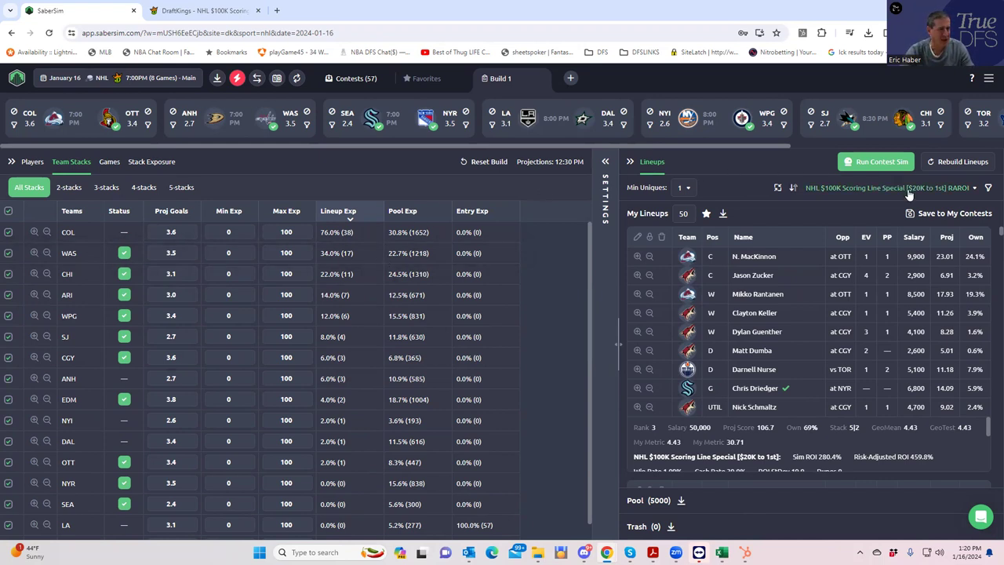
left_click(933, 190)
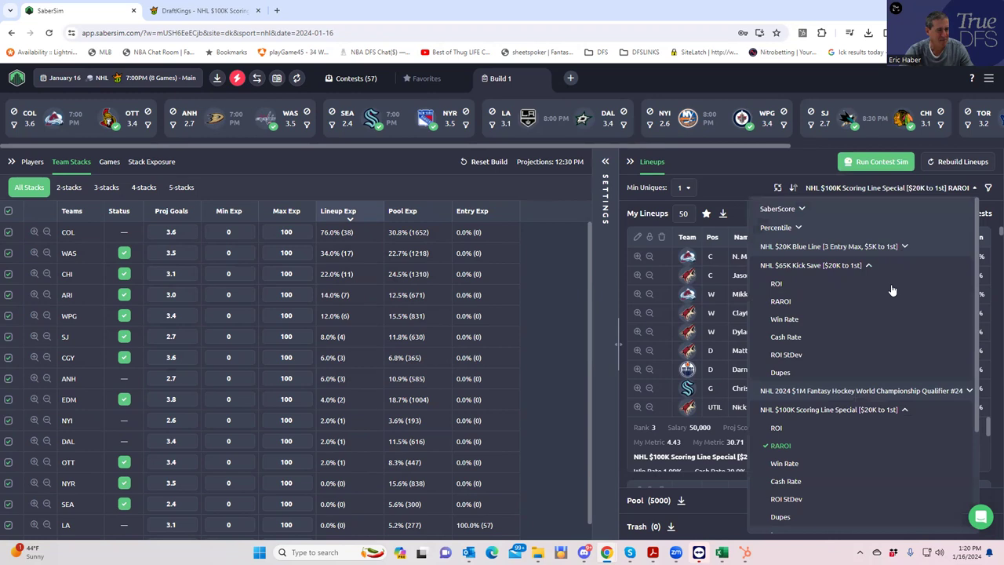
left_click(886, 390)
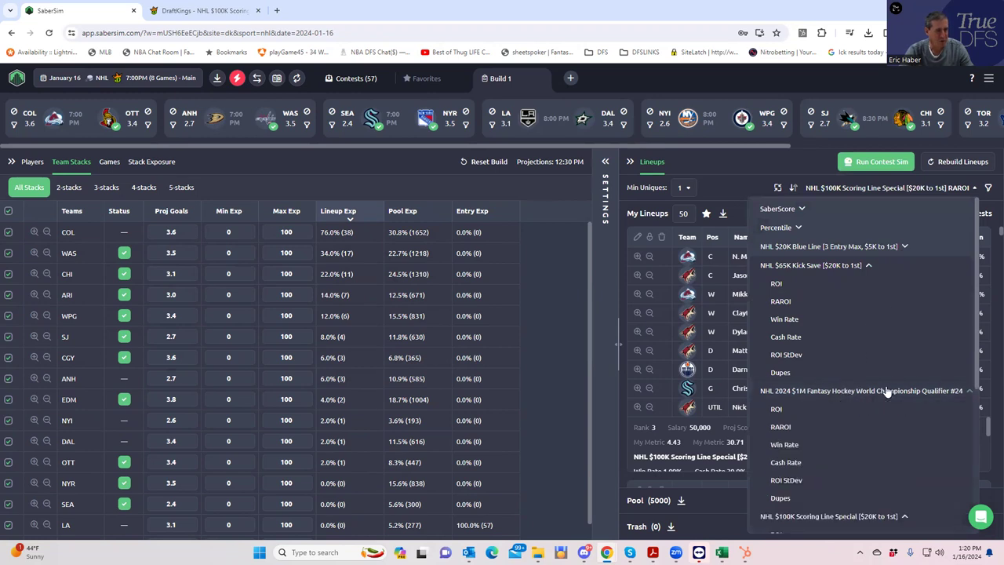
left_click(781, 426)
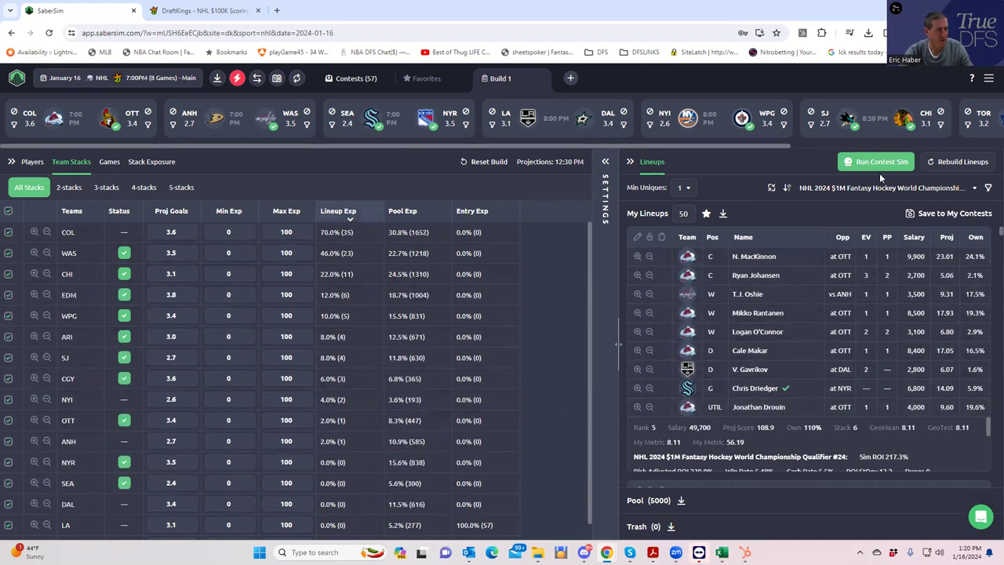
- Rank the lineups by the RAROI of the NHL $20K Blue Line contest
left_click(879, 190)
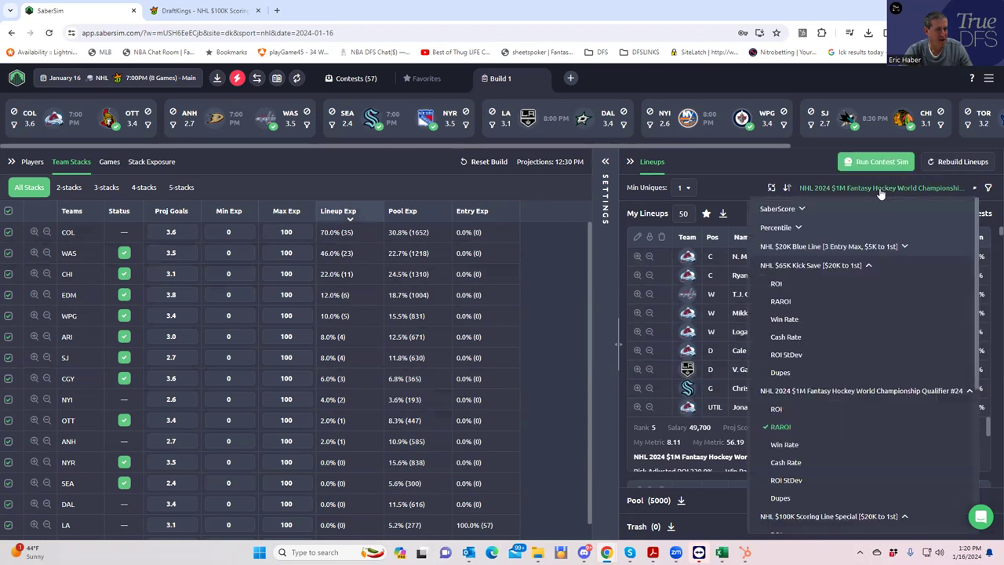
left_click(852, 248)
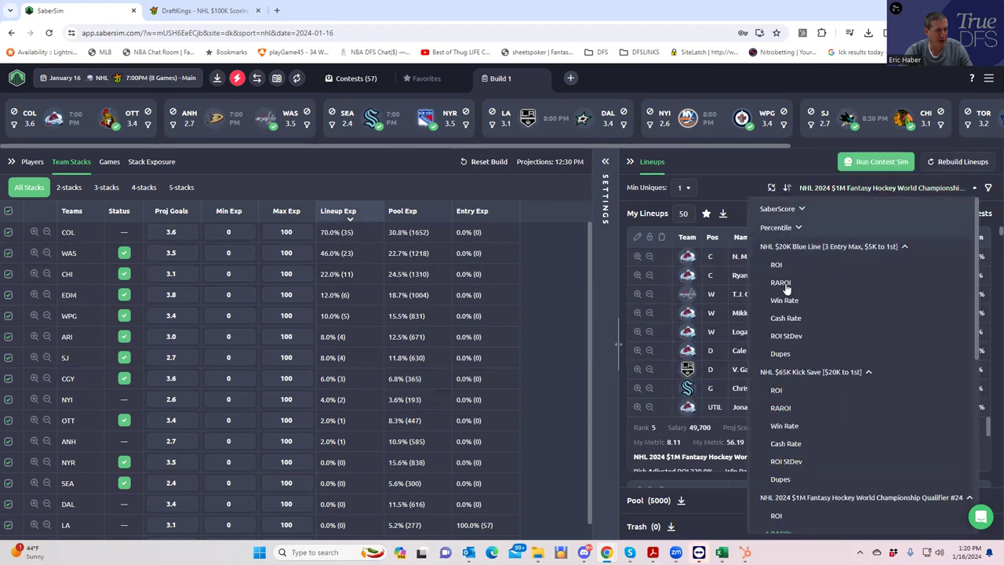
left_click(782, 284)
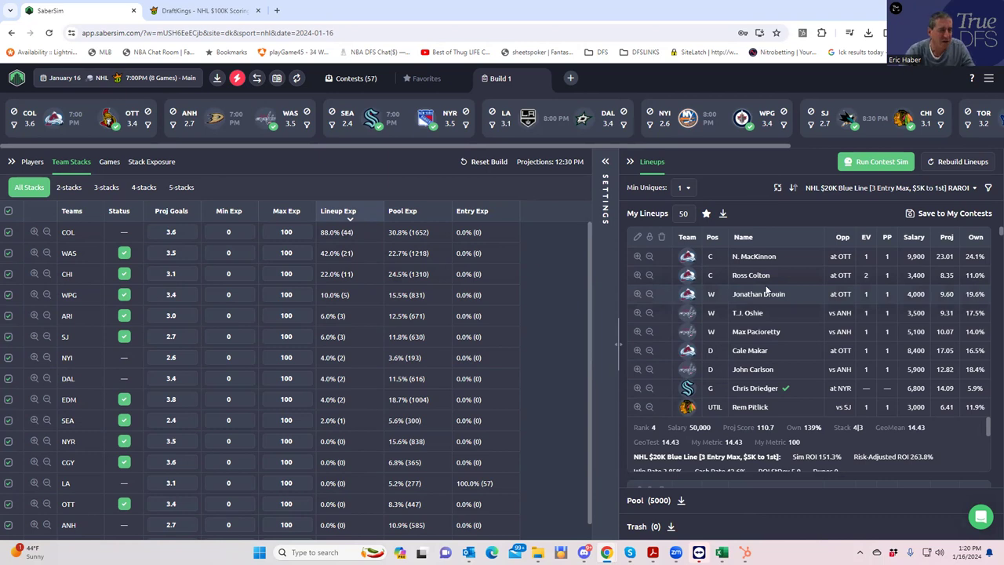
- Switch the lineup ranking back to the NHL $65K Kick Save contest's RAROI
left_click(889, 188)
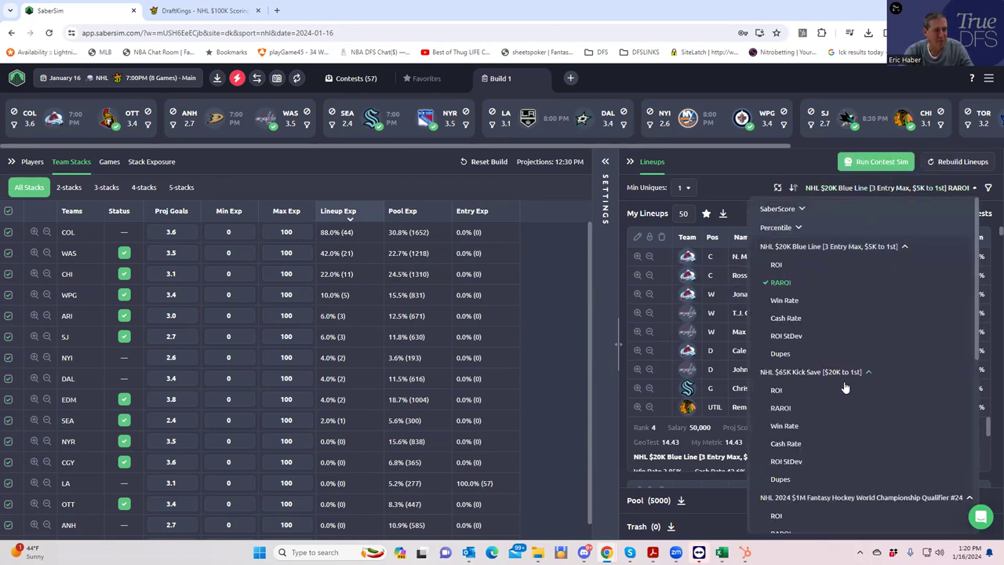
left_click_drag(977, 336, 978, 403)
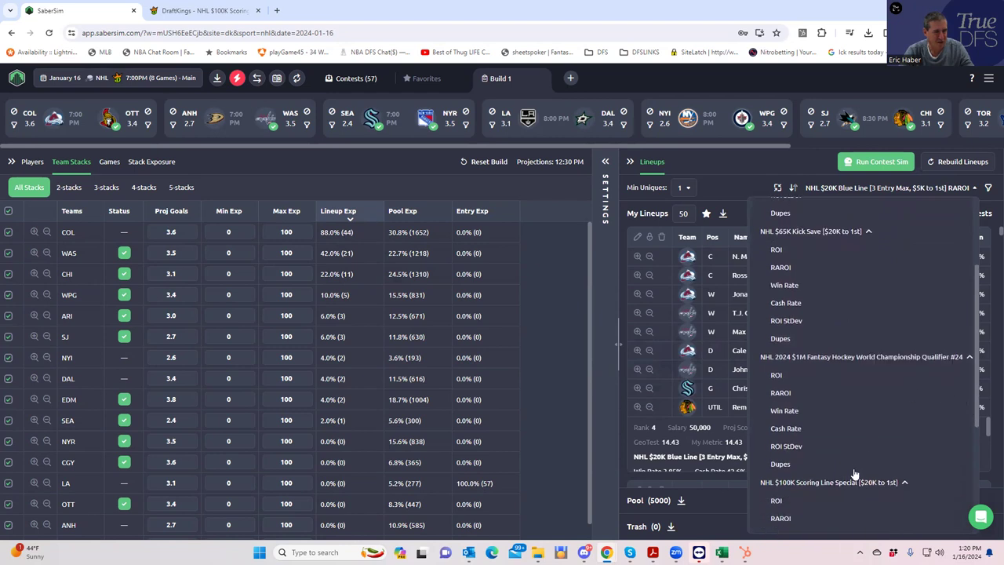
scroll(930, 380, "up", 3)
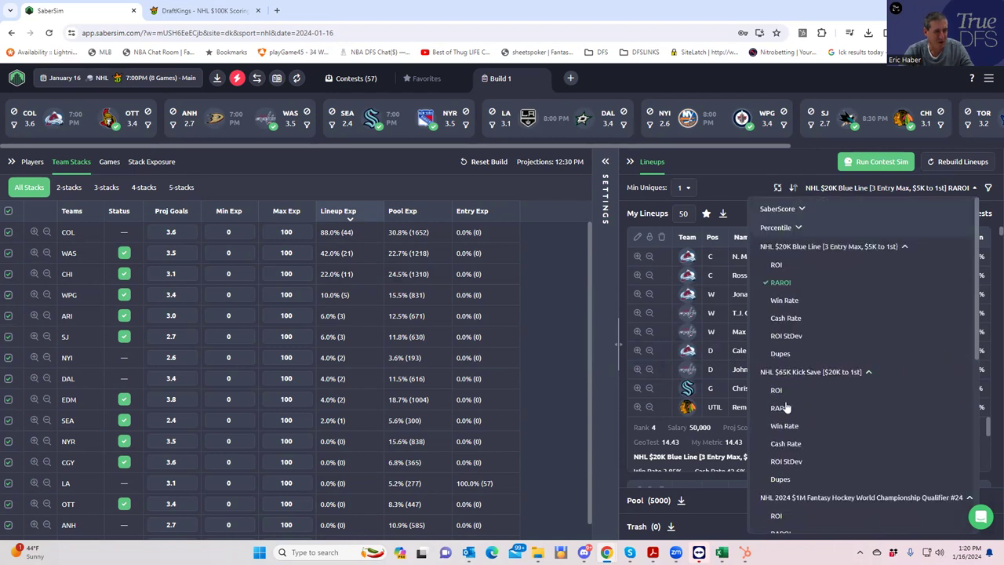
left_click(780, 408)
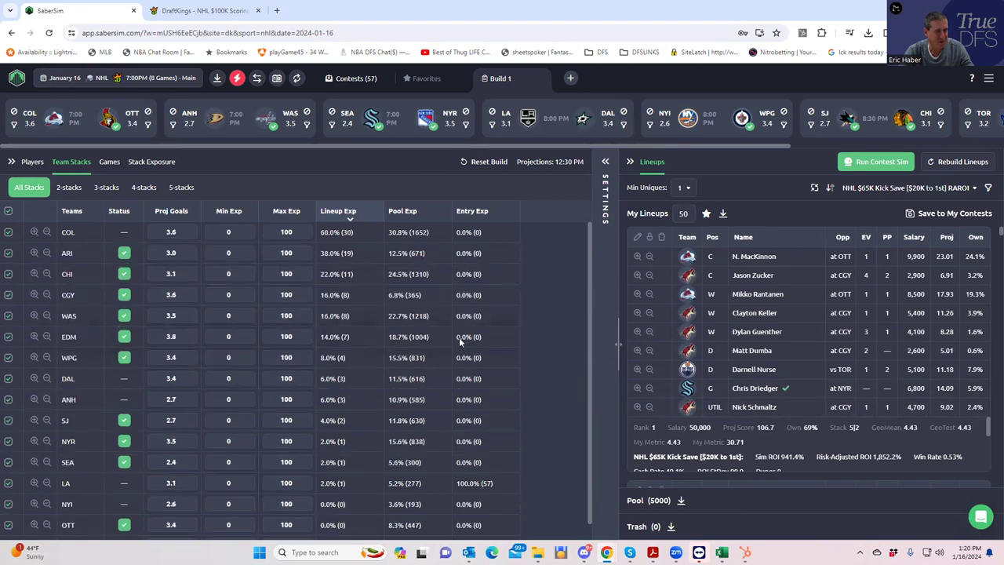
- Exclude the 2|2|2 stack type from the lineups and apply the stack exposure change
left_click(147, 163)
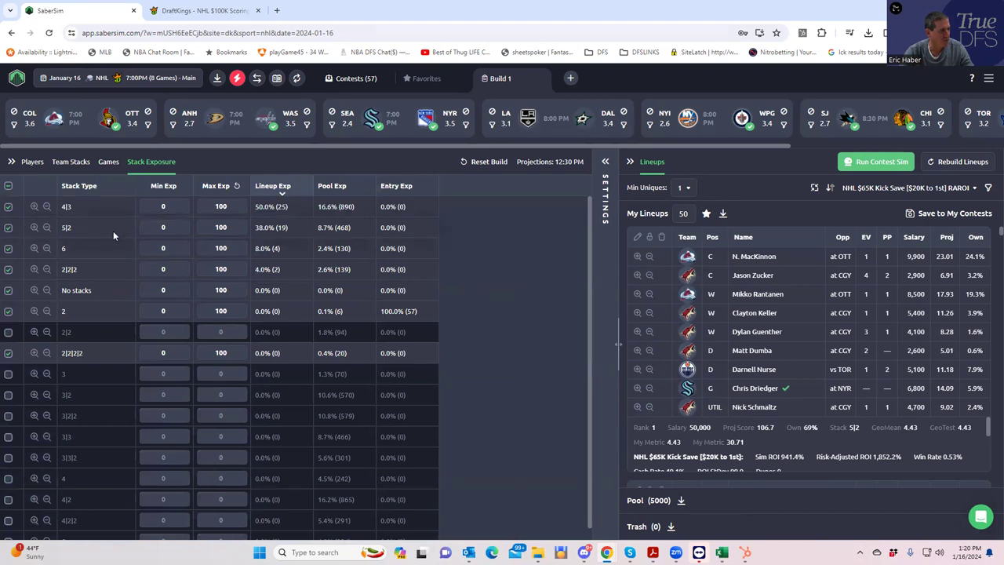
left_click(8, 271)
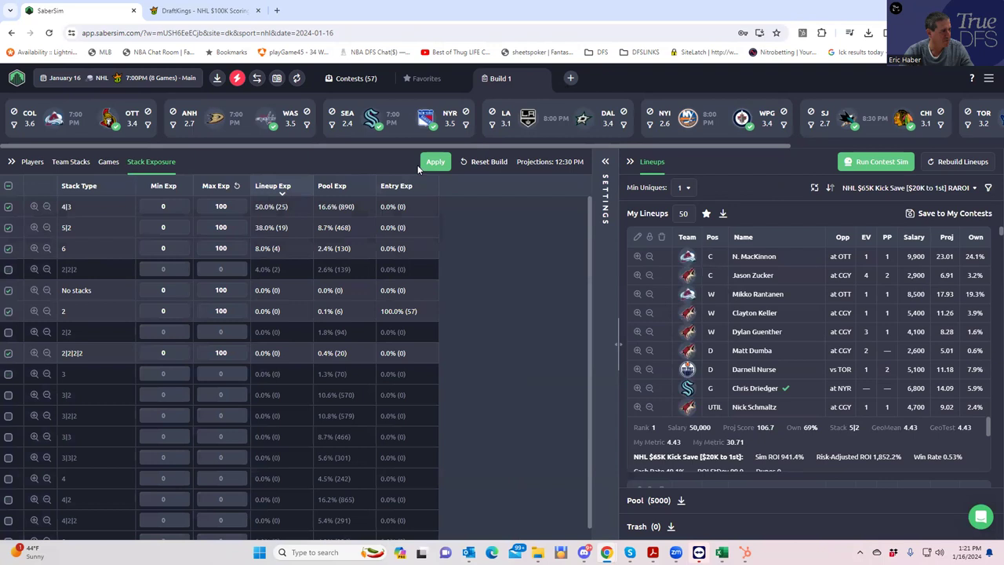
left_click(435, 161)
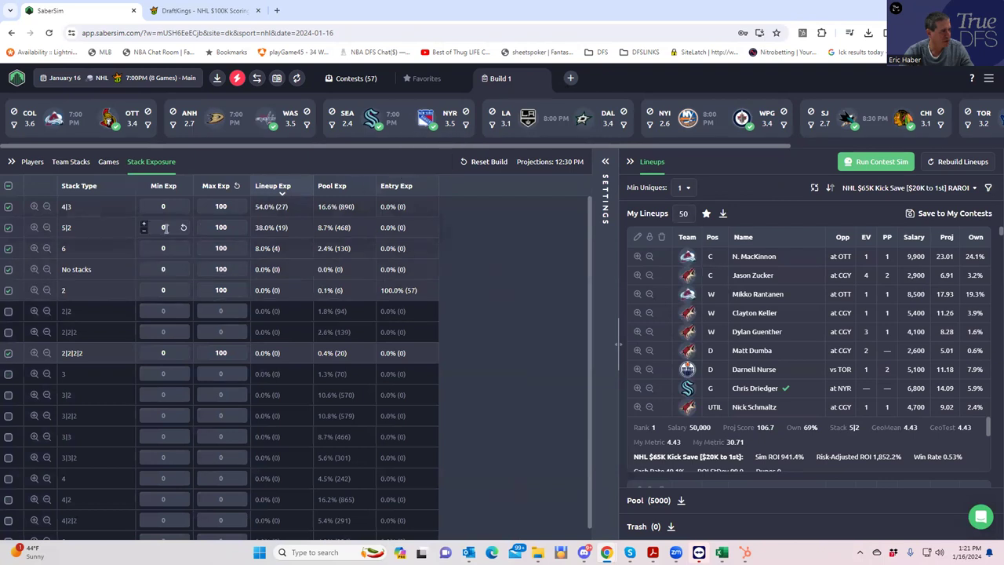
- Raise the minimum uniques one step at a time from 2 through 3 and 4 to 5
left_click(686, 187)
left_click(684, 233)
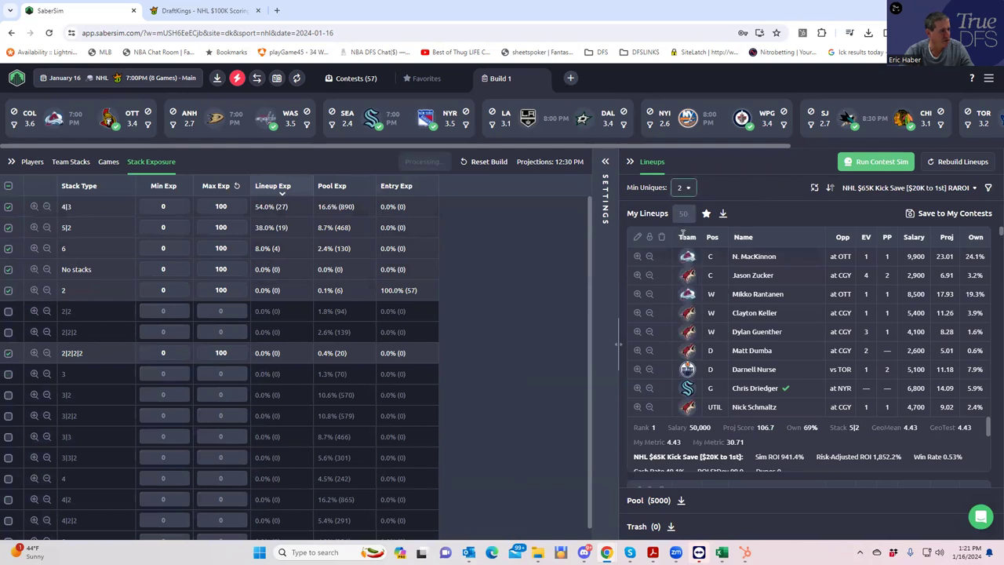
left_click(684, 191)
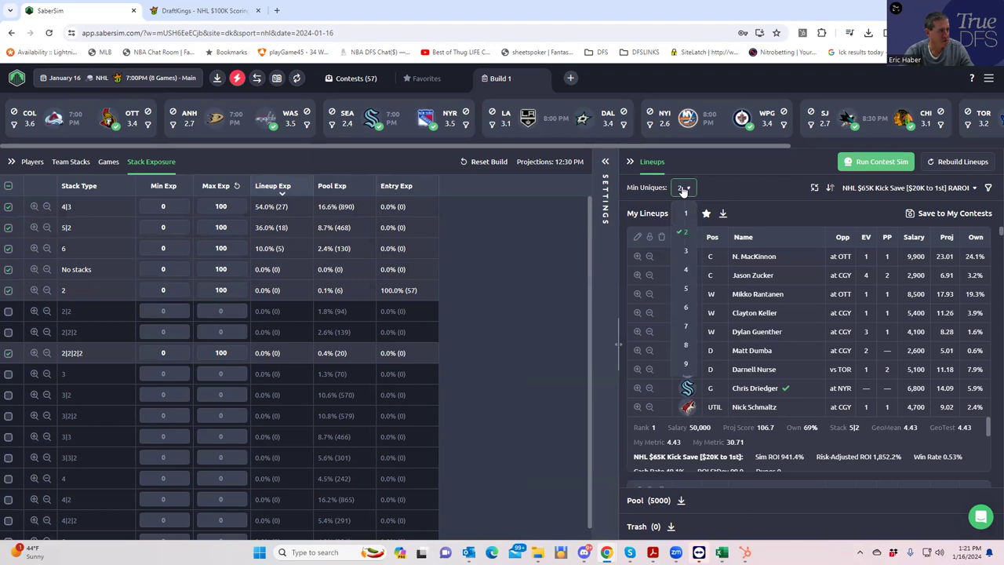
left_click(684, 251)
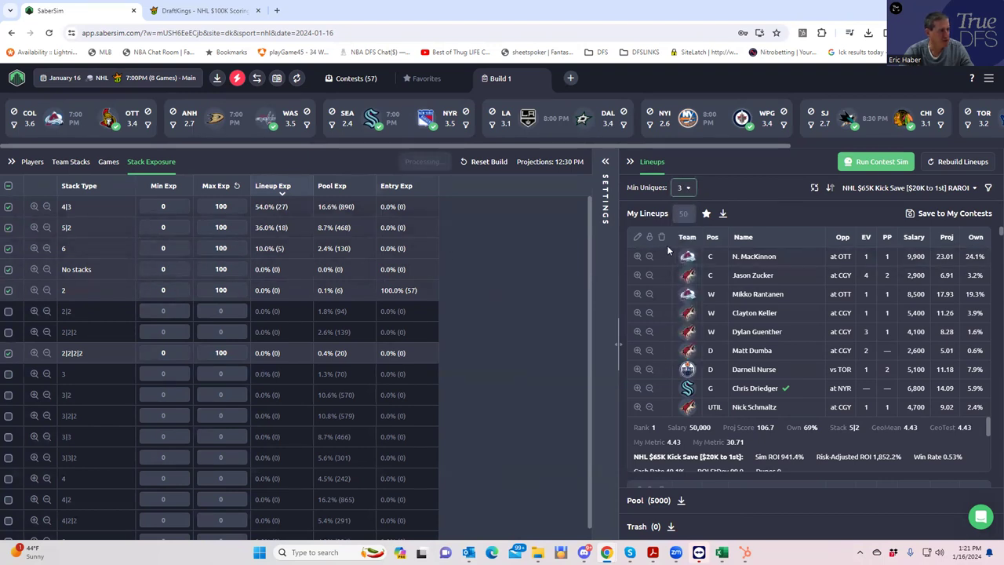
left_click(687, 191)
left_click(683, 270)
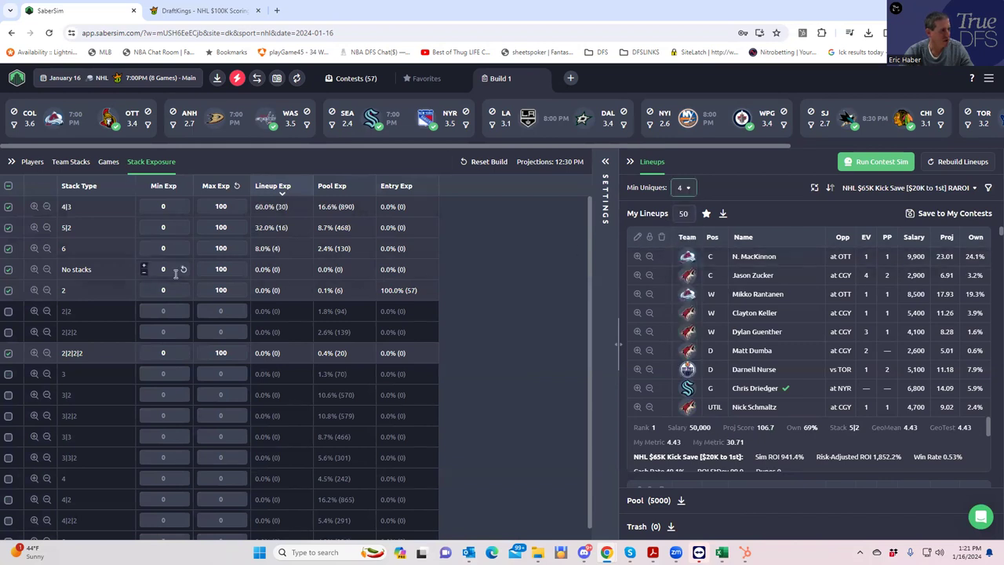
left_click(681, 190)
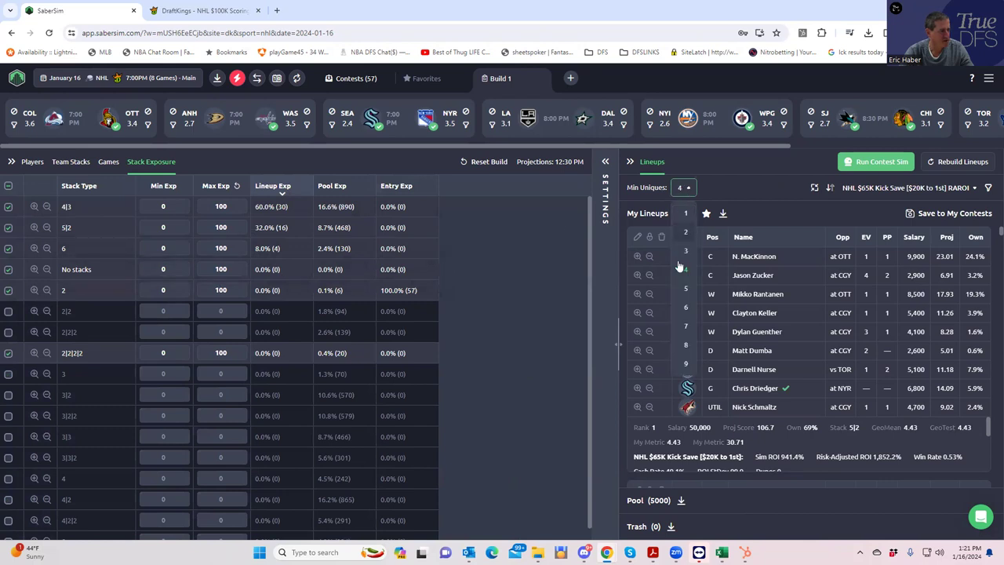
left_click(684, 289)
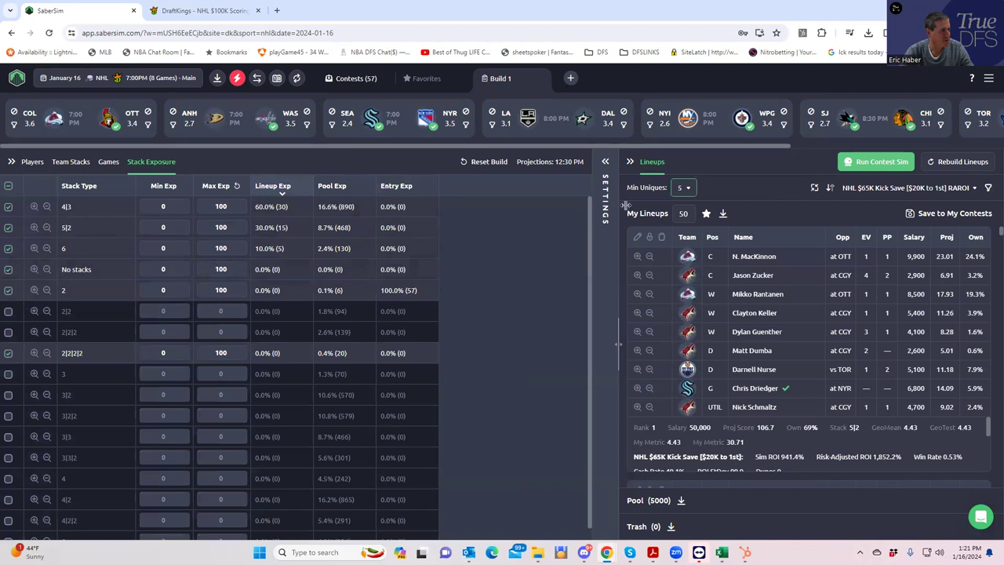
- Try a minimum of 6 uniques, then return the minimum uniques to 5
left_click(685, 188)
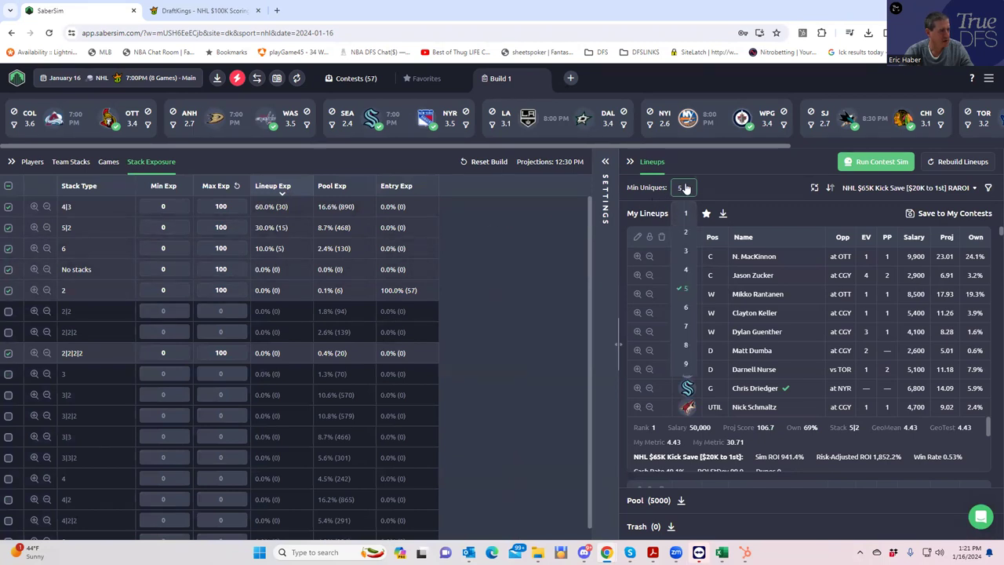
left_click(690, 303)
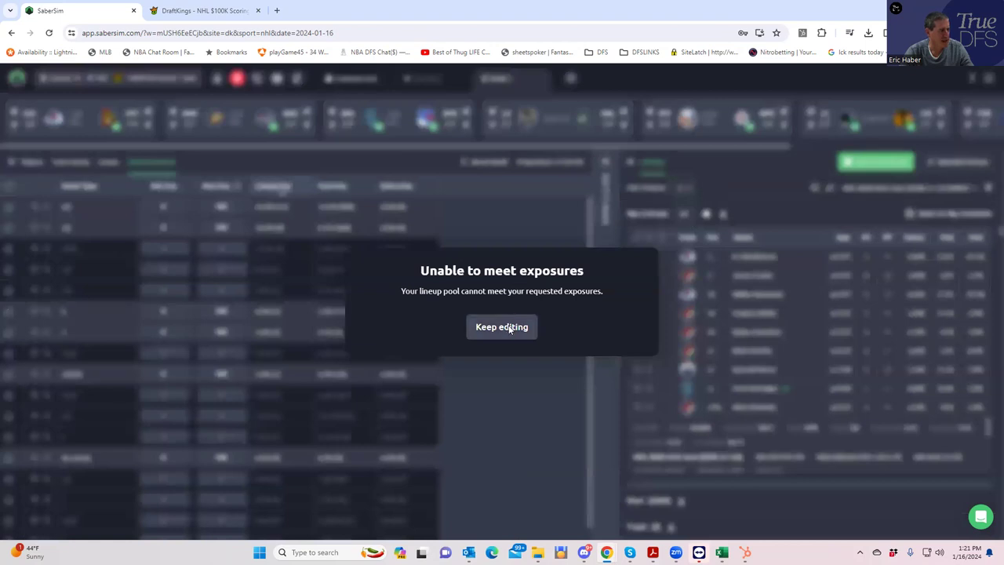
left_click(494, 327)
left_click(690, 189)
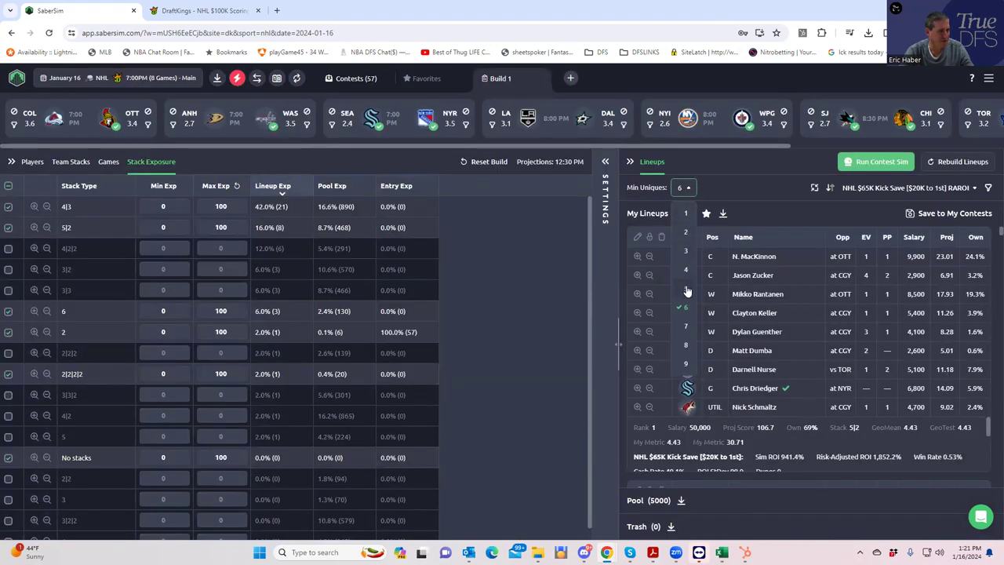
left_click(687, 289)
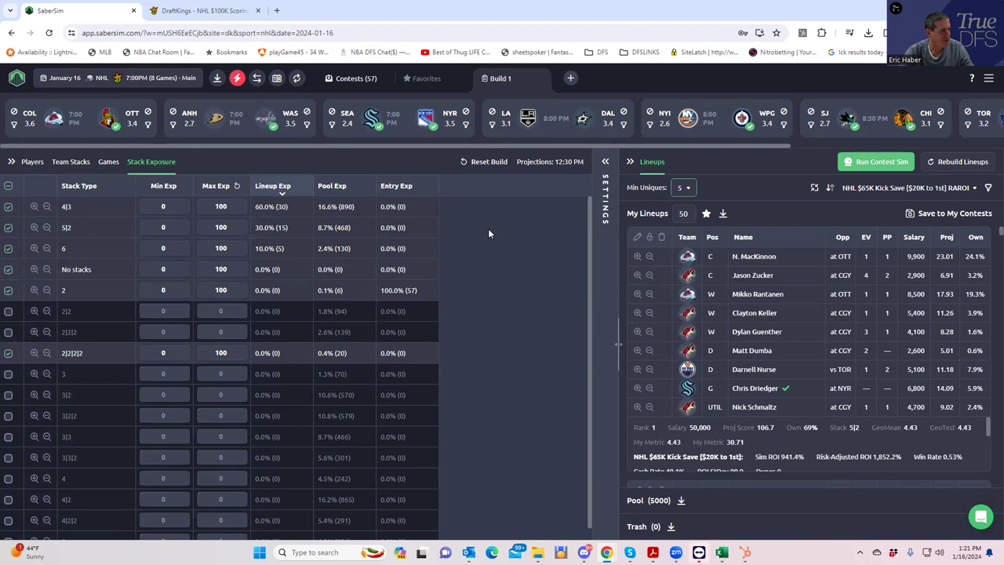
- In the team stacks, set EDM's projected goals to 3.9 and then back to 3.8, applying each change to the games
left_click(70, 163)
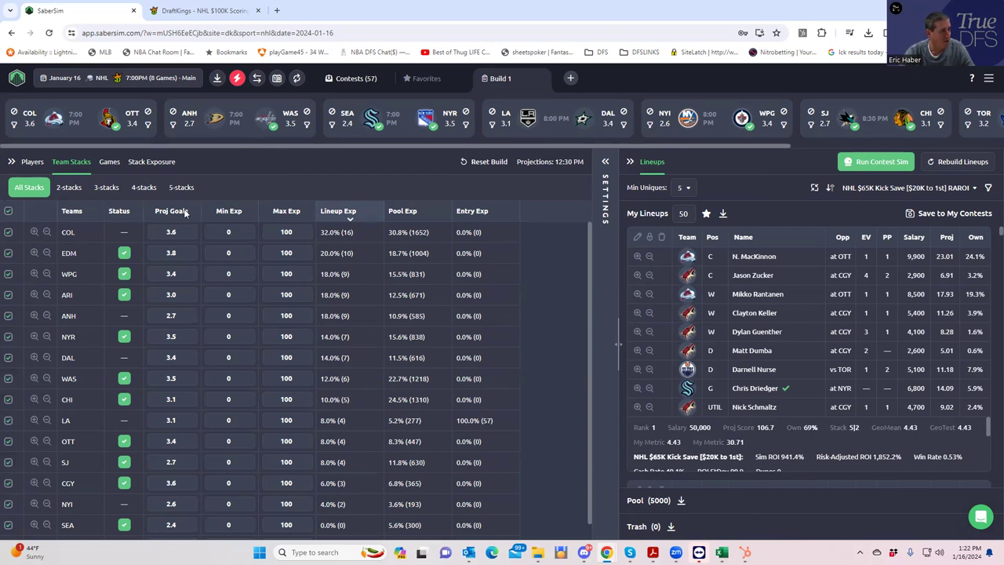
left_click(152, 251)
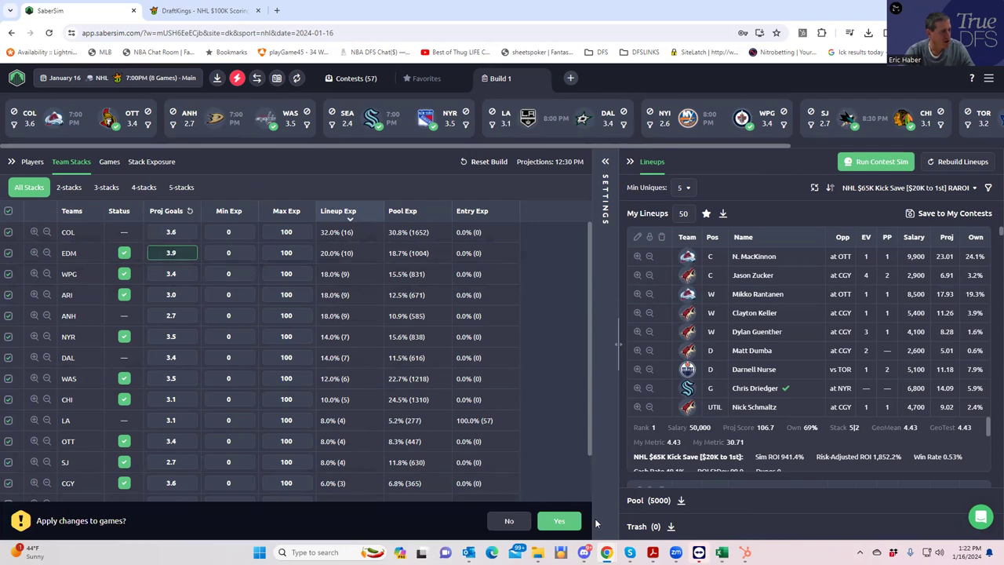
left_click(561, 525)
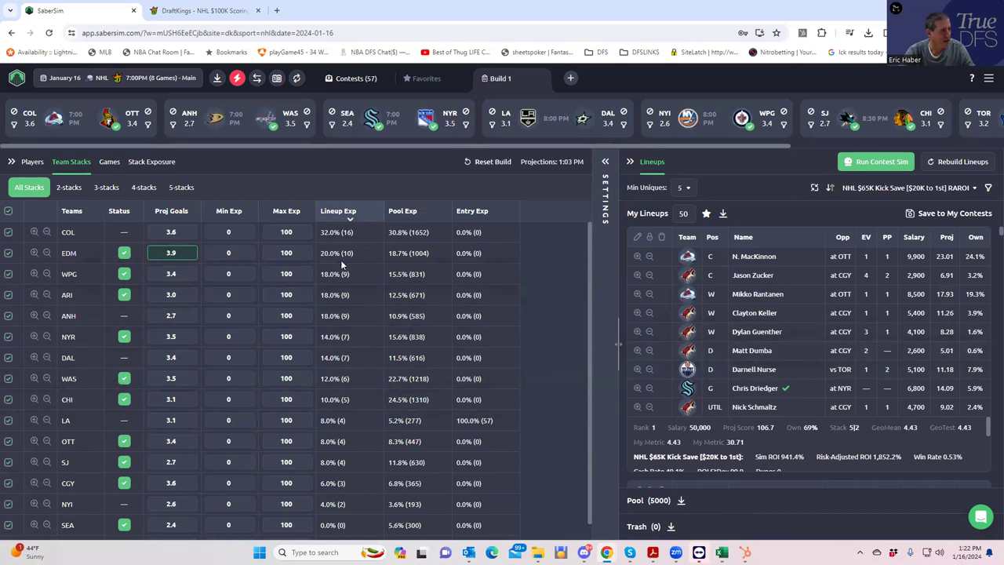
mouse_move(180, 252)
scroll(191, 259, "down", 1)
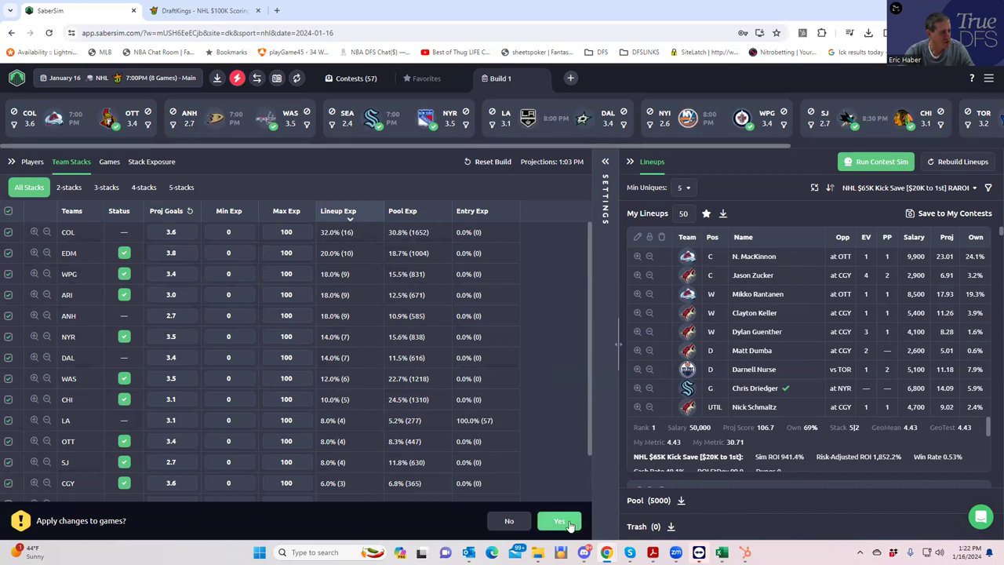
left_click(564, 522)
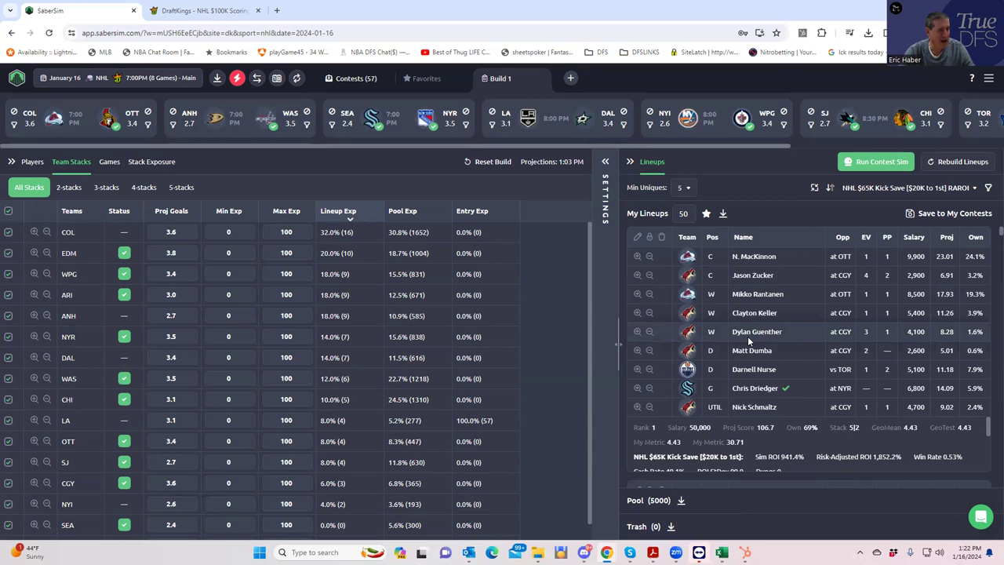
- Save the 50 lineups only to the NHL $65K Kick Save contest entries and leave the saving dialog
left_click(909, 217)
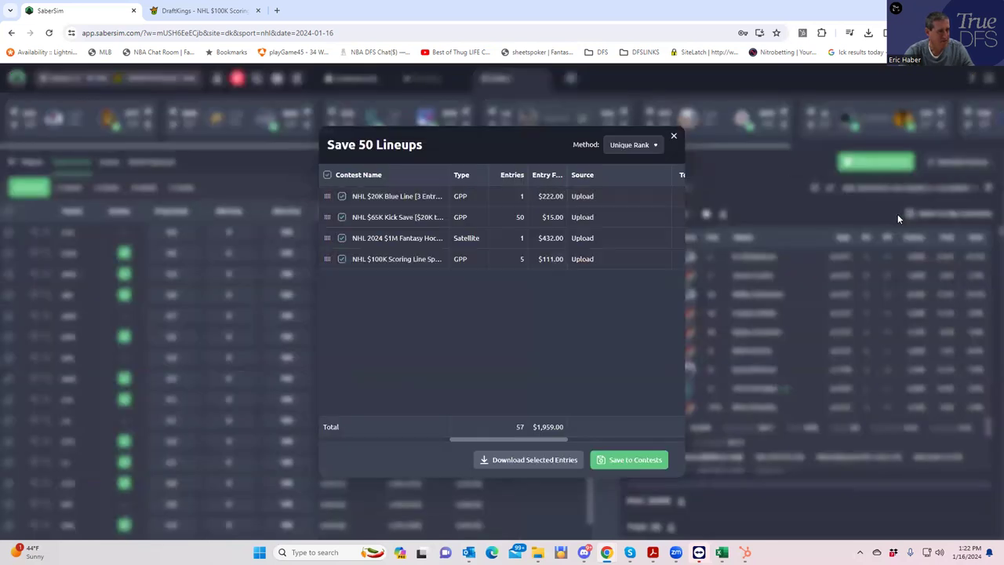
left_click(327, 177)
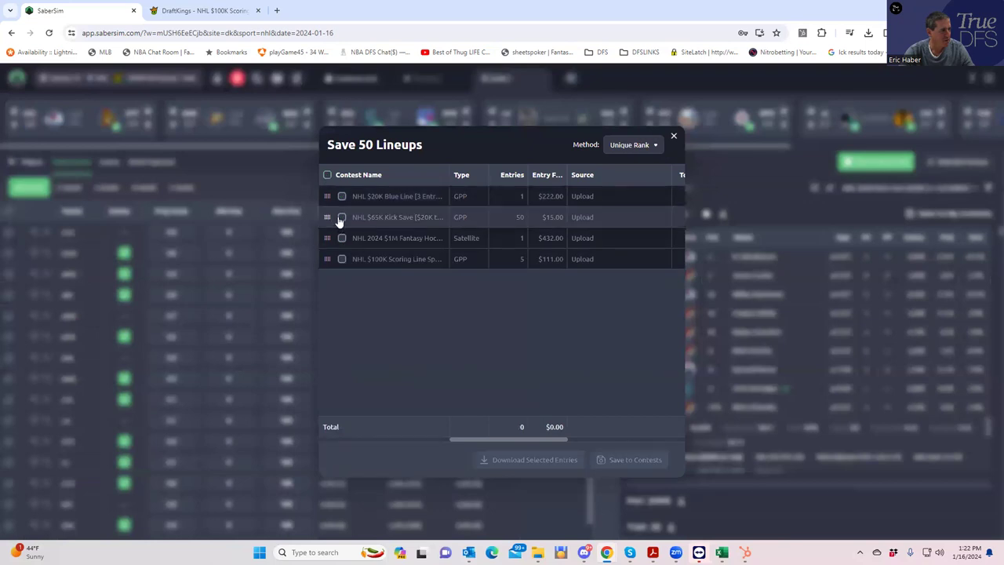
left_click(342, 217)
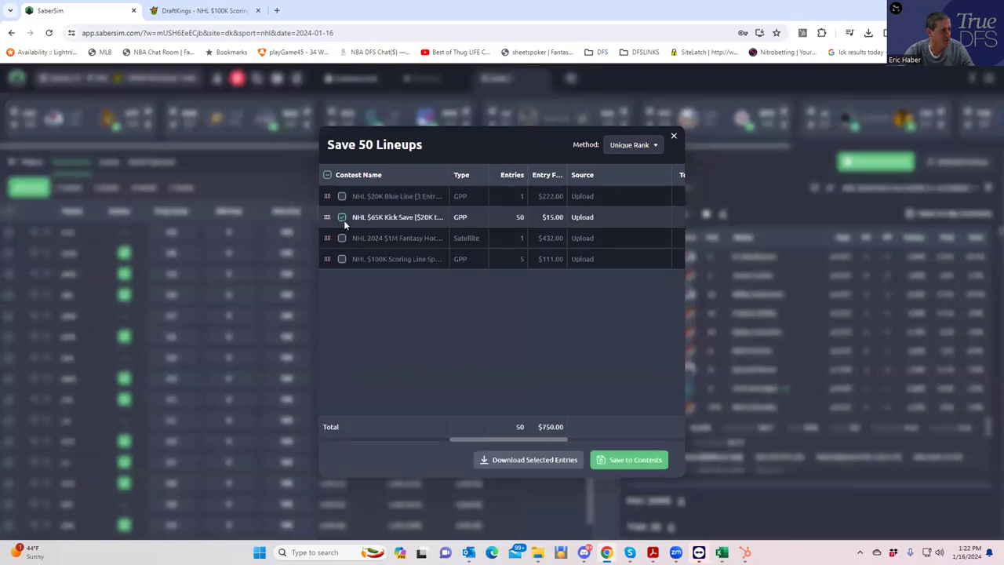
left_click(619, 462)
left_click(674, 139)
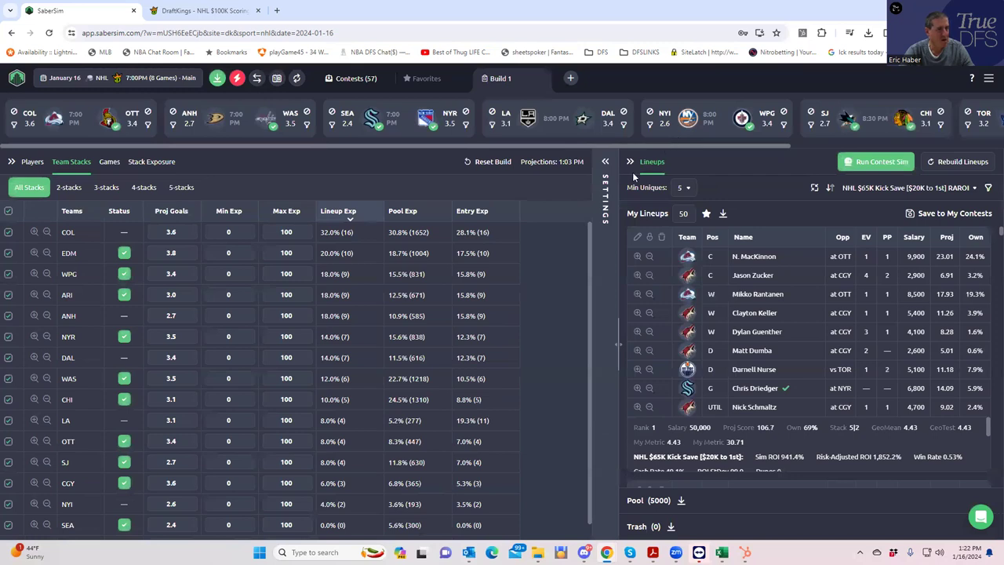
- Rank the lineups by the NHL $100K Scoring Line Special RAROI, reduce them to 5, and show their stack exposure
left_click(903, 190)
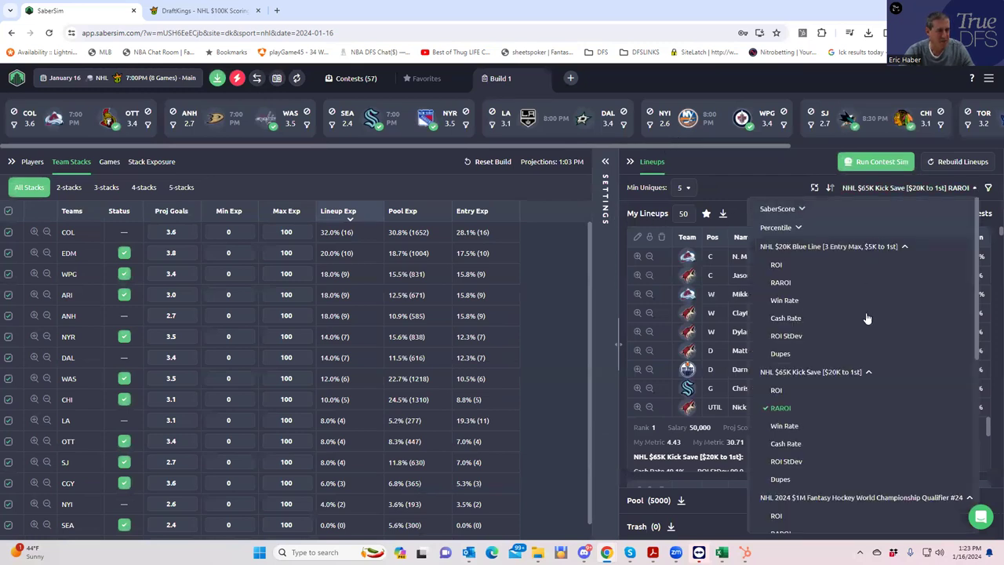
scroll(885, 430, "down", 3)
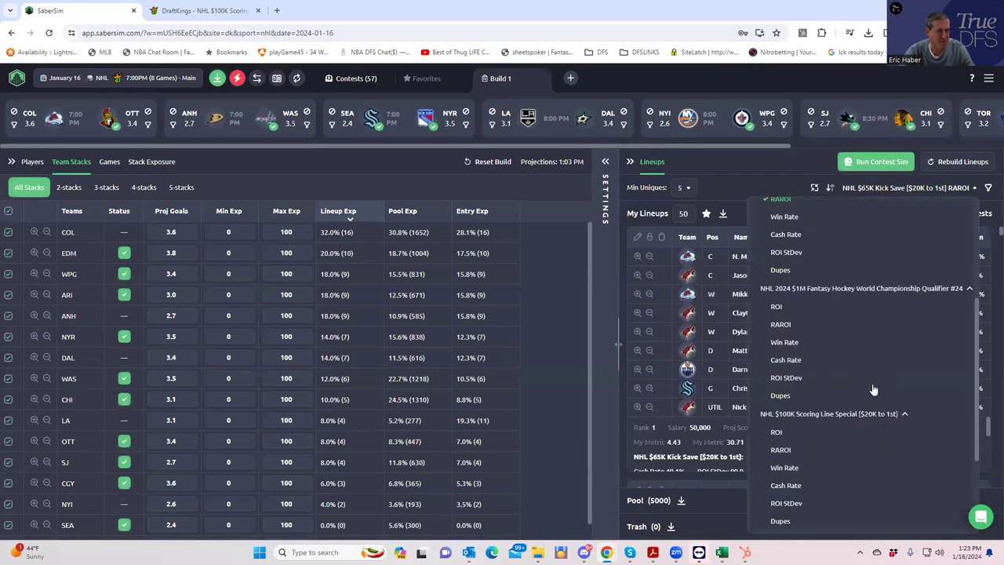
left_click(781, 450)
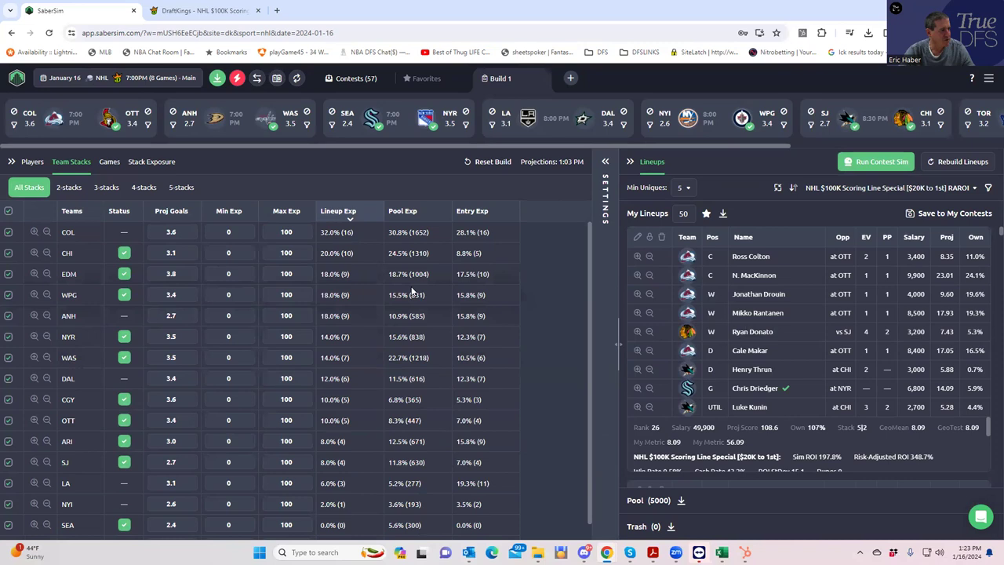
left_click(664, 217)
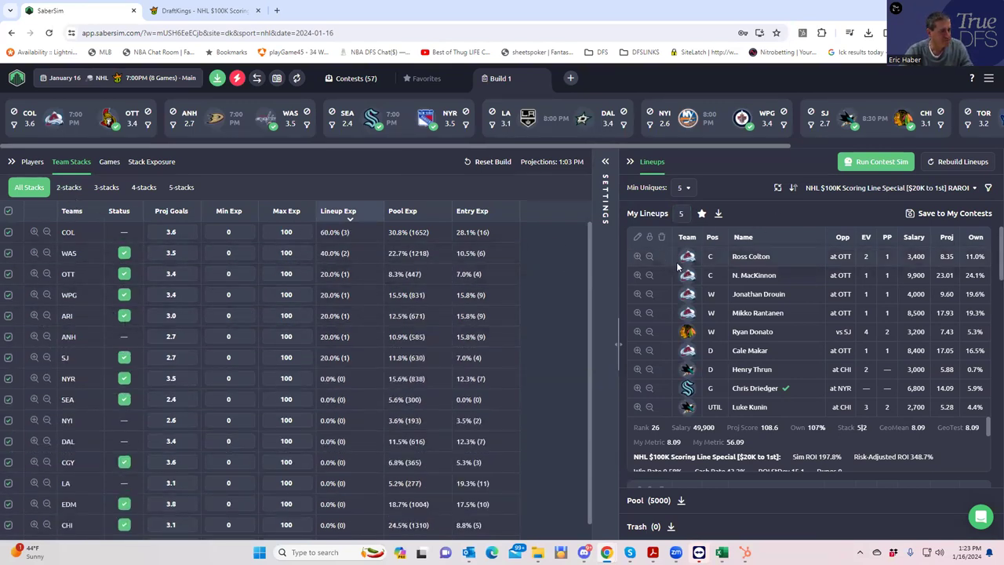
left_click(153, 165)
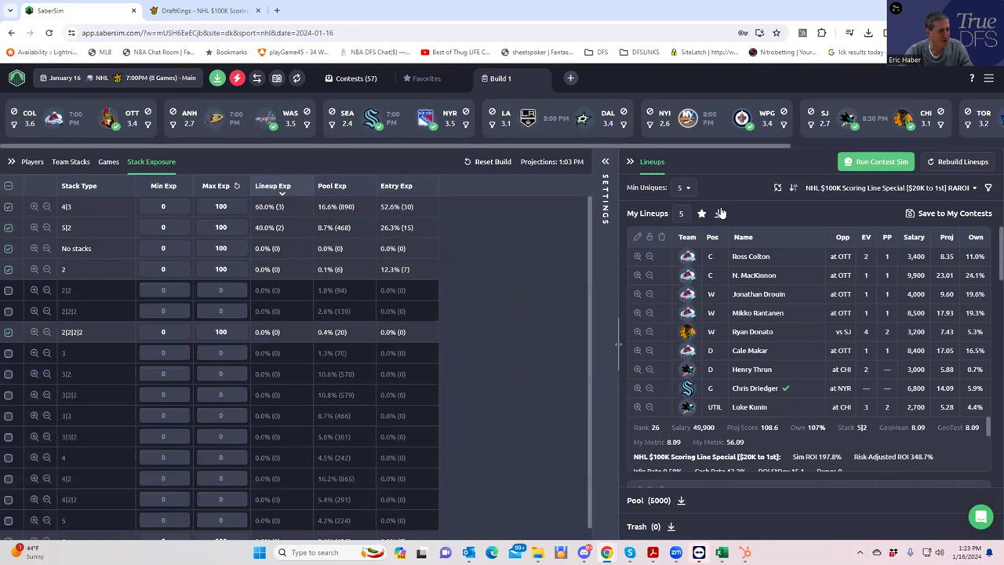
- Save the 5 lineups only to the NHL $100K Scoring Line Special contest entries and leave the saving dialog
left_click(912, 219)
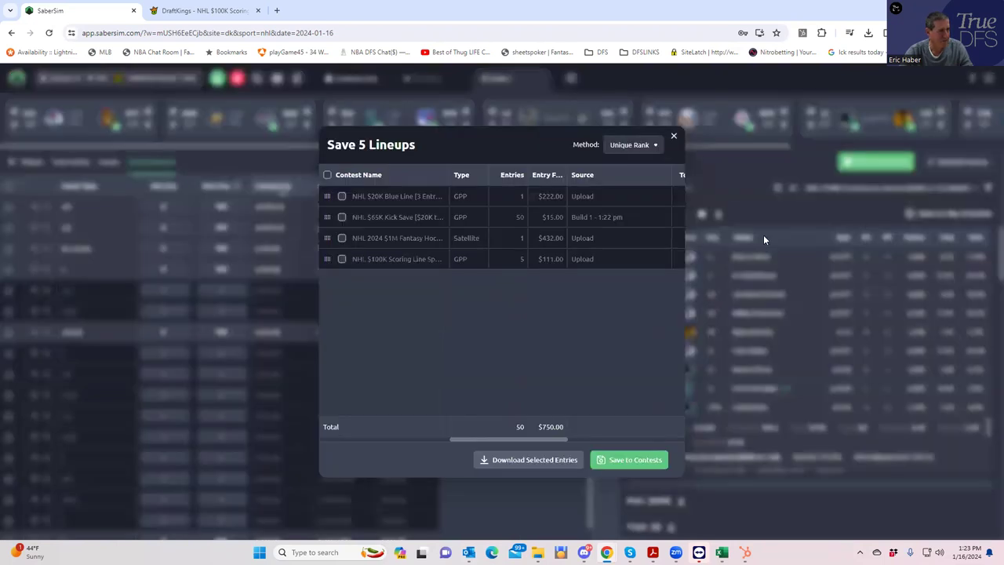
left_click(342, 217)
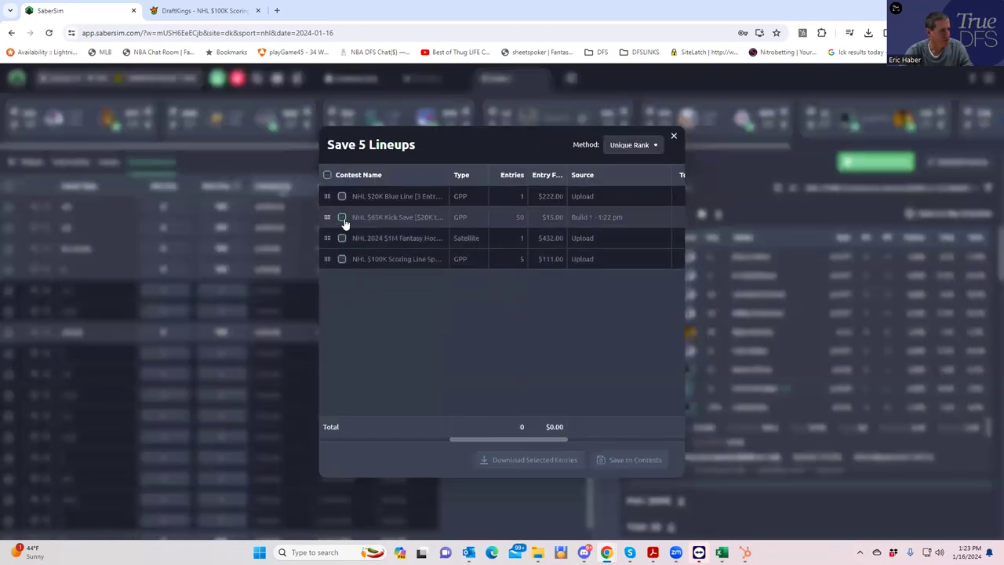
left_click(342, 219)
left_click(343, 259)
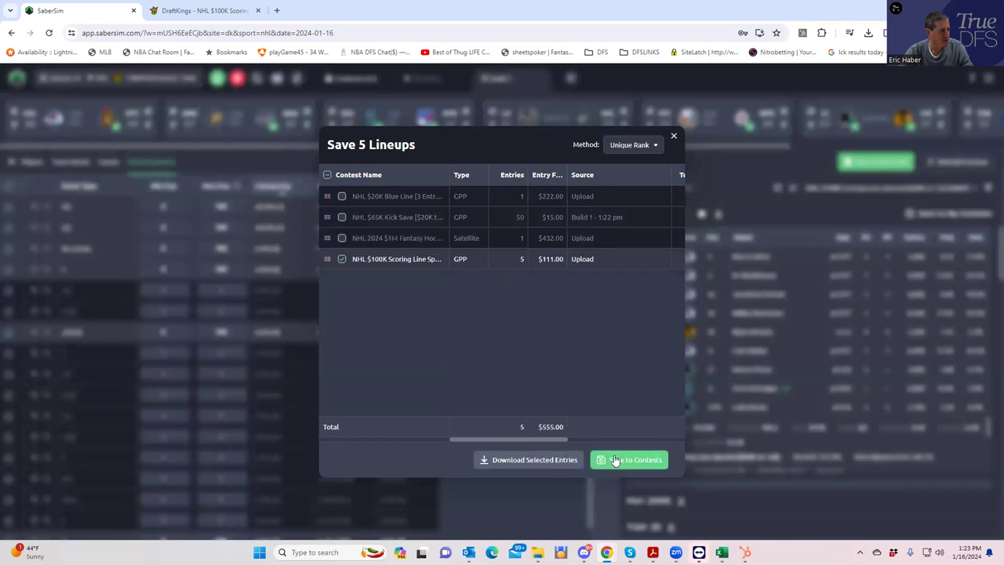
left_click(609, 458)
left_click(674, 139)
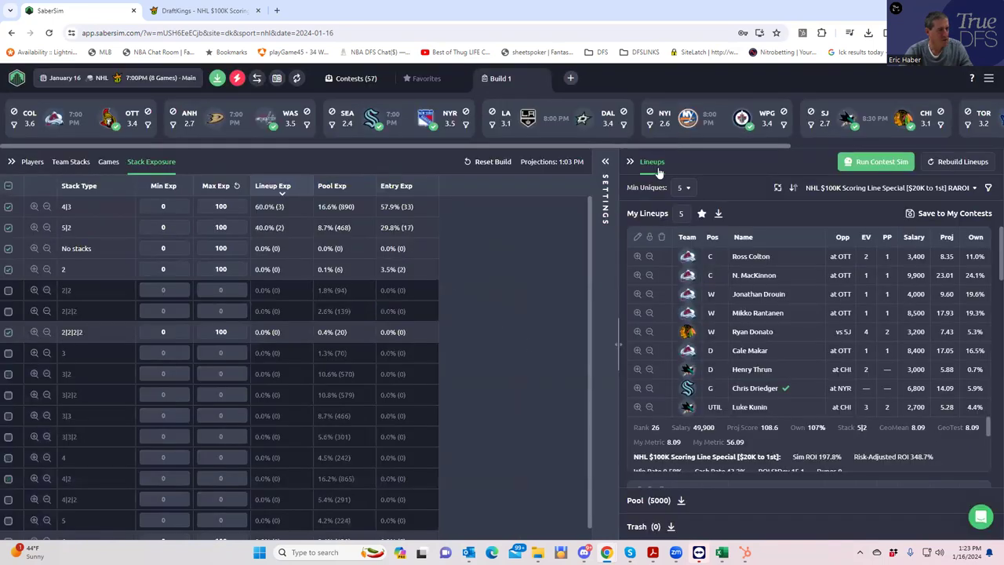
- Rank the lineups by the NHL $20K Blue Line RAROI and reduce them to 1
left_click(861, 190)
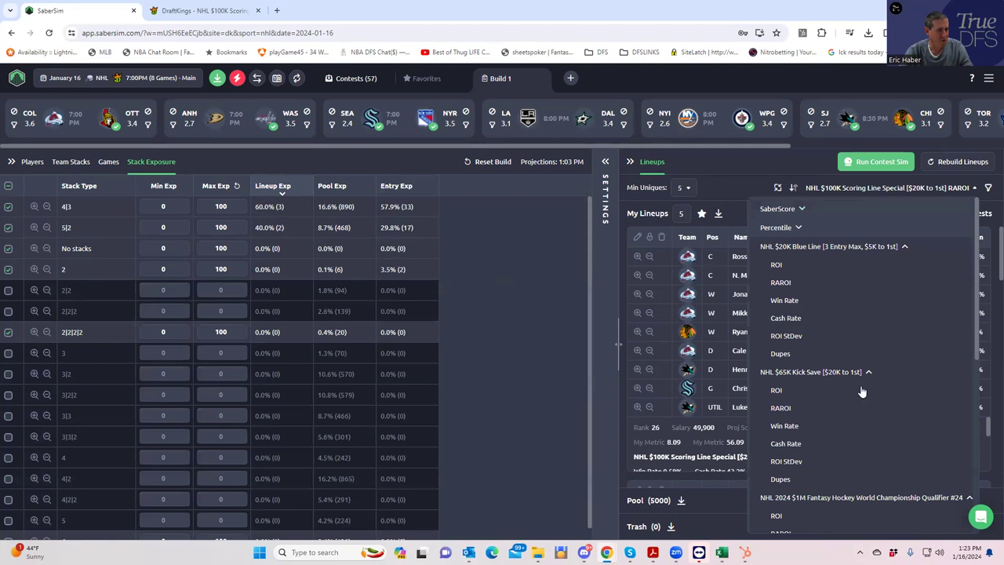
left_click(780, 284)
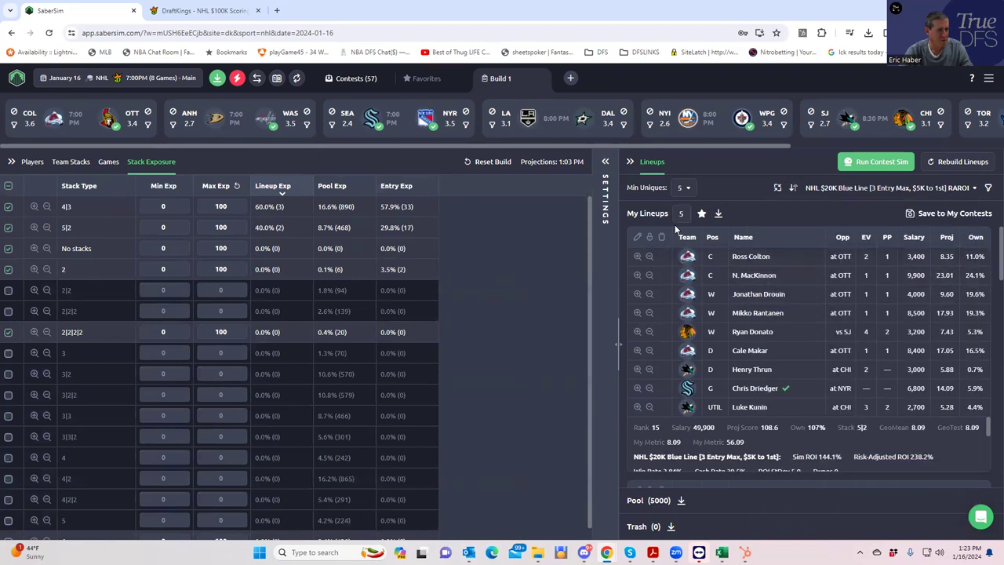
key("BackSpace")
type("1")
key("Return")
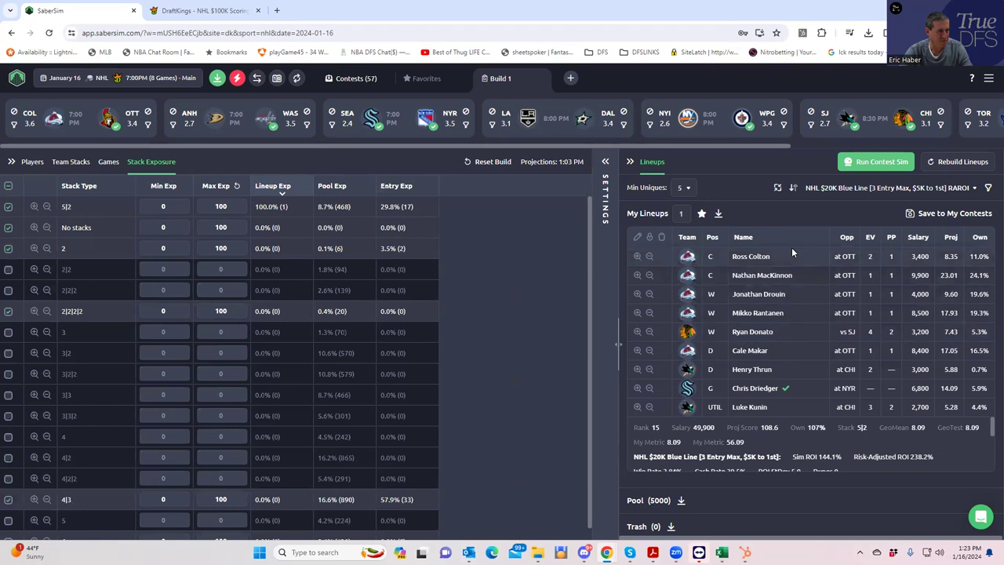
- Save the single lineup only to the NHL $20K Blue Line contest entry and leave the saving dialog
left_click(910, 218)
left_click(341, 260)
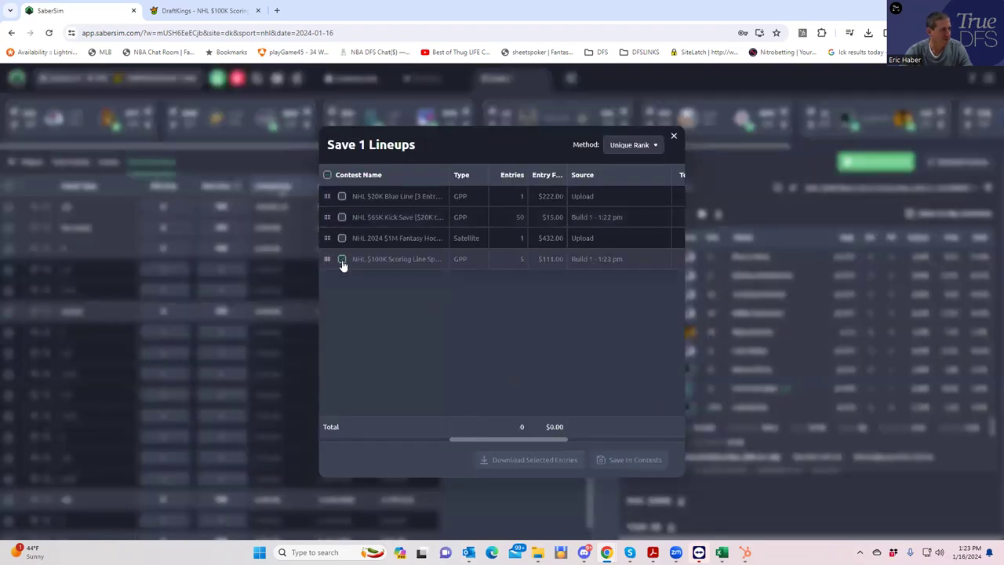
left_click(342, 197)
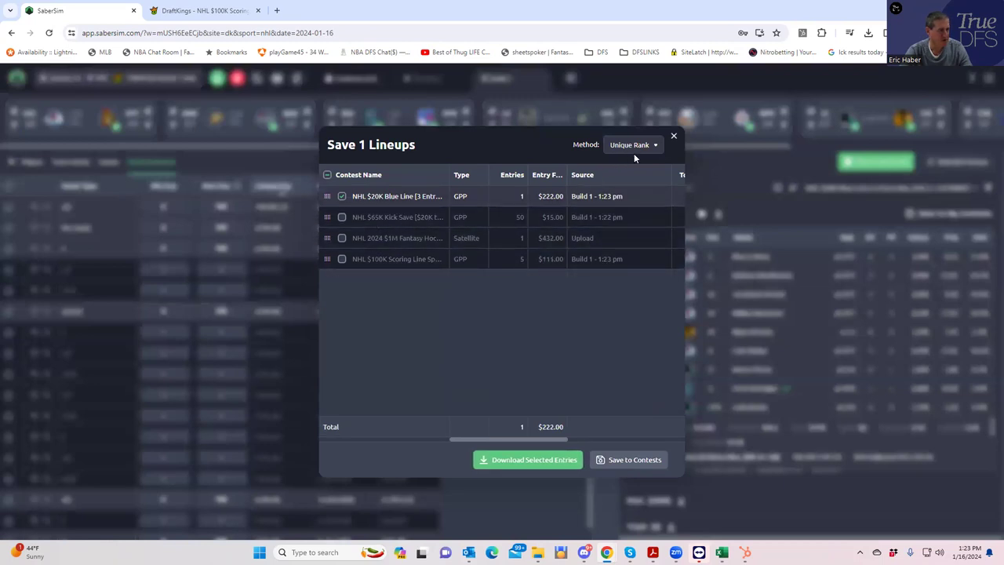
left_click(675, 139)
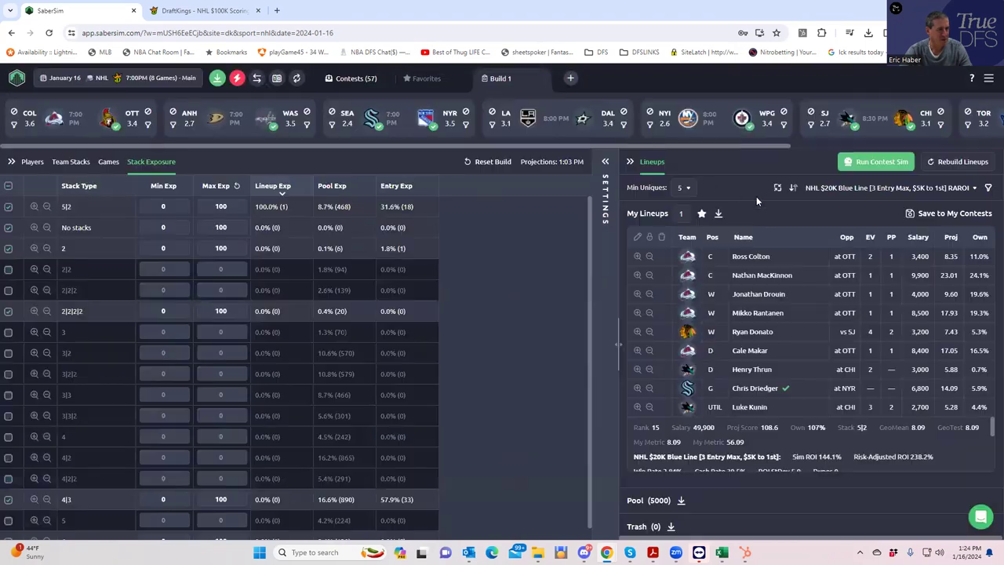
- Rank by the NHL 2024 $1M Fantasy Hockey World Championship Qualifier #24 RAROI and save the single lineup only to that contest
left_click(847, 188)
scroll(827, 466, "down", 1)
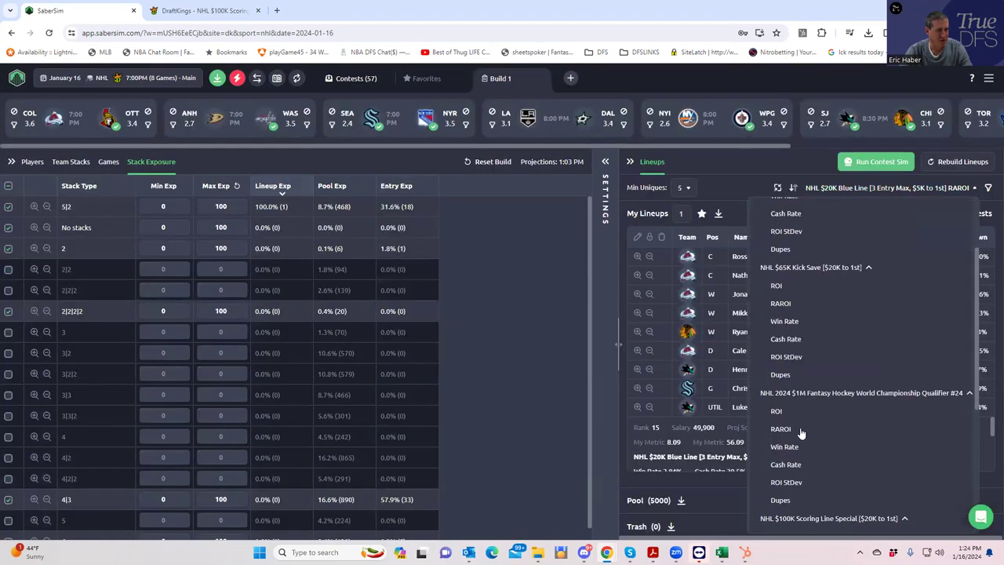
left_click(782, 429)
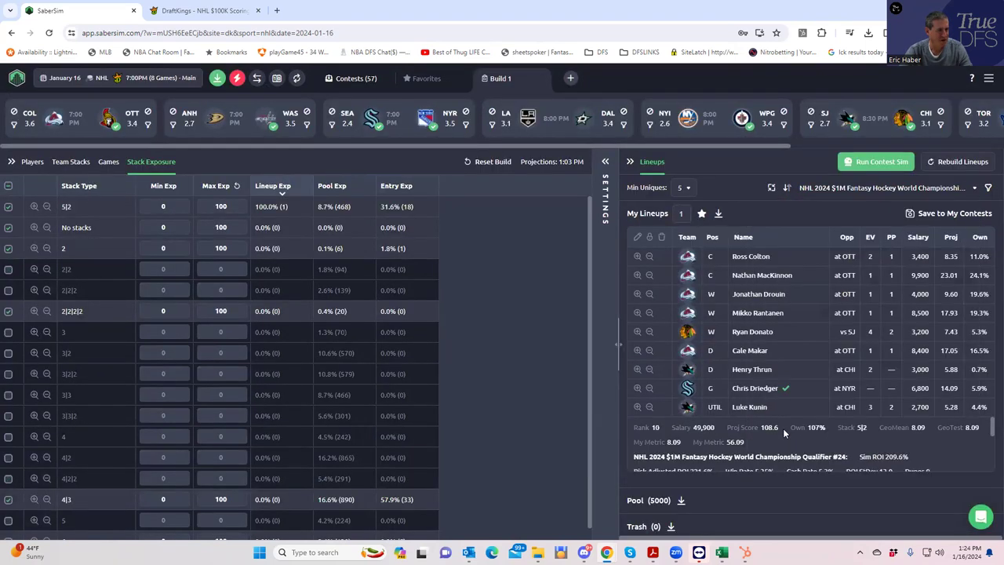
left_click(914, 214)
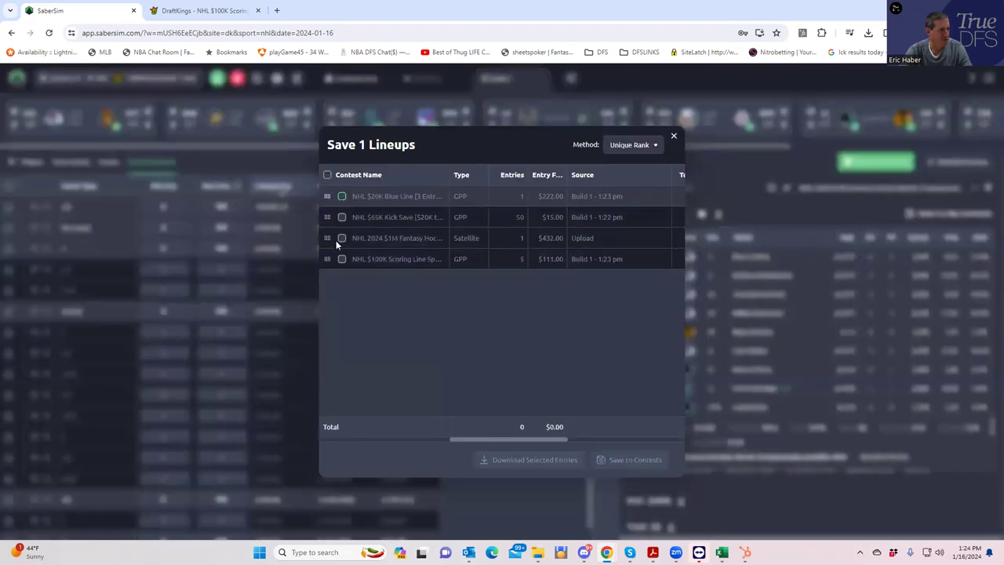
left_click(342, 237)
left_click(638, 464)
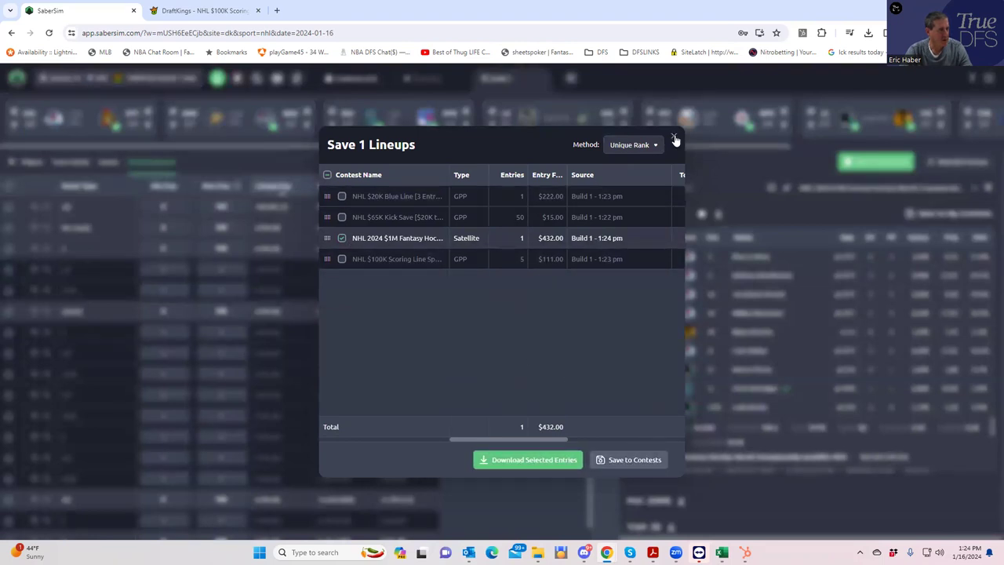
left_click(675, 140)
- Export the saved contest entries and upload the file entries_dk_nhl_2024-01-16_main on the DraftKings edit entries page
left_click(217, 78)
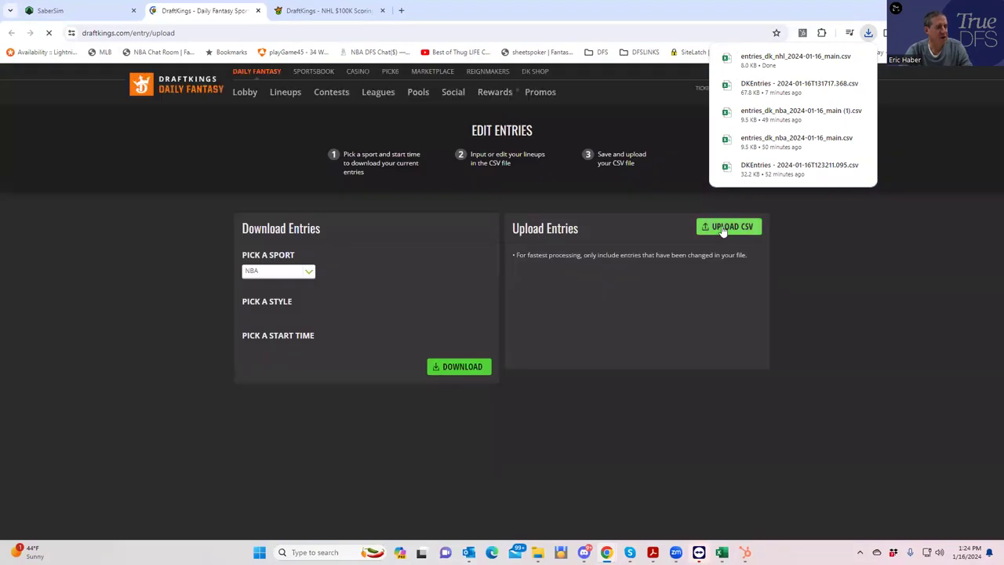
left_click(724, 227)
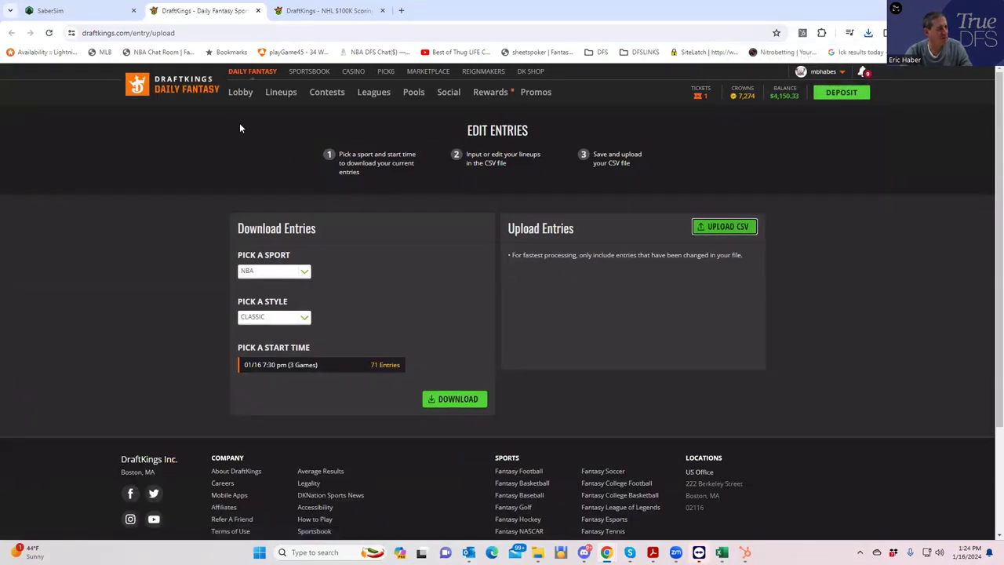
left_click(697, 233)
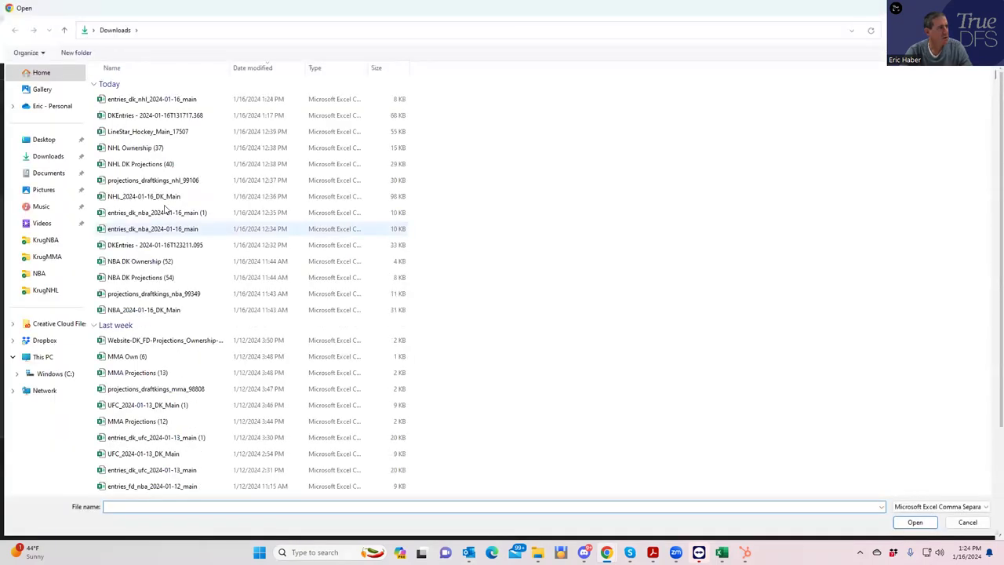
left_click(161, 101)
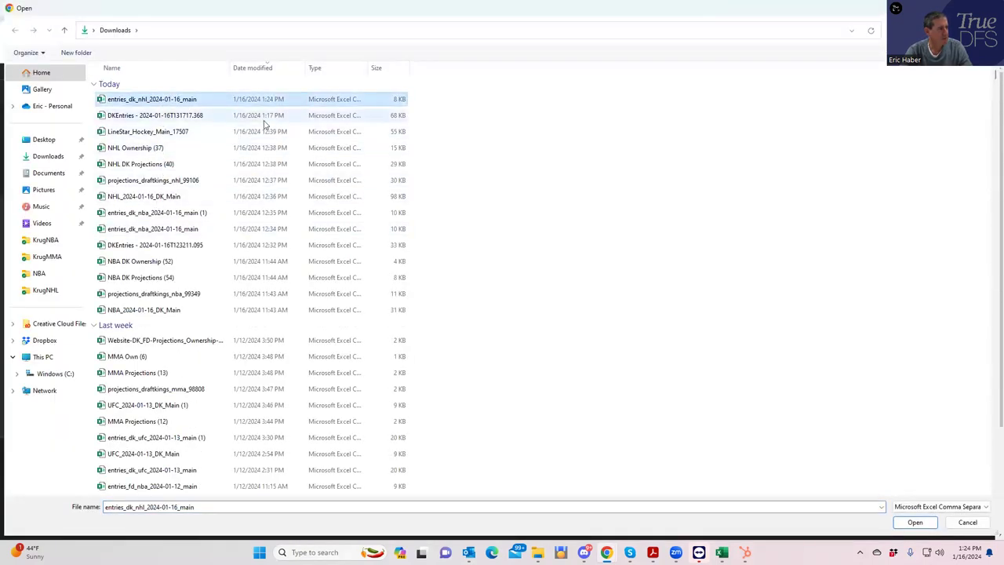
left_click(914, 522)
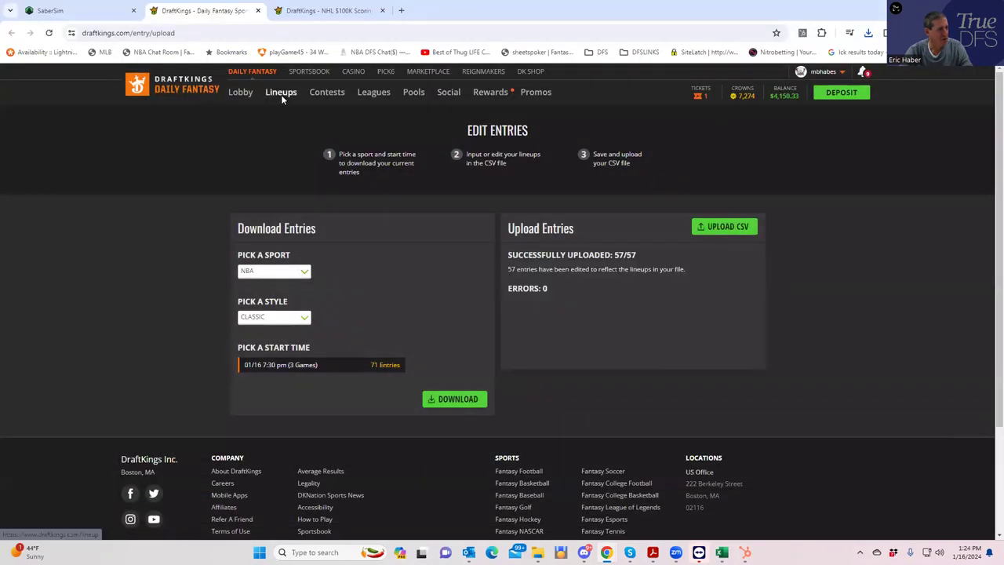
- Look over the upcoming lineups on DraftKings, and switch back to SaberSim to review the build's game exposures
left_click(281, 94)
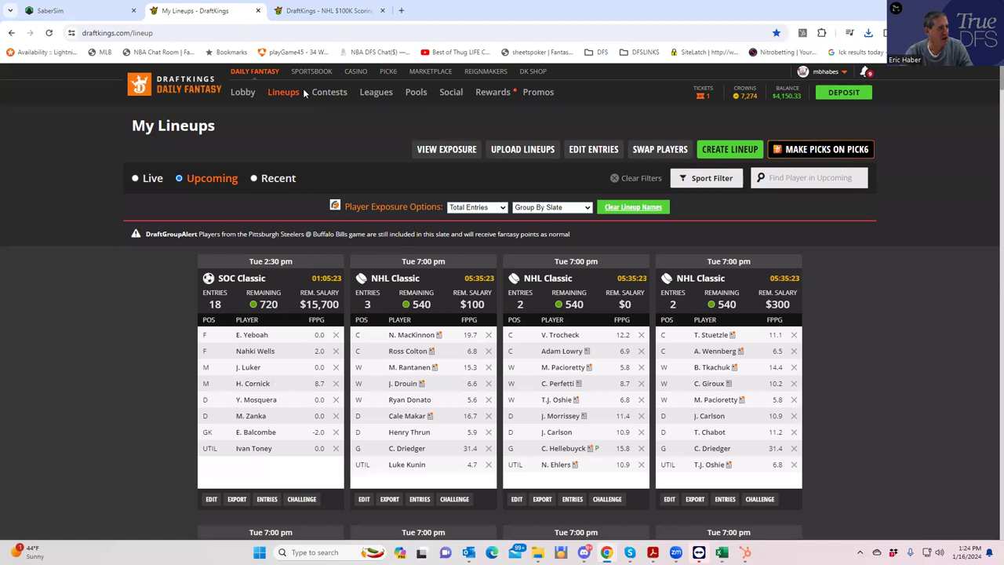
left_click(77, 11)
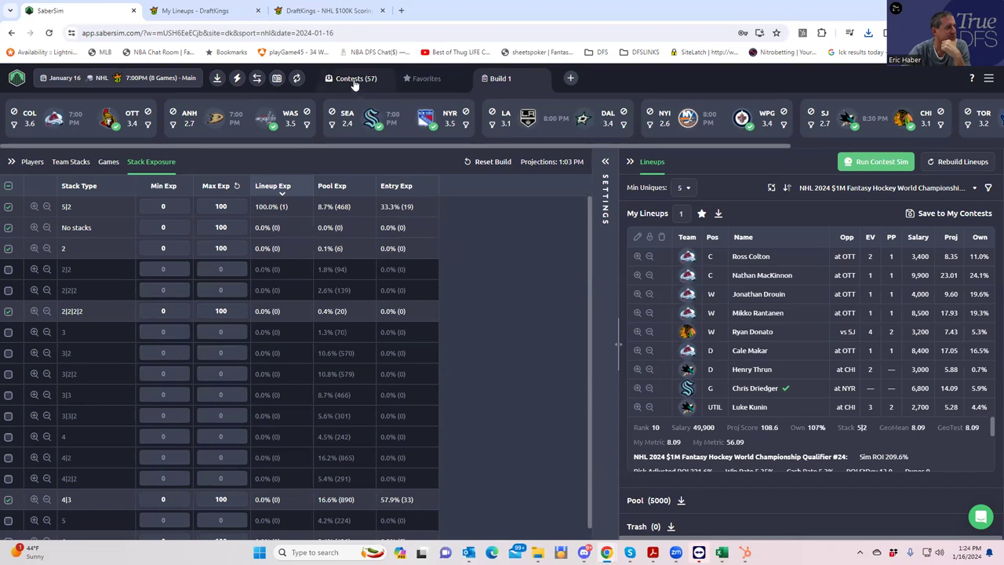
left_click(58, 165)
left_click(113, 164)
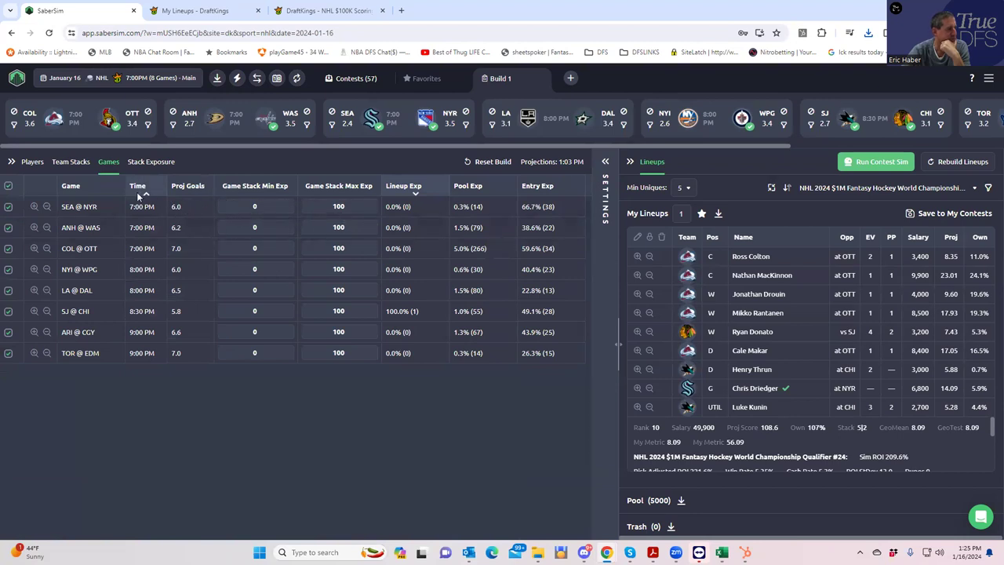
- In the team stacks, set the projected goals to 3.9 for EDM and 3.3 for TOR
left_click(76, 165)
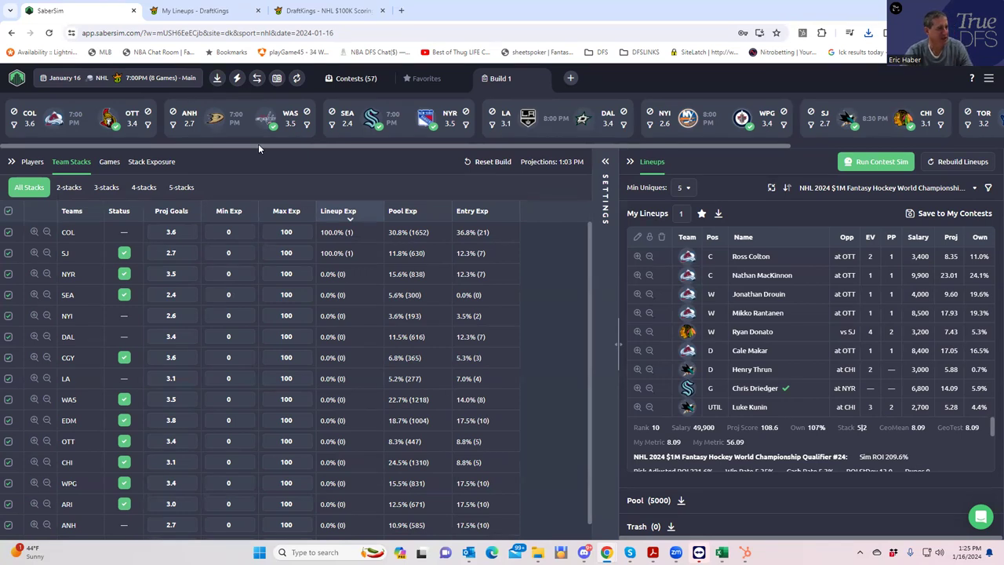
left_click_drag(710, 147, 917, 141)
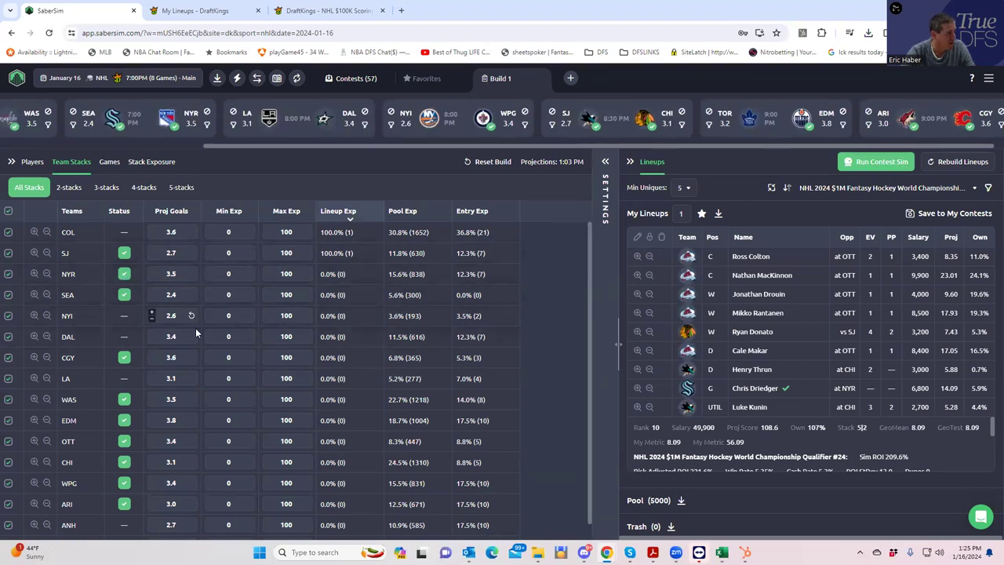
mouse_move(189, 422)
left_click(151, 417)
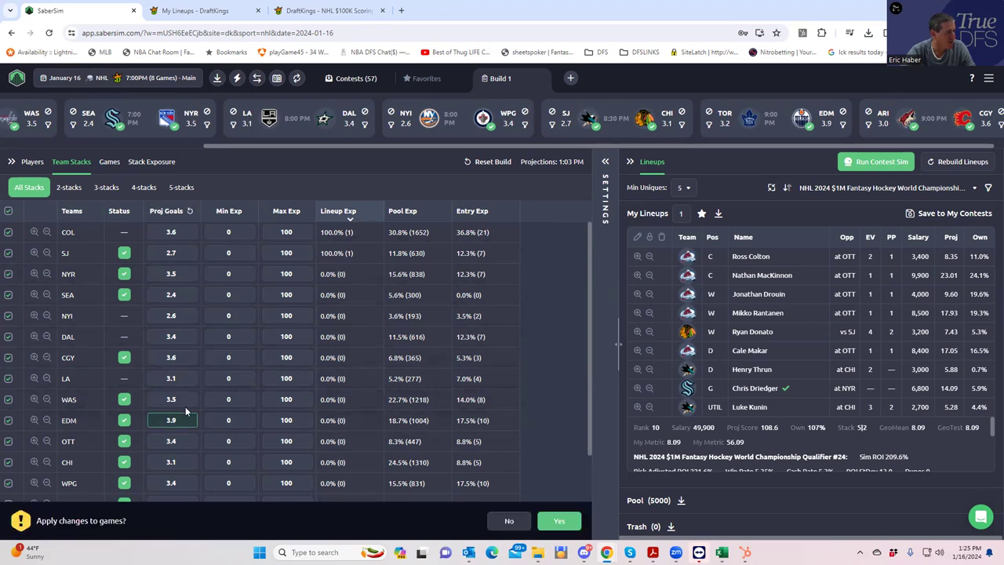
mouse_move(165, 443)
scroll(161, 455, "down", 2)
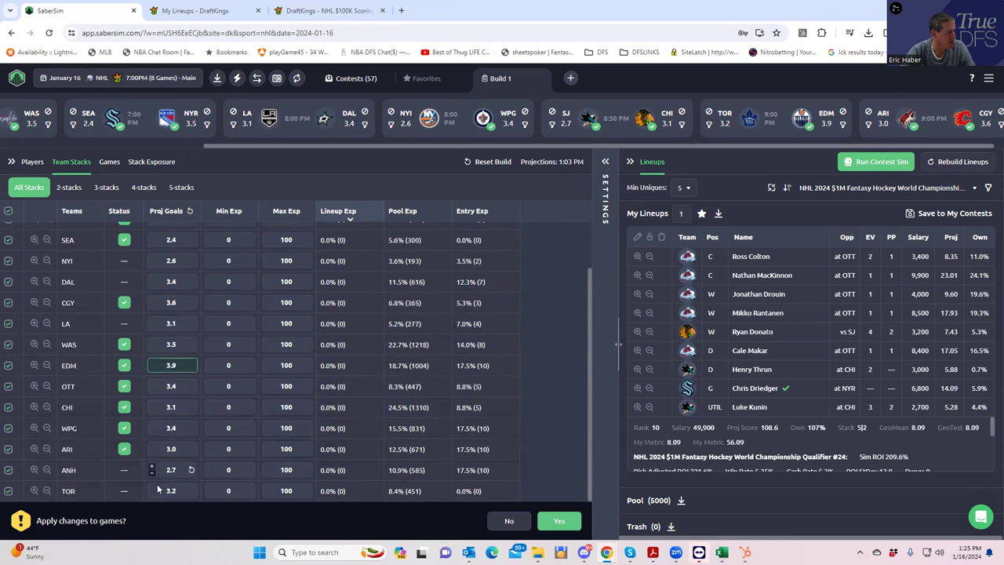
left_click(151, 487)
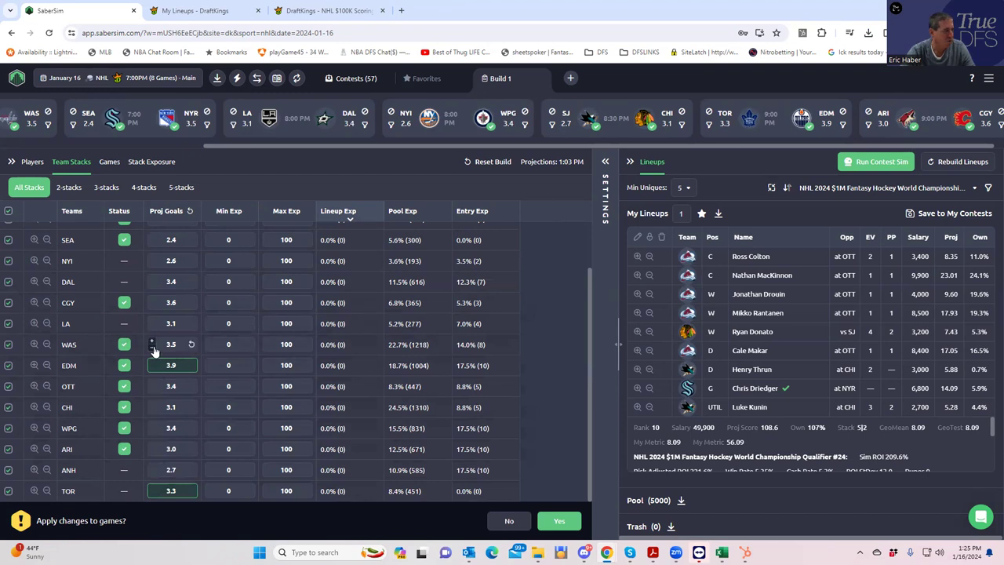
- Set the projected goals to 3.1 for ARI and 3.7 for CGY, and apply the changes to the games
scroll(155, 349, "up", 2)
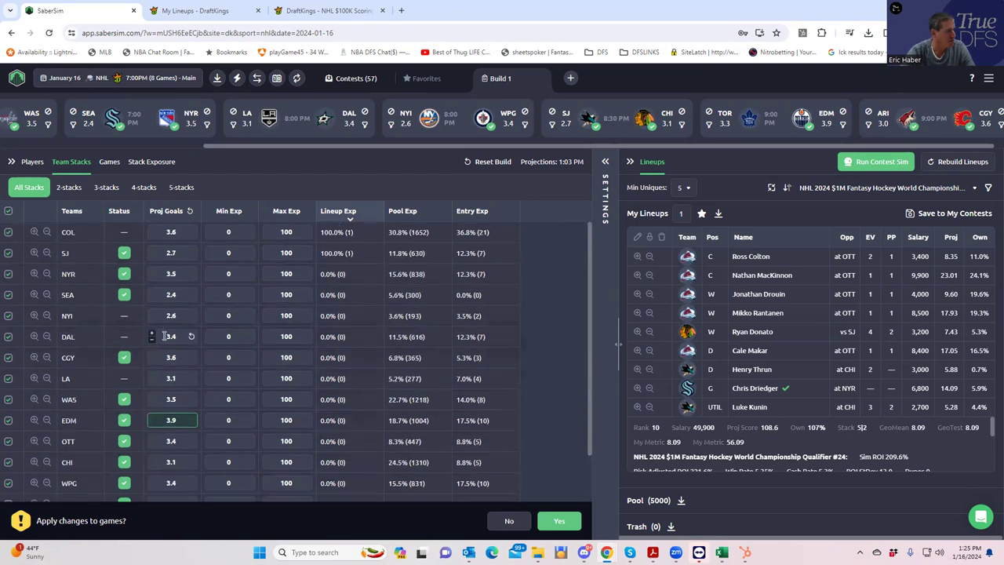
scroll(164, 337, "down", 2)
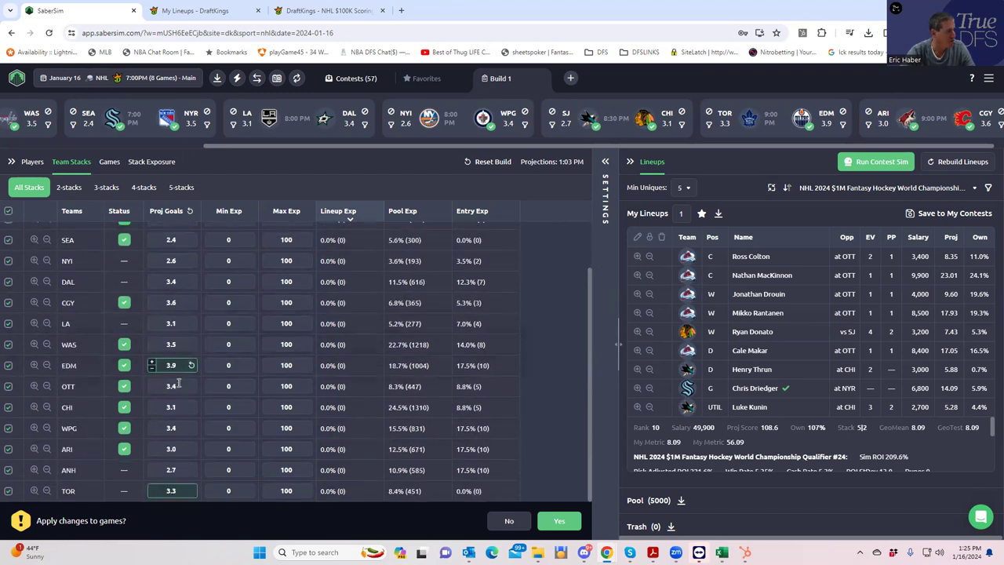
left_click(150, 444)
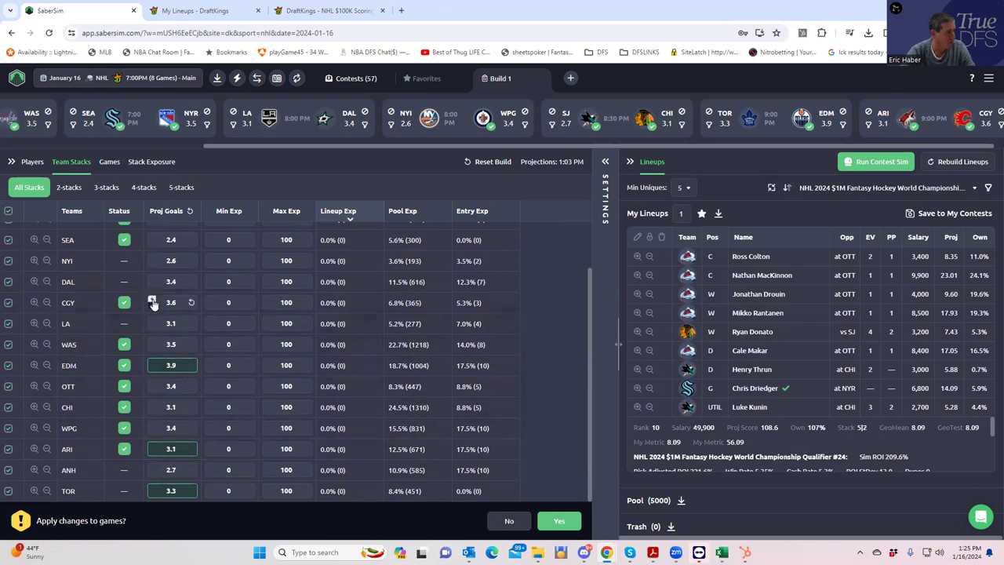
left_click(153, 302)
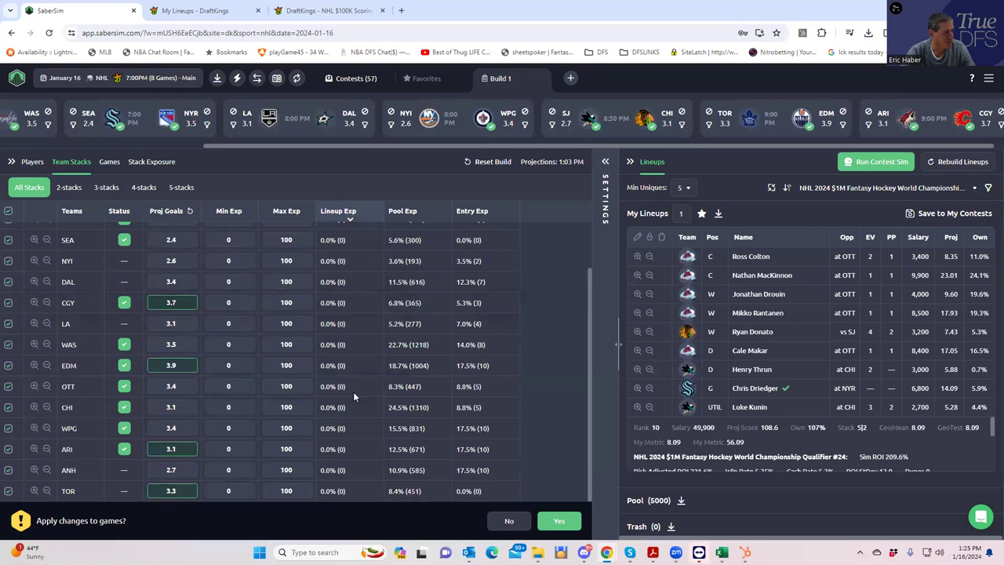
left_click(559, 522)
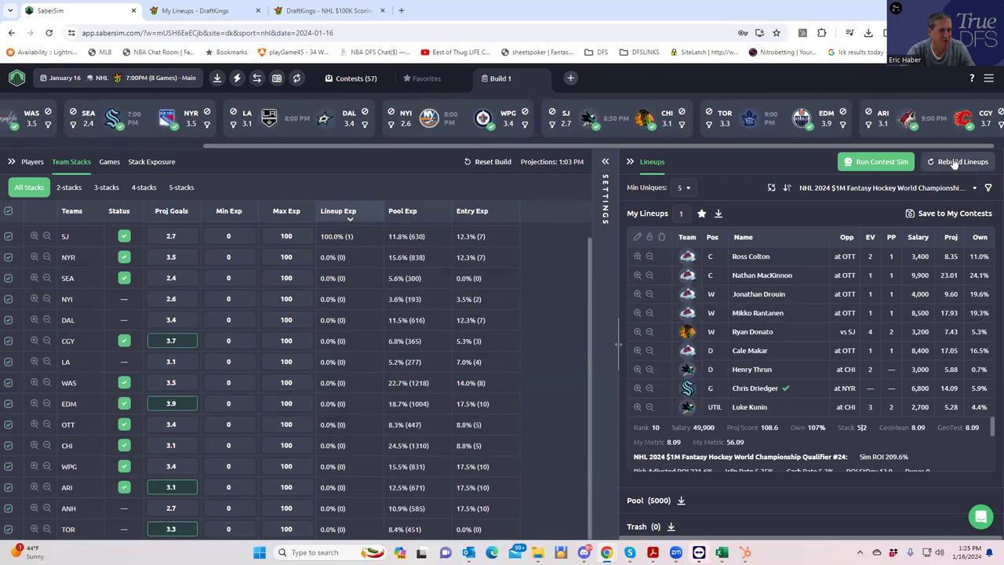
- Set the number of lineups to 50 and rebuild the lineups with the adjusted projected goals
double_click(679, 214)
type("50")
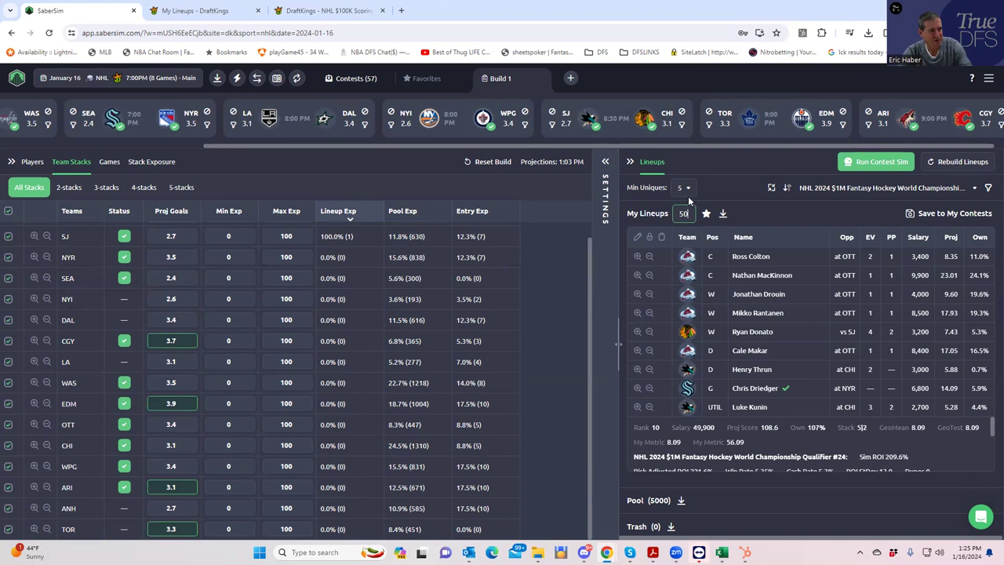
key("Return")
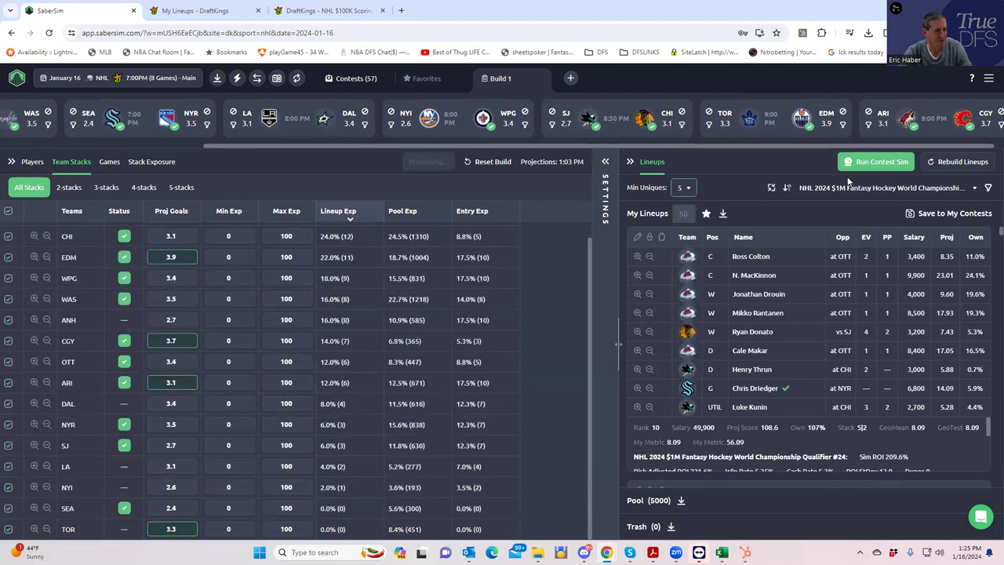
left_click(934, 163)
left_click(525, 345)
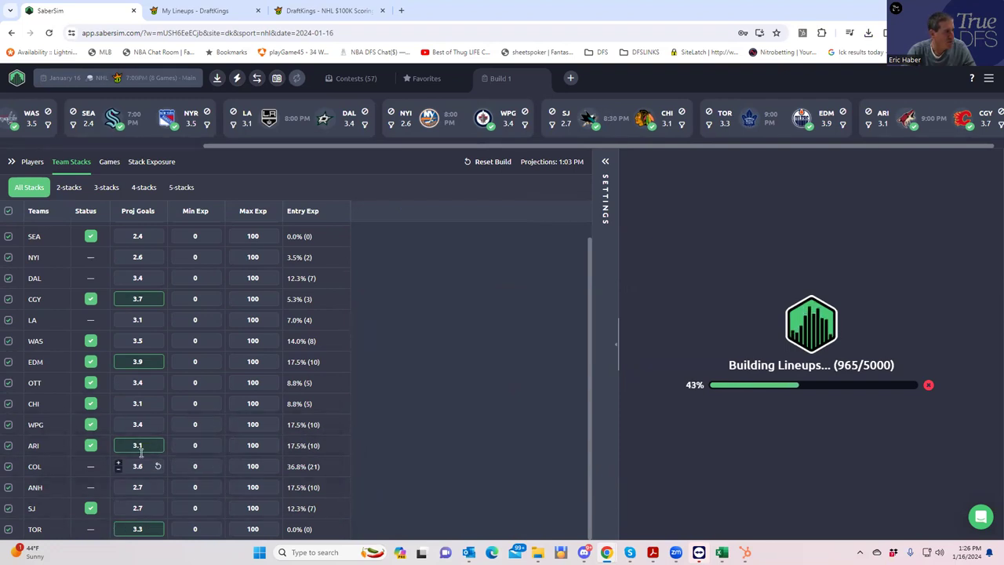
- Check the rebuilt lineups' team and stack type exposures, and set the minimum uniques to 4
mouse_move(142, 422)
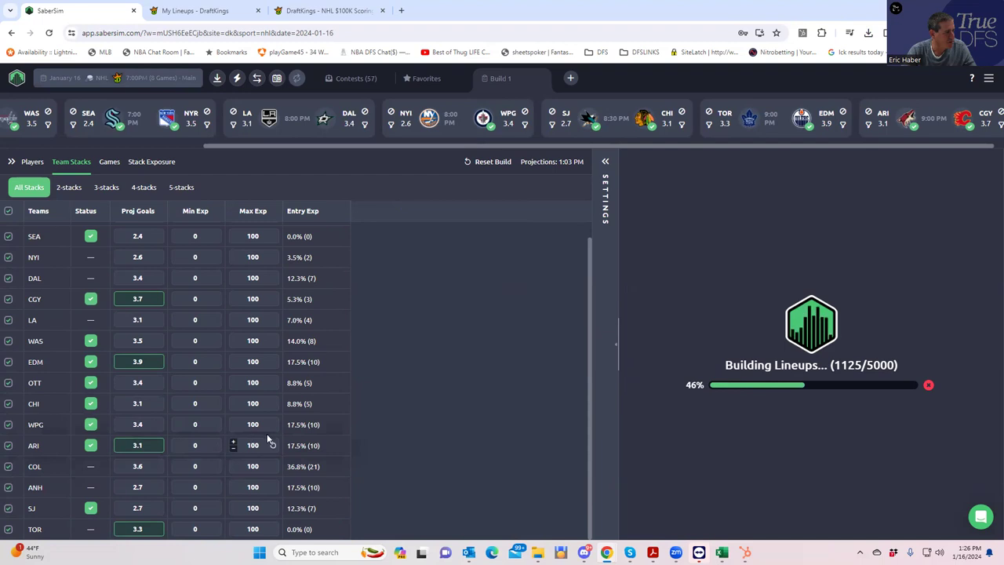
mouse_move(142, 377)
mouse_move(159, 305)
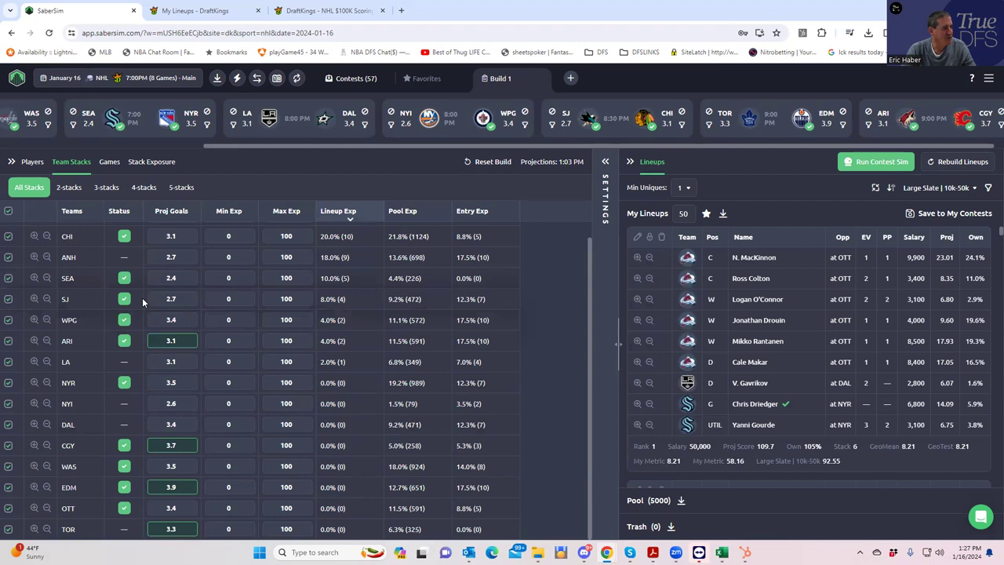
scroll(457, 287, "up", 1)
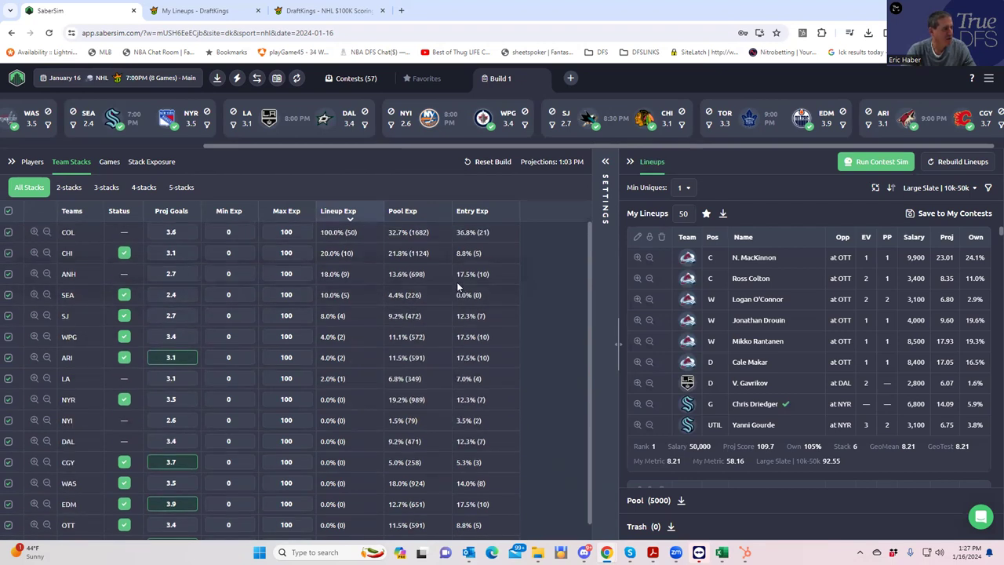
left_click(149, 163)
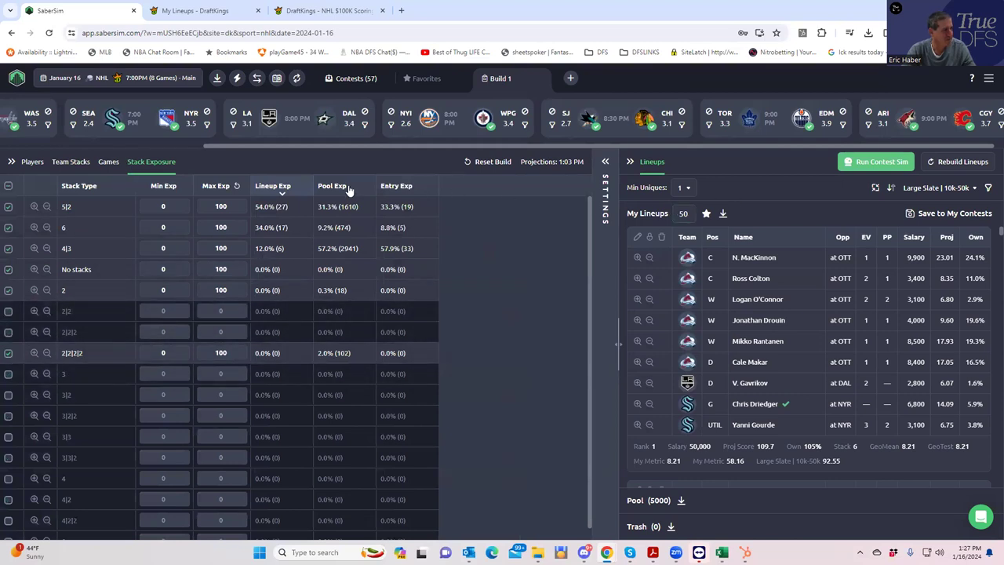
left_click(684, 188)
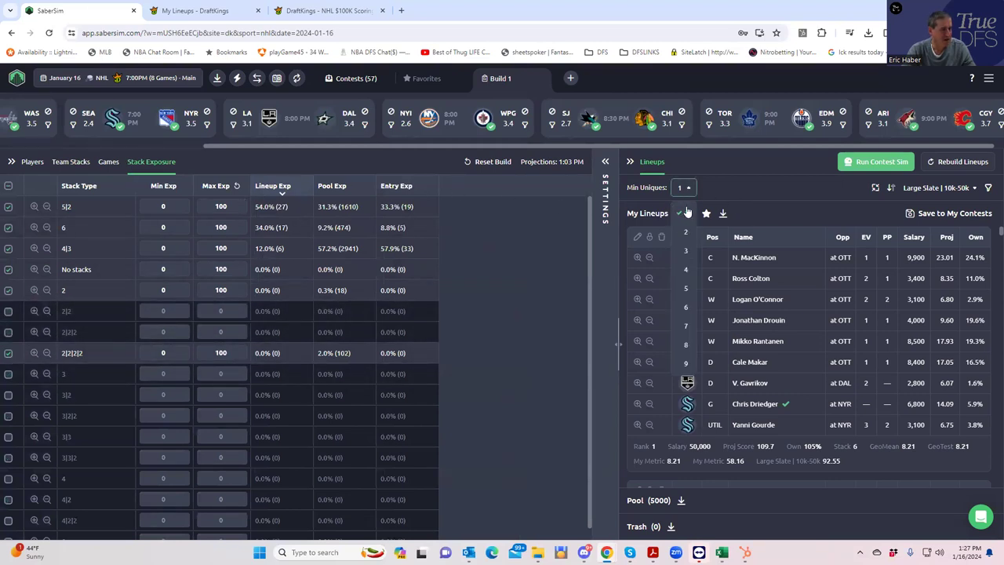
left_click(686, 271)
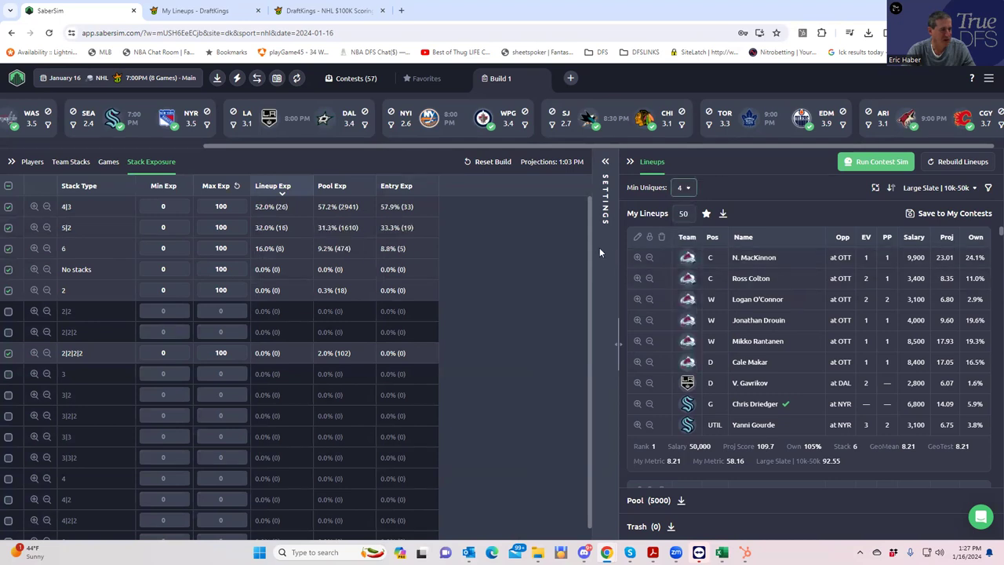
- Run the contest sim on the new build and rank the lineups by the NHL $65K Kick Save [$20K to 1st] RAROI
left_click(32, 162)
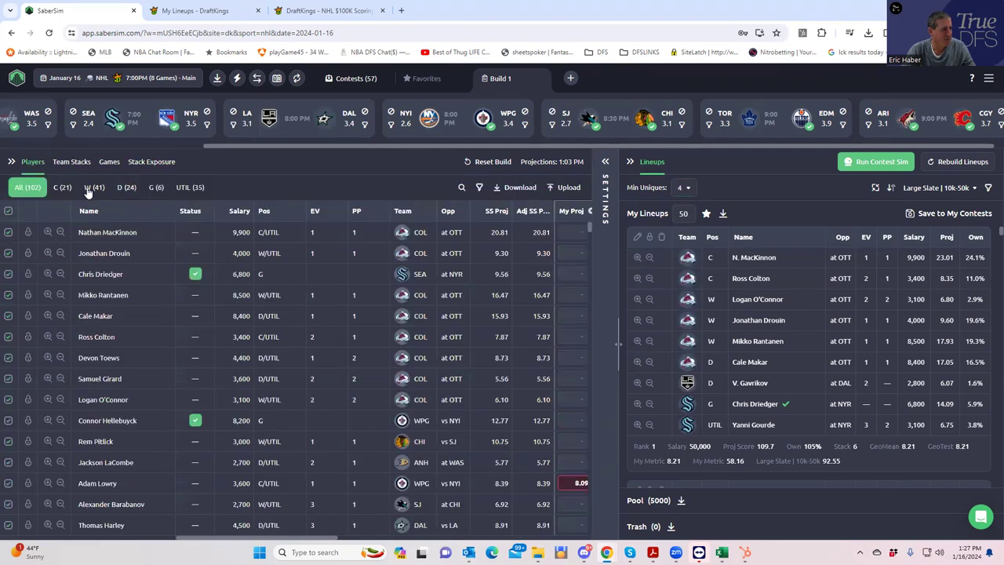
left_click(72, 162)
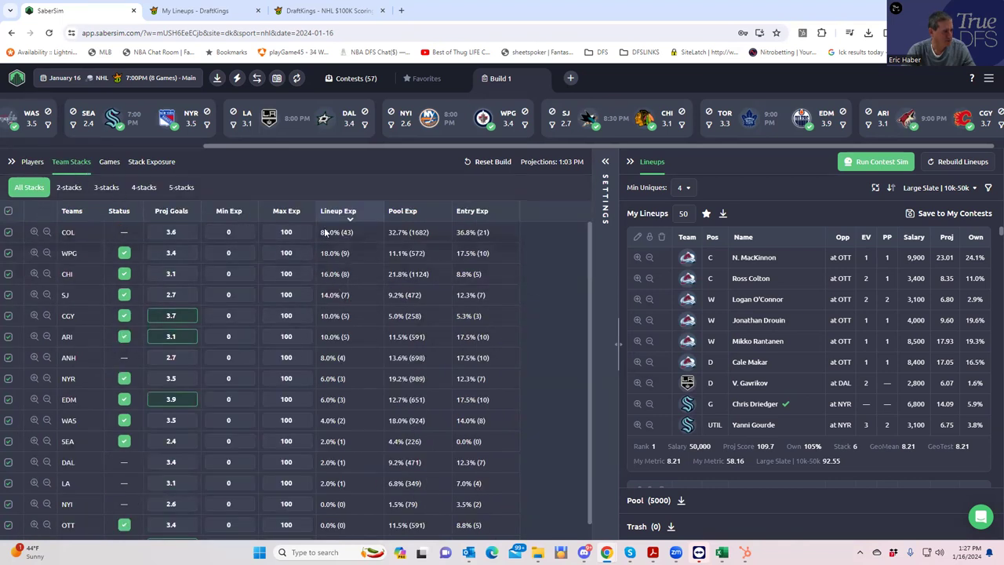
left_click(873, 169)
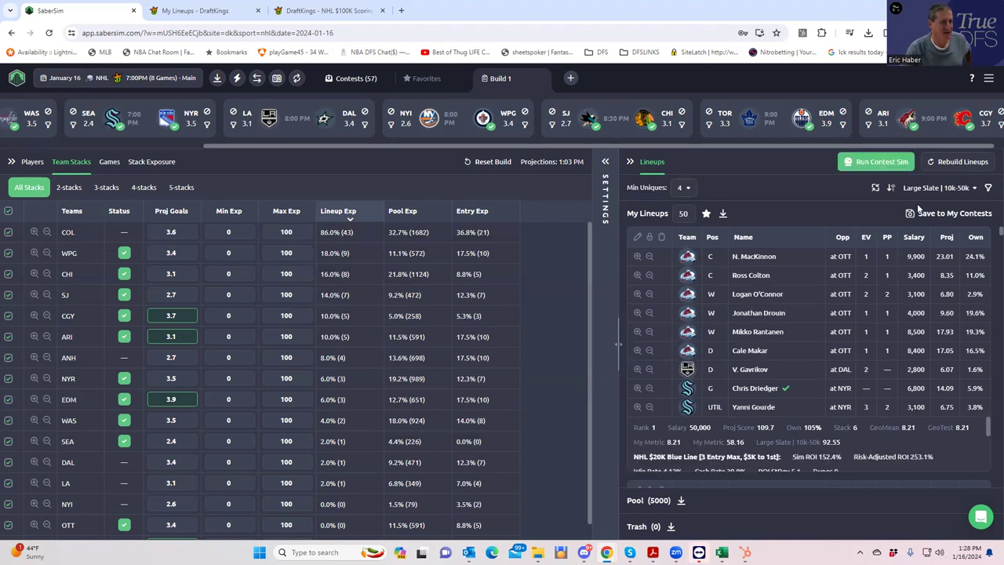
left_click(953, 190)
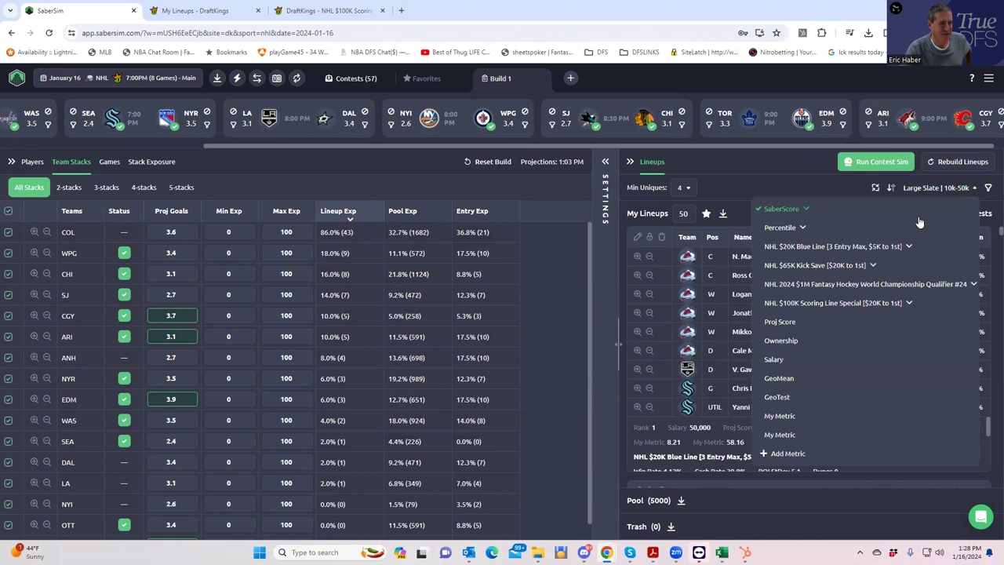
left_click(844, 267)
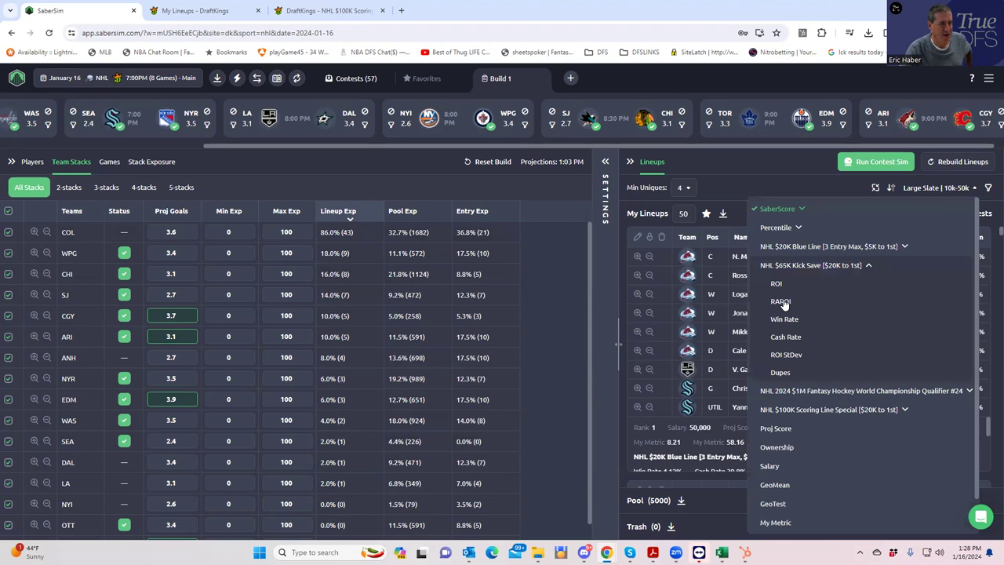
left_click(781, 302)
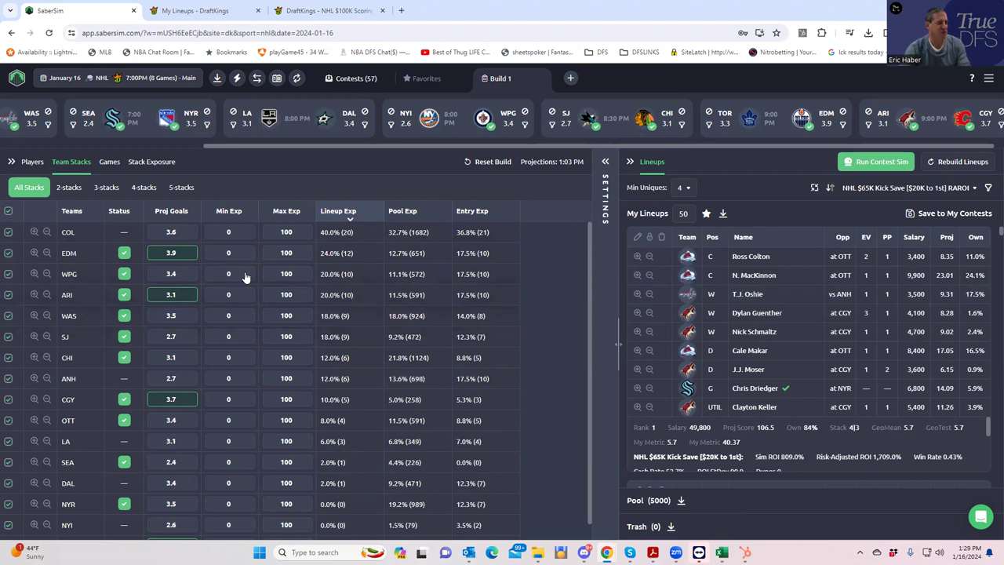
- Review the stack type and team exposures, and save the 50 lineups only to the NHL $65K Kick Save contest
left_click(138, 164)
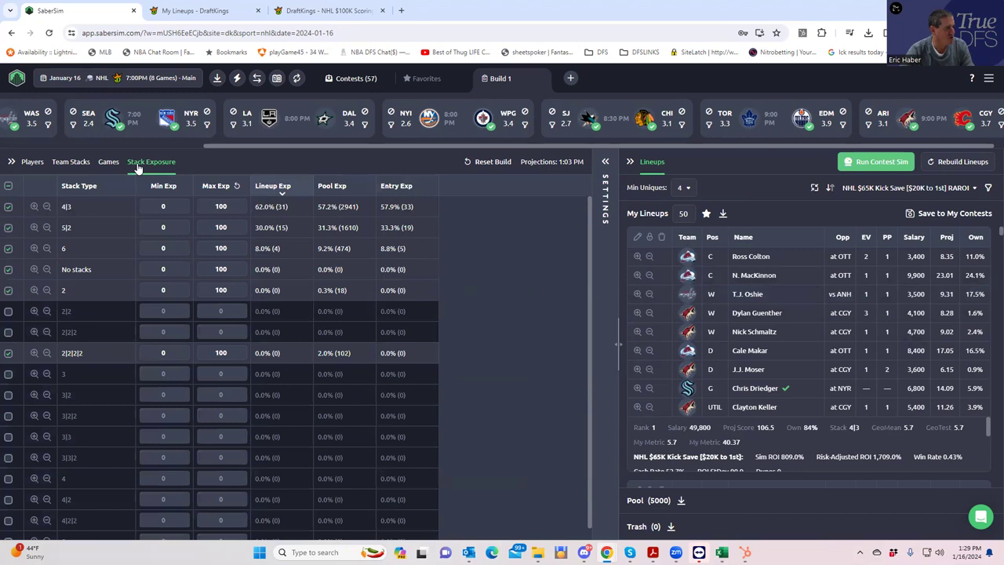
left_click(66, 162)
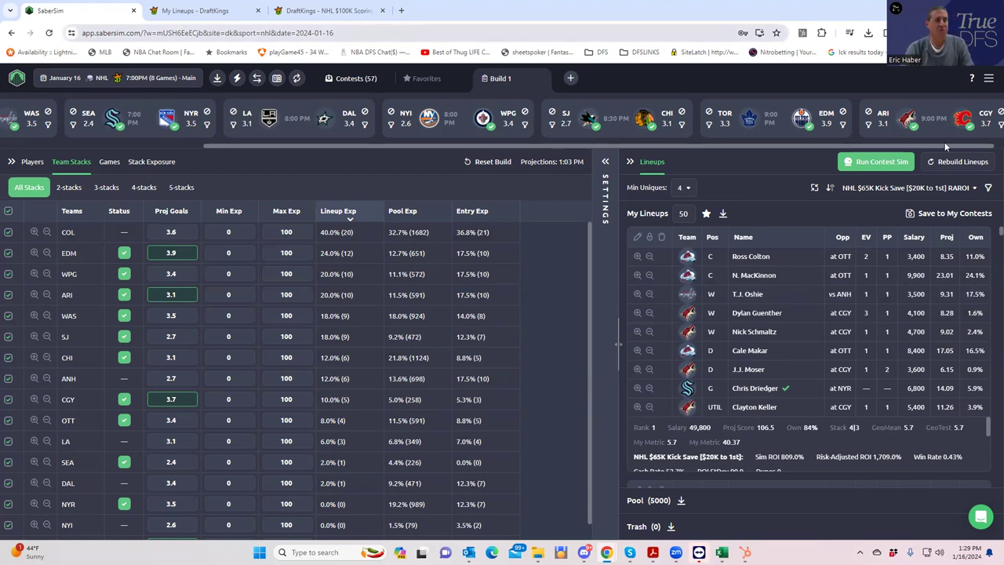
left_click(931, 188)
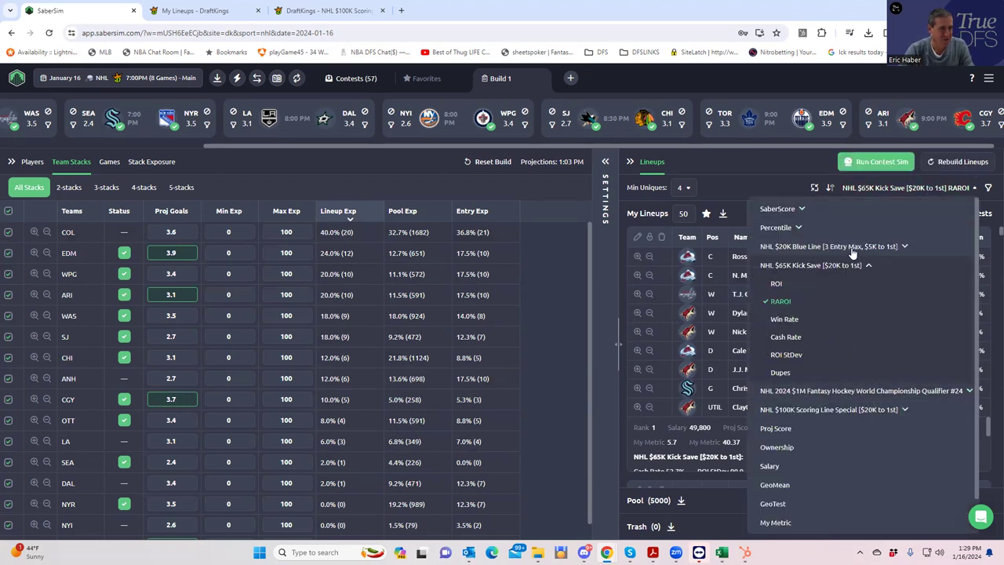
left_click(727, 179)
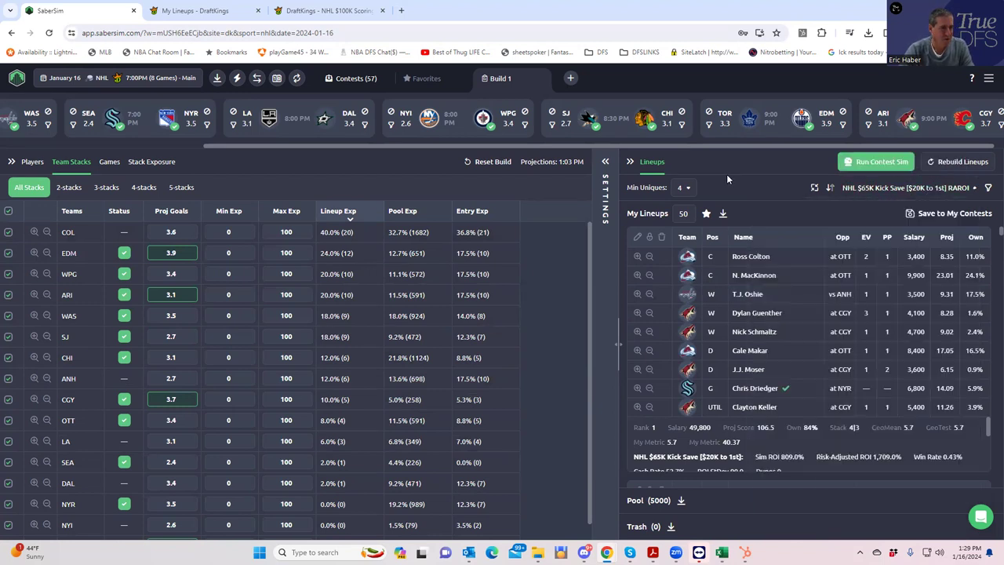
left_click(914, 215)
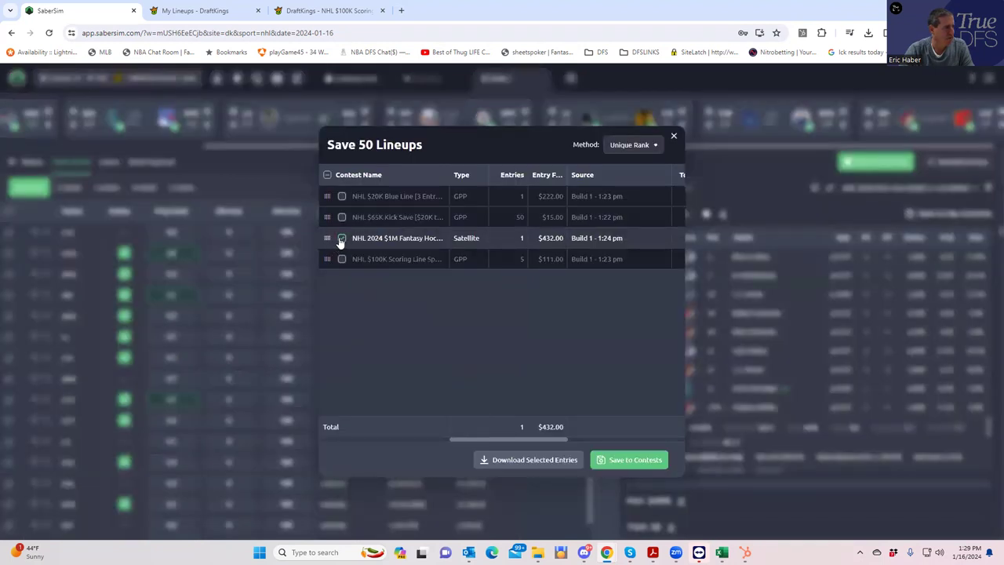
left_click(343, 239)
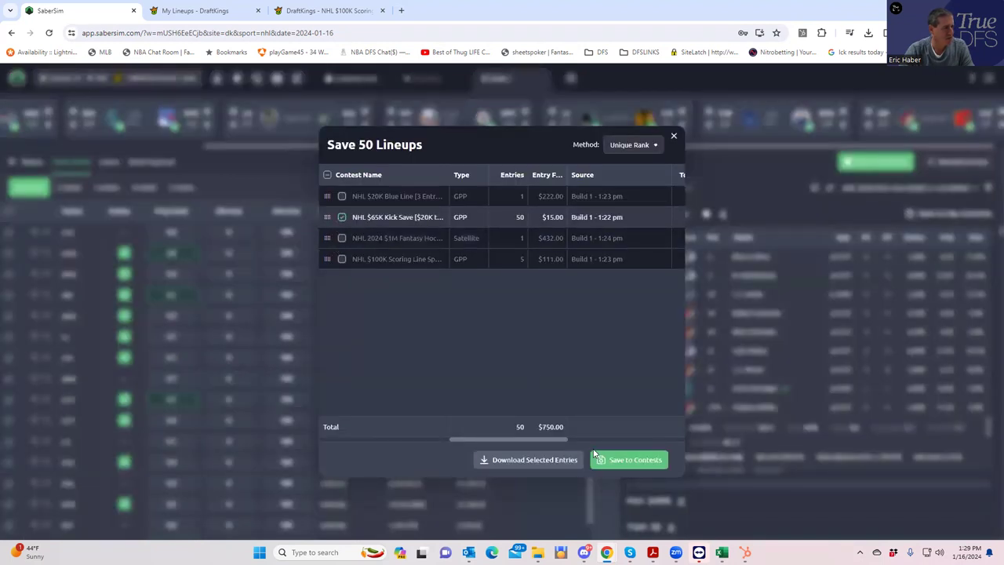
left_click(634, 460)
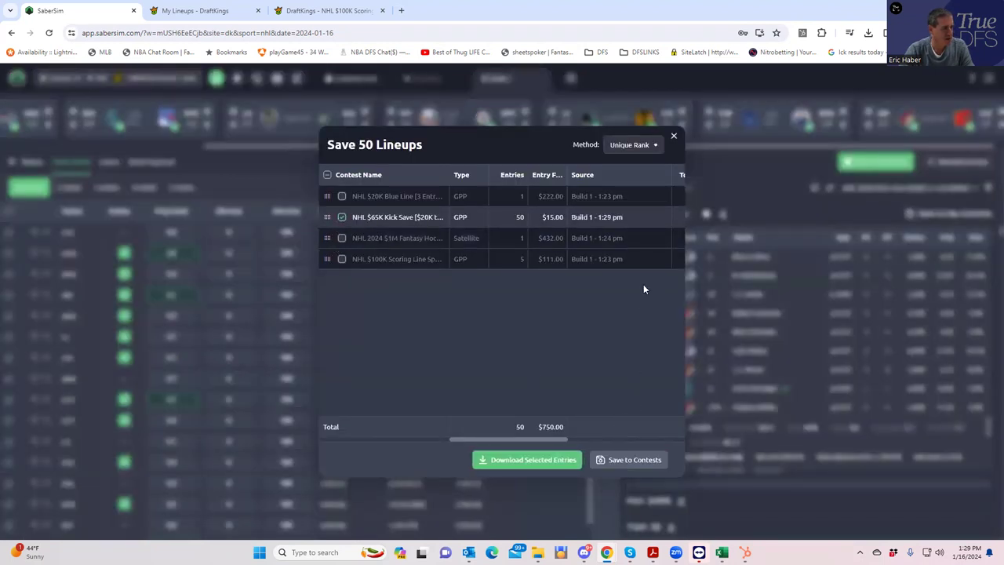
left_click(672, 138)
- Rank the lineups by the NHL $20K Blue Line [3 Entry Max, $5K to 1st] RAROI
left_click(894, 190)
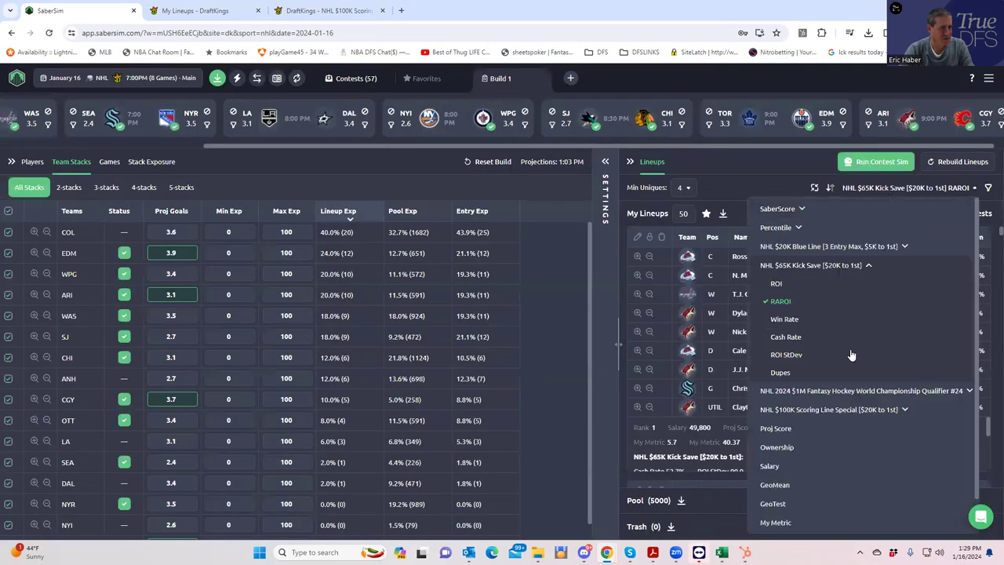
left_click(856, 248)
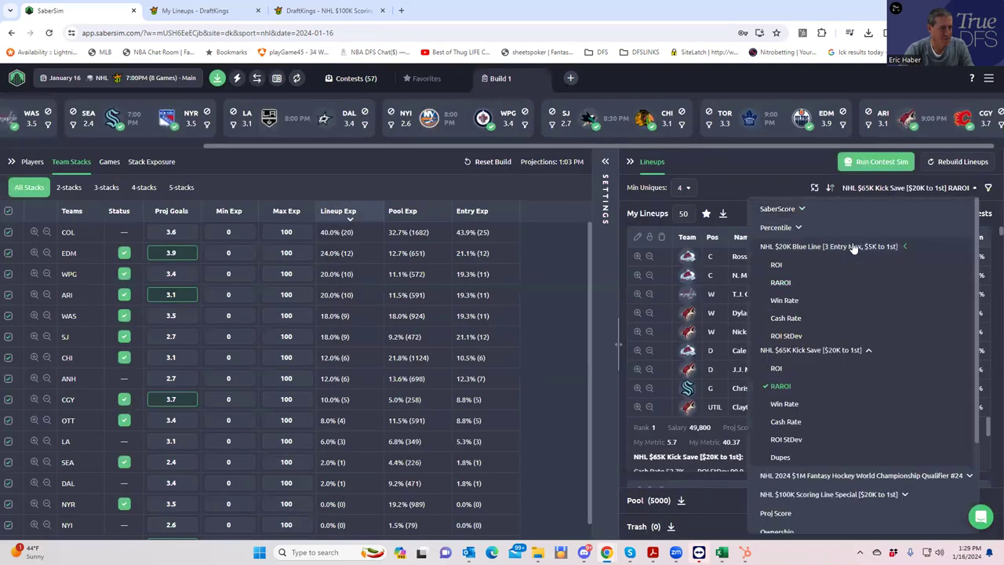
left_click(780, 284)
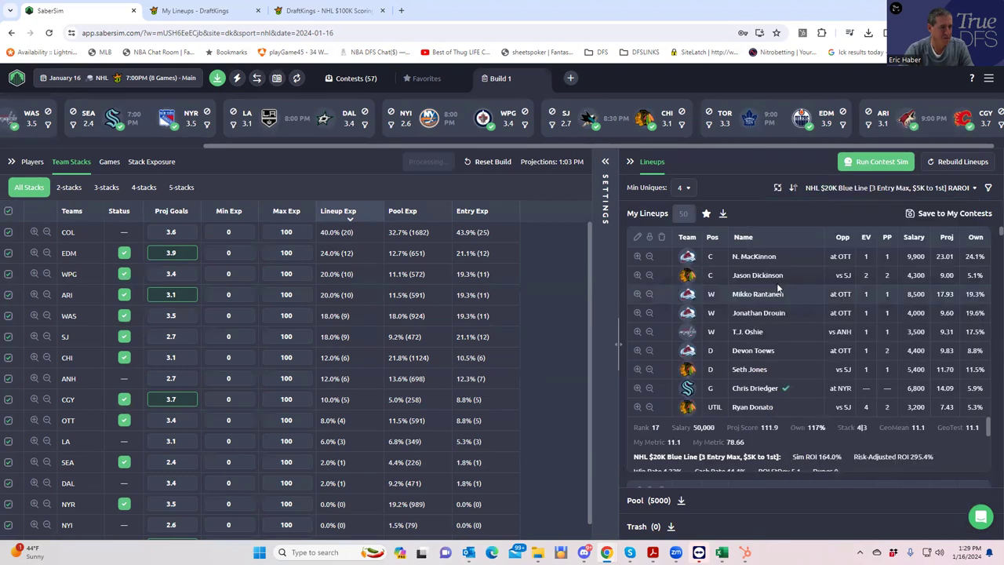
- Reduce My Lineups to 1 lineup and save it only to the NHL $20K Blue Line [3 Entry Max, $5K to 1st] contest
double_click(687, 213)
type("150")
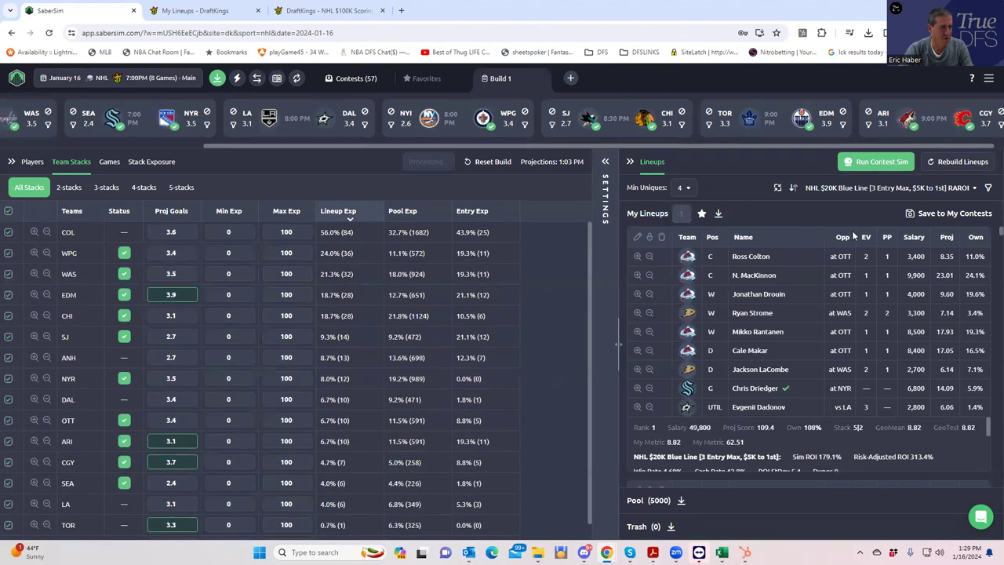
left_click(914, 217)
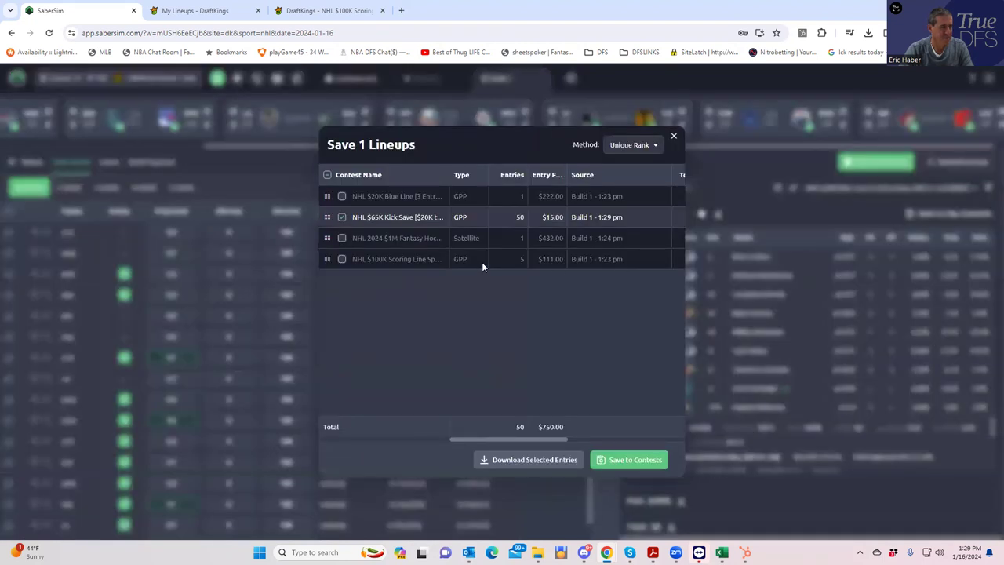
left_click(342, 217)
left_click(343, 196)
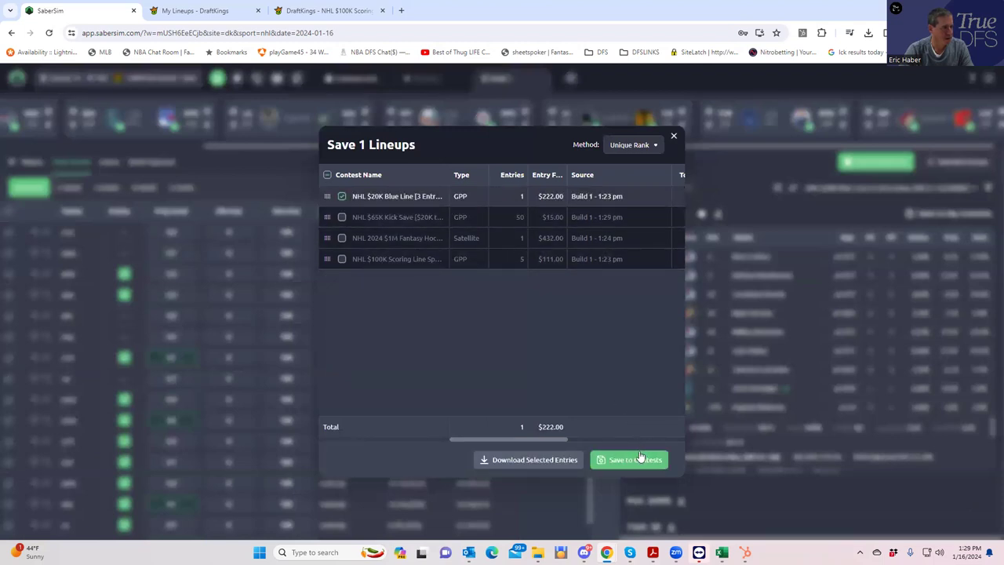
left_click(640, 459)
left_click(673, 137)
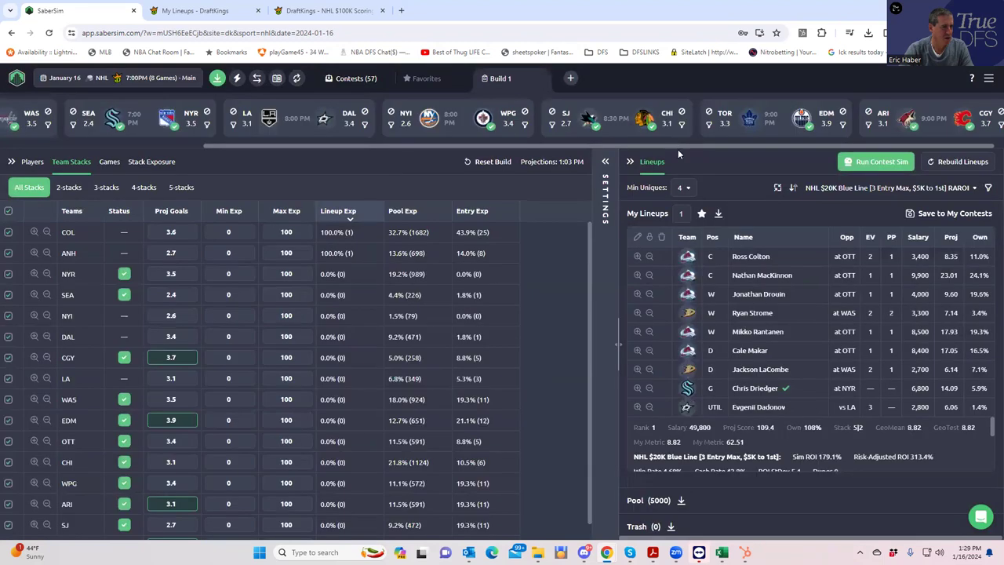
- Rank the lineups by the NHL $100K Scoring Line Special [$20K to 1st] RAROI
left_click(894, 187)
scroll(853, 369, "down", 3)
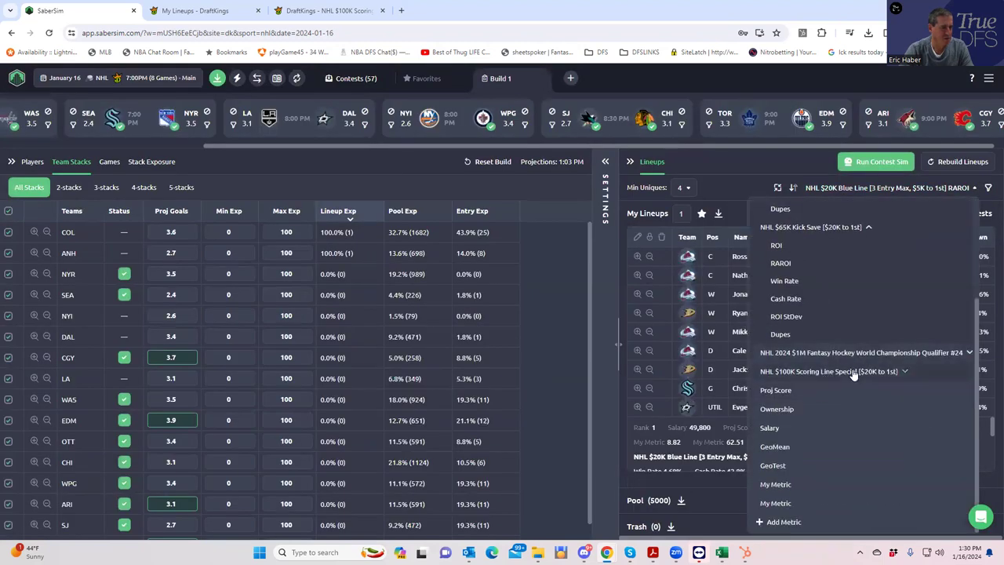
left_click(854, 372)
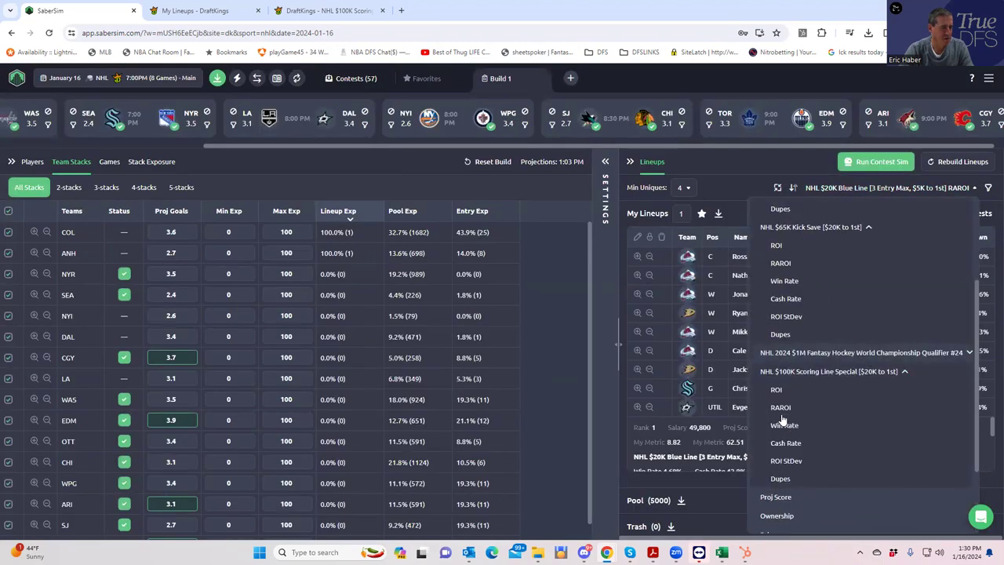
left_click(781, 408)
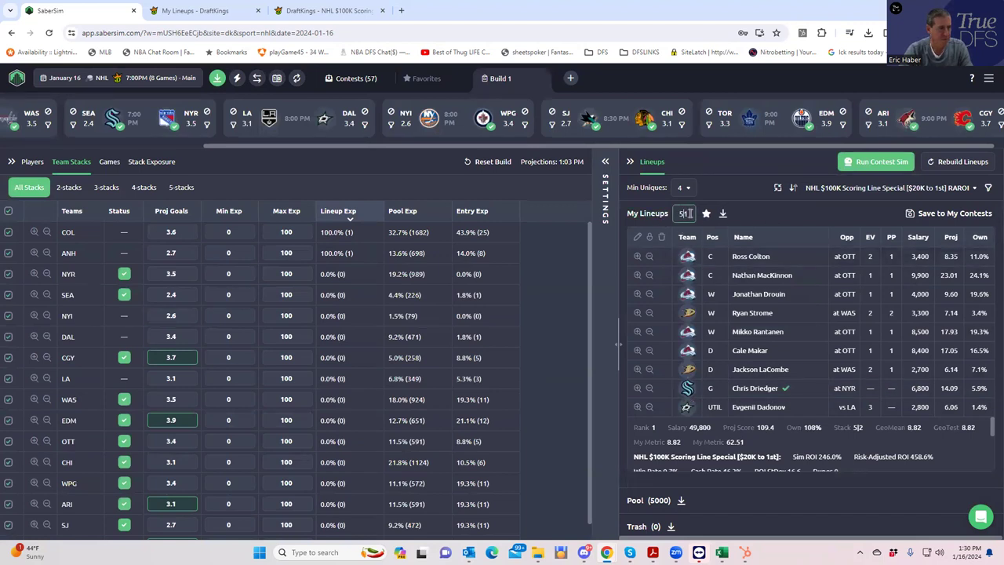
- Set the number of lineups to 5 and check the contest selection for saving them
left_click(687, 214)
type("5")
key("Return")
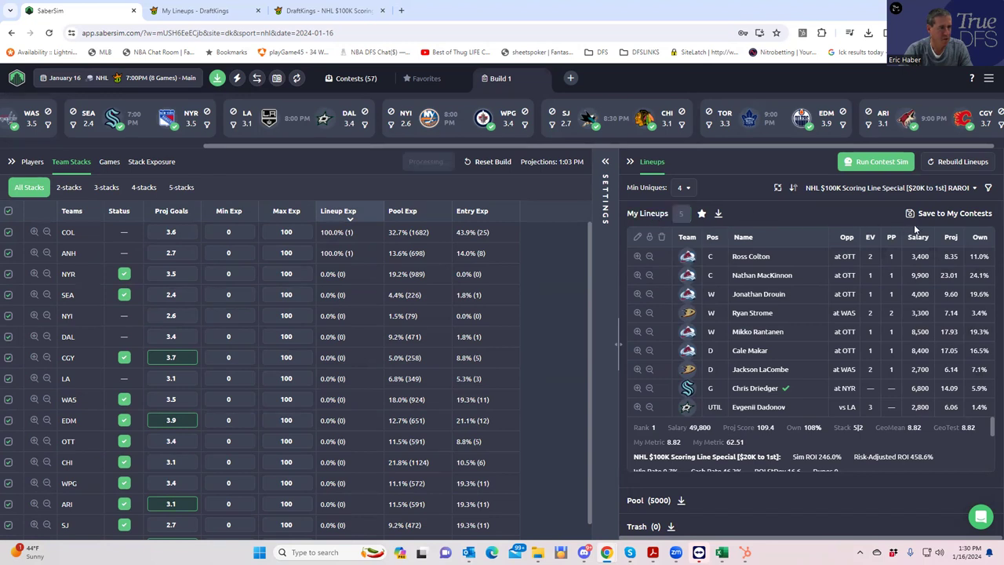
left_click(910, 215)
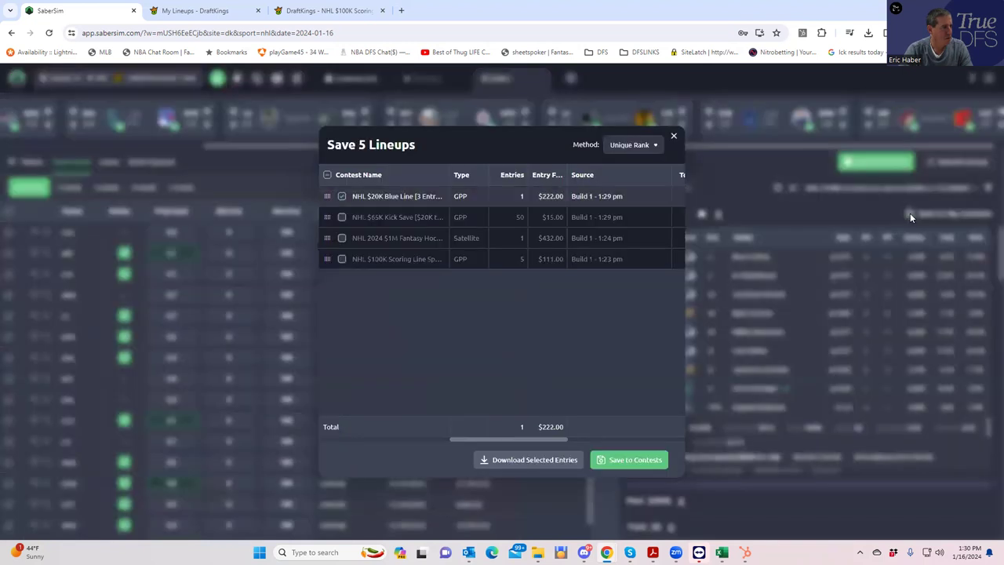
left_click(673, 136)
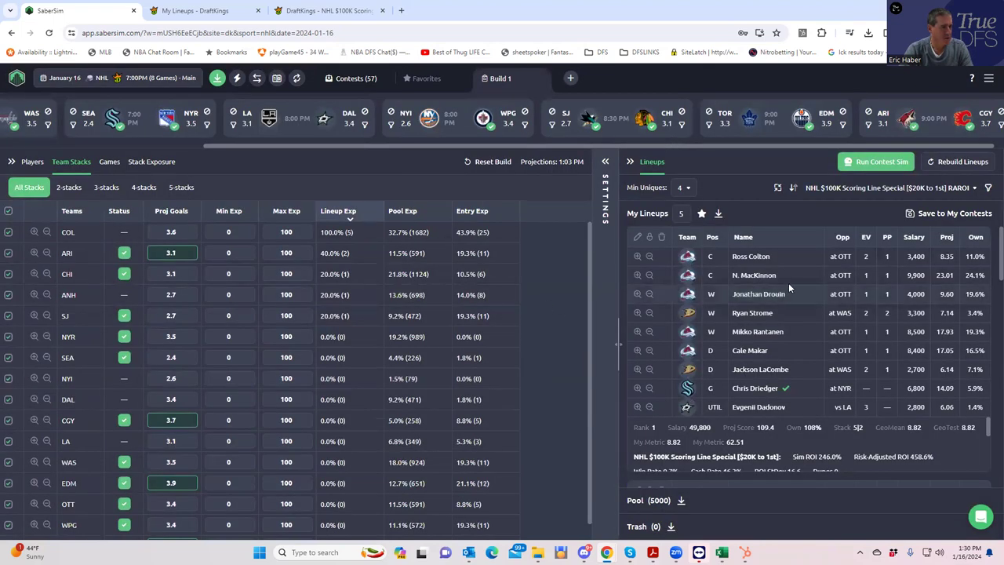
- Download the NHL entries, upload entries_dk_nhl_2024-01-16_main (1).csv to DraftKings' edit entries page, and open the DraftKings lineups page
left_click(217, 80)
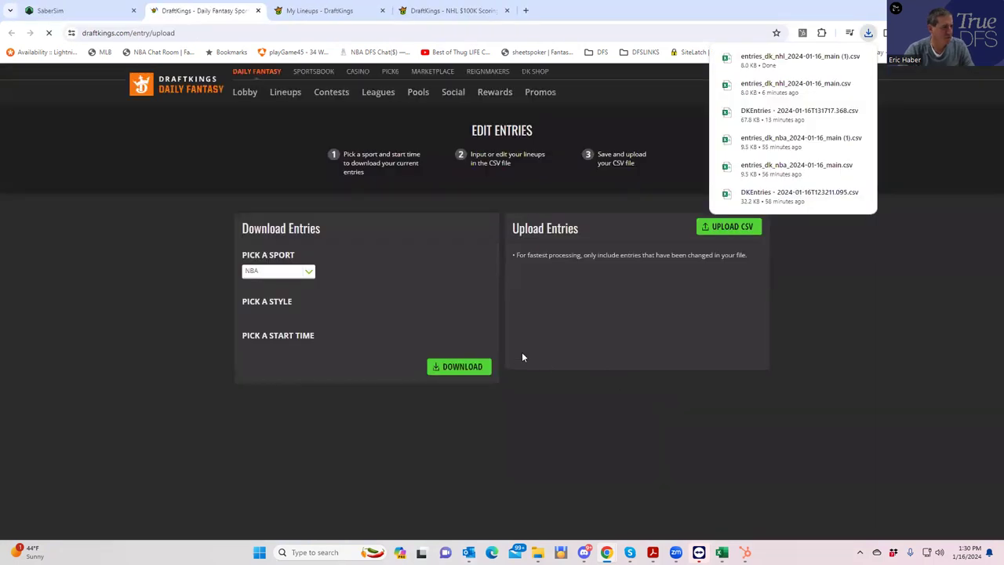
left_click(551, 251)
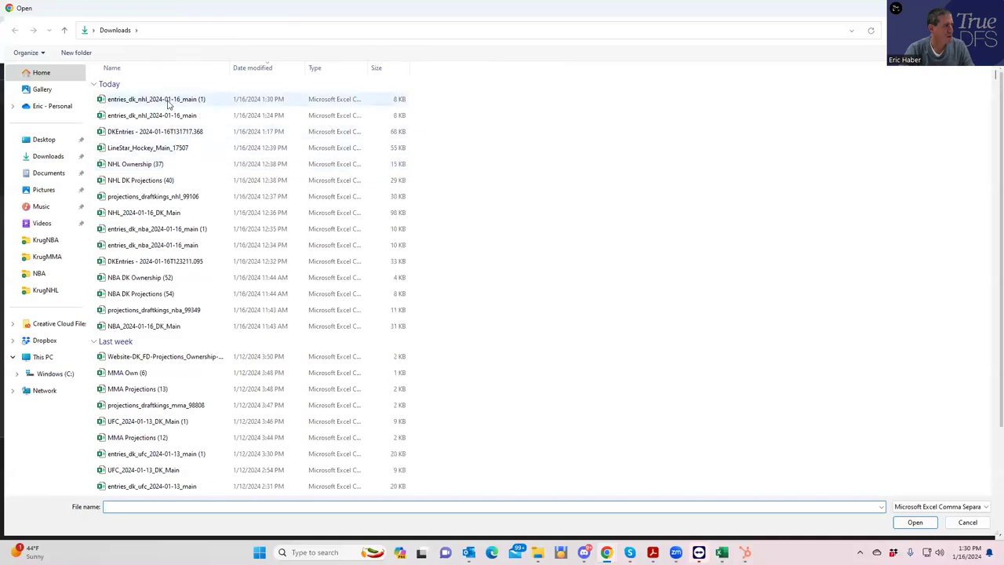
left_click(167, 101)
left_click(913, 522)
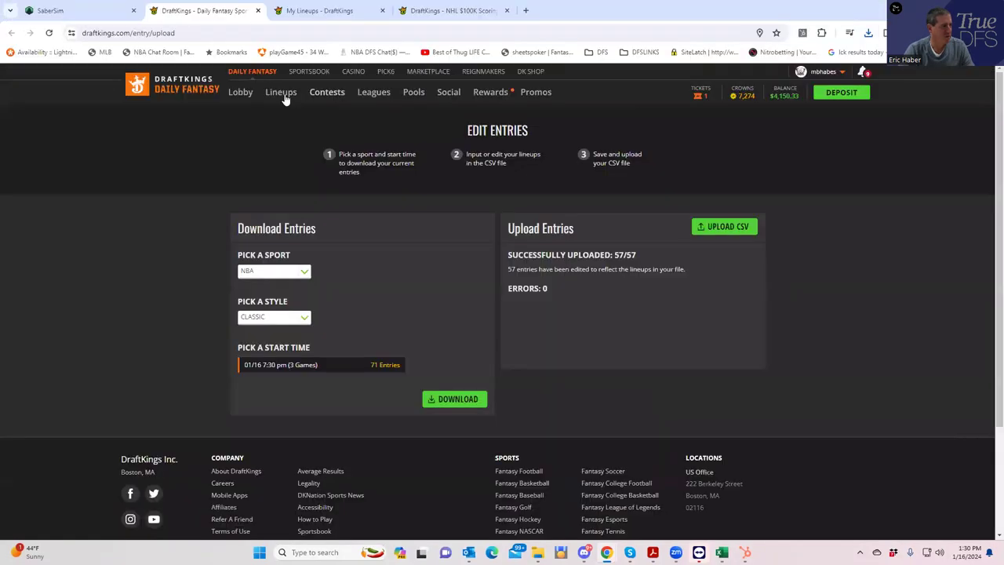
left_click(284, 95)
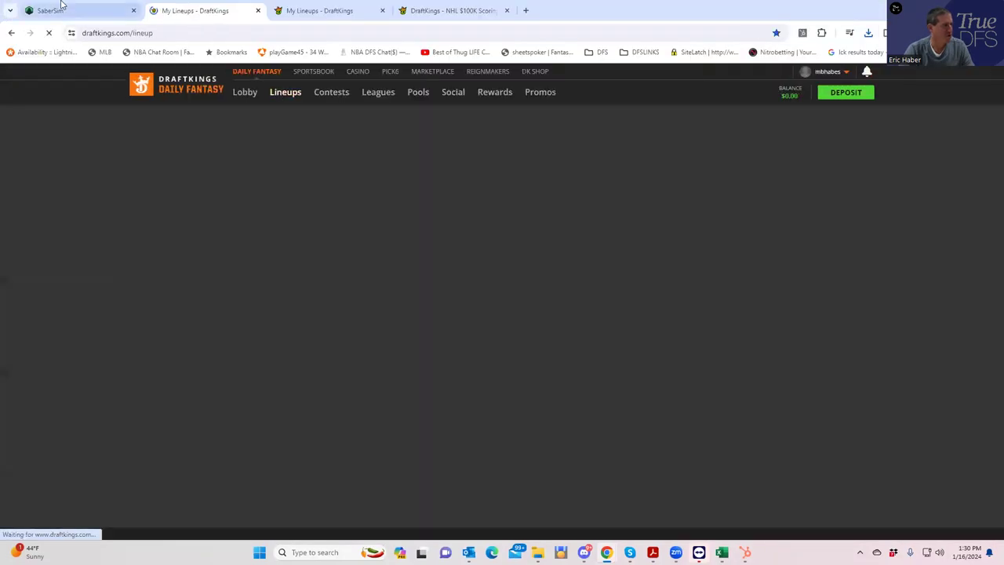
- Return to SaberSim and review the NHL $65K Kick Save contest sim settings and the top lineup's sim results
left_click(62, 6)
left_click(605, 161)
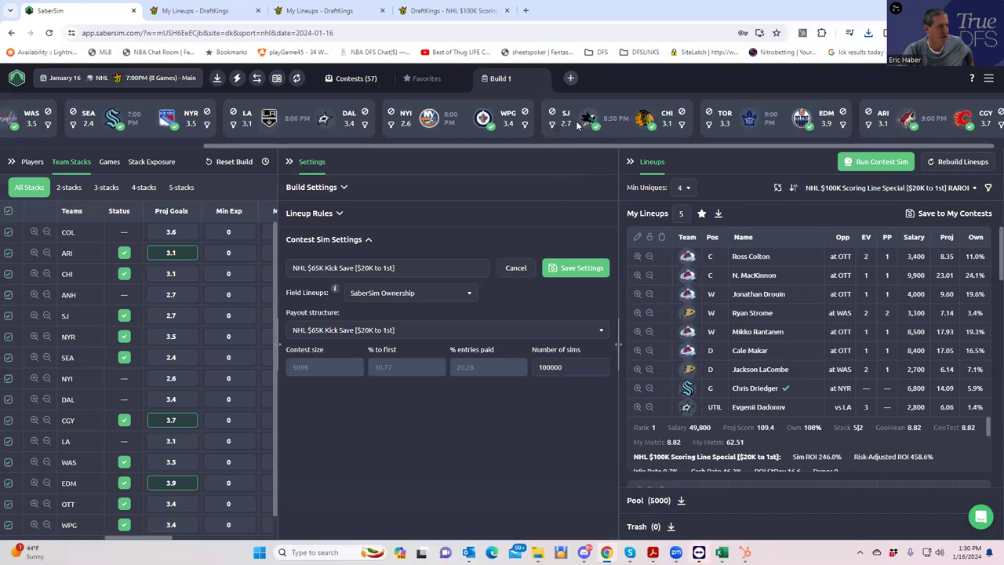
scroll(785, 443, "down", 3)
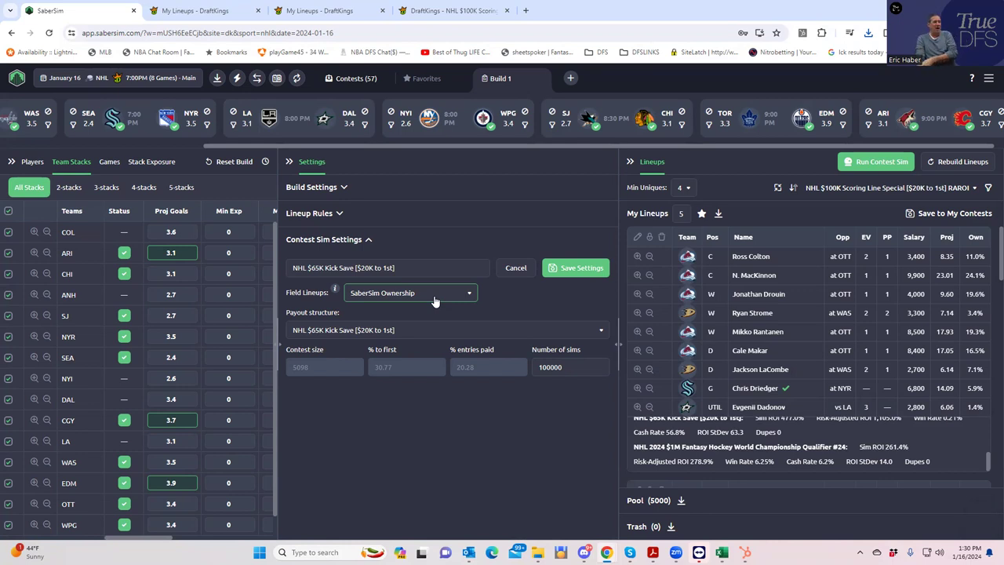
key("Escape")
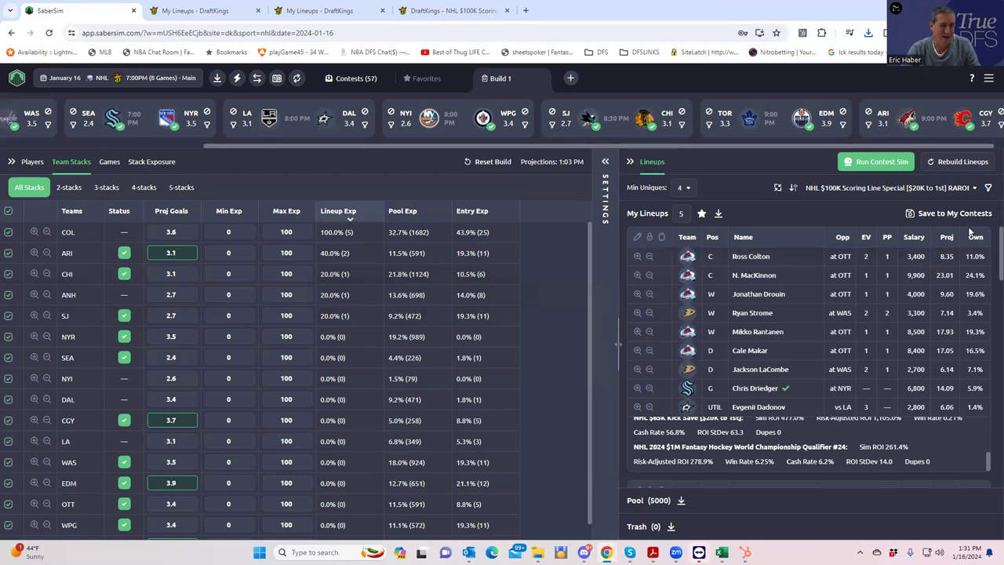
- Rank the lineups by the SaberScore metric Small Slate | 10k-50k
left_click(914, 189)
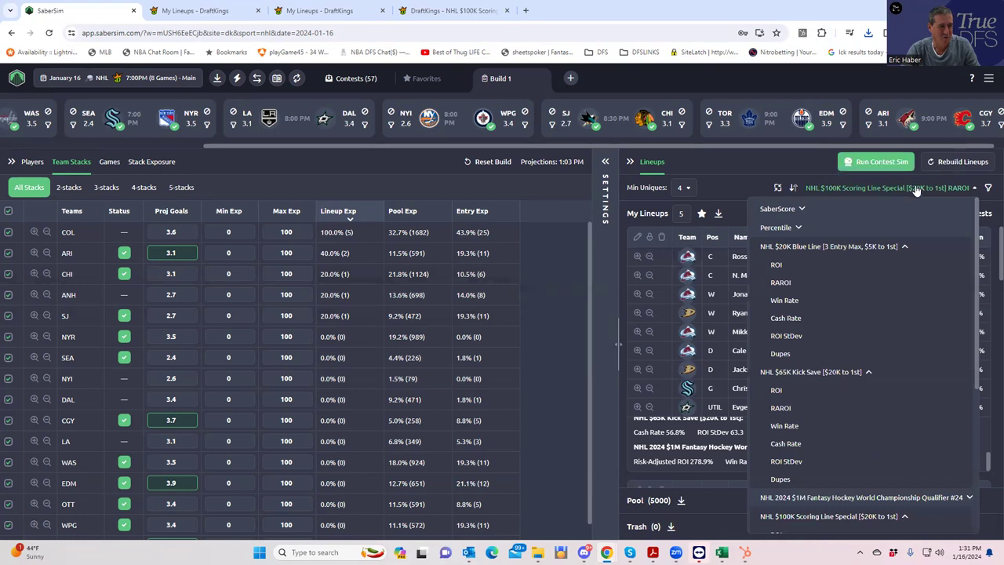
double_click(789, 210)
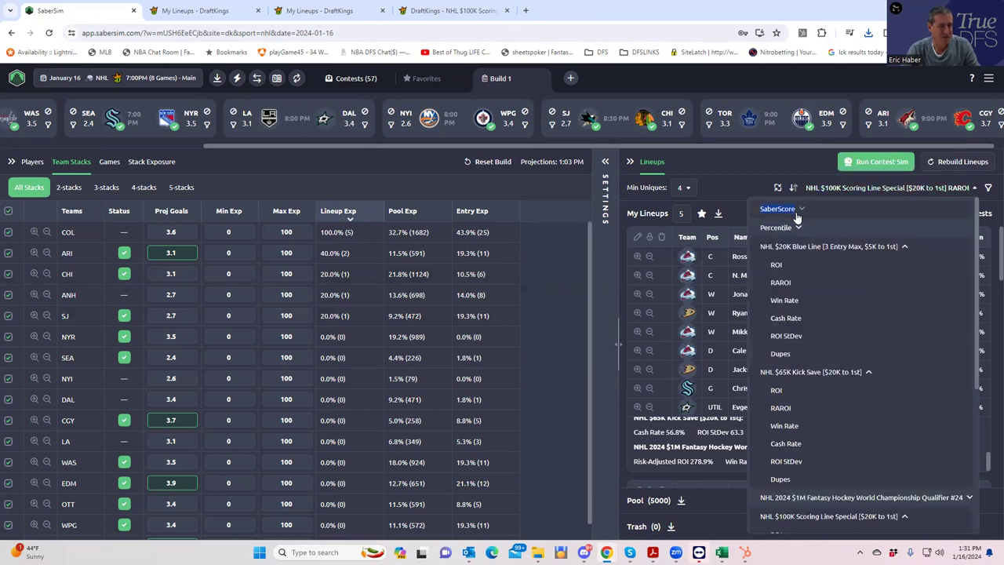
left_click(796, 214)
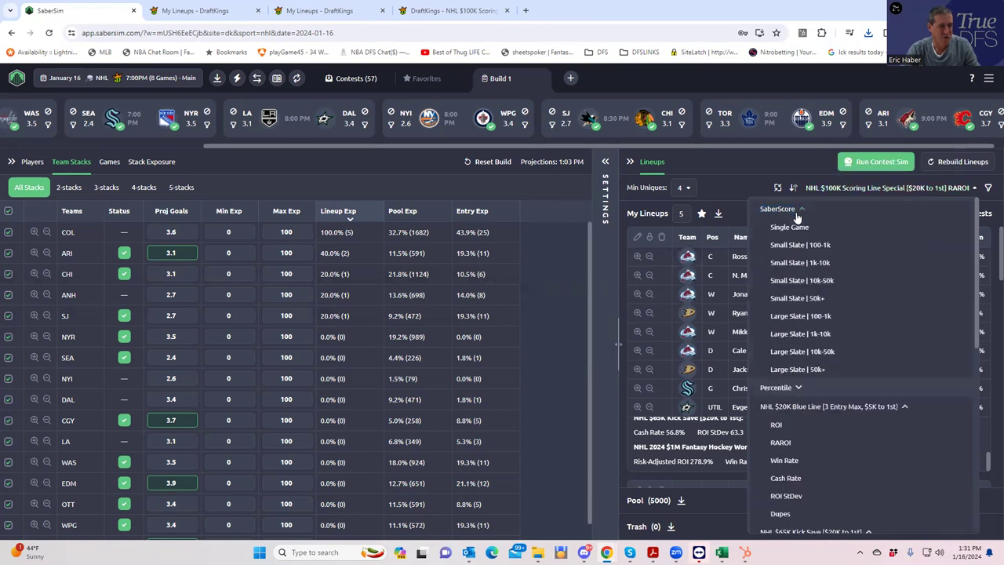
left_click(811, 281)
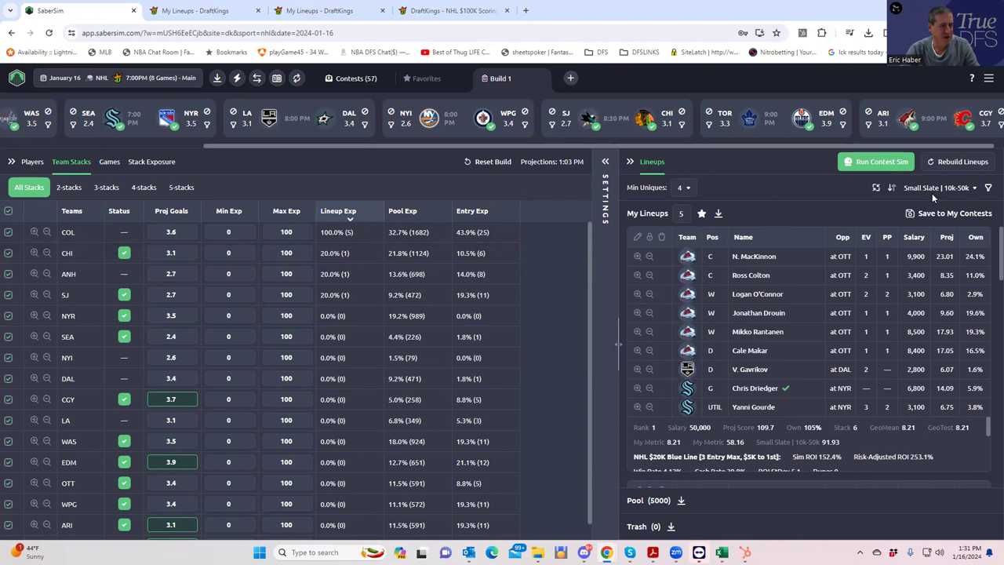
- Increase My Lineups to 5000 lineups and check their team and stack type exposures
left_click(652, 217)
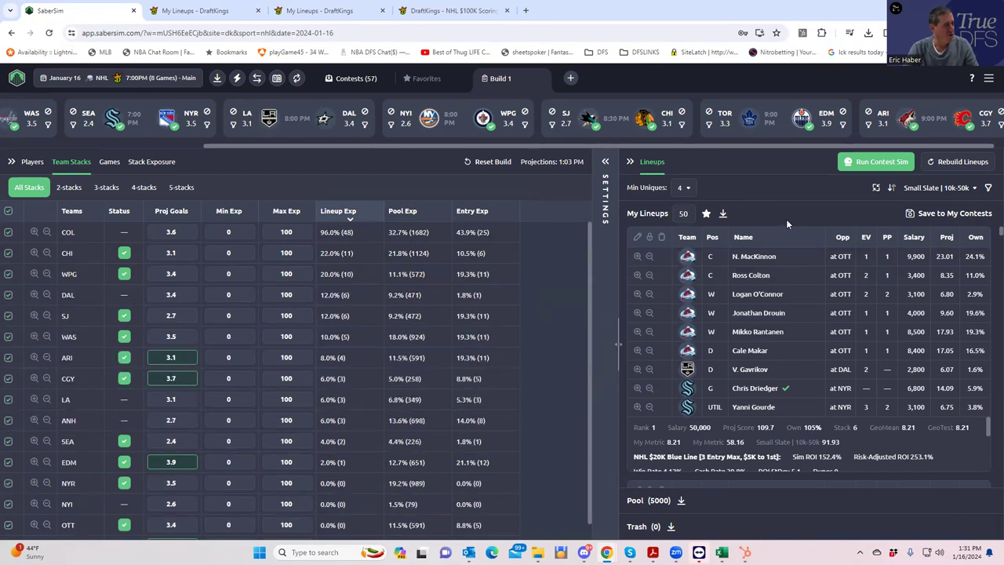
left_click(684, 216)
type("00")
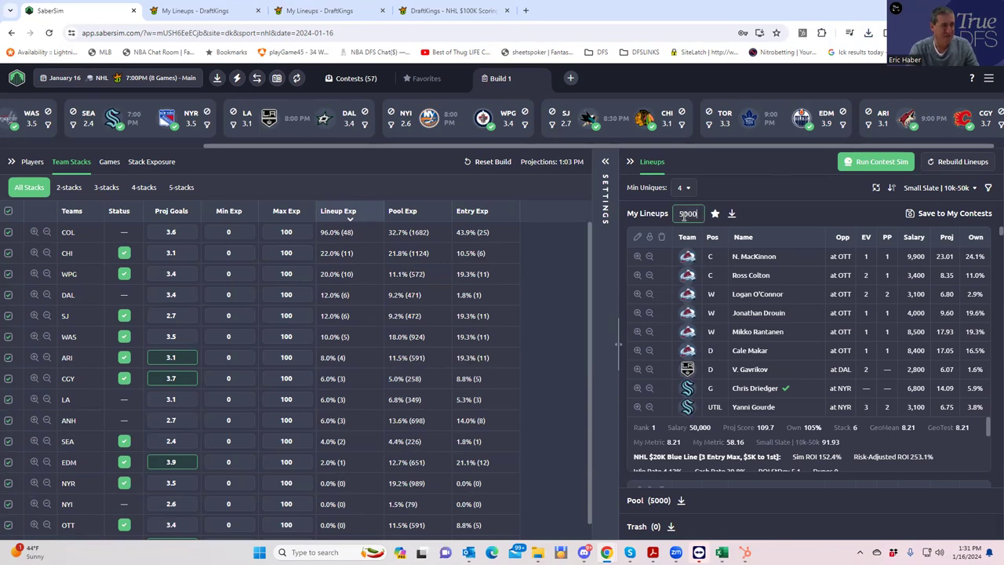
left_click(790, 216)
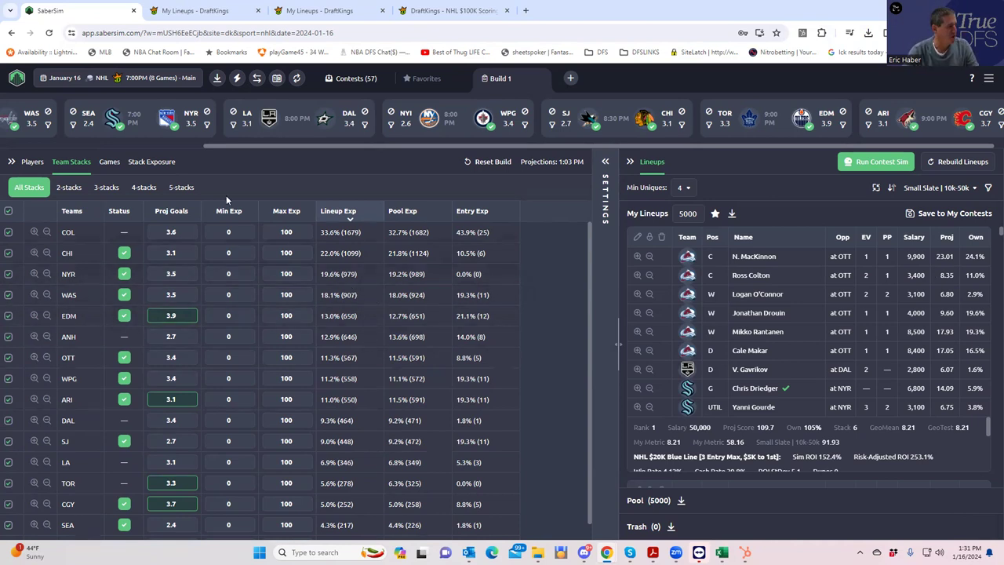
left_click(151, 162)
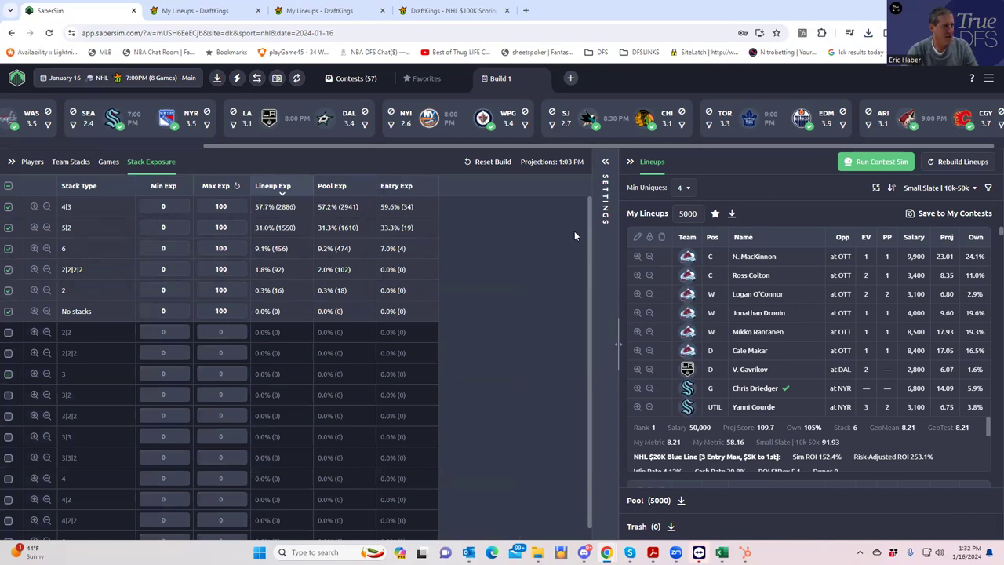
- Set the NHL $65K Kick Save sim's field lineups to Build 1, save the settings, and run the contest sim
left_click(603, 171)
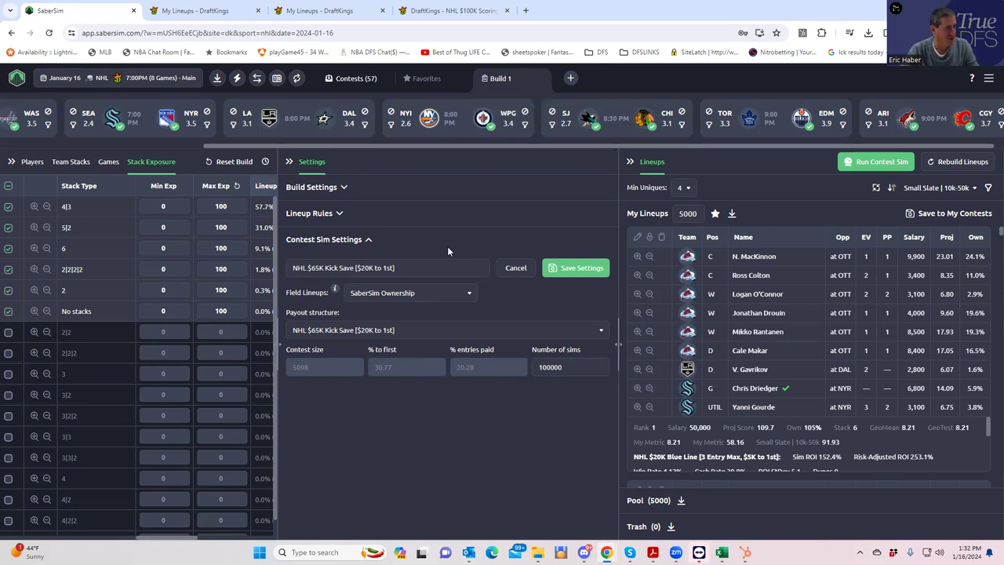
left_click(439, 293)
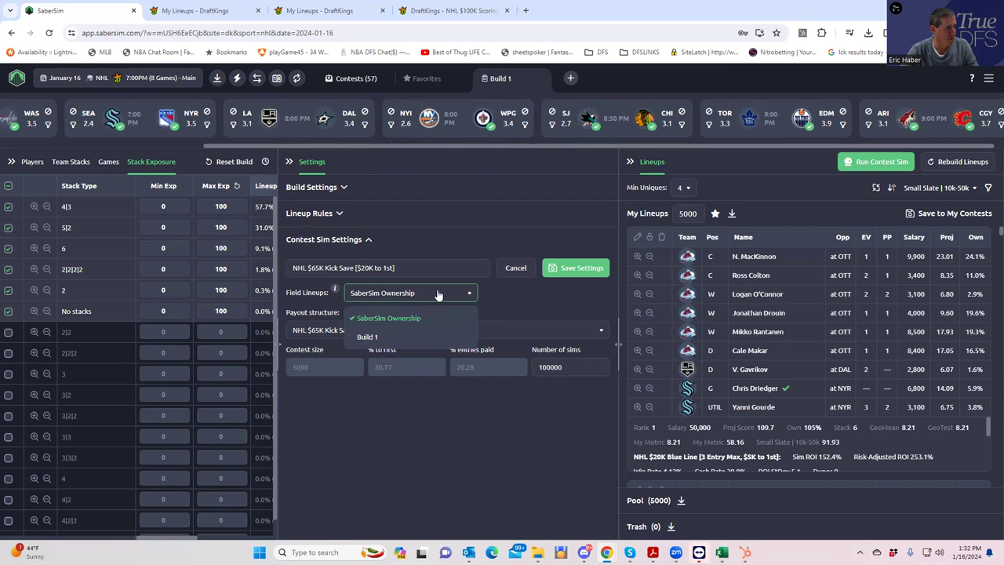
left_click(372, 340)
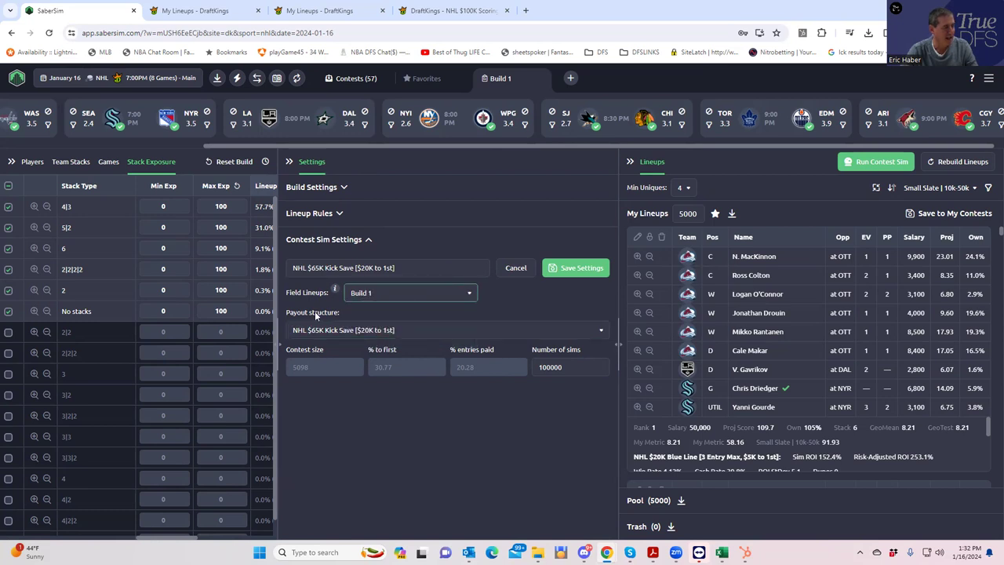
left_click(581, 270)
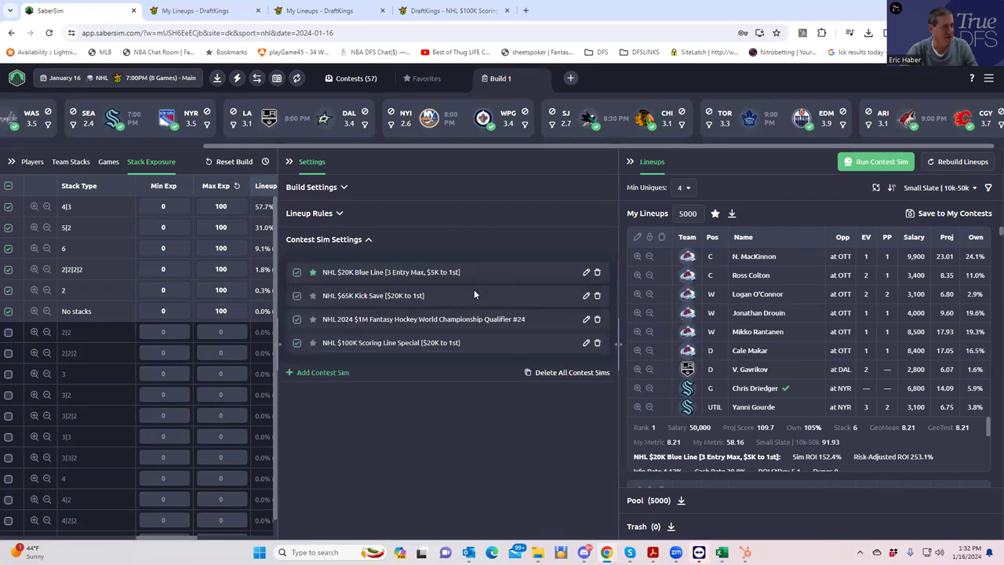
left_click(877, 165)
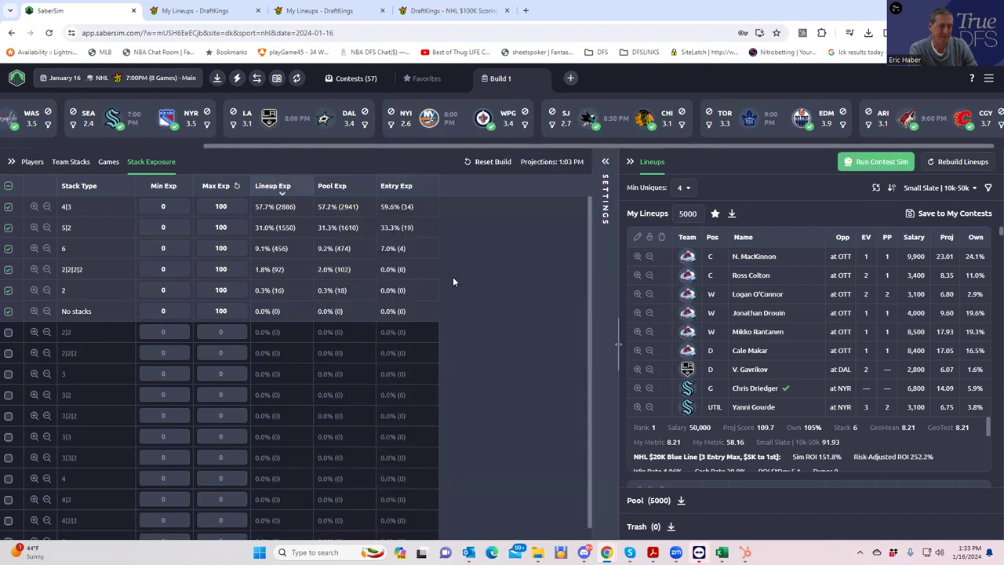
- Rank the 5000 lineups by the NHL $65K Kick Save [$20K to 1st] RAROI from the new sim
left_click(927, 189)
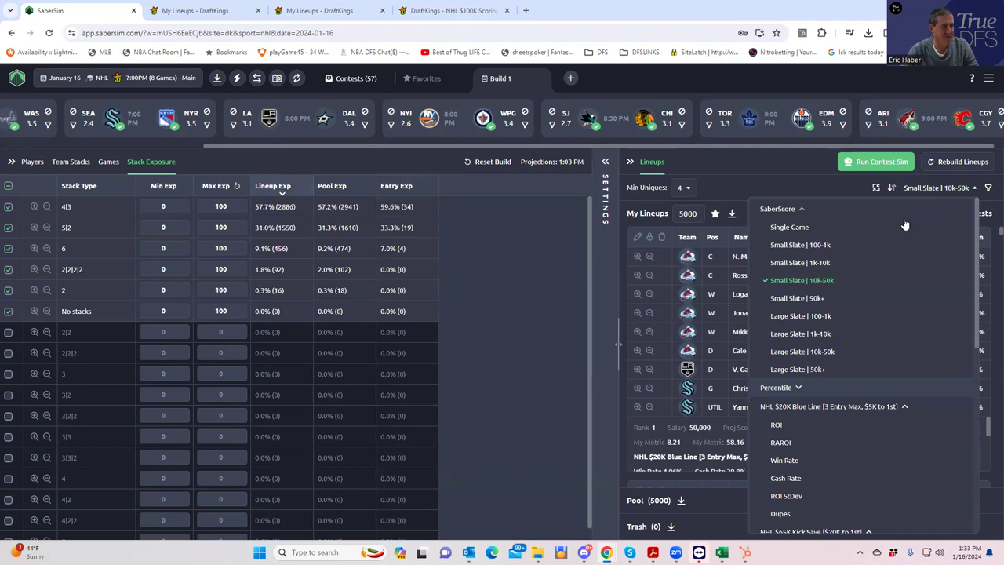
scroll(882, 423, "down", 2)
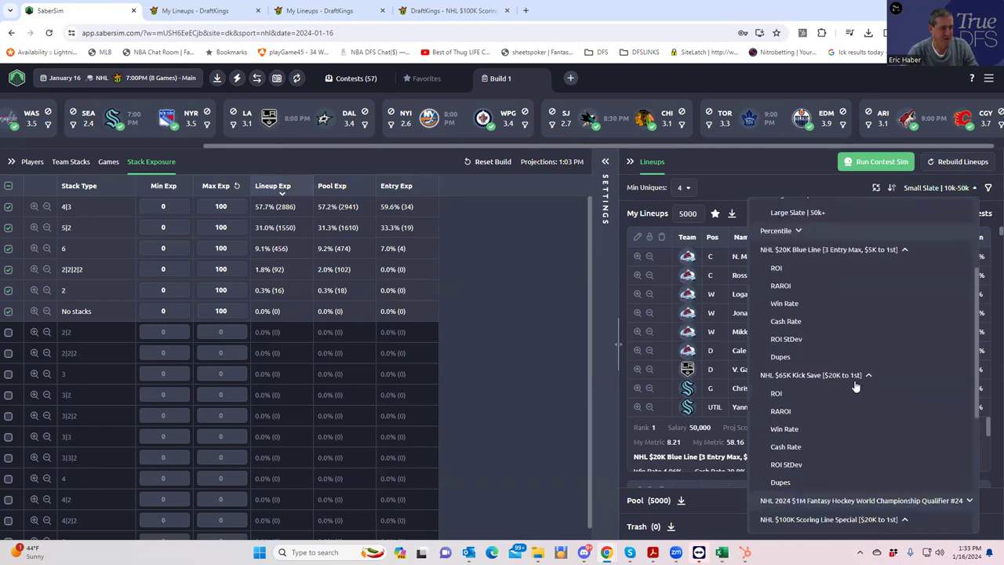
left_click(781, 411)
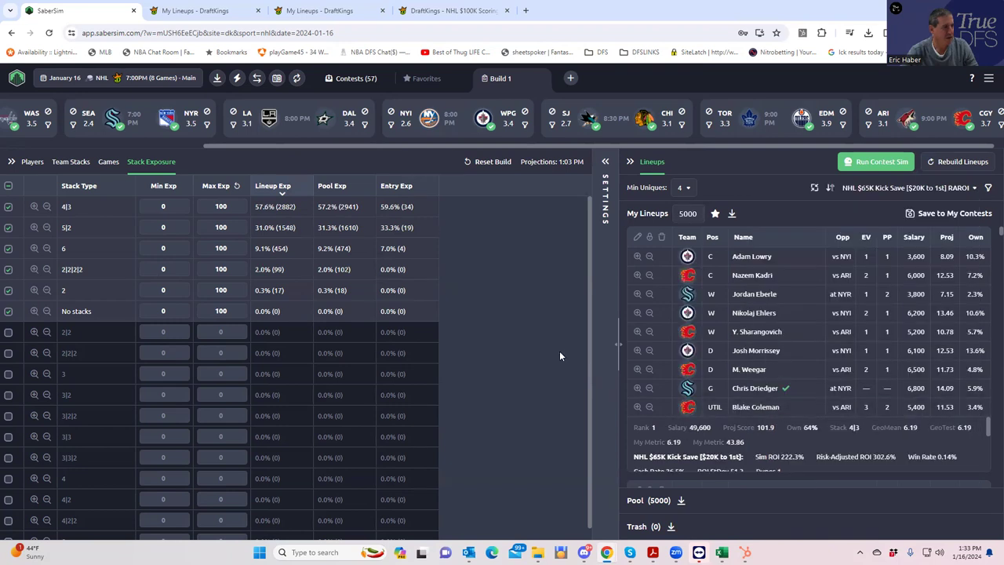
- Reduce My Lineups to 50 lineups and check their team stack exposures
left_click(79, 164)
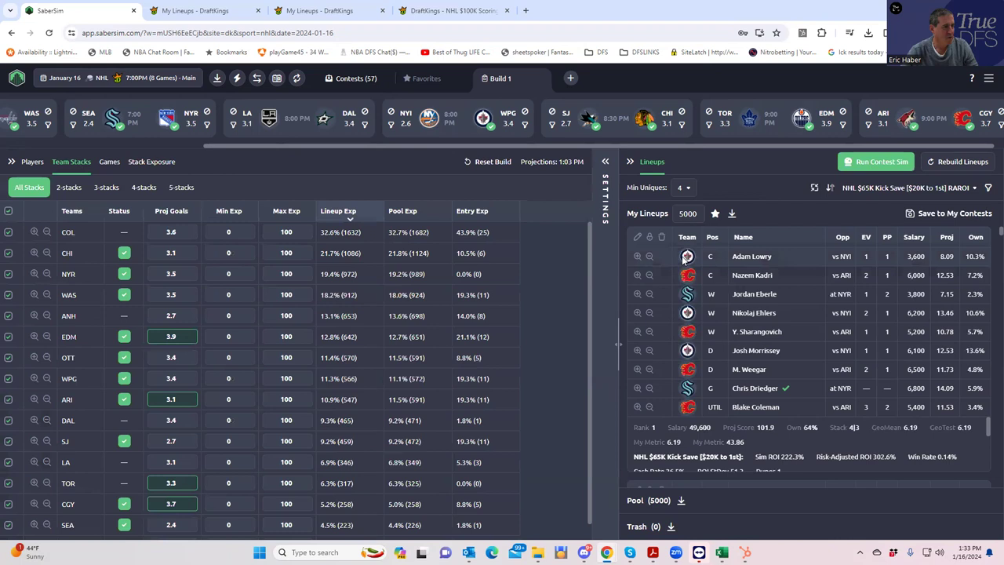
key("BackSpace")
key("BackSpace")
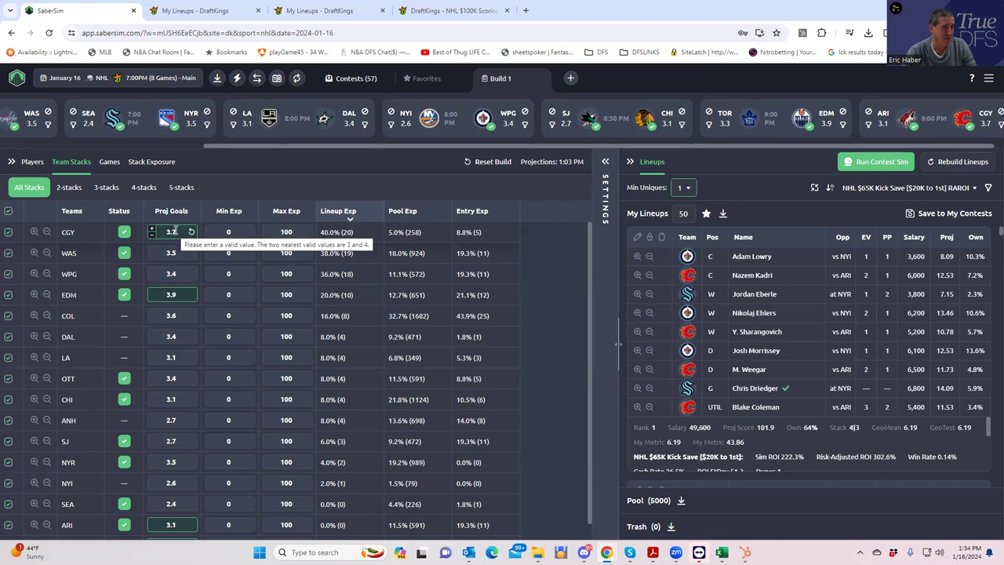
- Exclude the 2|2|2|2 stack type from the 50 lineups, apply the change, and check their team stack exposures
key("Return")
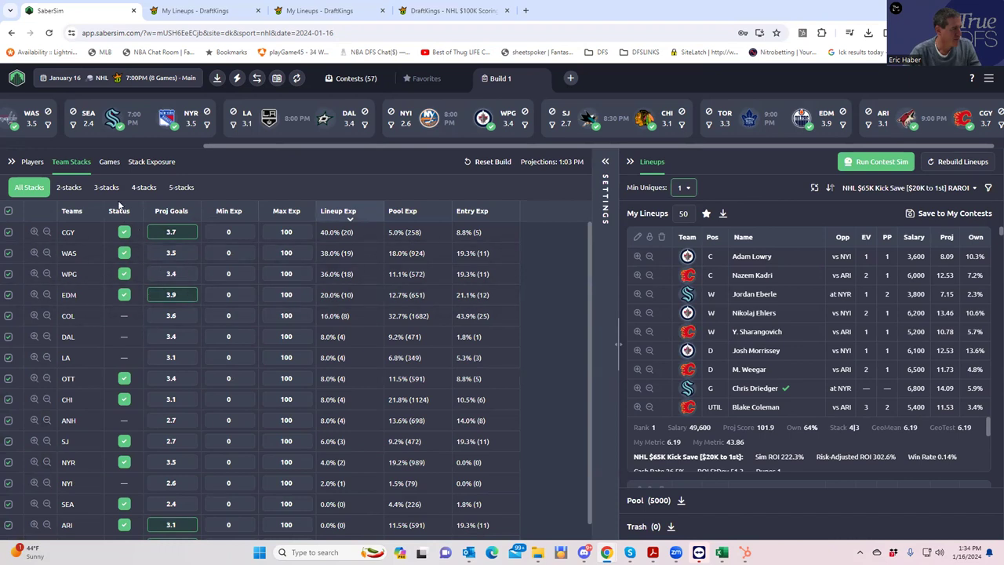
left_click(150, 162)
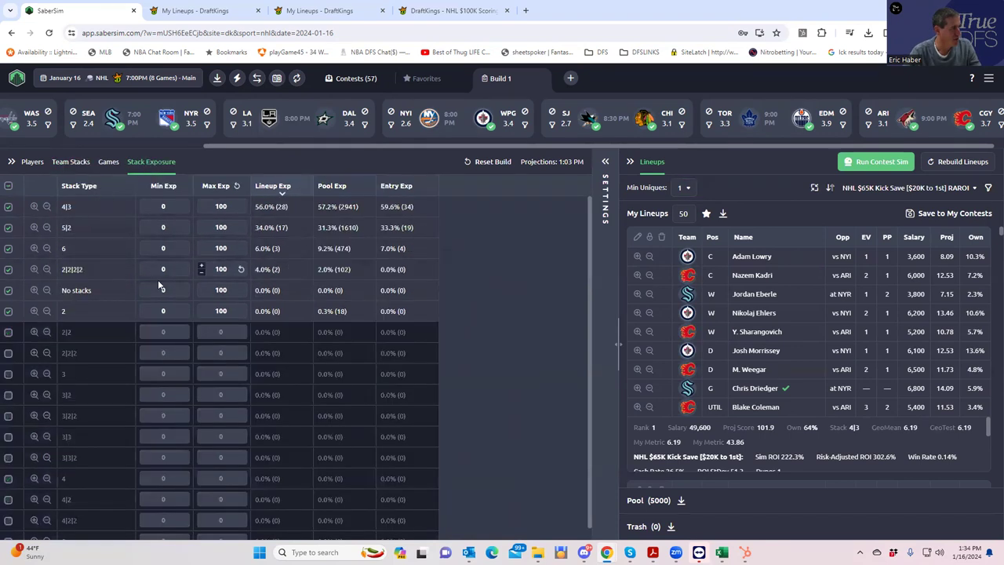
left_click(8, 270)
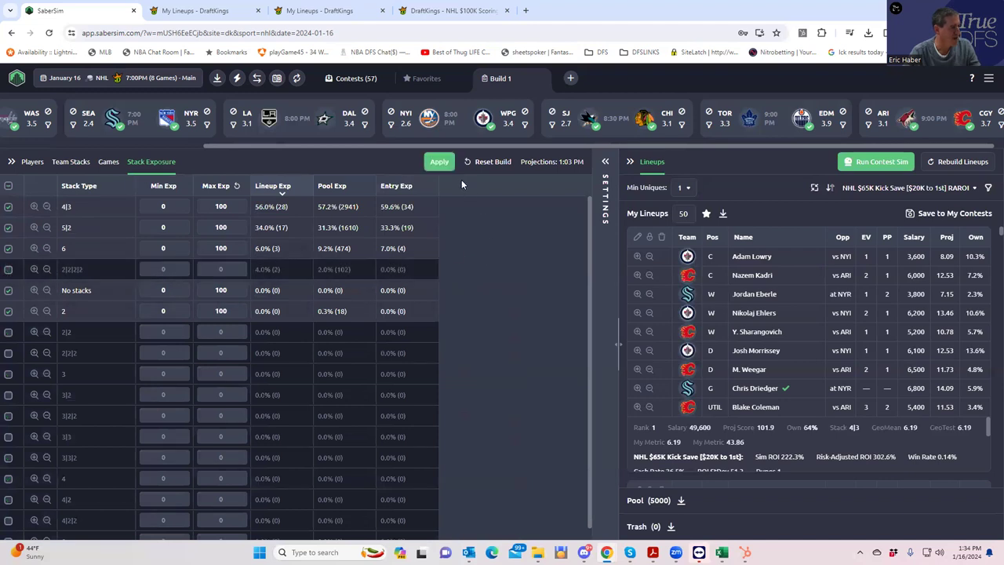
left_click(440, 164)
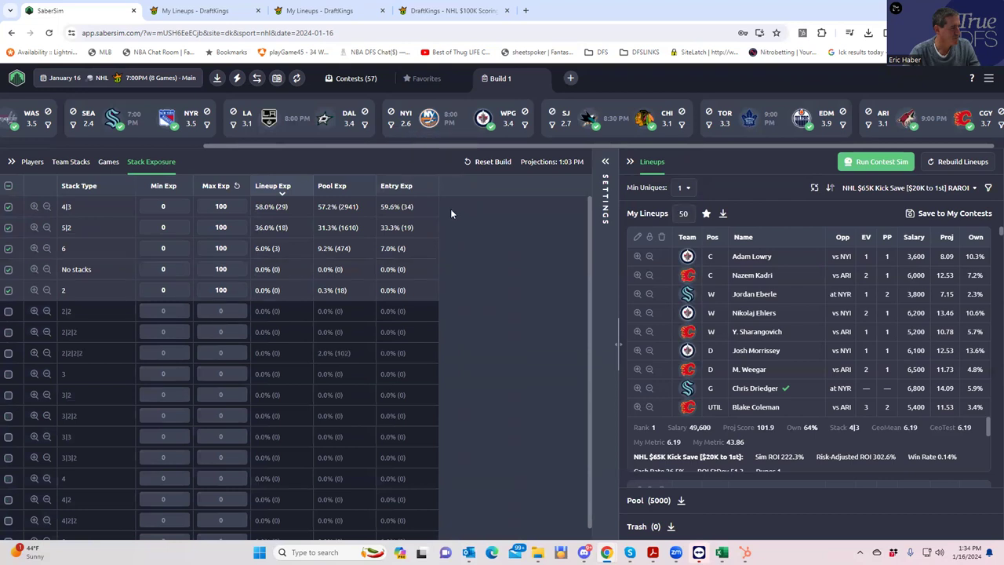
left_click(71, 163)
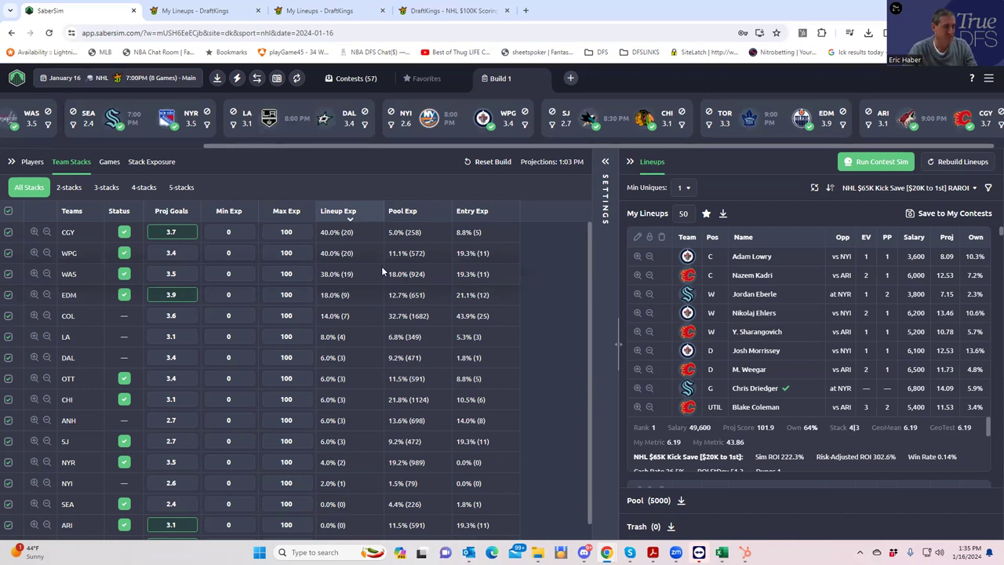
scroll(774, 426, "down", 3)
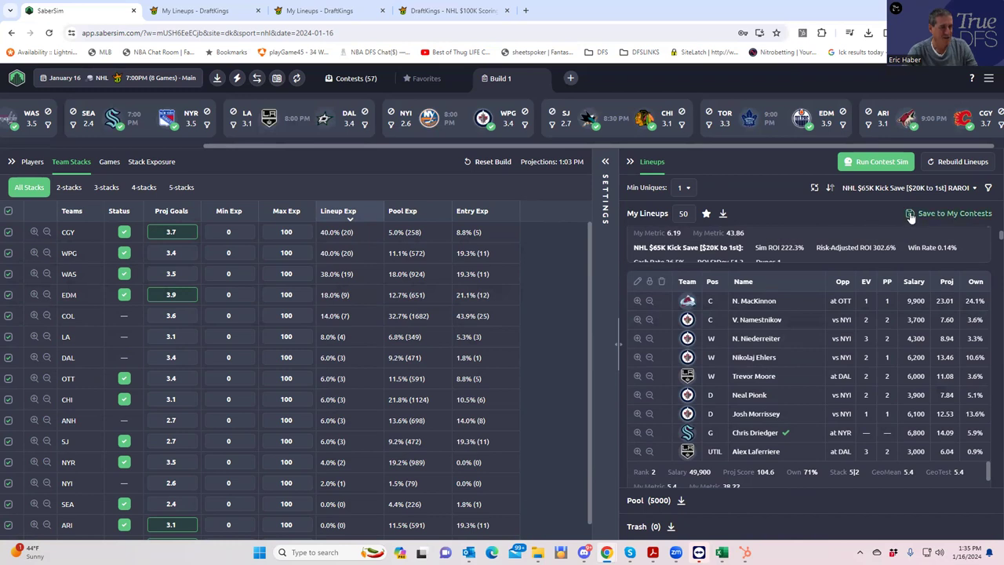
- Raise Min Uniques gradually to 5, checking how the stack type and team stack exposures of the 50 lineups shift
left_click(681, 190)
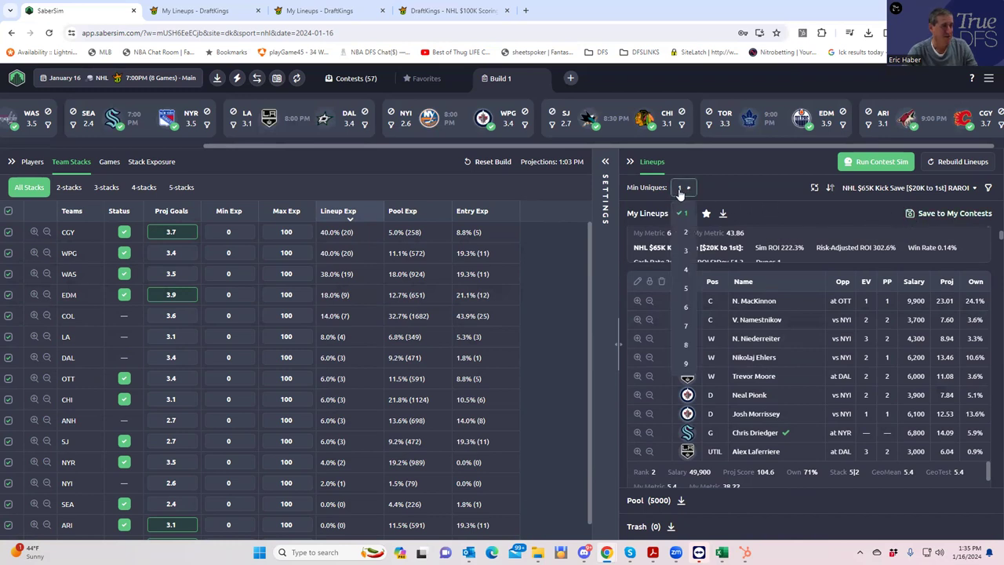
left_click(685, 232)
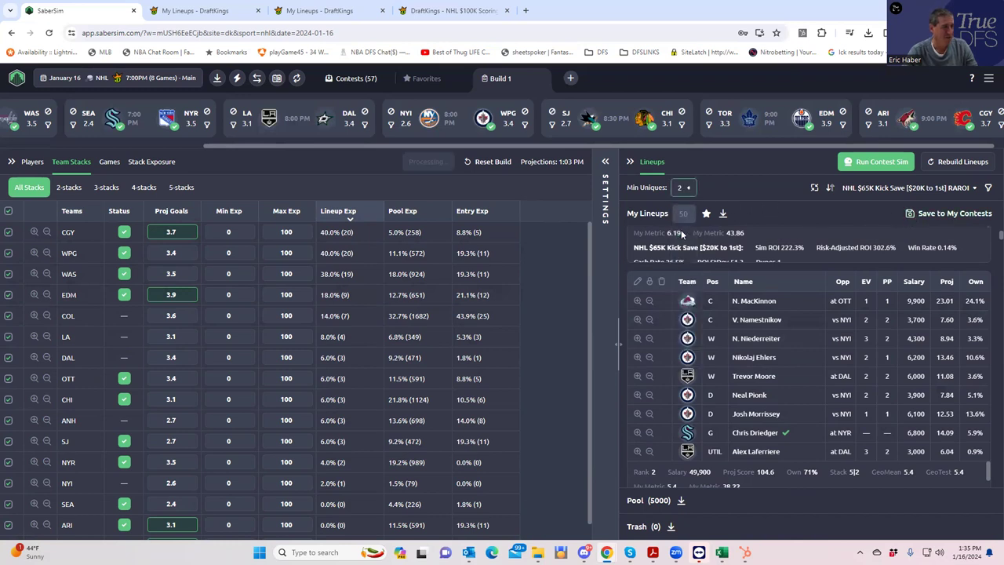
left_click(684, 188)
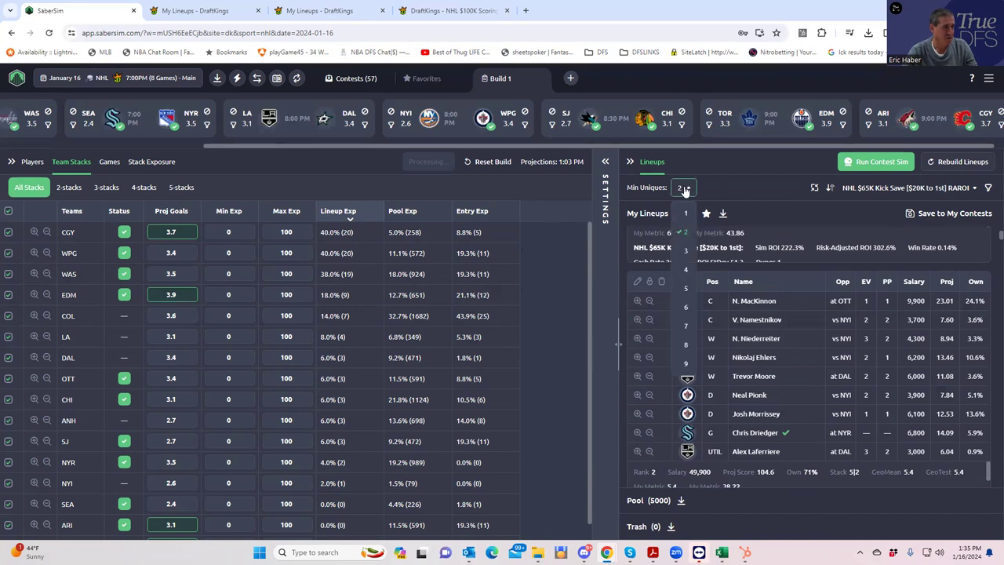
left_click(684, 251)
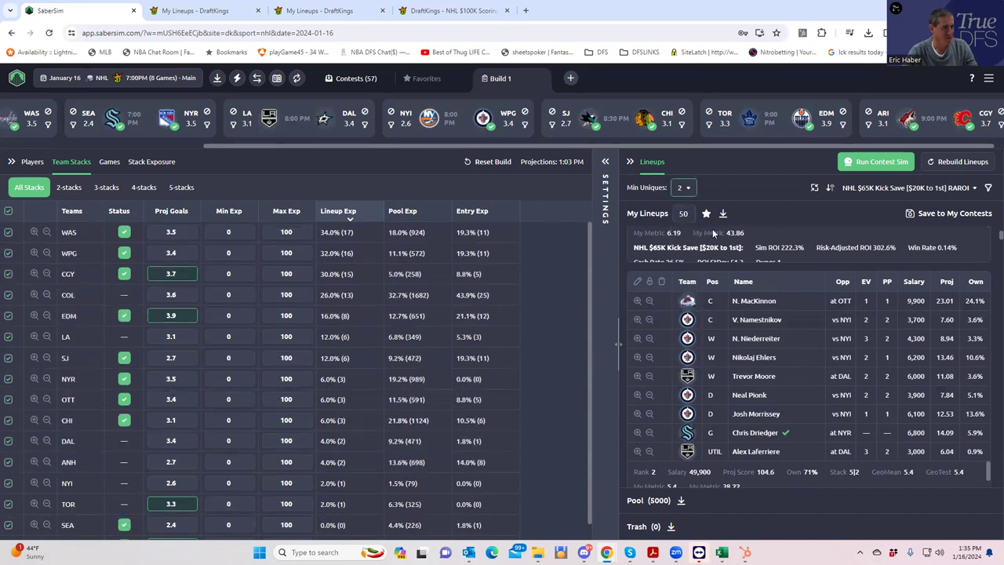
left_click(686, 193)
left_click(688, 276)
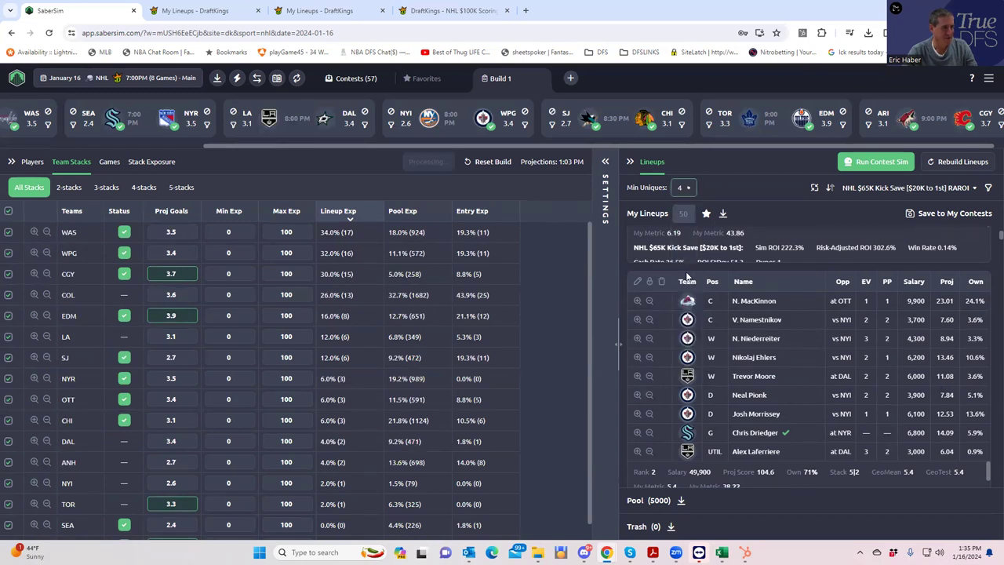
left_click(149, 164)
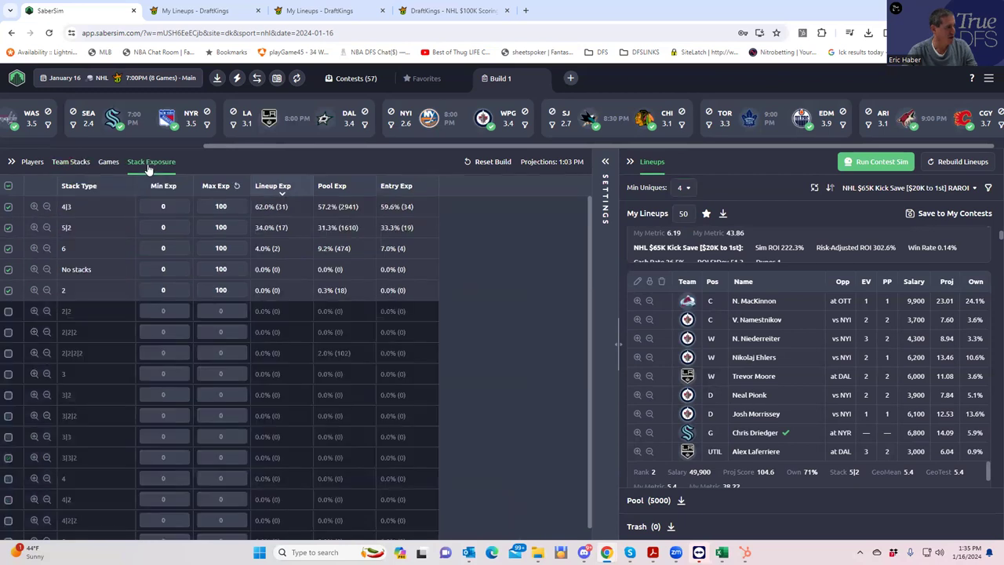
left_click(686, 187)
left_click(687, 288)
left_click(67, 162)
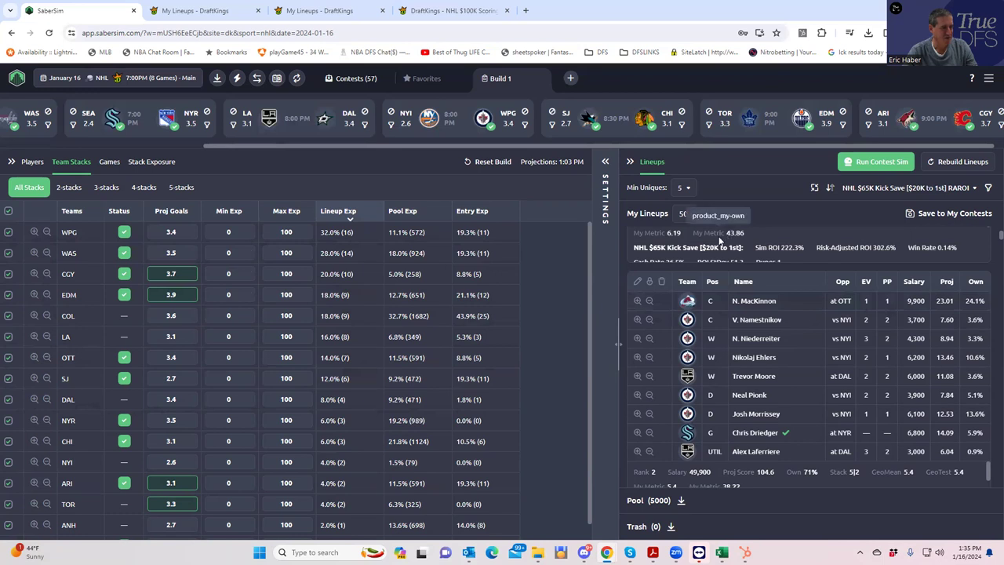
- Save the 50 lineups to the NHL $65K Kick Save contest only
left_click(916, 214)
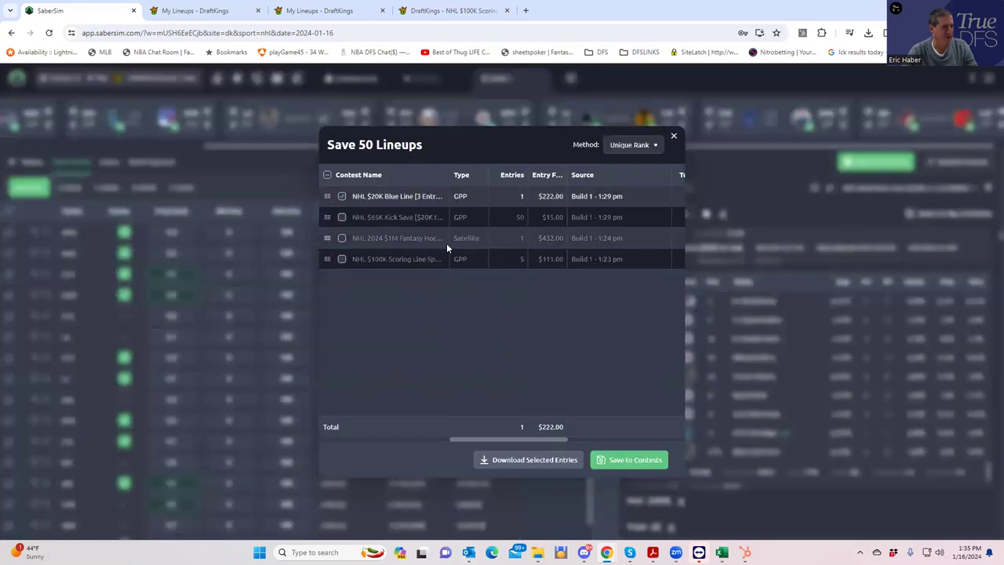
left_click(342, 216)
left_click(615, 459)
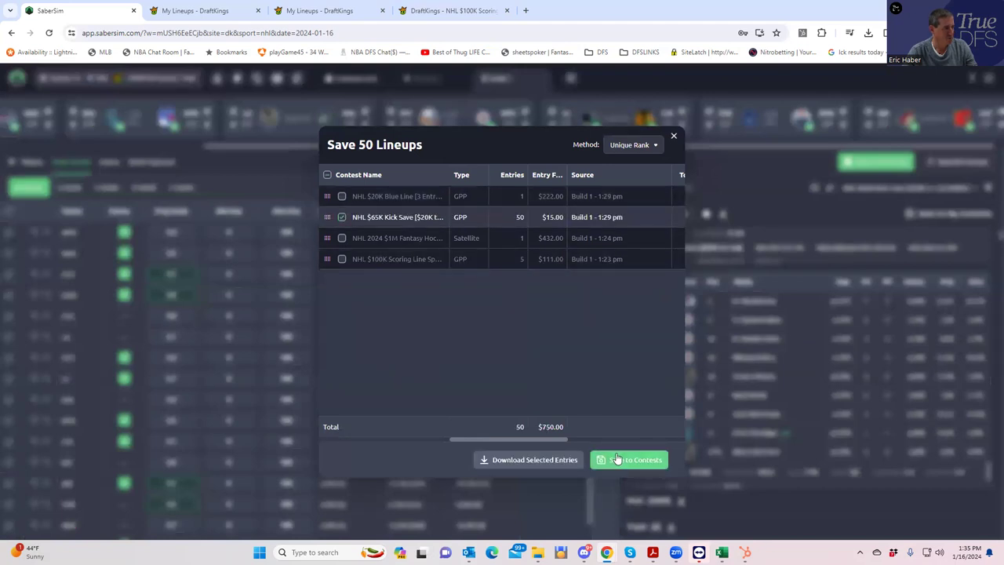
left_click(673, 138)
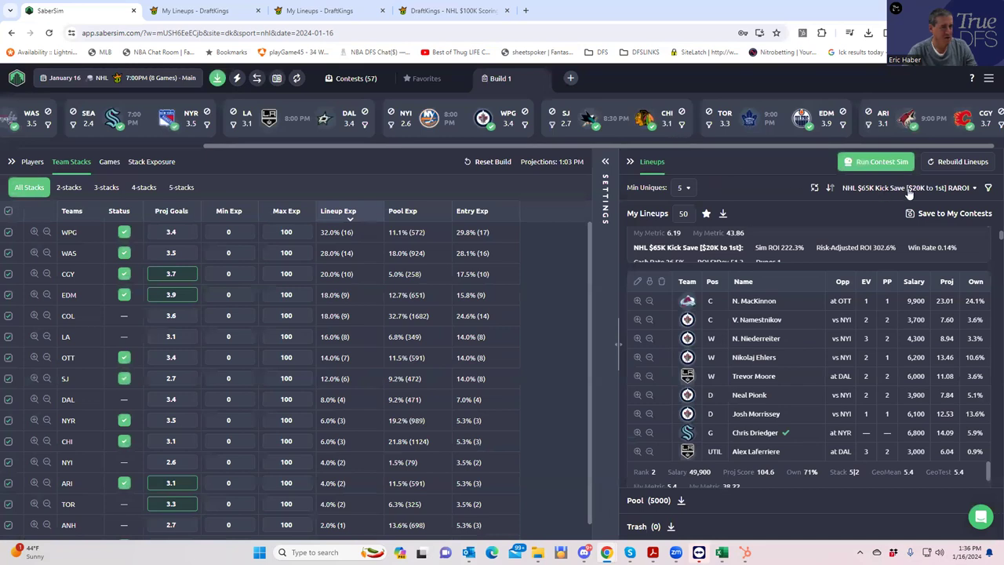
left_click(909, 188)
scroll(856, 397, "down", 5)
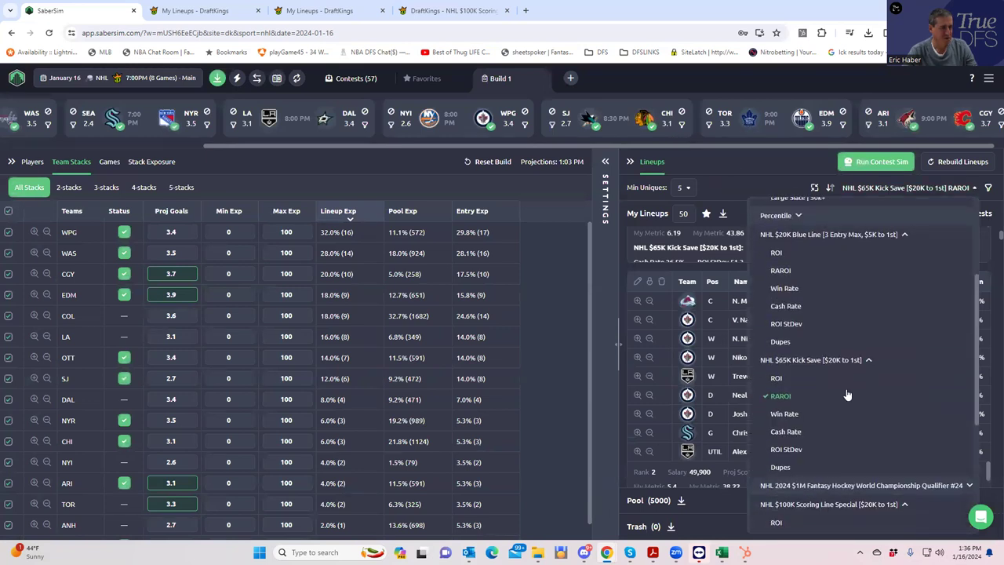
scroll(847, 395, "down", 2)
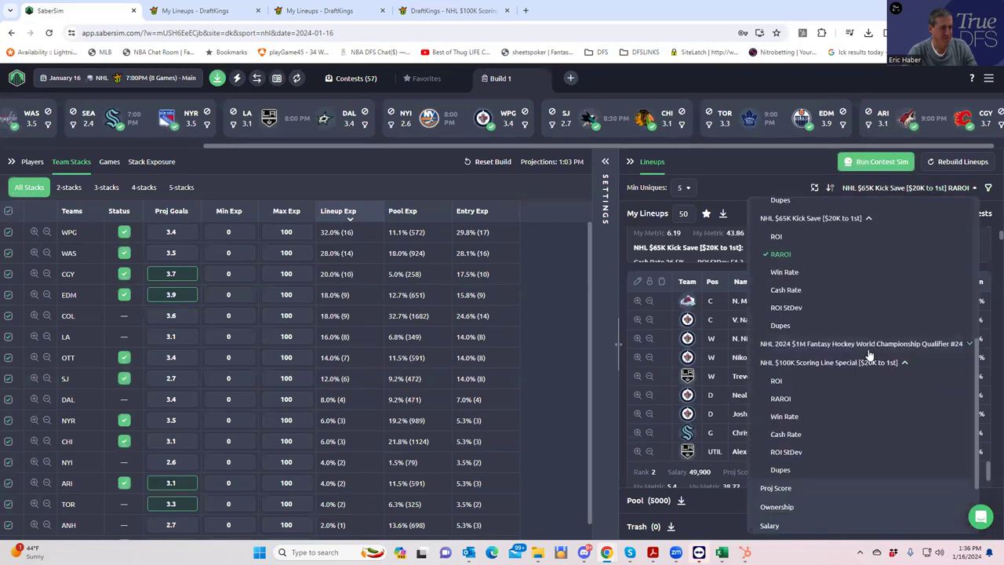
scroll(881, 357, "up", 2)
scroll(886, 353, "up", 2)
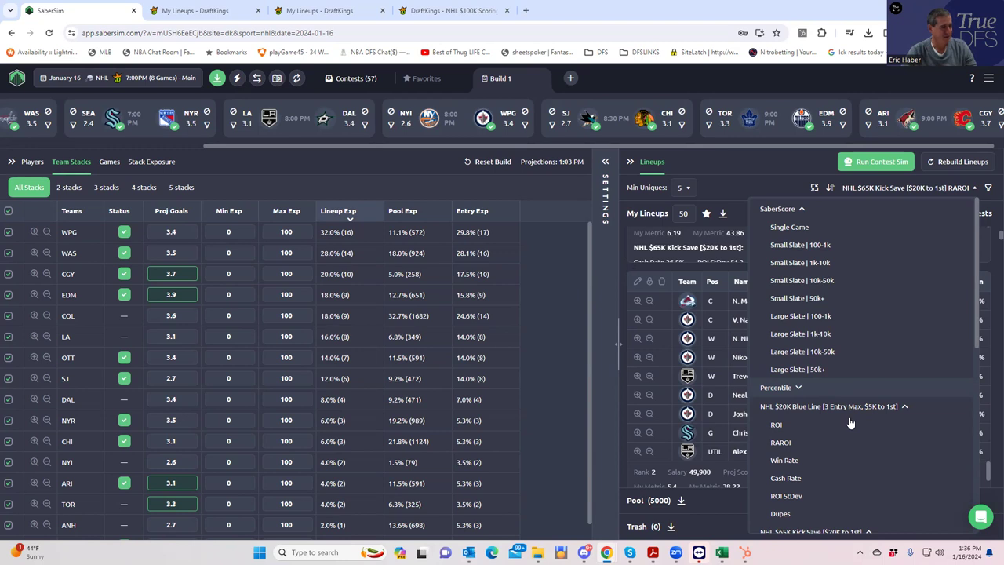
left_click(407, 188)
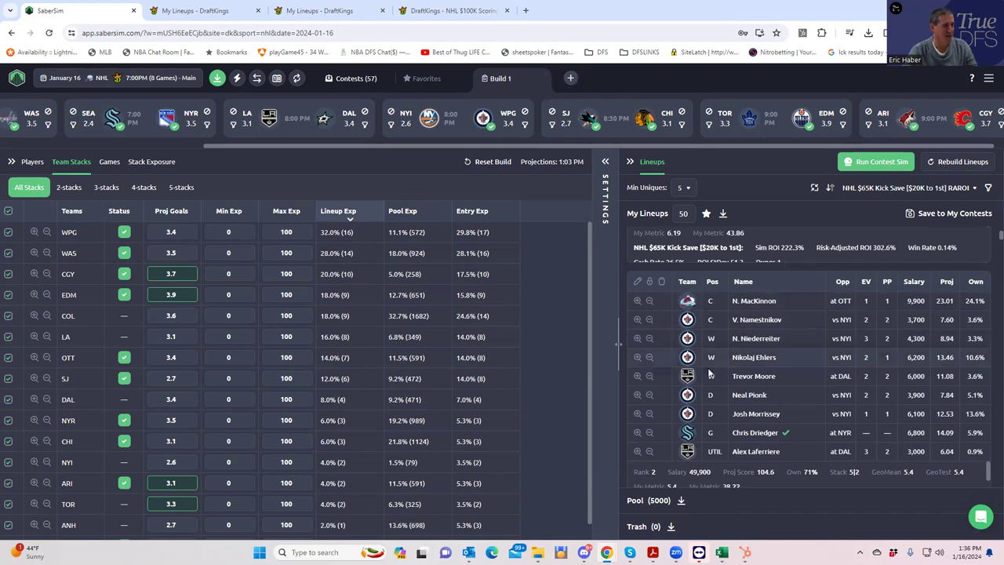
- Add a second build, glance back at Build 1, and return to the new build
left_click(571, 78)
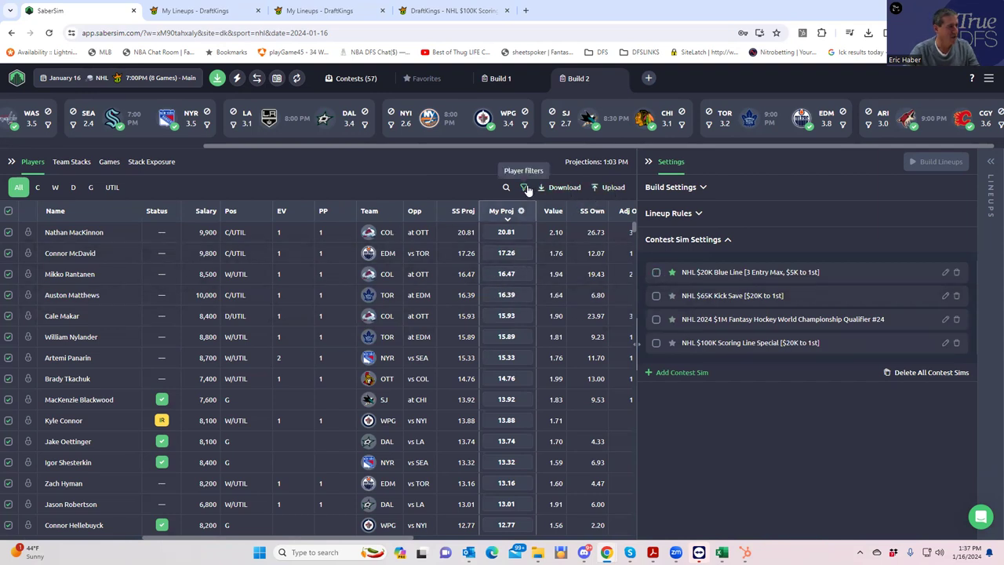
left_click(500, 78)
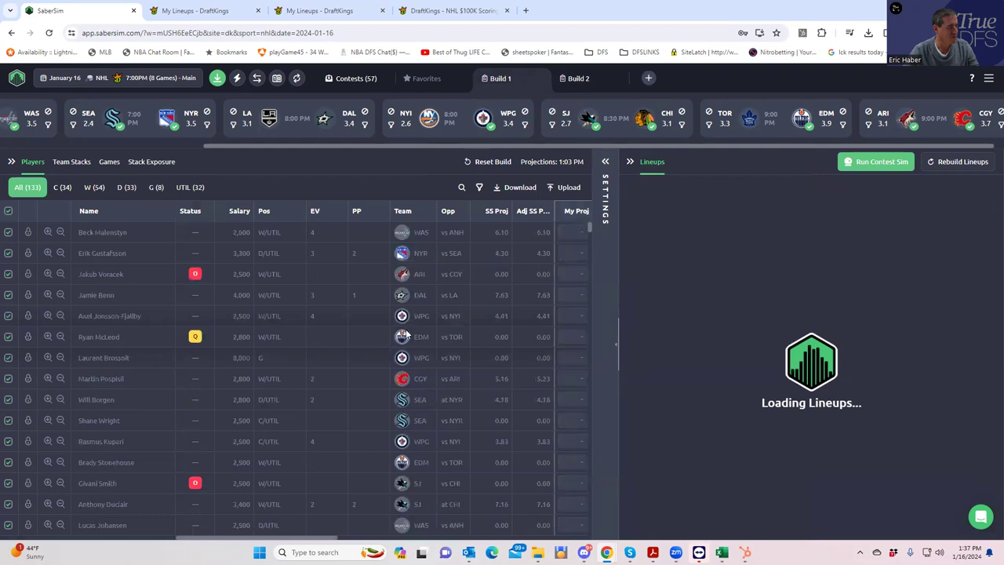
left_click(586, 80)
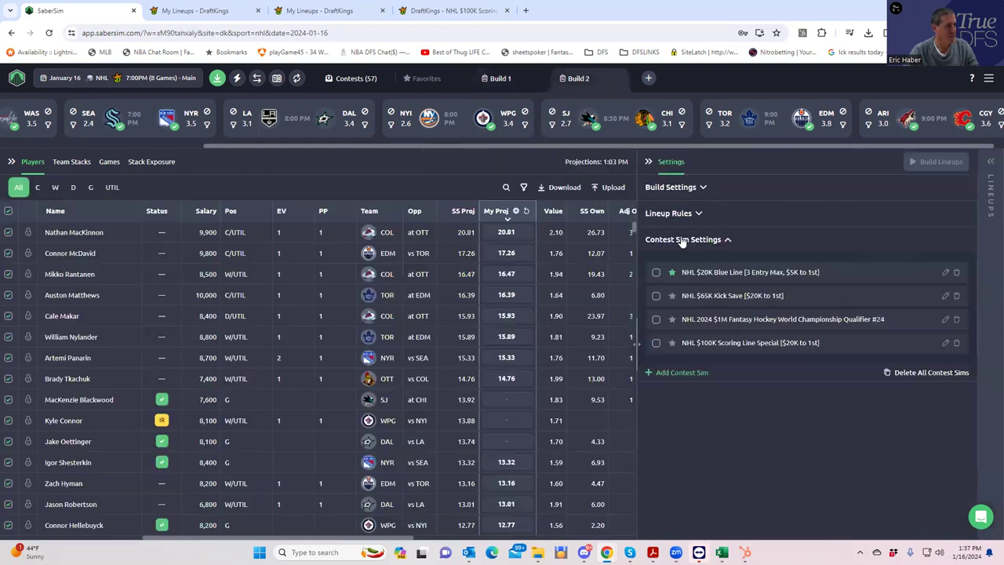
- Upload the NHLDK_Sim file from the KrugNHL folder as custom player data, without saving it as a projections source
left_click(607, 187)
left_click(634, 141)
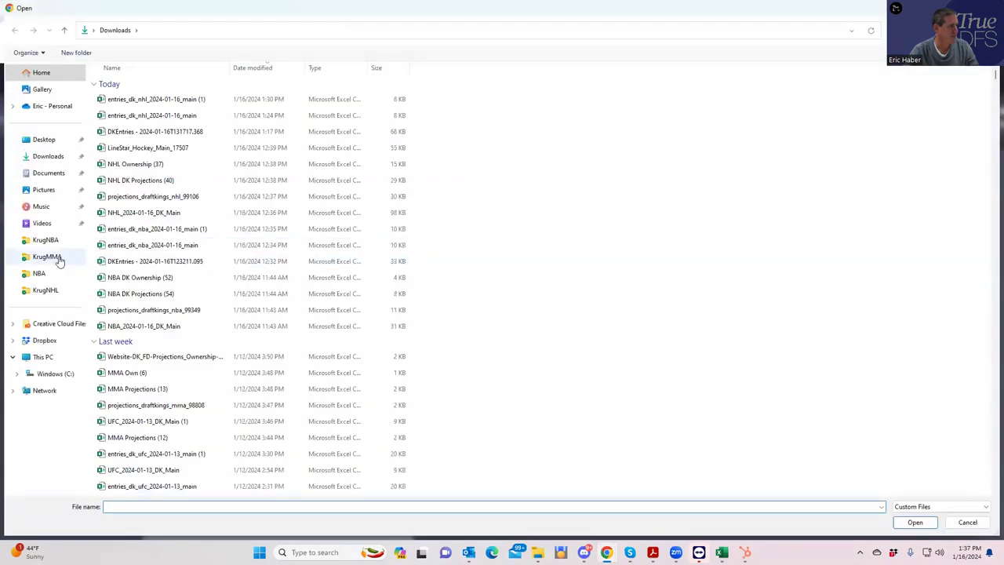
left_click(30, 290)
left_click(132, 102)
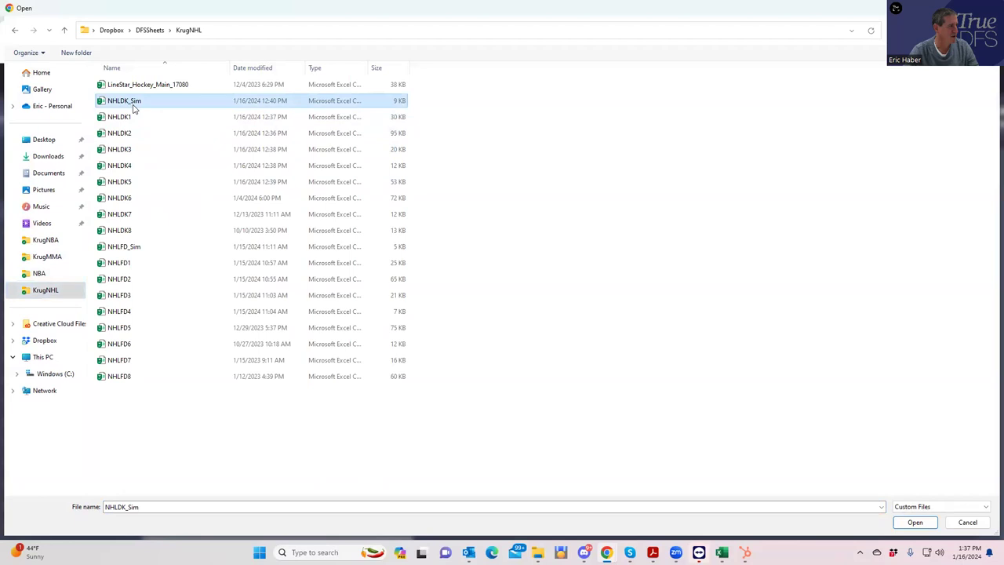
left_click(914, 522)
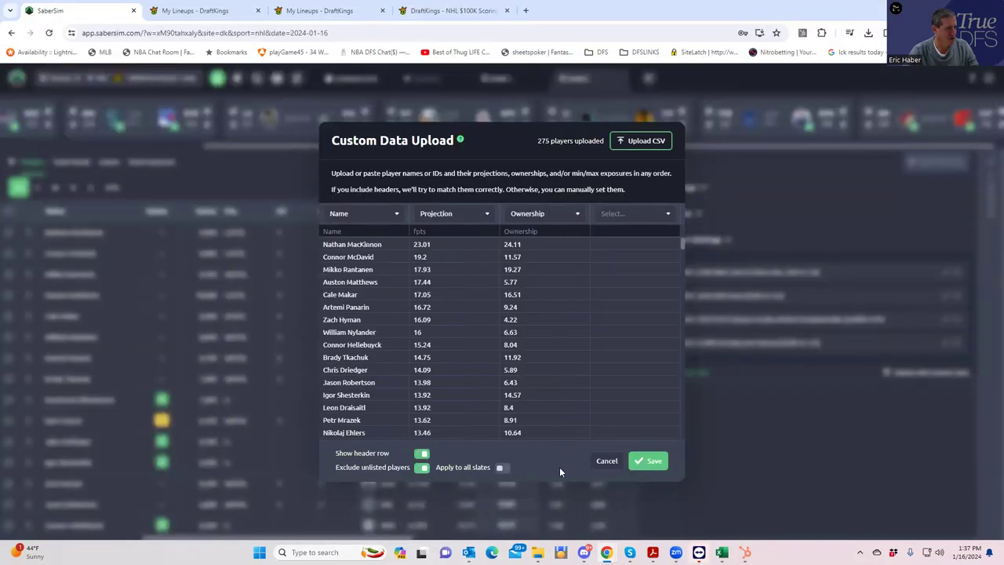
left_click(650, 461)
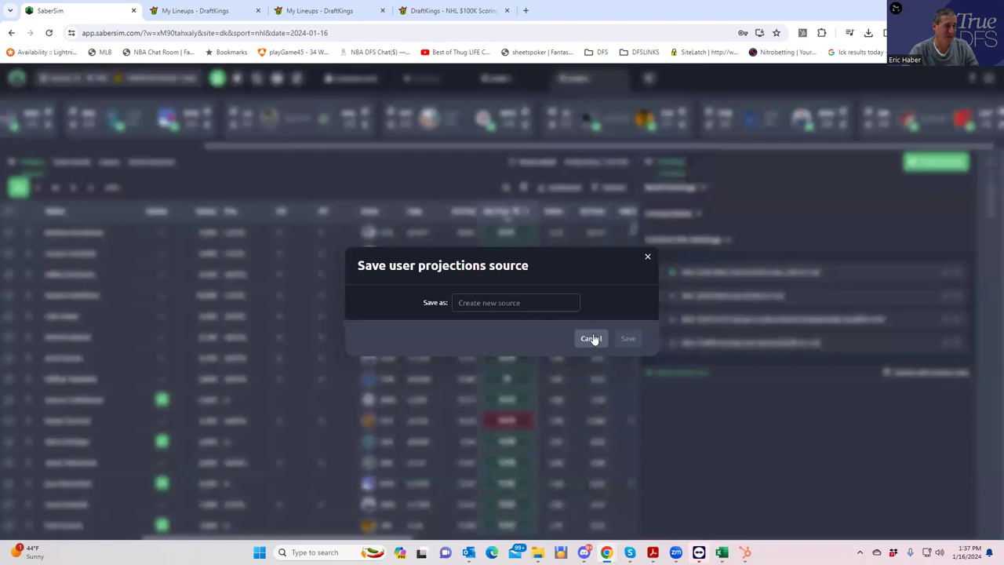
left_click(592, 338)
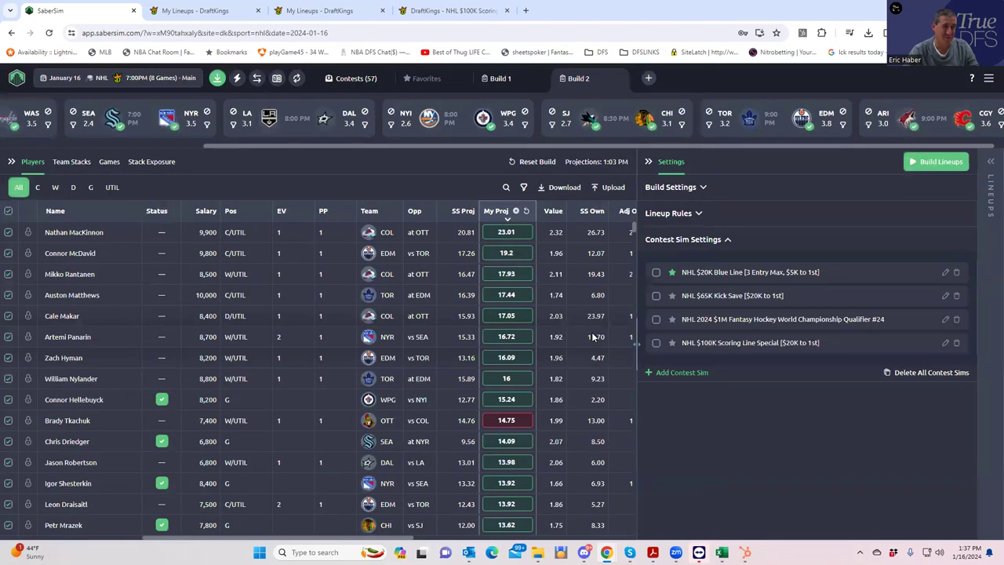
- Build lineups with a 3-max entry limit and a pool size of 2000, and check their team stack exposures
left_click(701, 188)
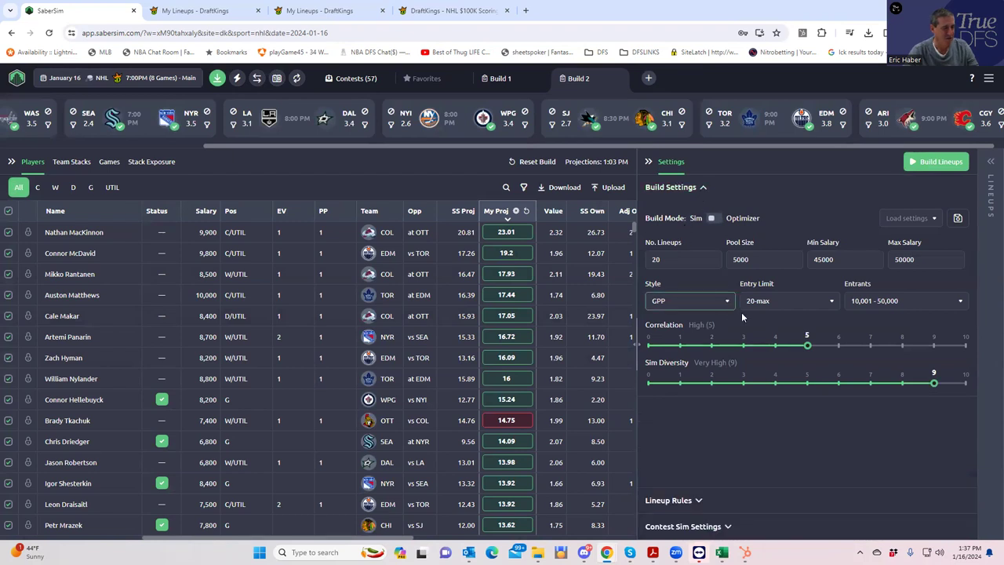
left_click(804, 305)
left_click(766, 346)
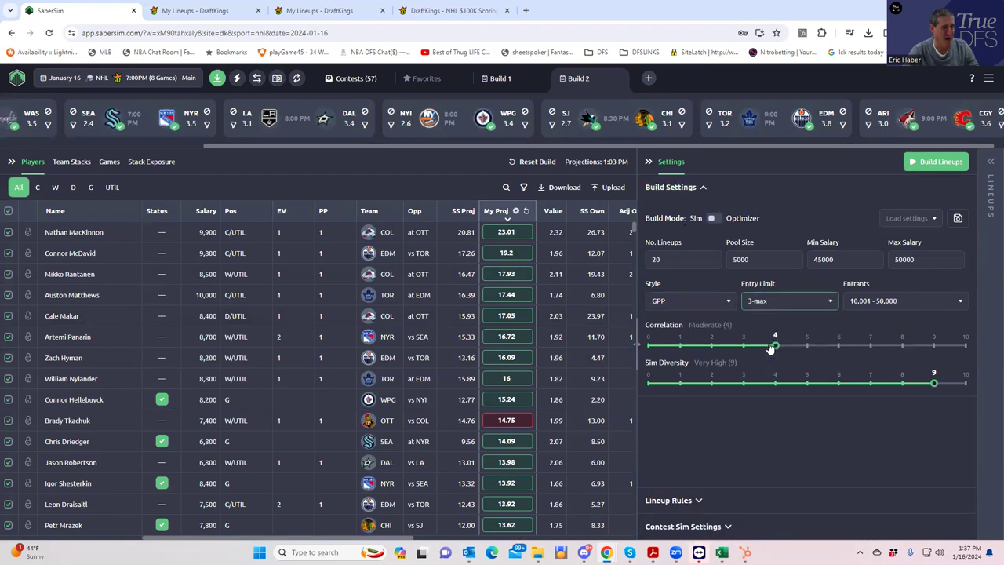
left_click(761, 259)
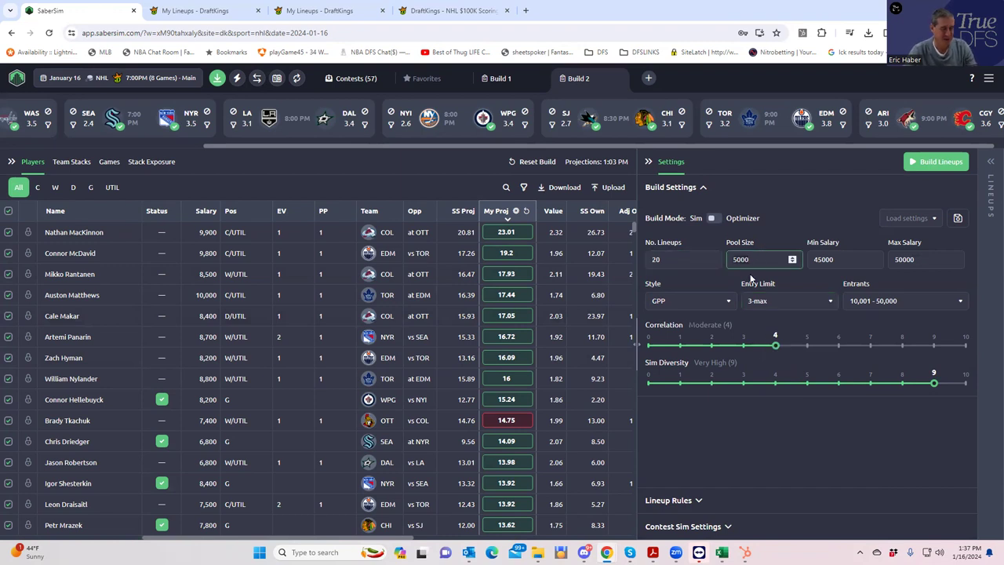
key("ctrl+a")
type("2000")
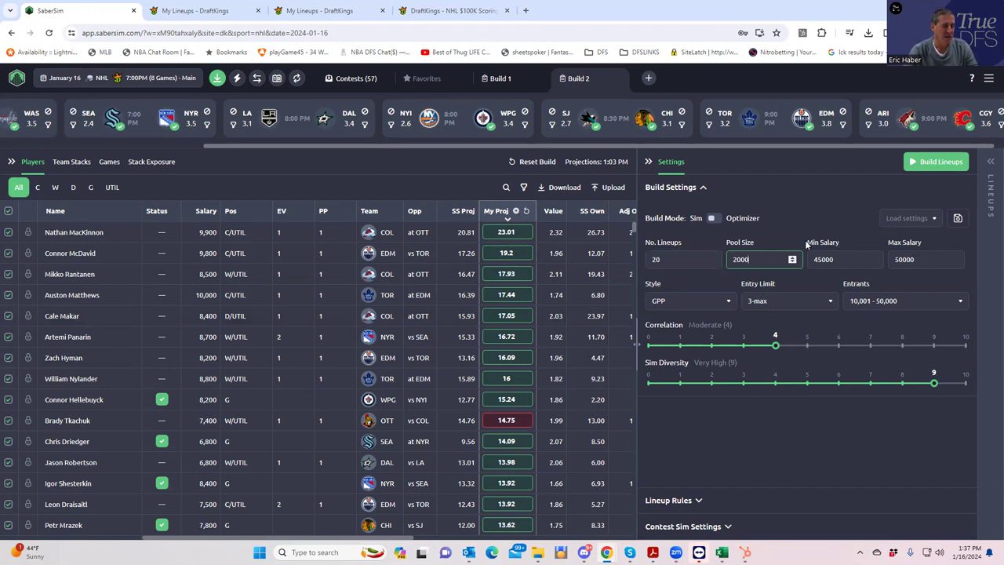
left_click(927, 164)
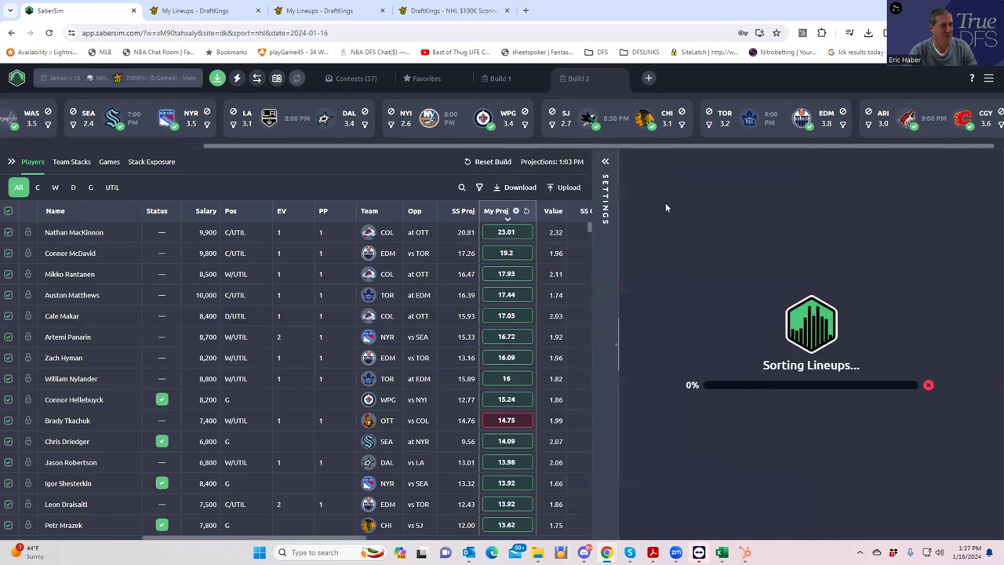
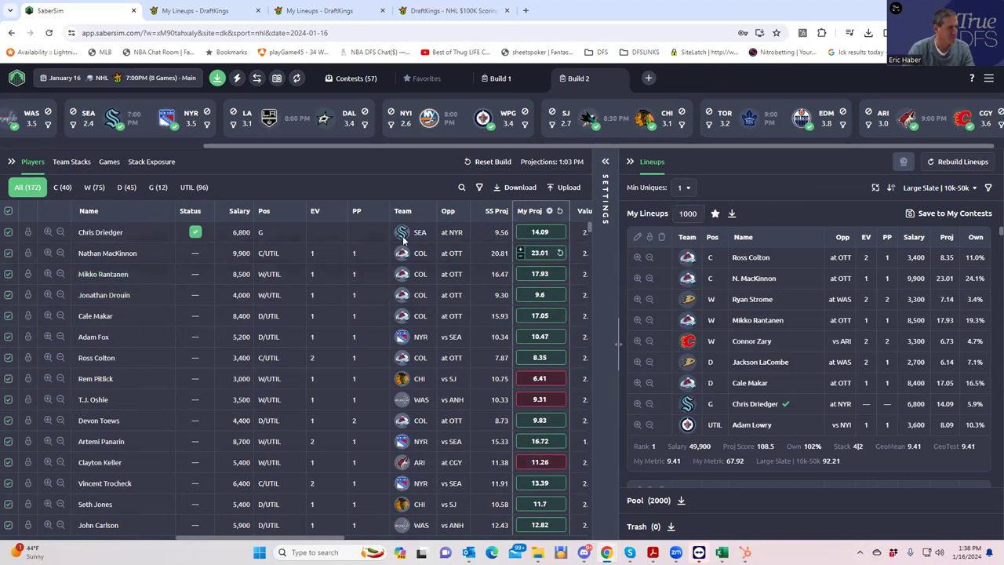
left_click(77, 164)
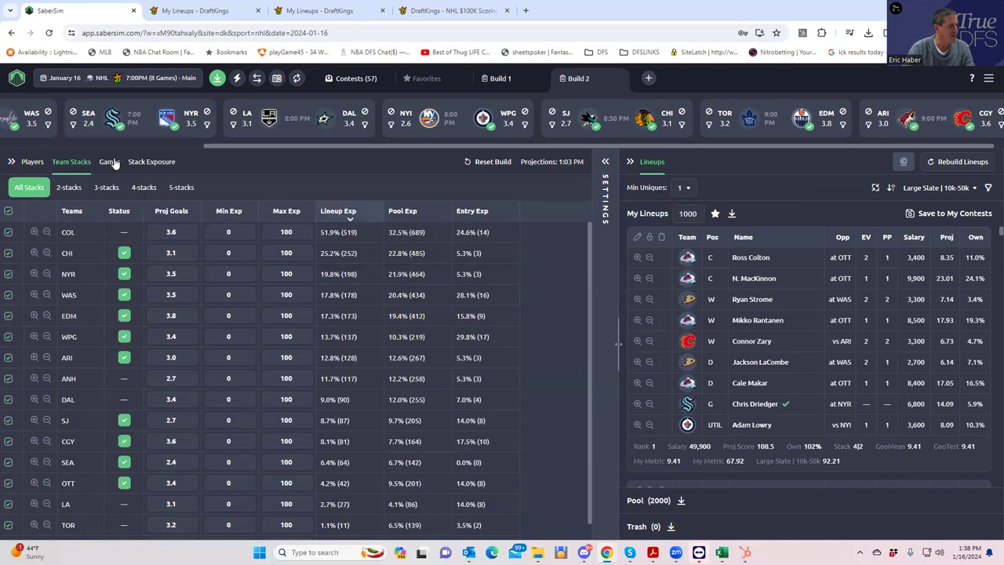
- Exclude the 3|2, 3|3, 3|2|2, 4, 4|2|2 and 5 stack types from Build 2 and apply the exposures
left_click(143, 166)
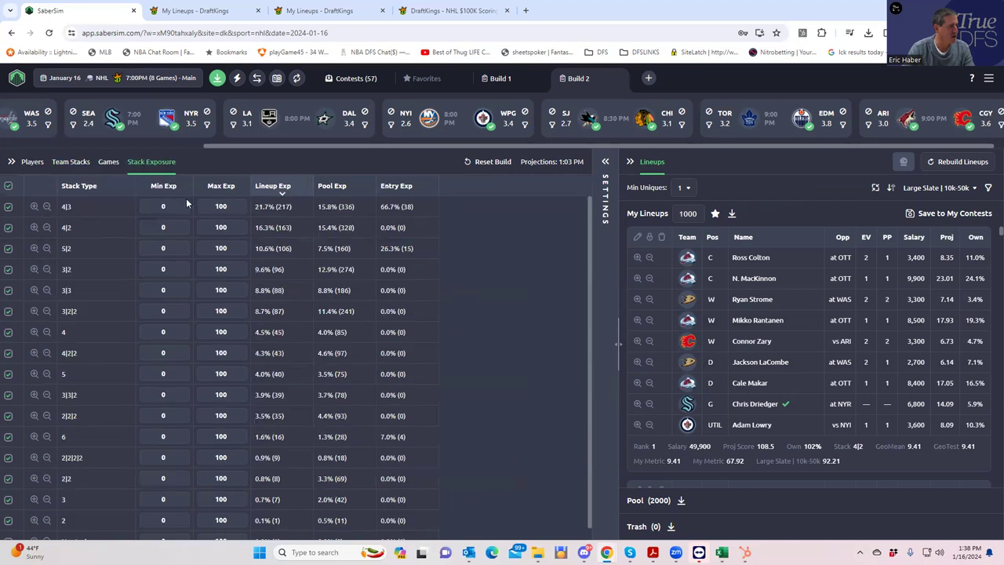
left_click(8, 270)
left_click(8, 291)
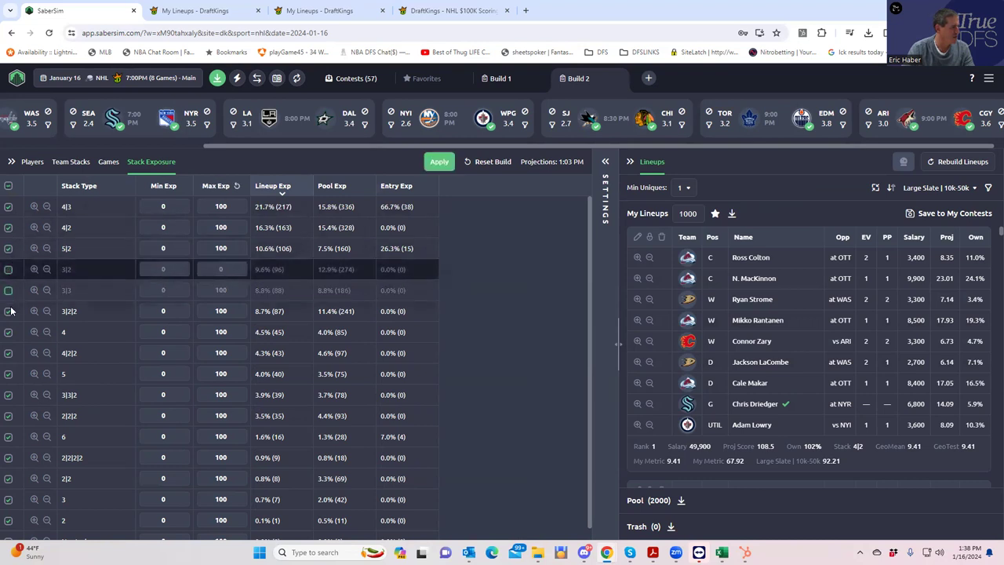
left_click(9, 312)
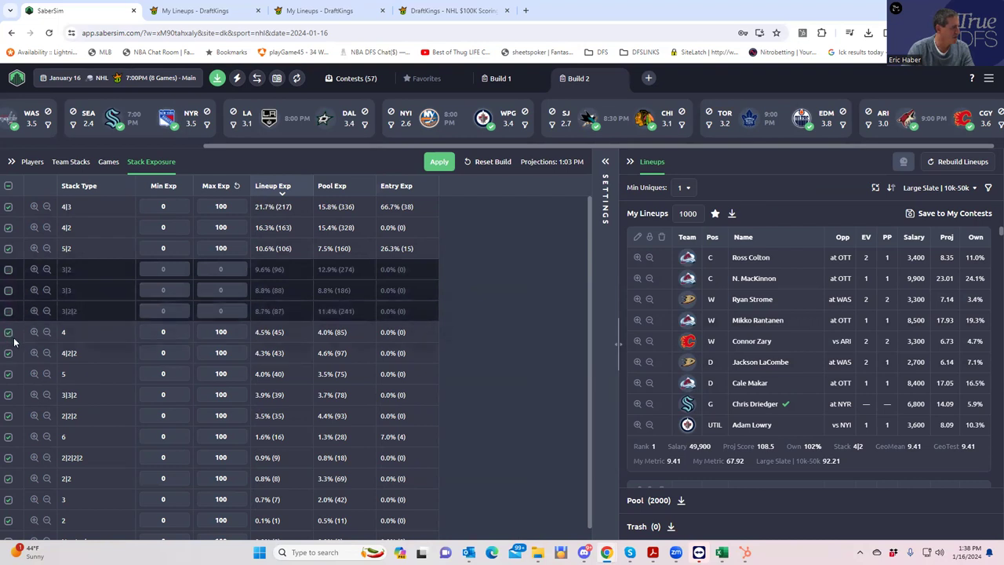
left_click(9, 332)
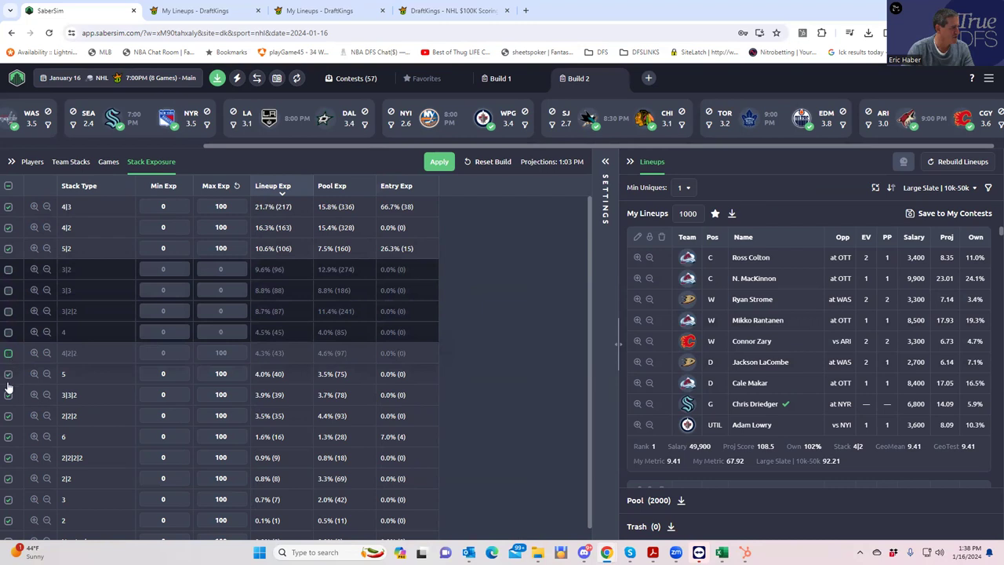
left_click(9, 374)
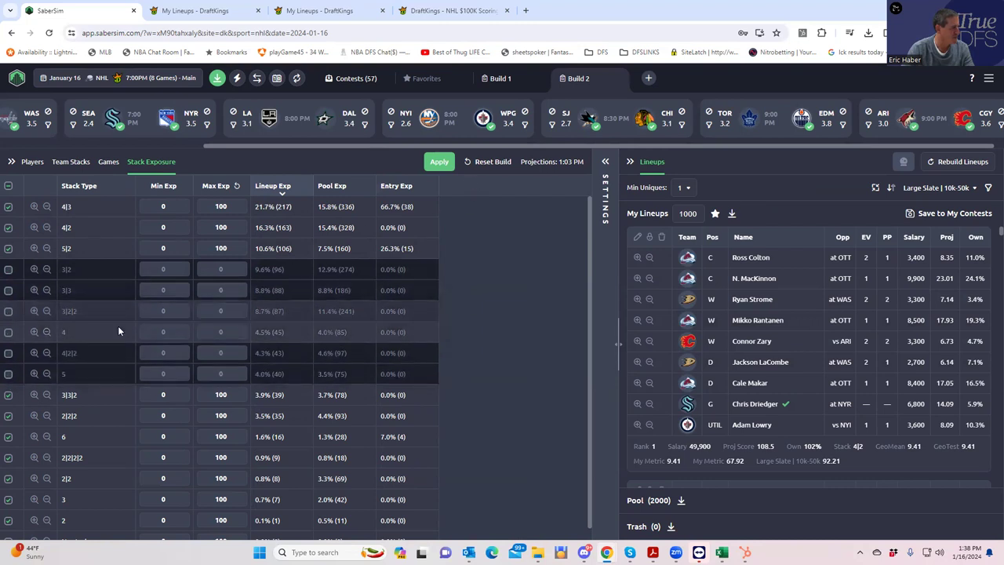
left_click(438, 162)
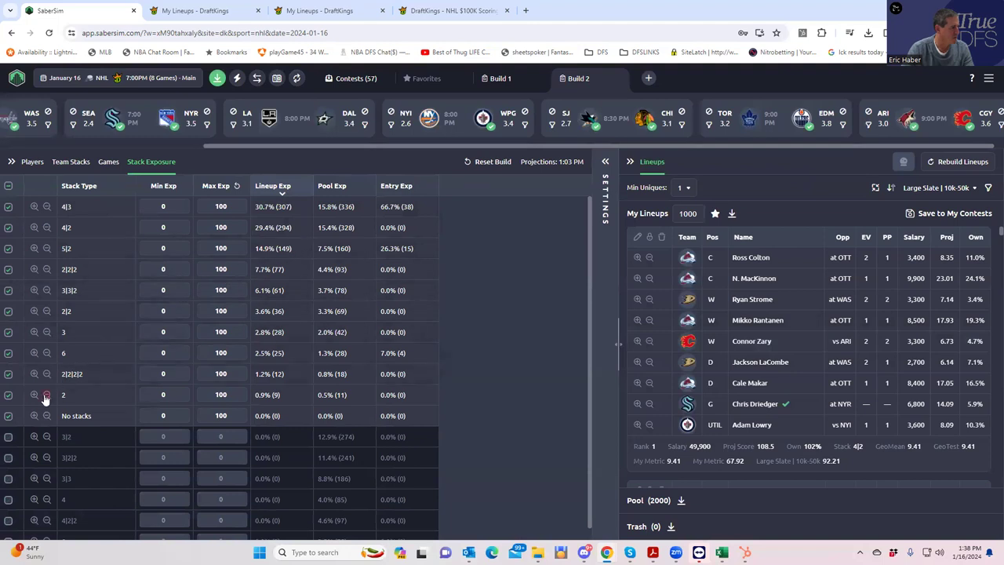
- Also exclude the No stacks, 2|2|2|2, 3, 2|2 and 2|2|2 stack types, apply the exposures, and keep editing
left_click(9, 421)
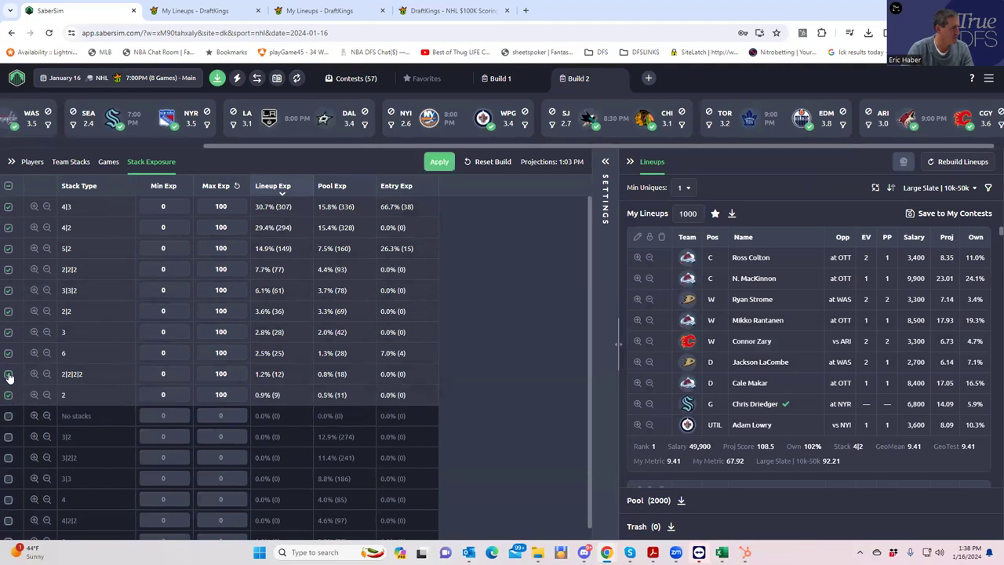
left_click(8, 375)
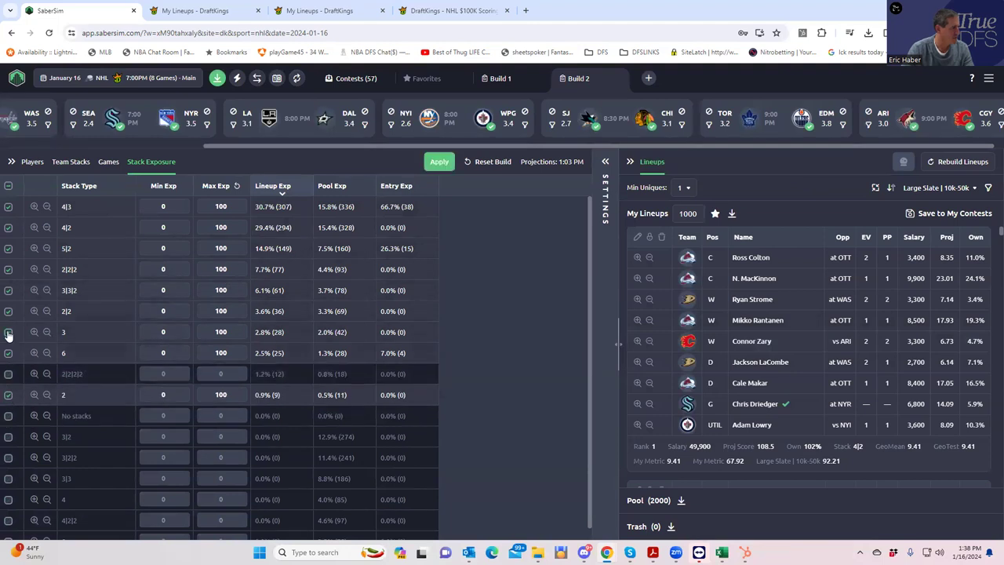
left_click(9, 332)
left_click(9, 311)
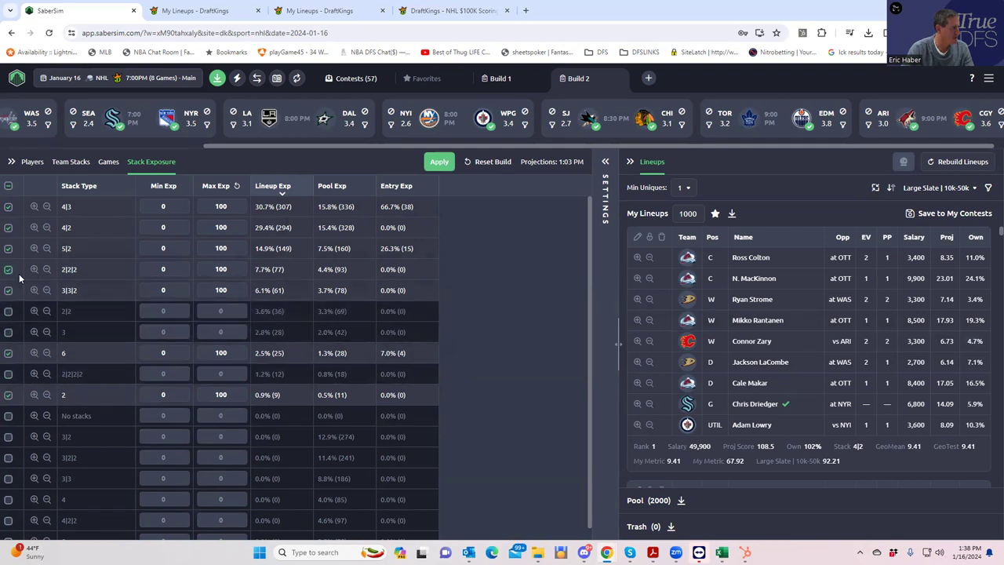
left_click(9, 269)
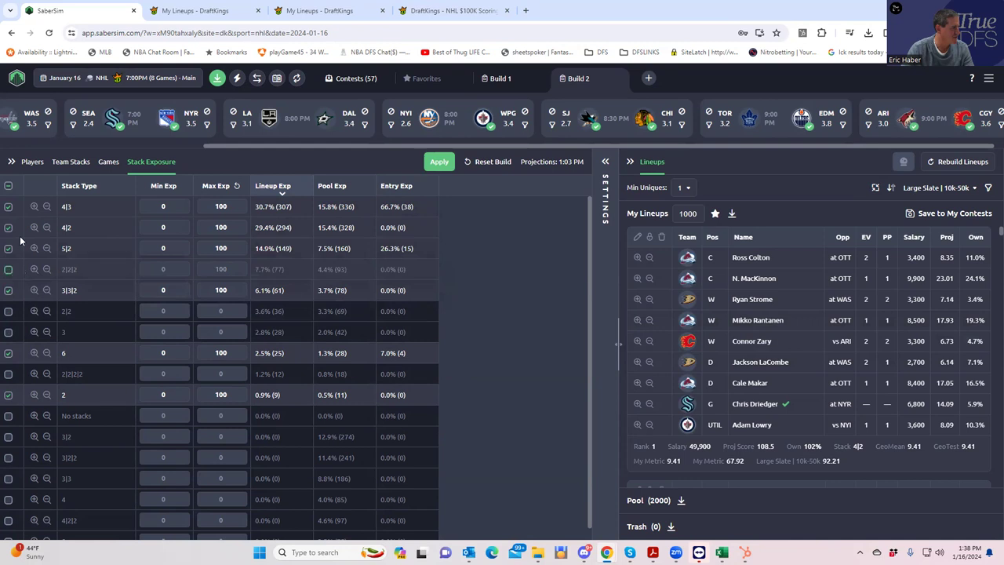
left_click(436, 162)
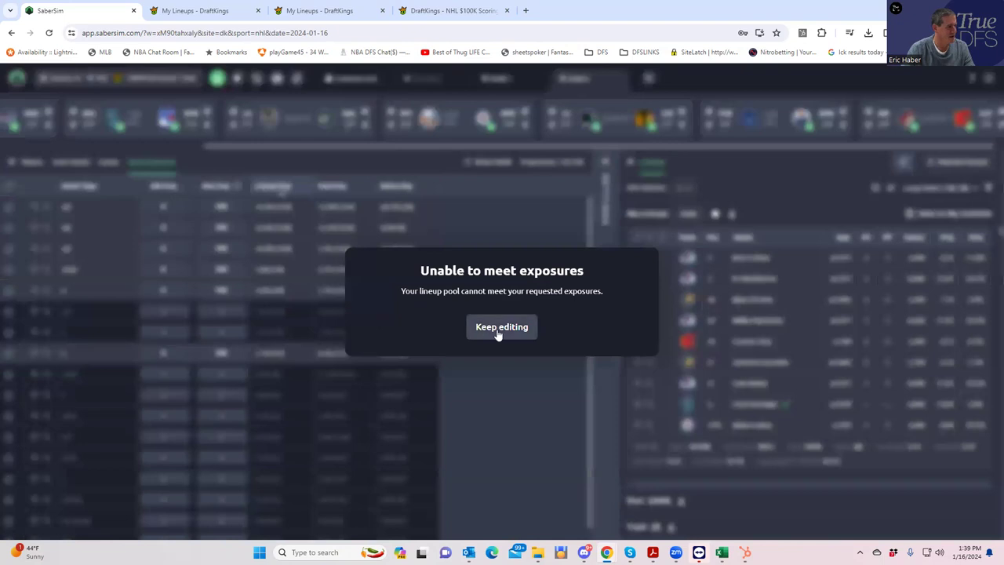
left_click(499, 331)
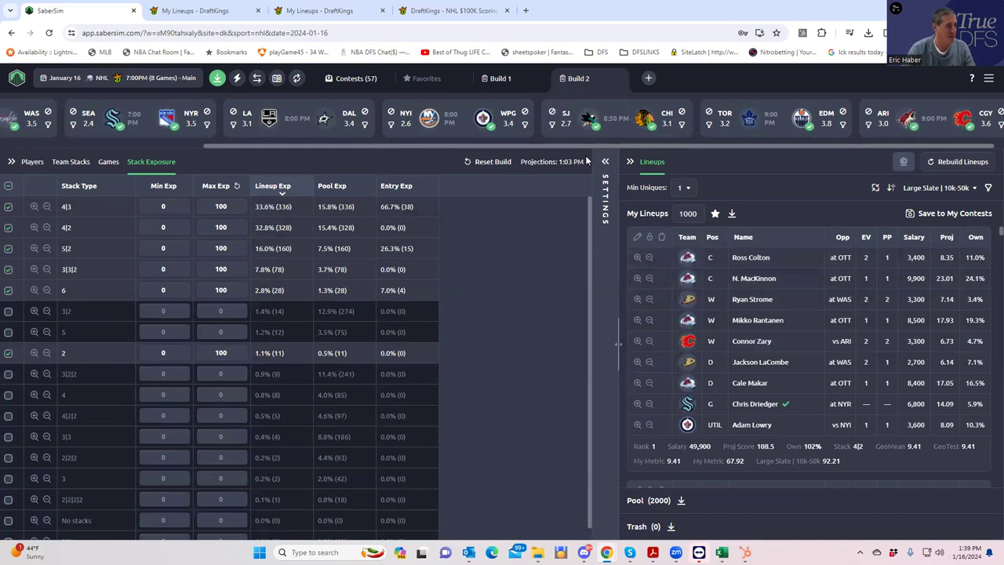
left_click(503, 79)
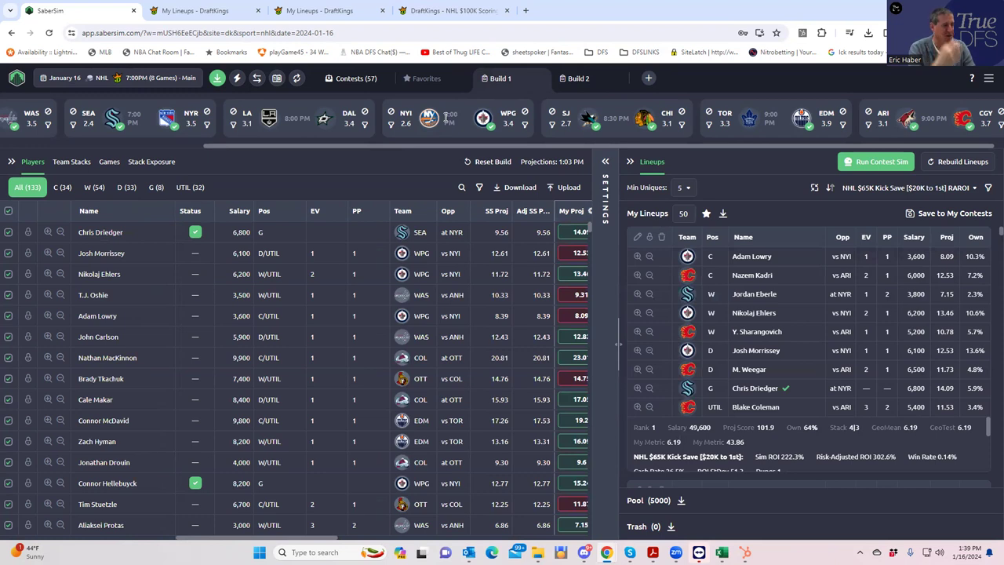
left_click(582, 80)
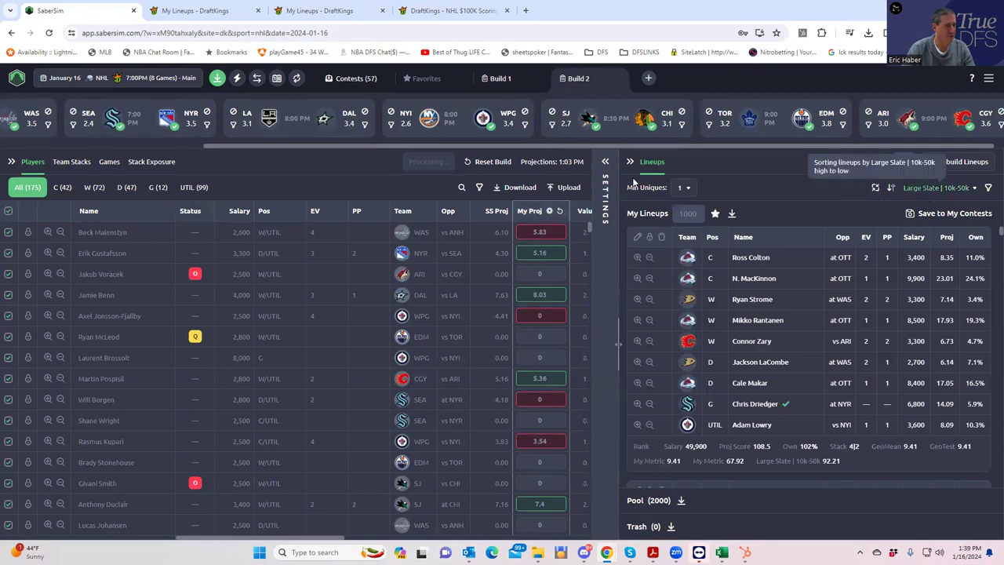
left_click(585, 175)
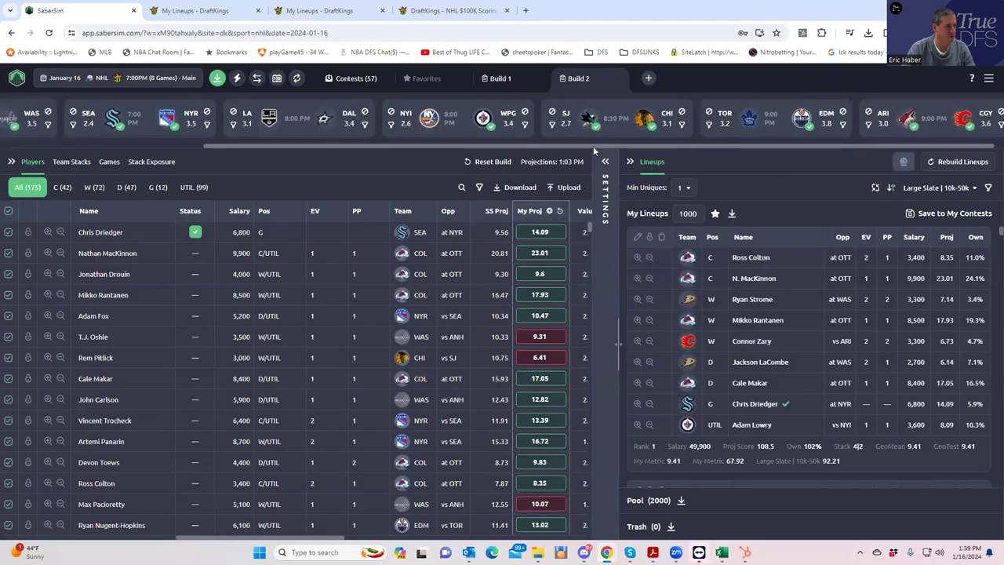
- In Build 1, set the NHL $20K Blue Line contest sim to use Build 2 as its field lineups and save it
left_click(500, 79)
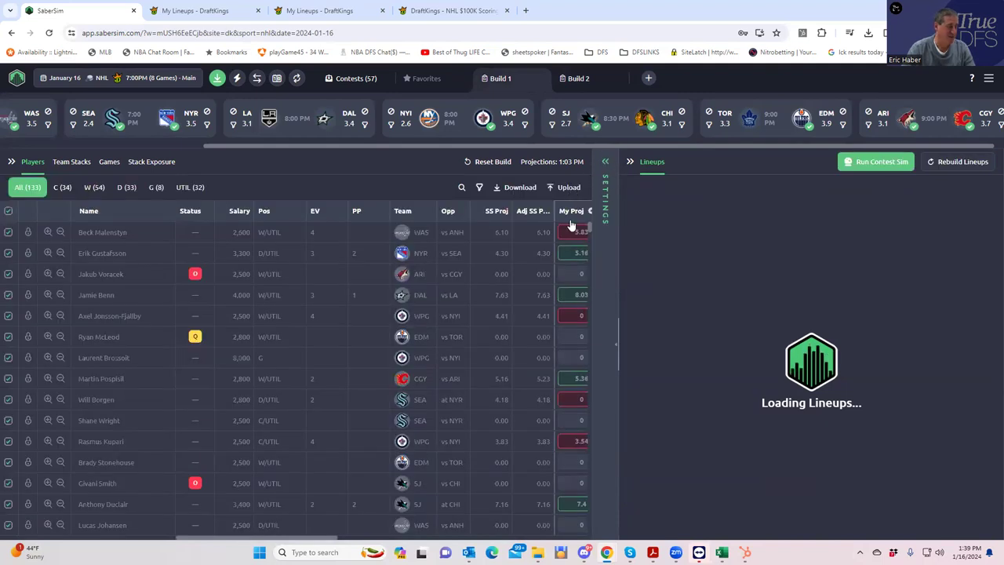
left_click(604, 163)
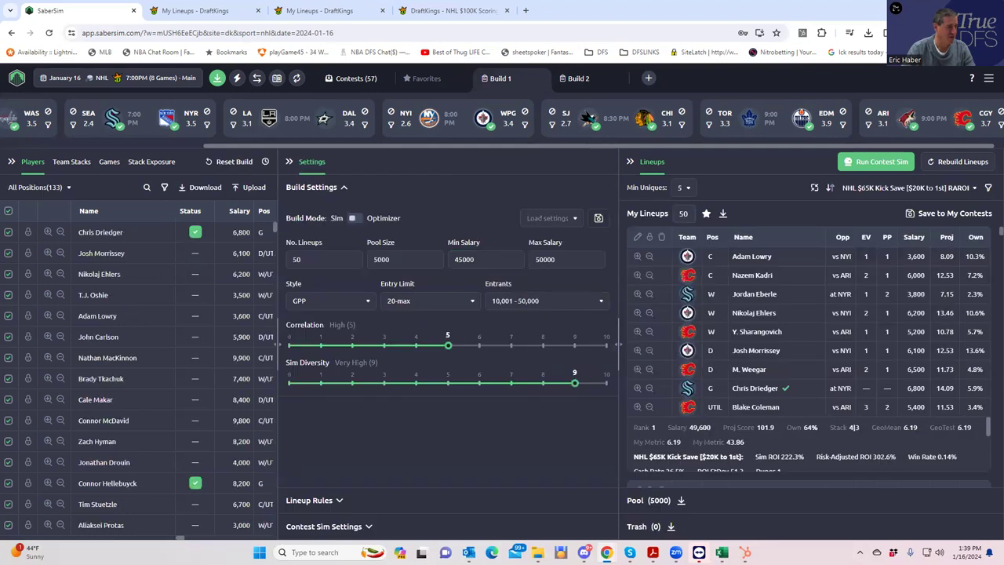
left_click(370, 528)
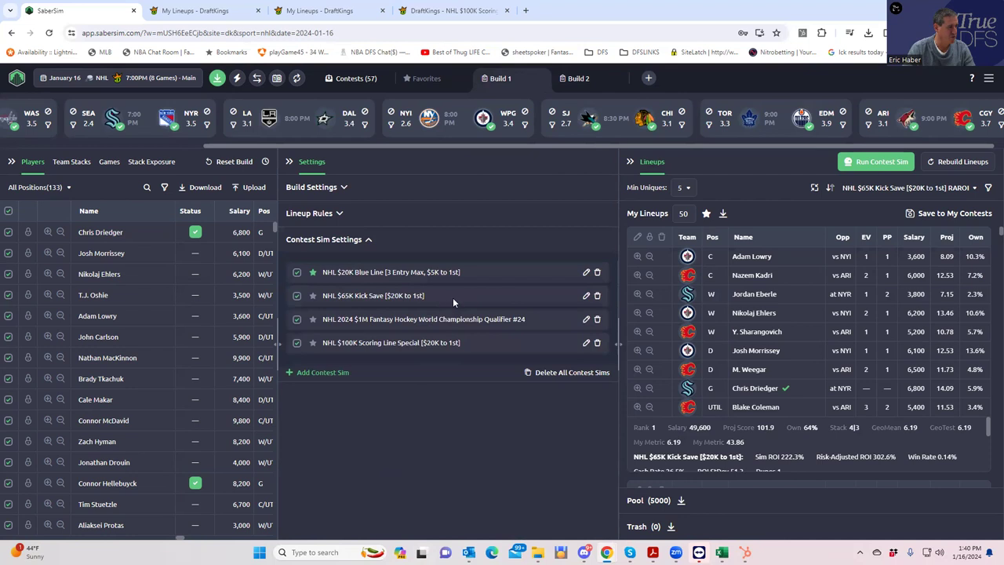
left_click(586, 275)
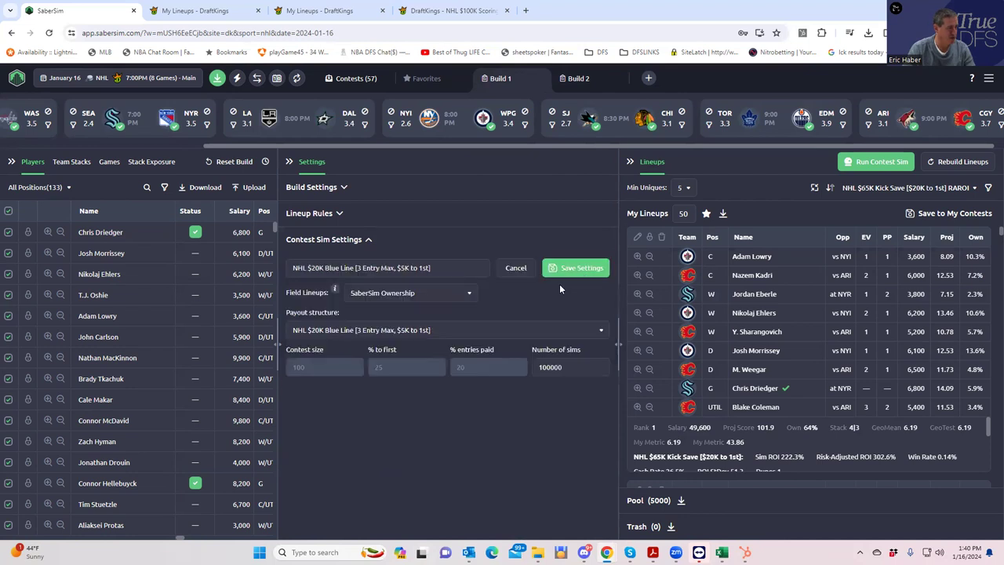
left_click(422, 294)
left_click(365, 353)
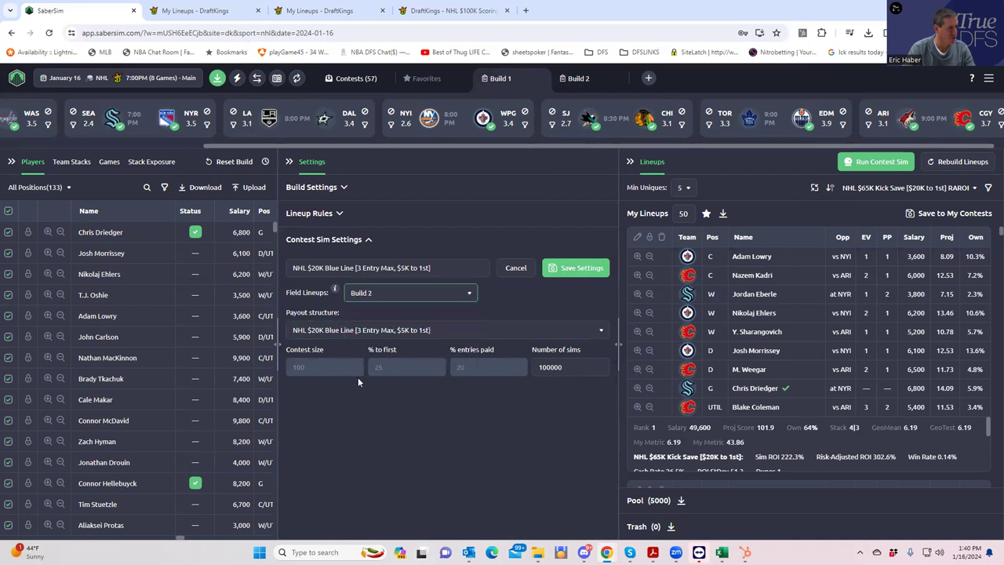
left_click(576, 269)
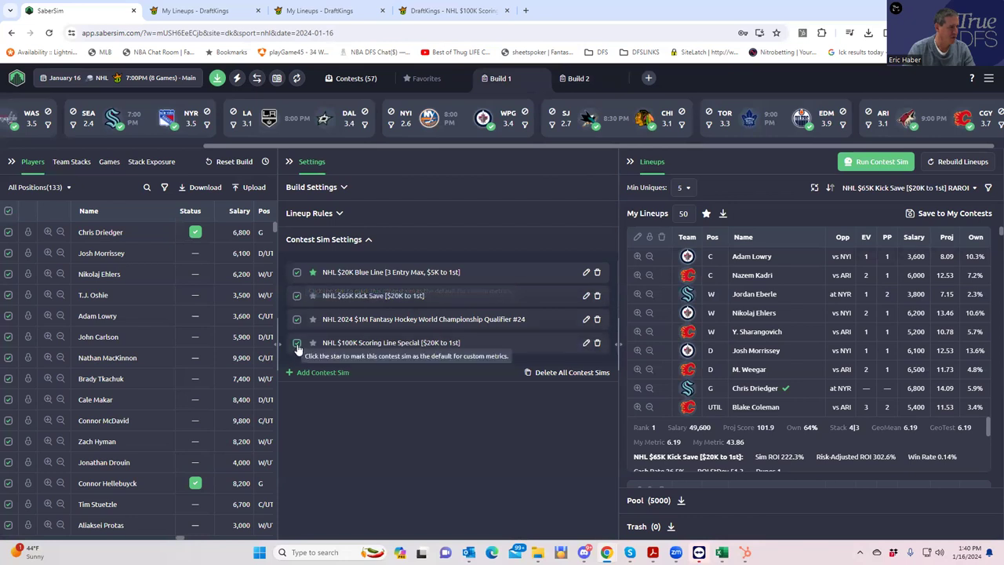
- Deselect the NHL $65K Kick Save sim and save Build 2 as the field lineups for the Fantasy Hockey World Championship Qualifier #24 sim
left_click(297, 295)
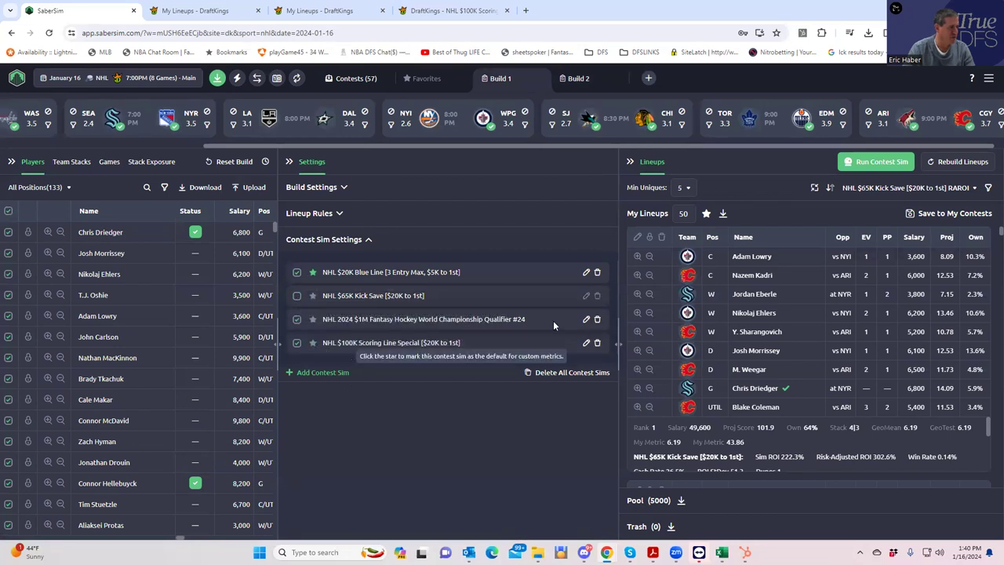
left_click(585, 319)
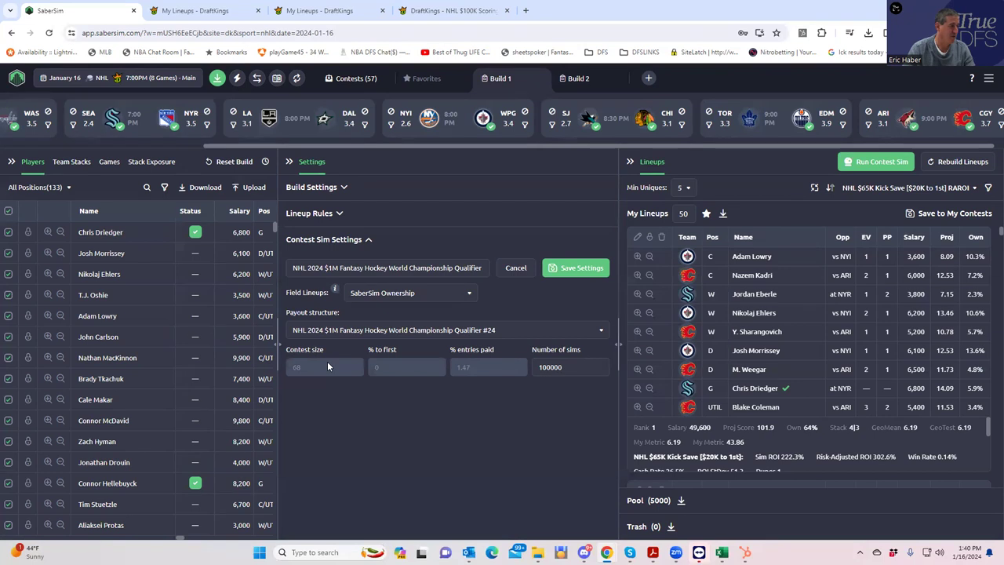
left_click(469, 293)
left_click(383, 355)
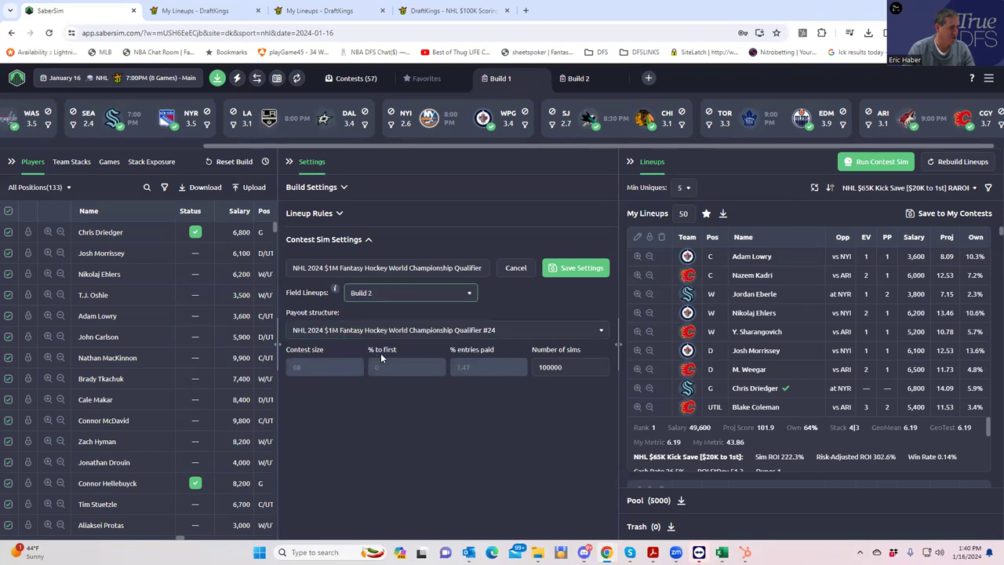
left_click(573, 270)
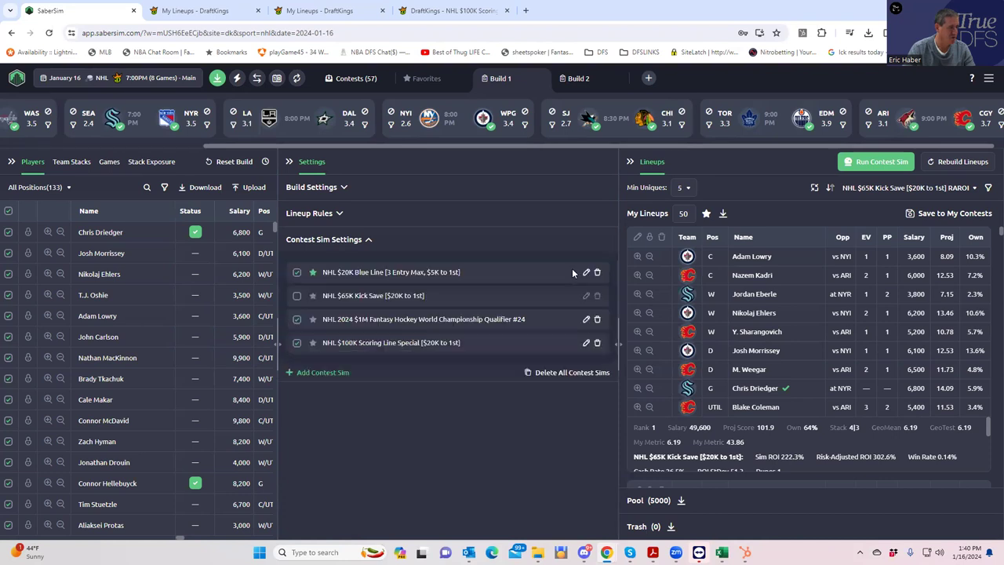
- Deselect the Qualifier #24 sim and save Build 2 as the field lineups for the NHL $100K Scoring Line Special sim
left_click(297, 319)
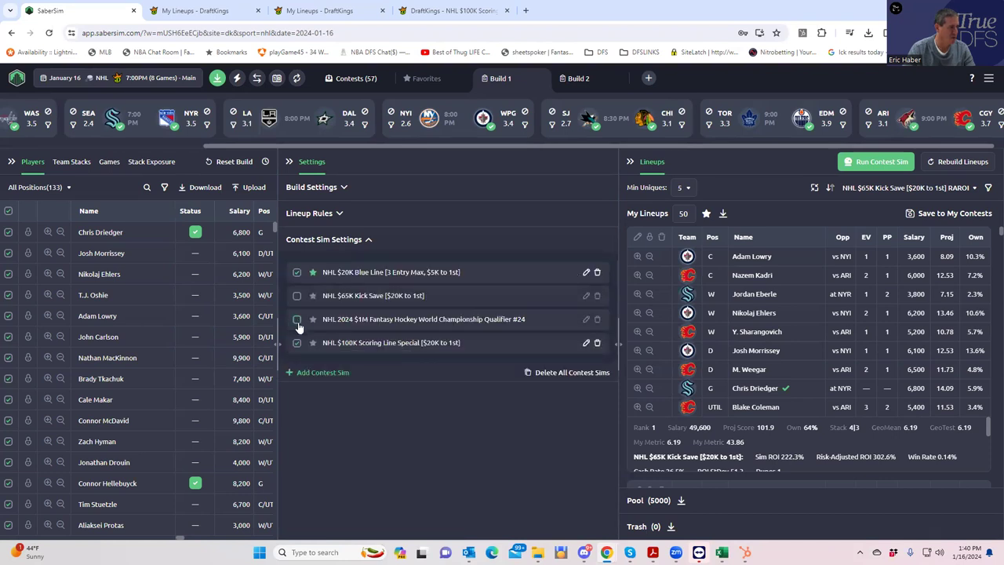
left_click(586, 342)
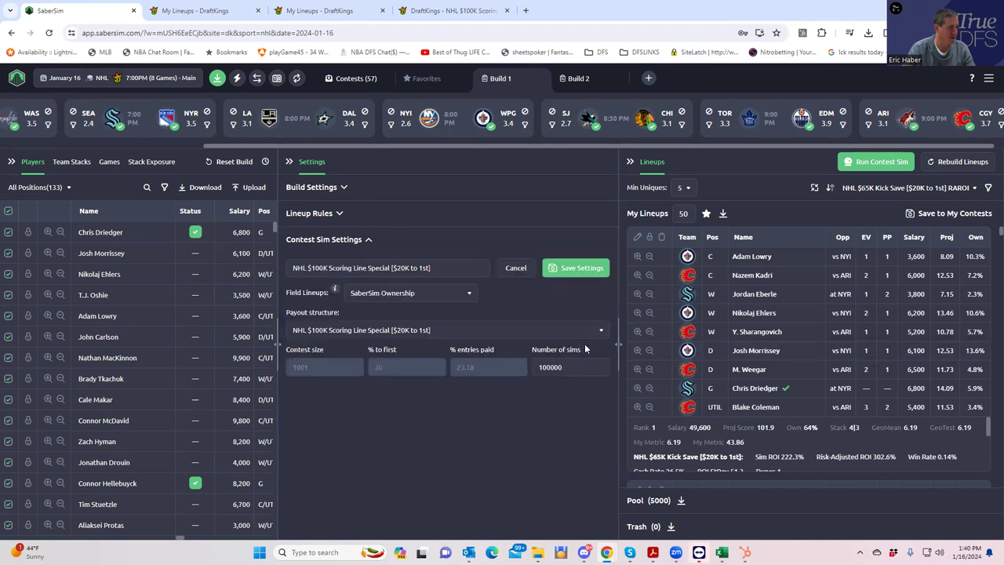
left_click(500, 330)
left_click(418, 425)
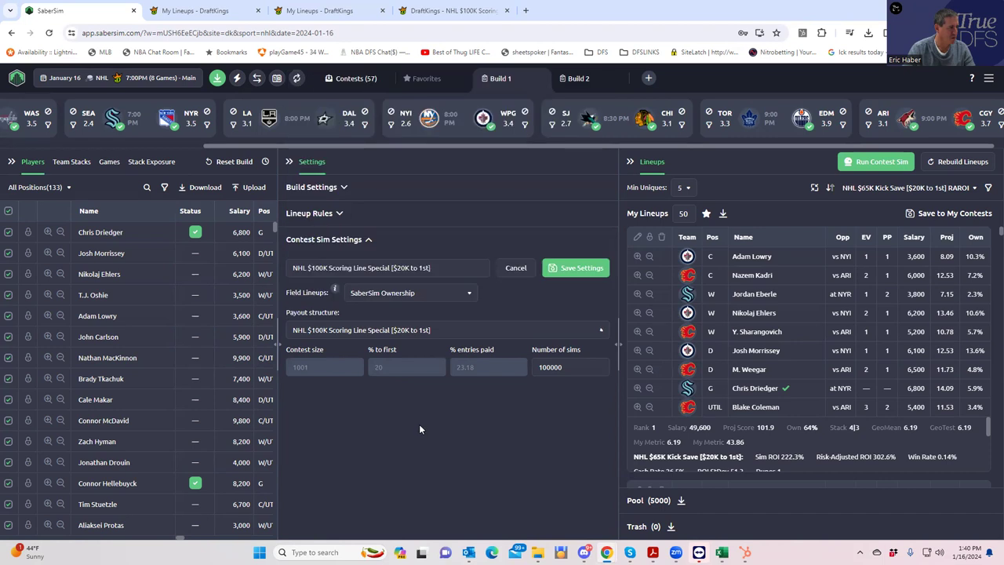
left_click(441, 295)
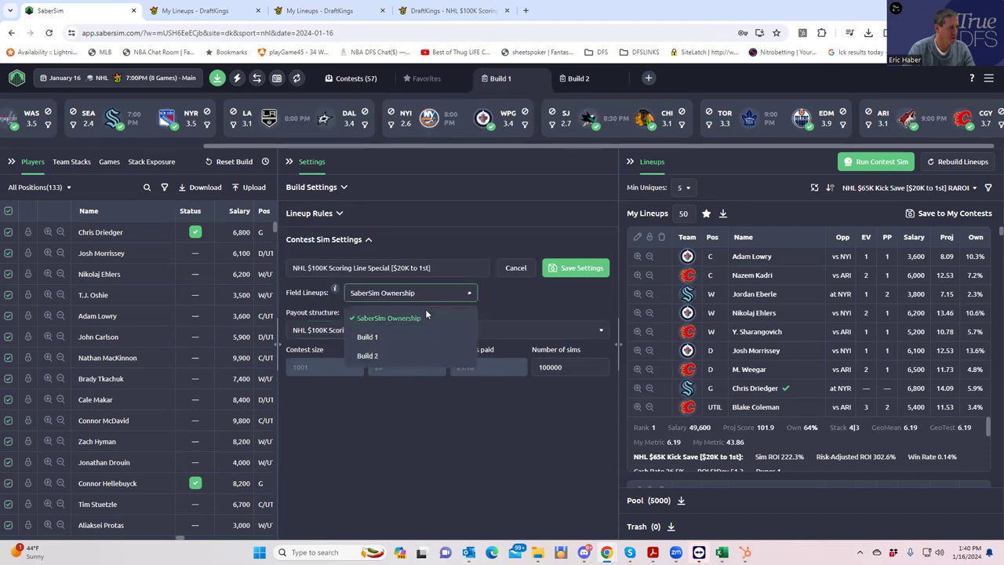
left_click(393, 352)
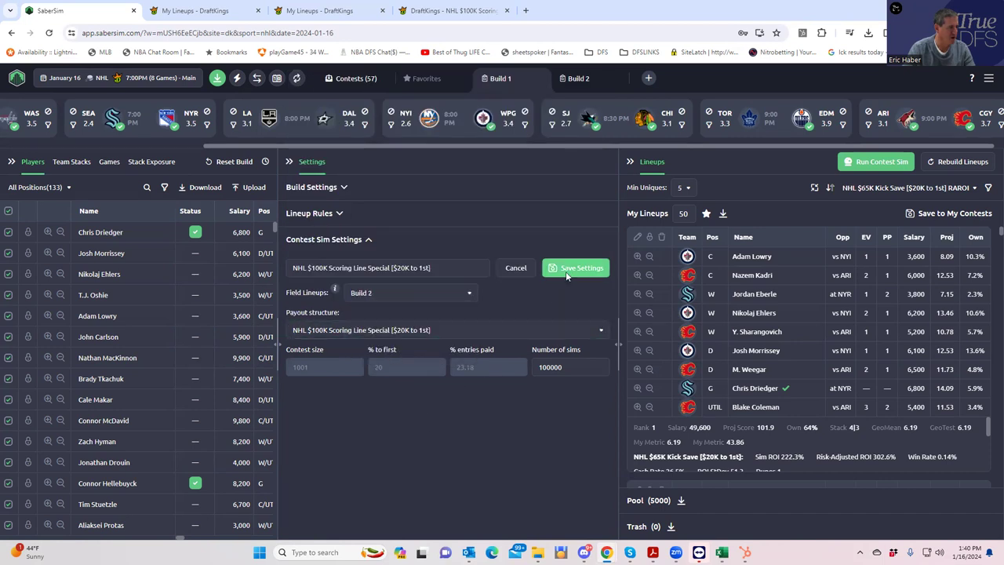
left_click(564, 271)
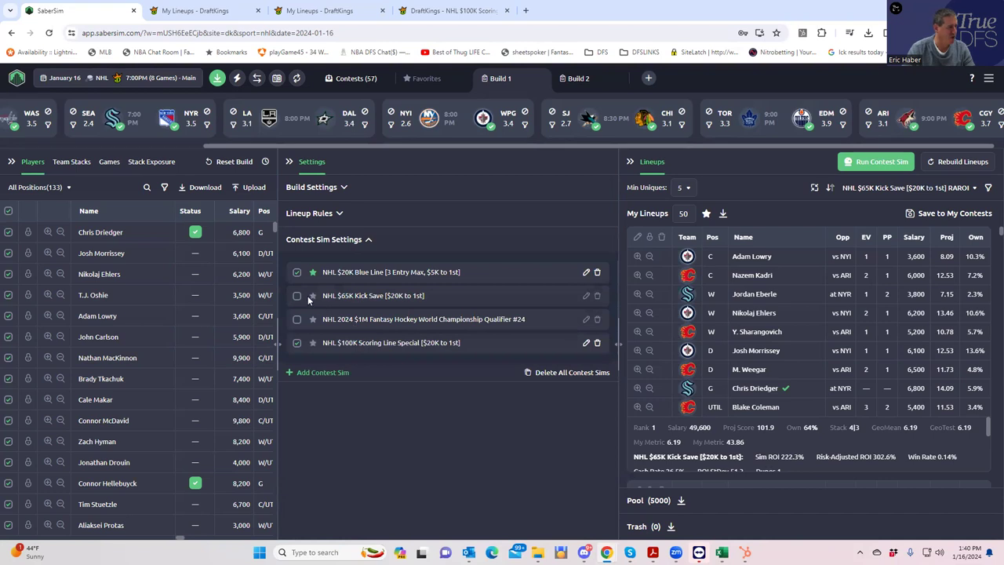
- Set Build 1's minimum uniques to 1 and run the contest sims with Qualifier #24 included again
left_click(297, 319)
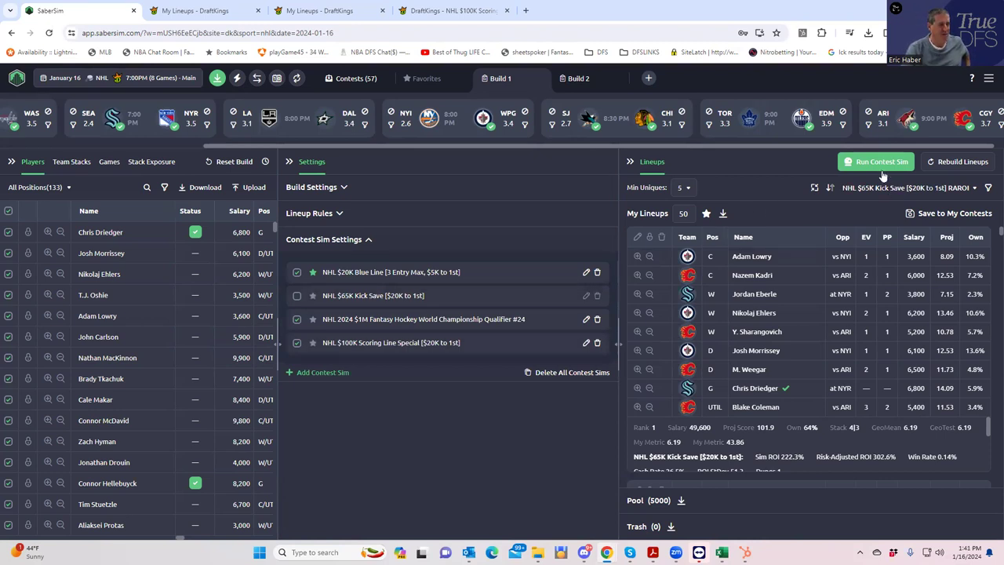
left_click(684, 188)
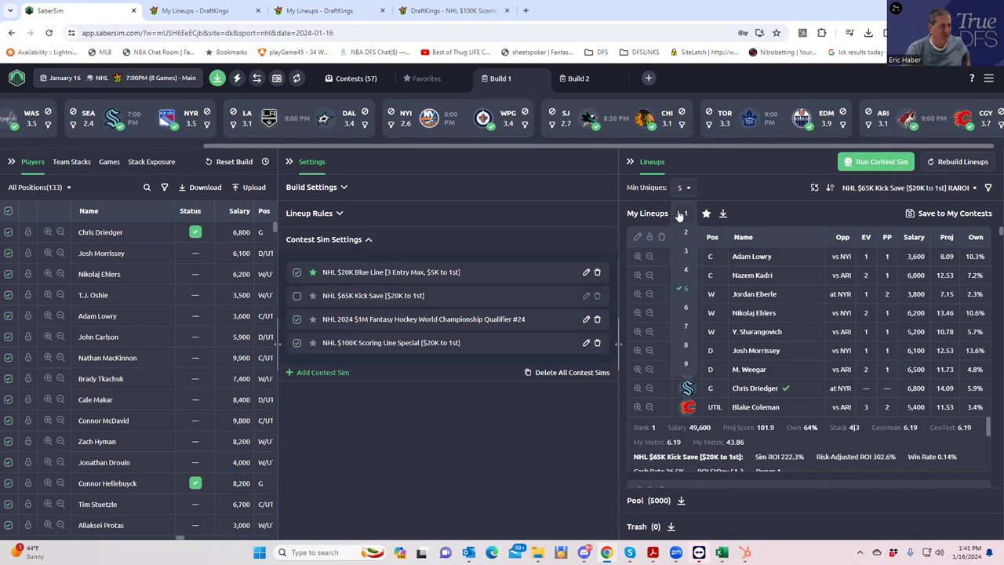
left_click(683, 212)
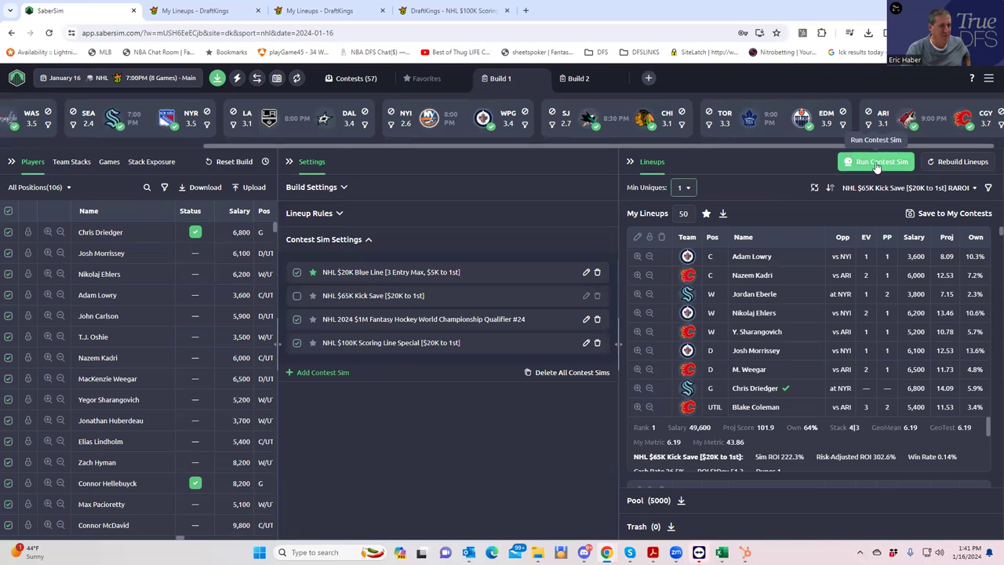
left_click(877, 165)
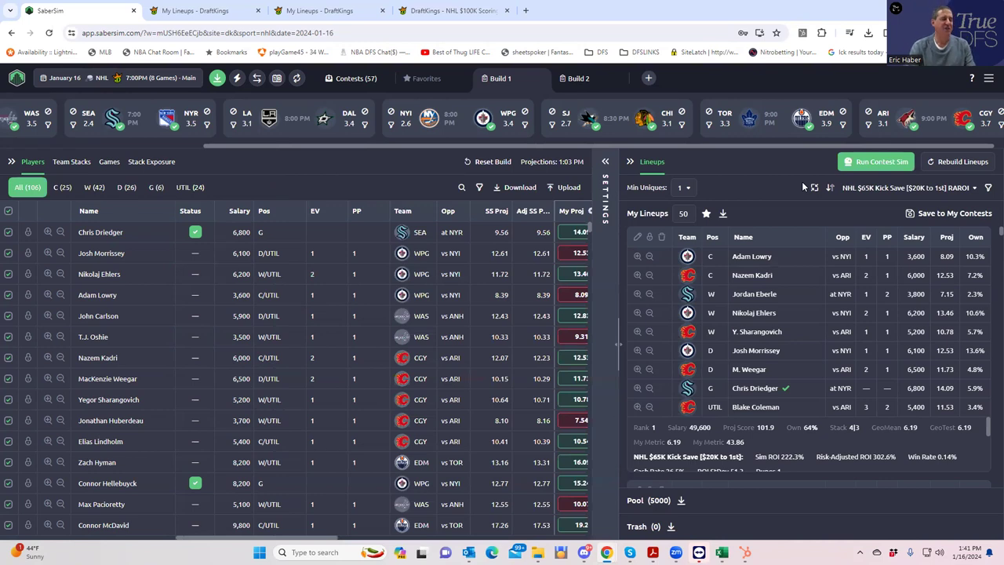
- Rank Build 1's lineups by NHL $20K Blue Line RAROI and set the number of lineups to 1
left_click(929, 187)
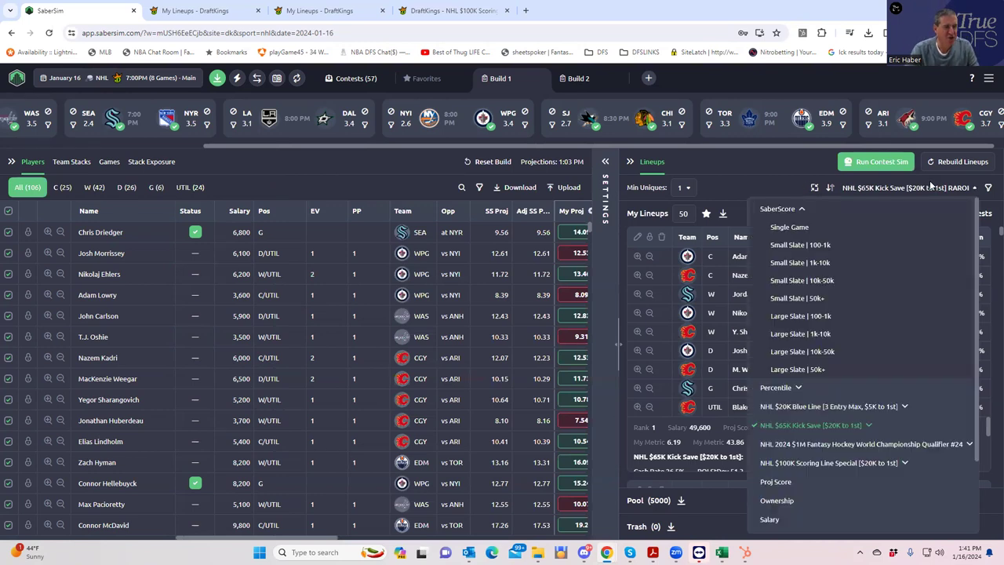
left_click(863, 411)
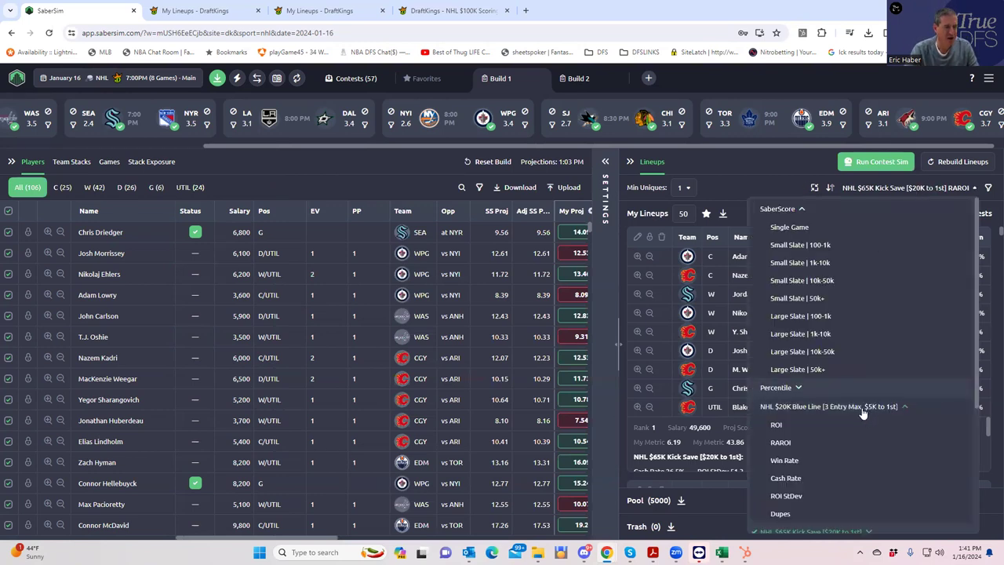
left_click(782, 443)
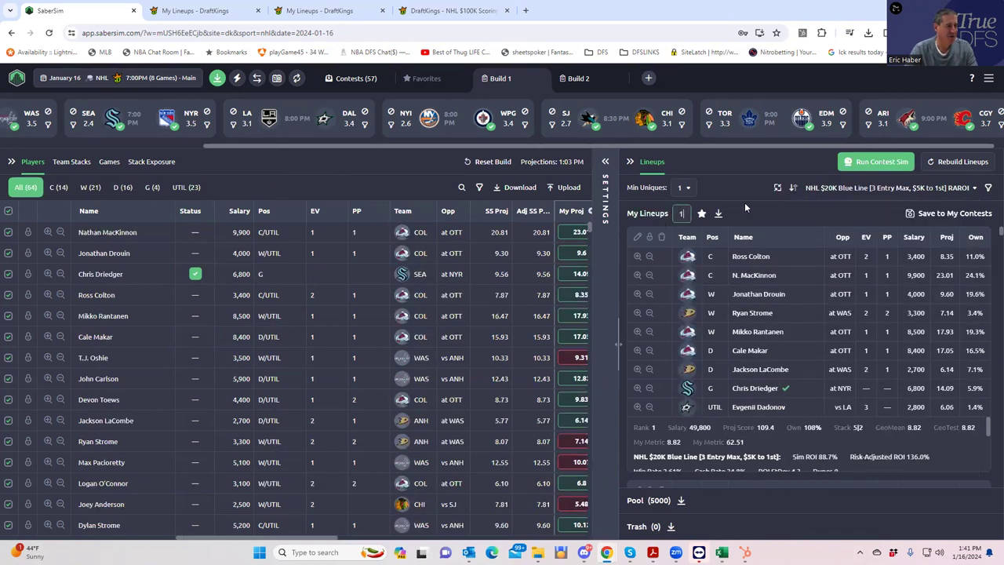
key("BackSpace")
key("BackSpace")
type("1")
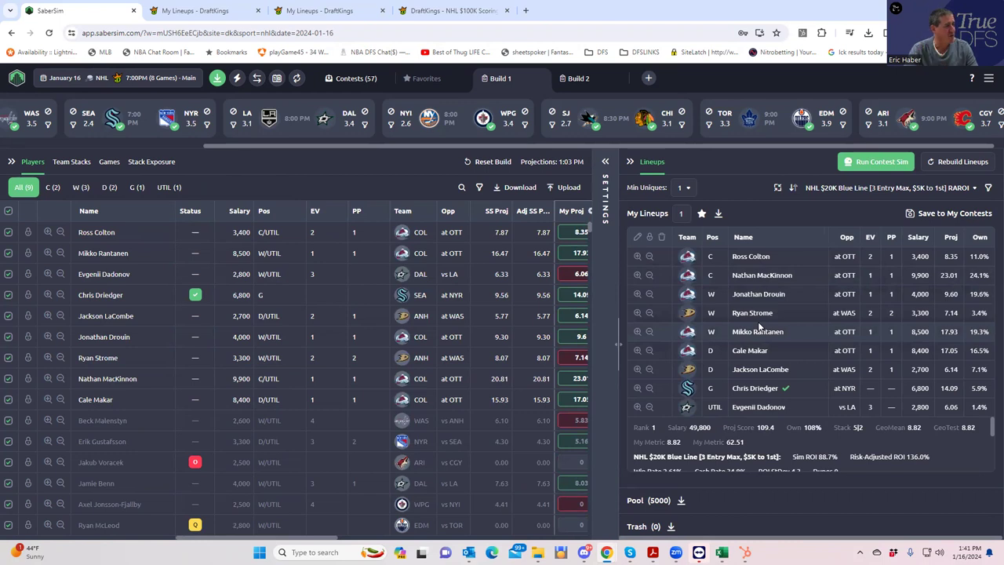
- Save the lineup to the NHL $20K Blue Line contest only, leaving NHL $65K Kick Save deselected
left_click(911, 219)
left_click(342, 217)
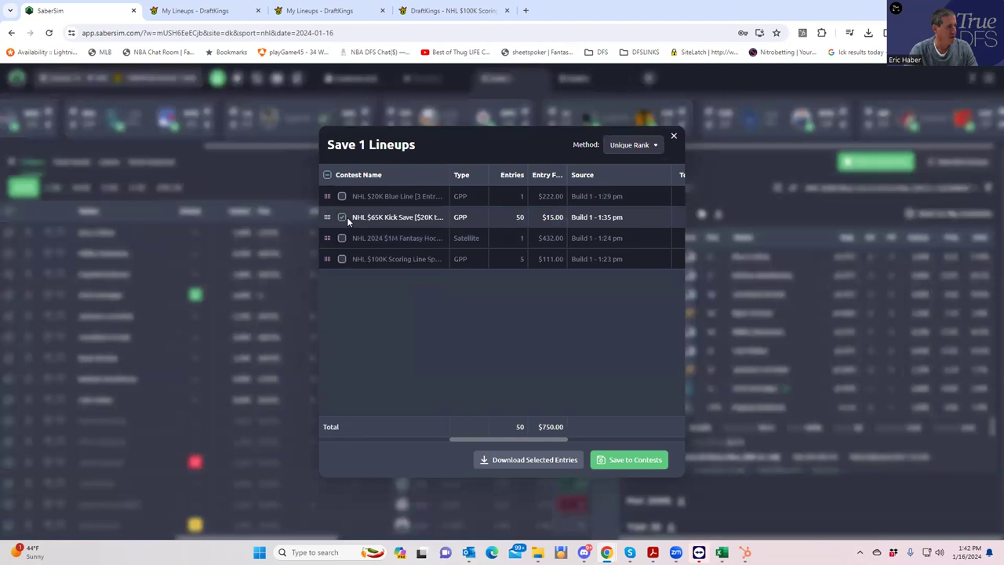
left_click(342, 217)
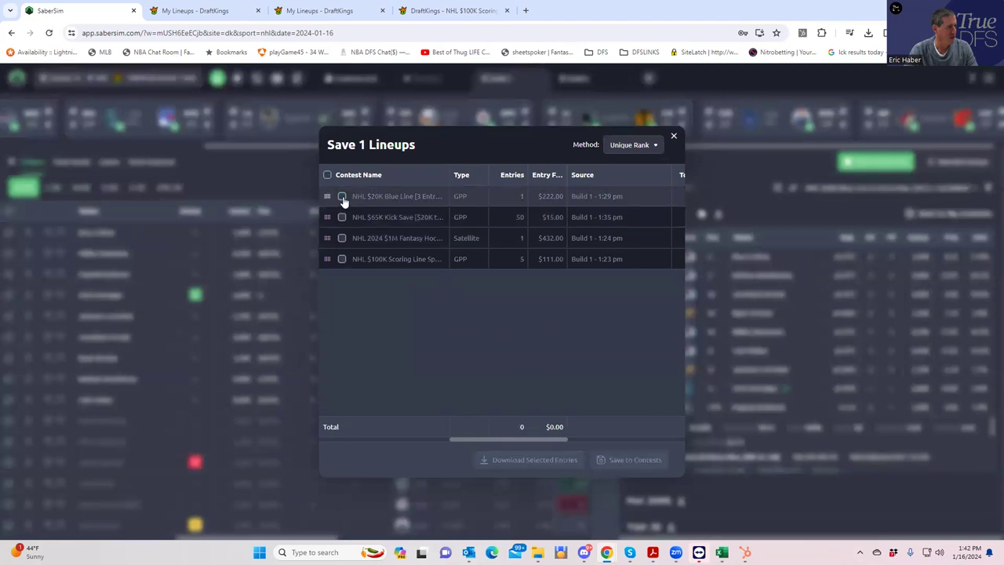
left_click(342, 196)
left_click(631, 460)
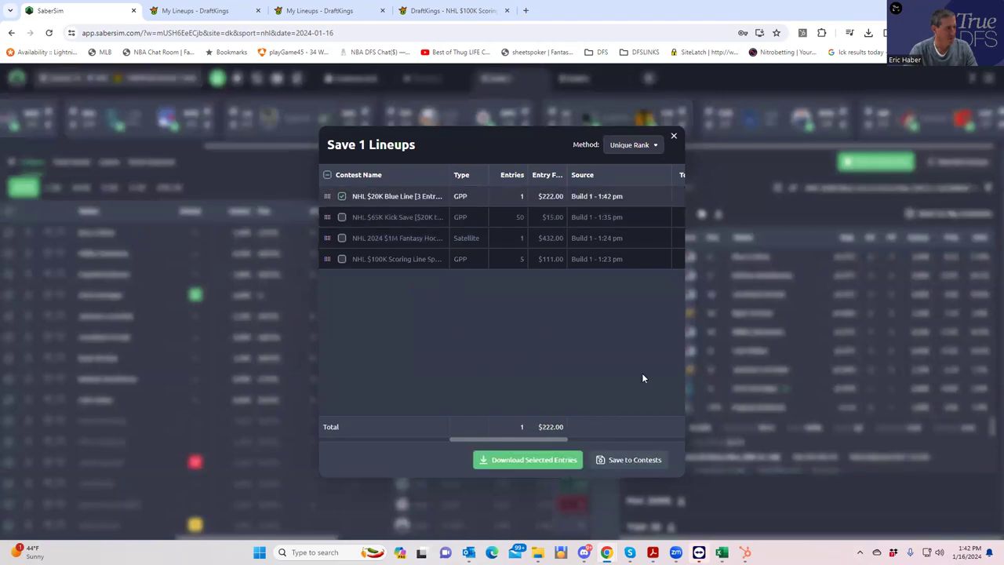
left_click(675, 142)
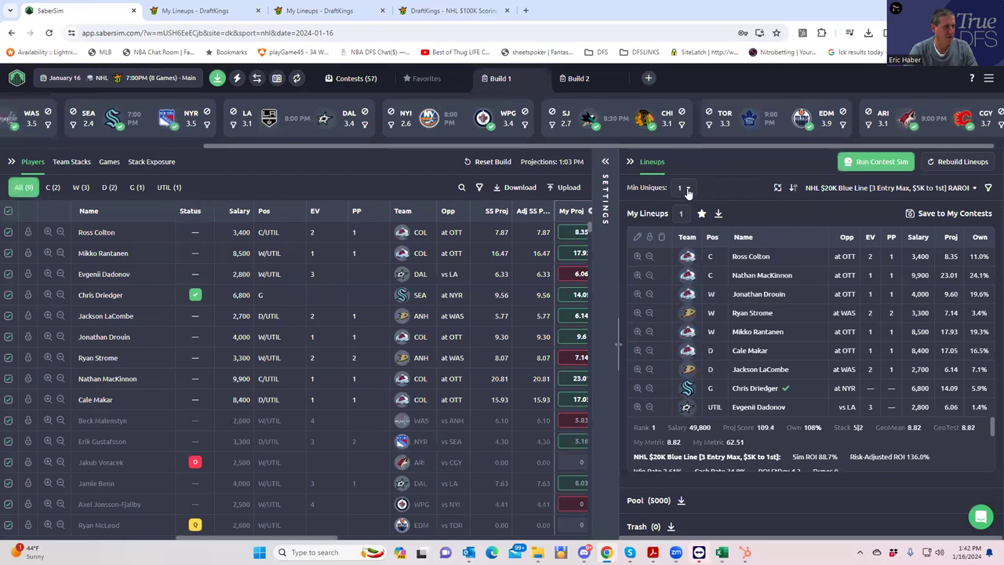
- Set the minimum uniques to 2 with 3 lineups and show their stack exposure
left_click(688, 192)
left_click(685, 251)
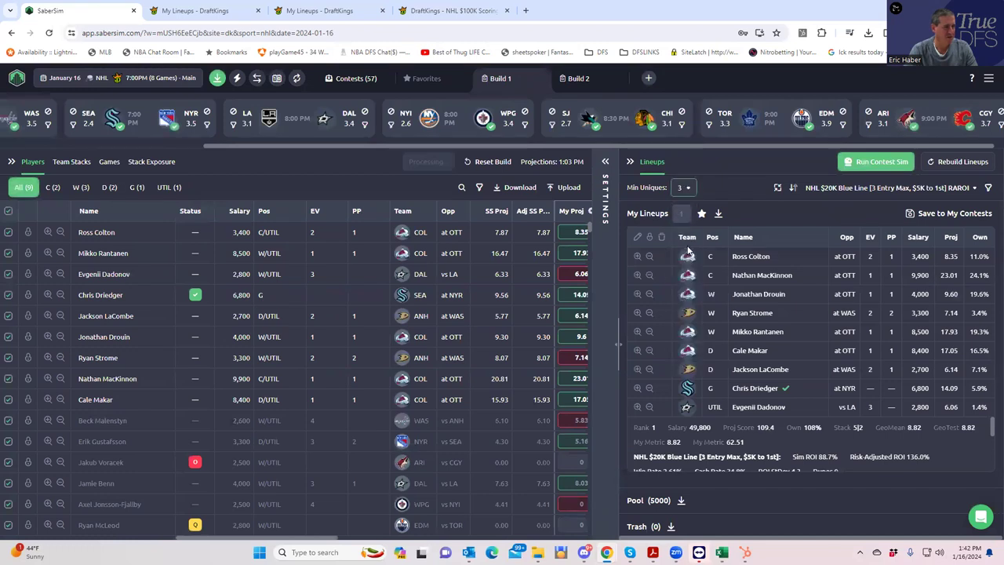
left_click(688, 189)
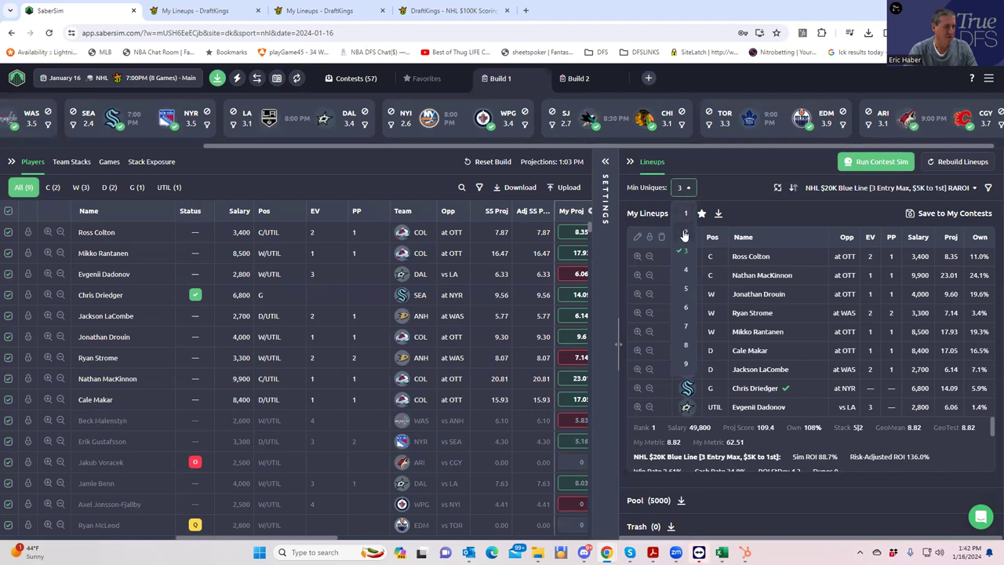
left_click(686, 233)
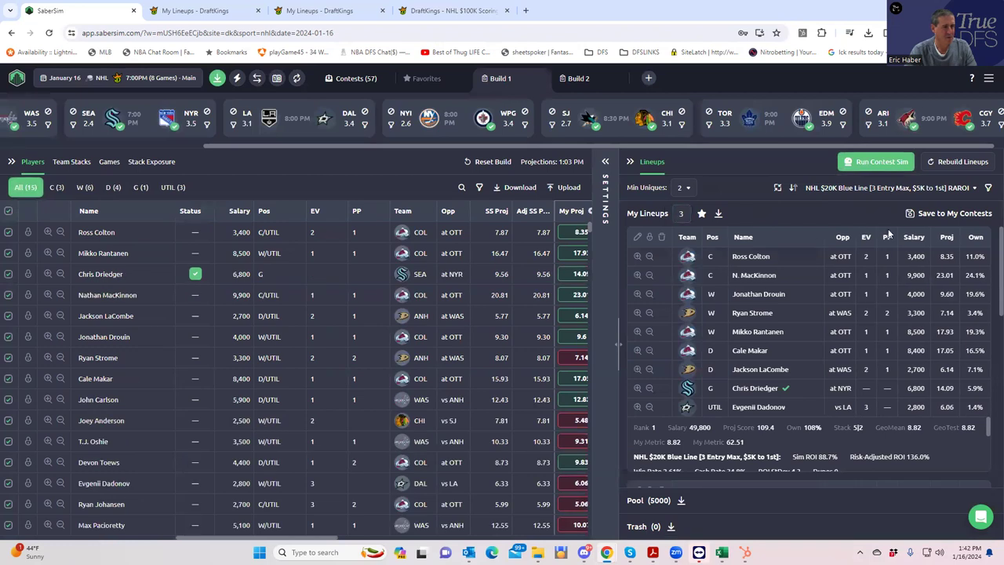
left_click(150, 162)
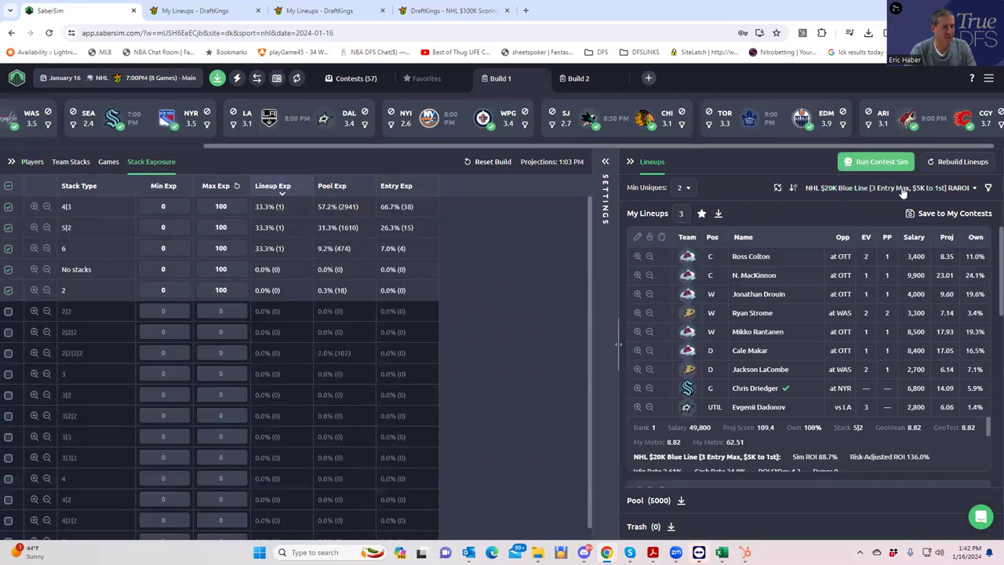
- Select the $20K Blue Line, $1M Fantasy Hockey Qualifier and $100K Scoring Line Special contests as save targets, excluding $65K Kick Save, without saving yet
left_click(911, 215)
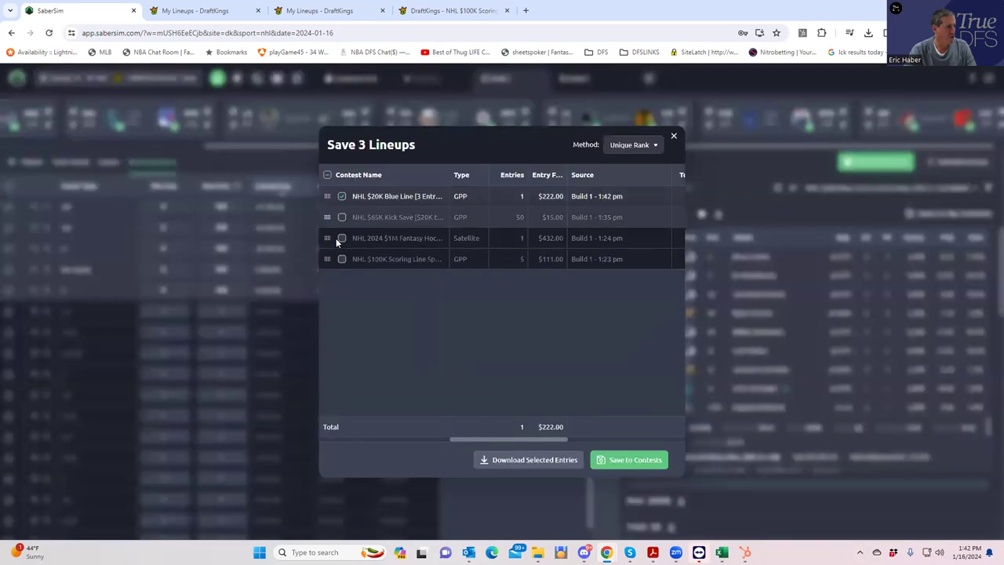
left_click(341, 239)
left_click(342, 259)
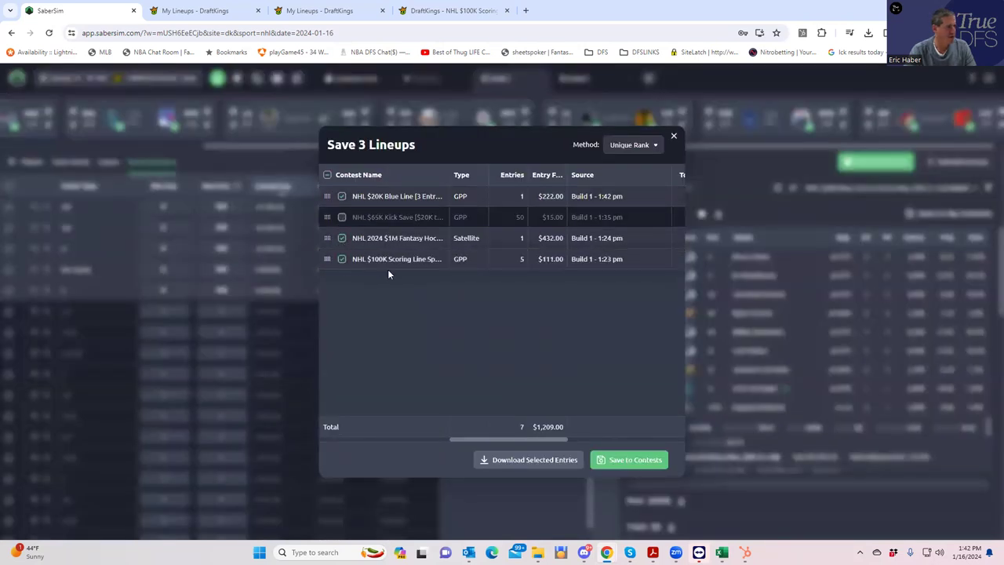
left_click(341, 259)
left_click(342, 238)
left_click(342, 196)
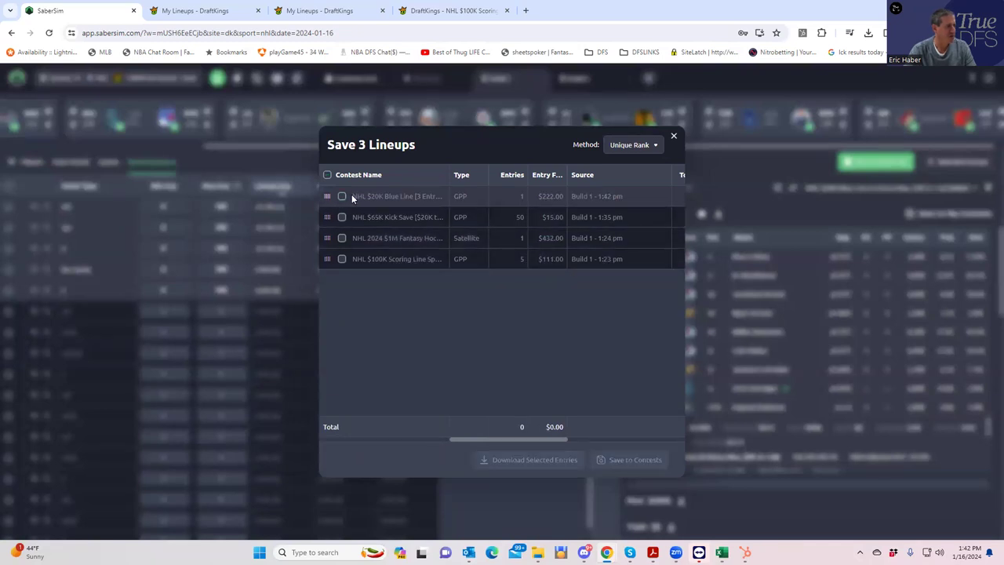
left_click(342, 197)
left_click(342, 238)
left_click(342, 259)
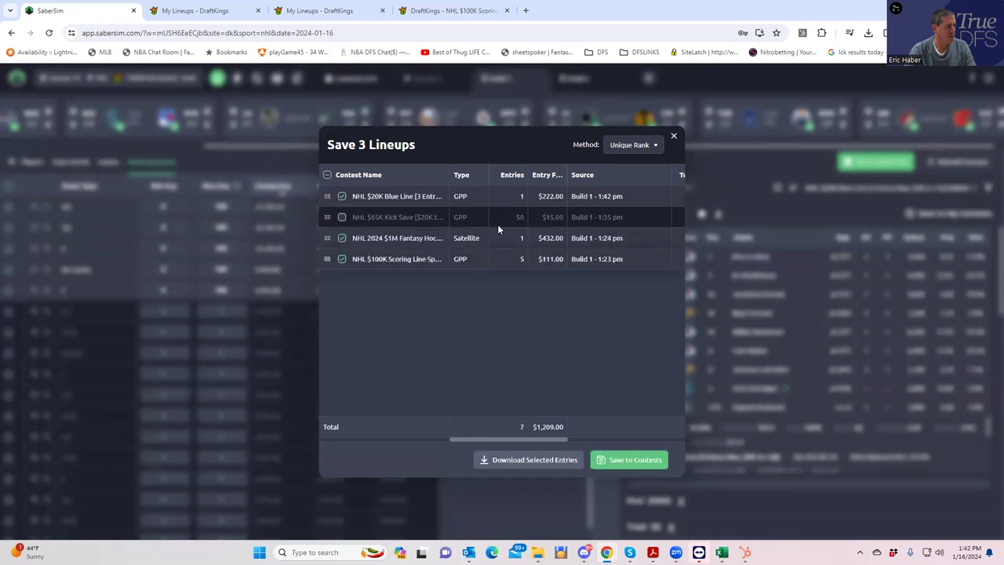
left_click(730, 176)
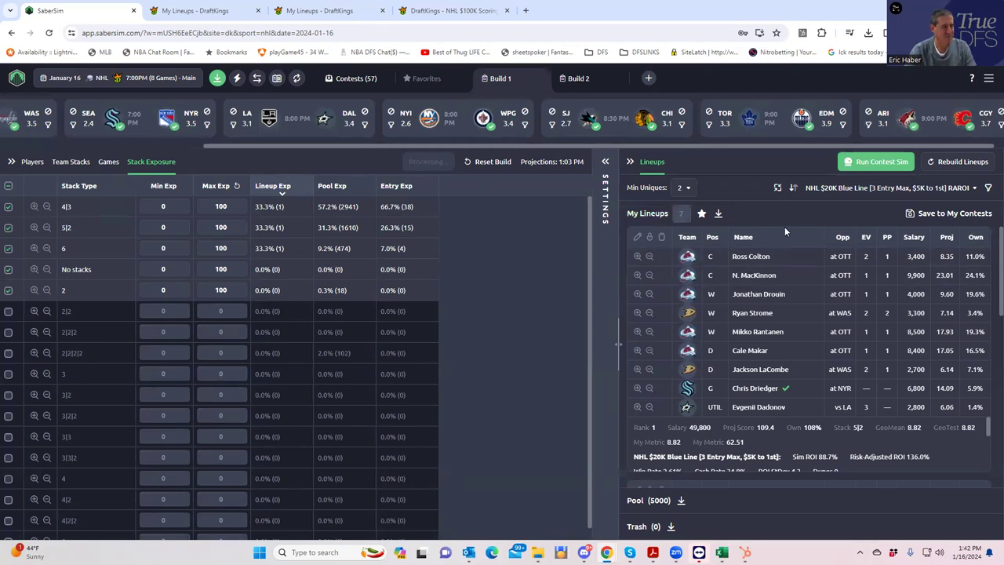
- Set the number of lineups to 7 and save them to the three selected contests
left_click(910, 214)
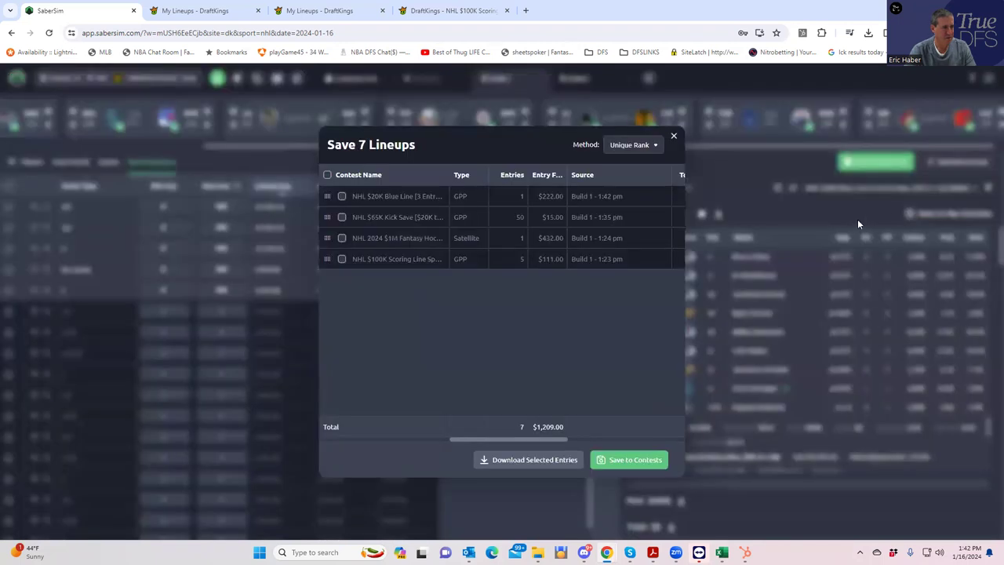
left_click(625, 461)
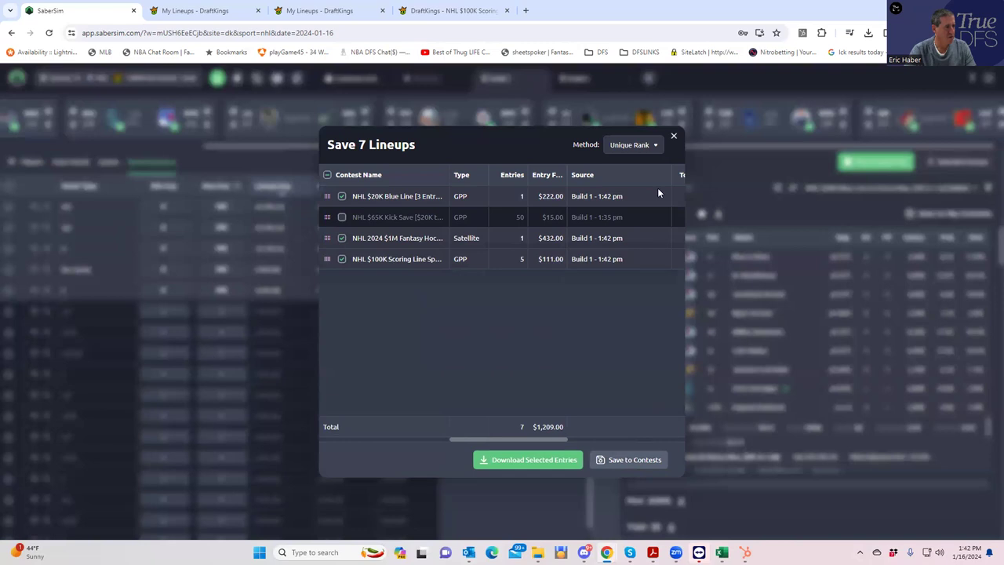
left_click(673, 137)
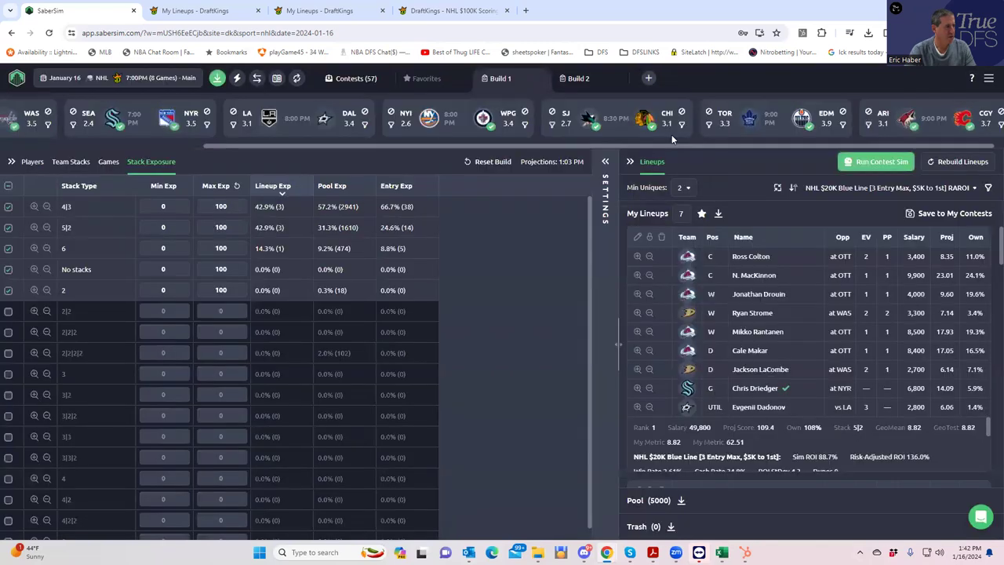
- Download the NHL entries file and upload entries_dk_nhl_2024-01-16_main (2) on DraftKings' Edit Entries page
left_click(218, 80)
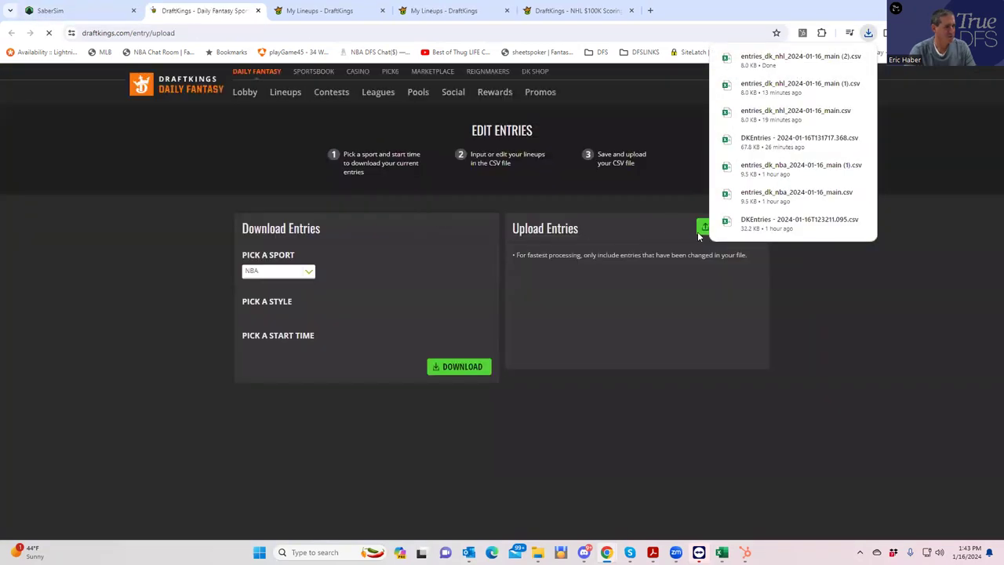
left_click(700, 229)
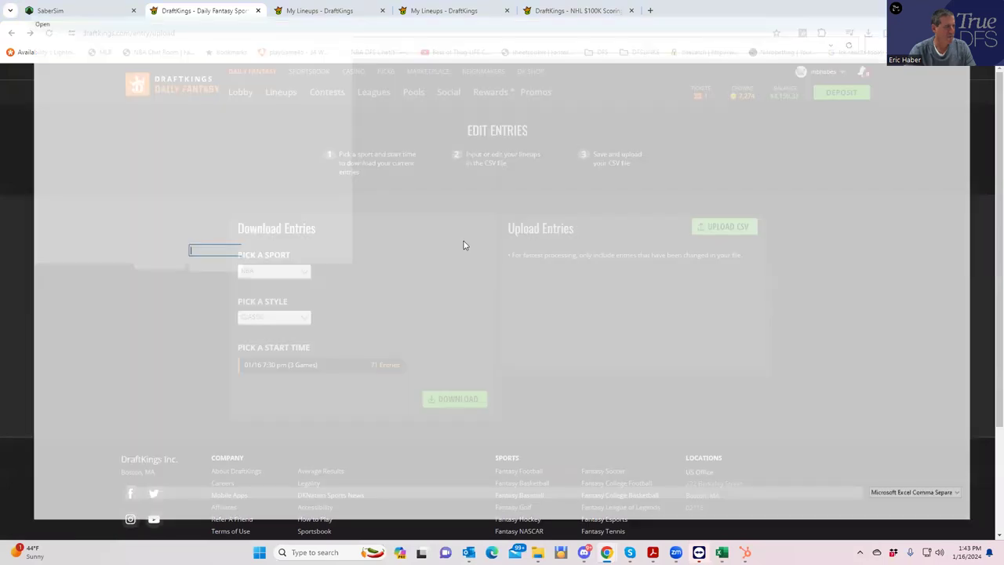
left_click(37, 157)
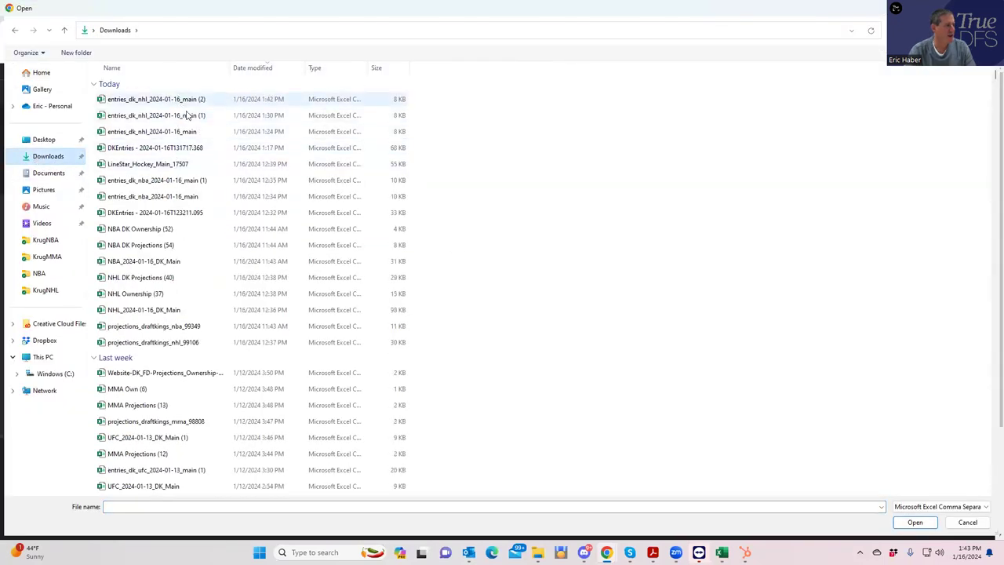
left_click(190, 104)
left_click(910, 523)
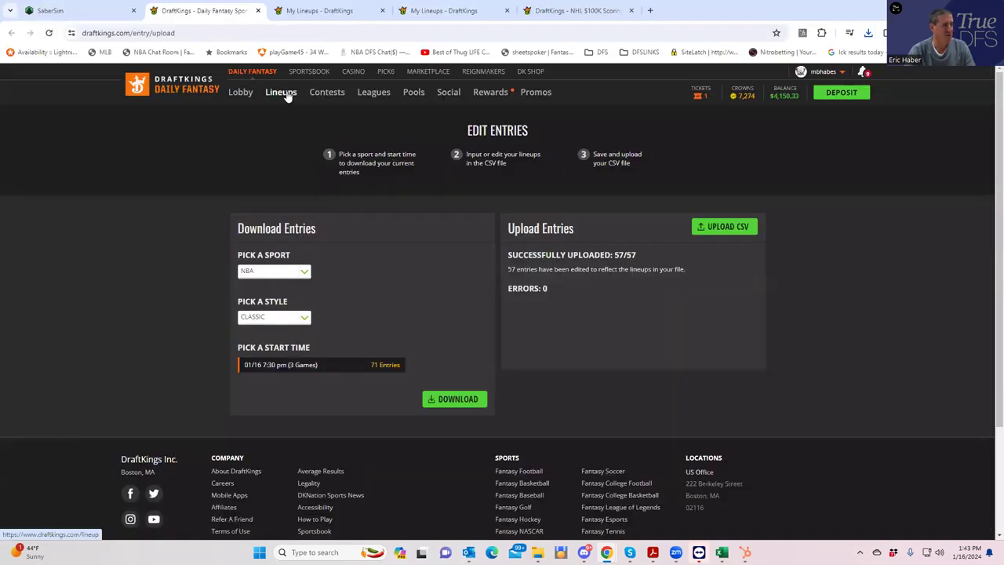
- Review the uploaded NHL Classic lineups among the upcoming entries in DraftKings' My Lineups
left_click(284, 94)
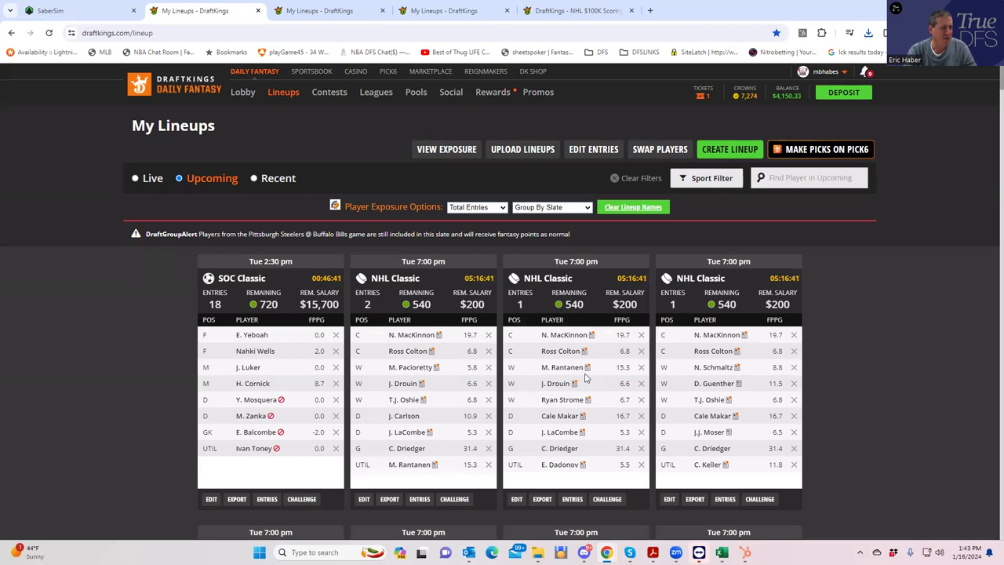
scroll(584, 378, "down", 7)
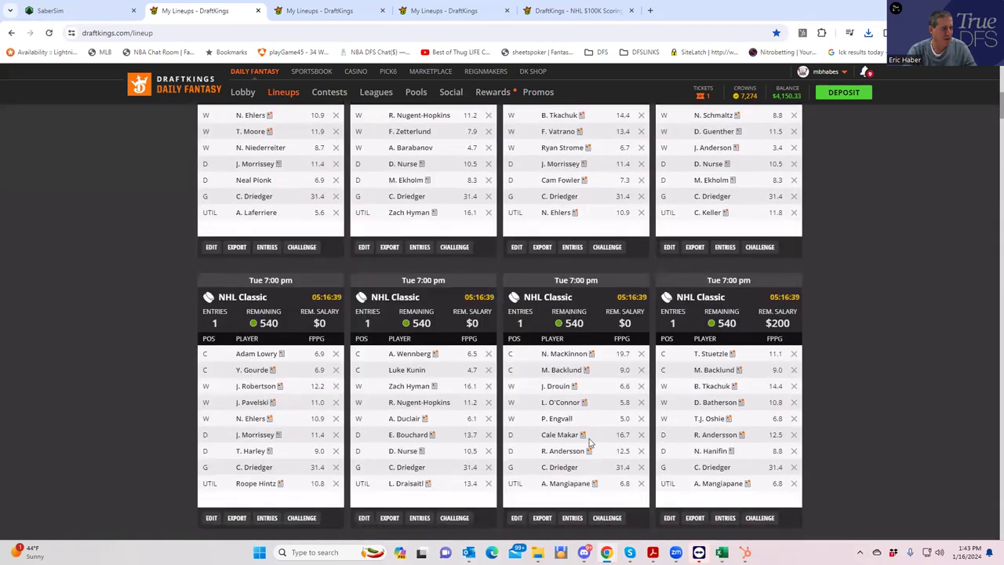
scroll(582, 444, "down", 4)
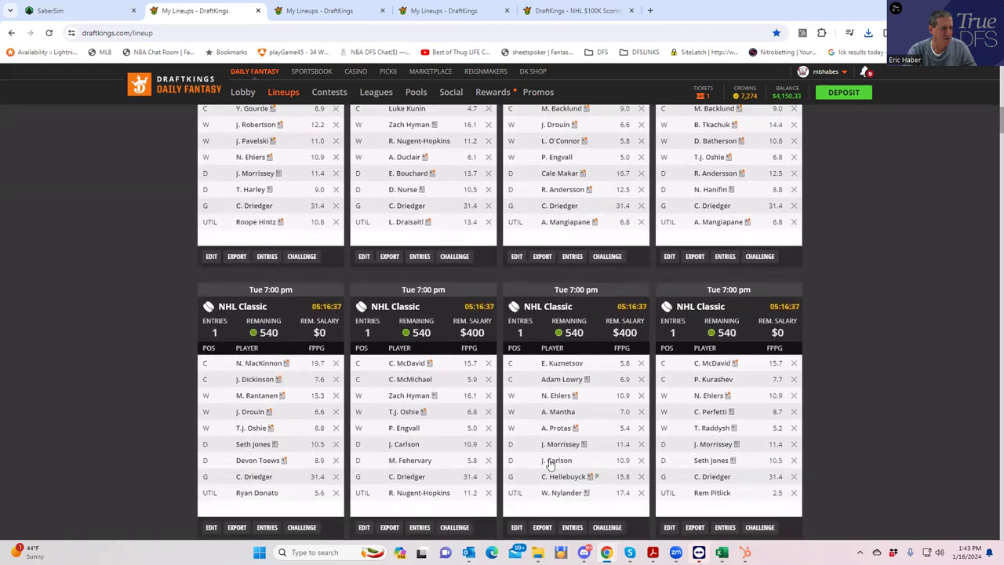
scroll(673, 432, "down", 5)
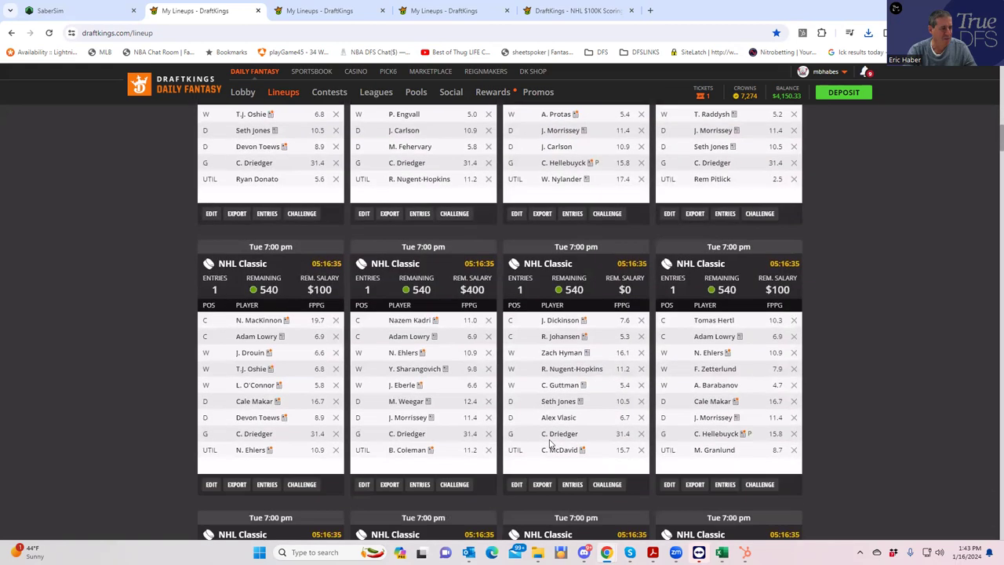
scroll(517, 430, "down", 5)
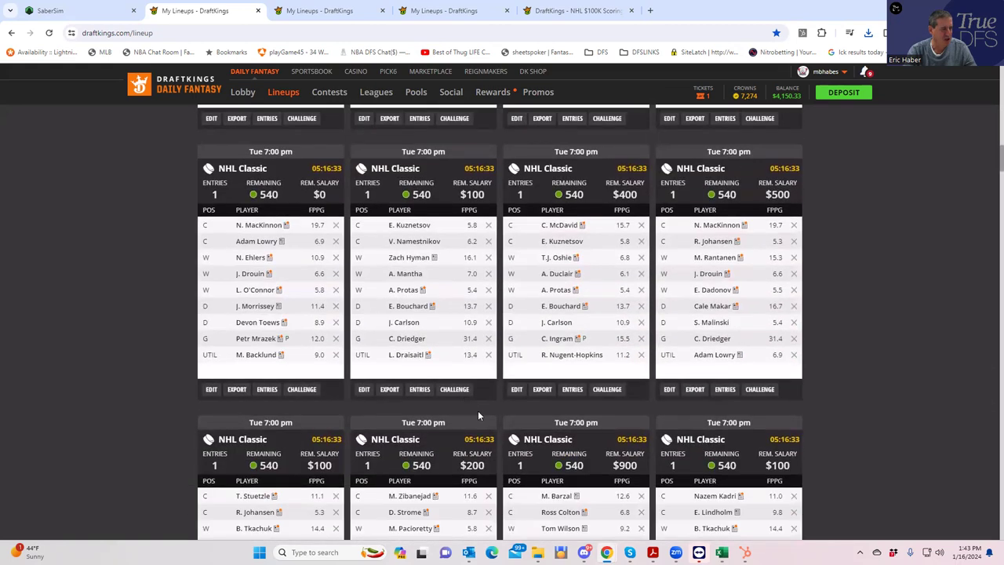
scroll(502, 423, "down", 4)
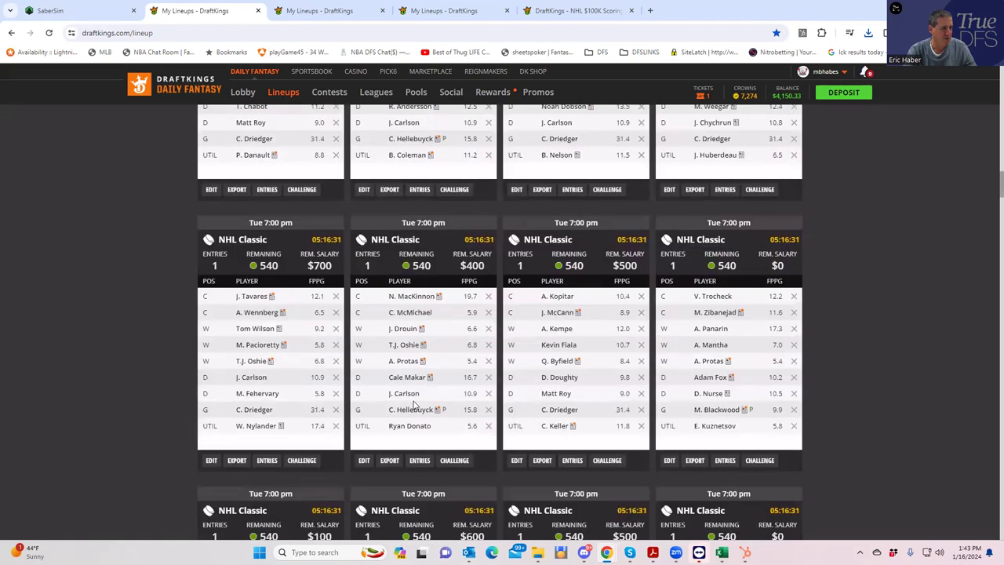
scroll(414, 404, "down", 8)
scroll(514, 425, "down", 10)
scroll(614, 392, "down", 4)
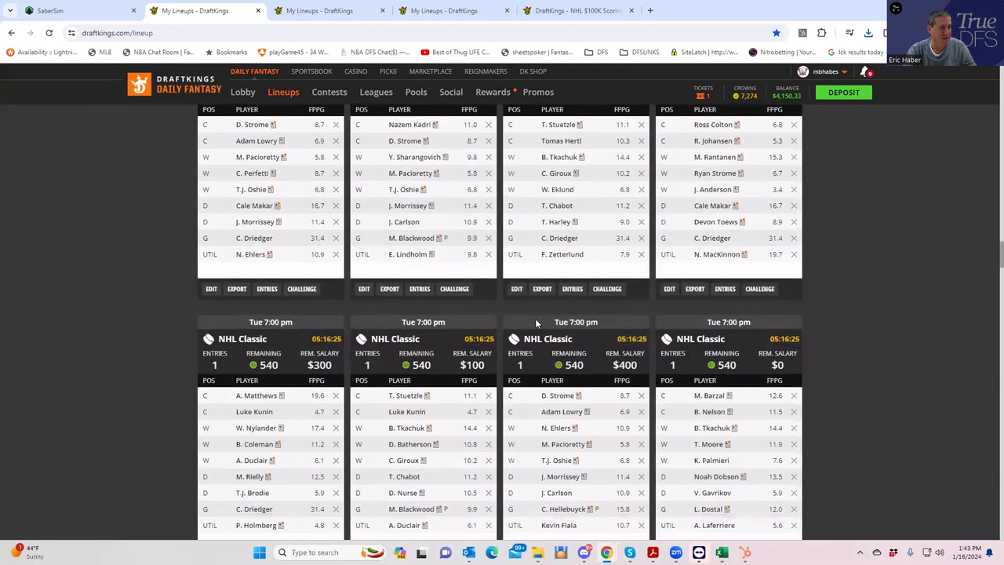
scroll(635, 298, "up", 10)
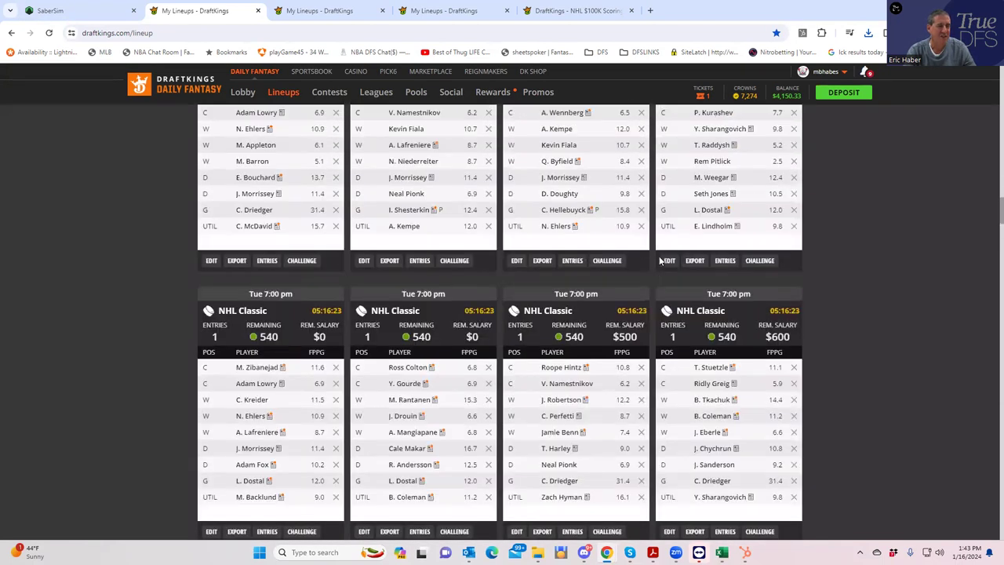
scroll(661, 262, "up", 6)
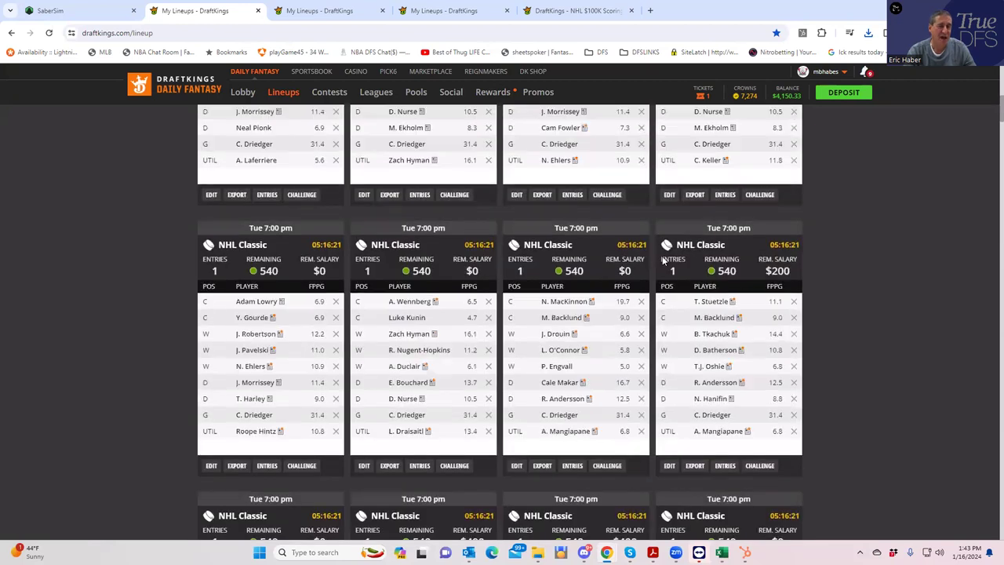
scroll(662, 260, "up", 8)
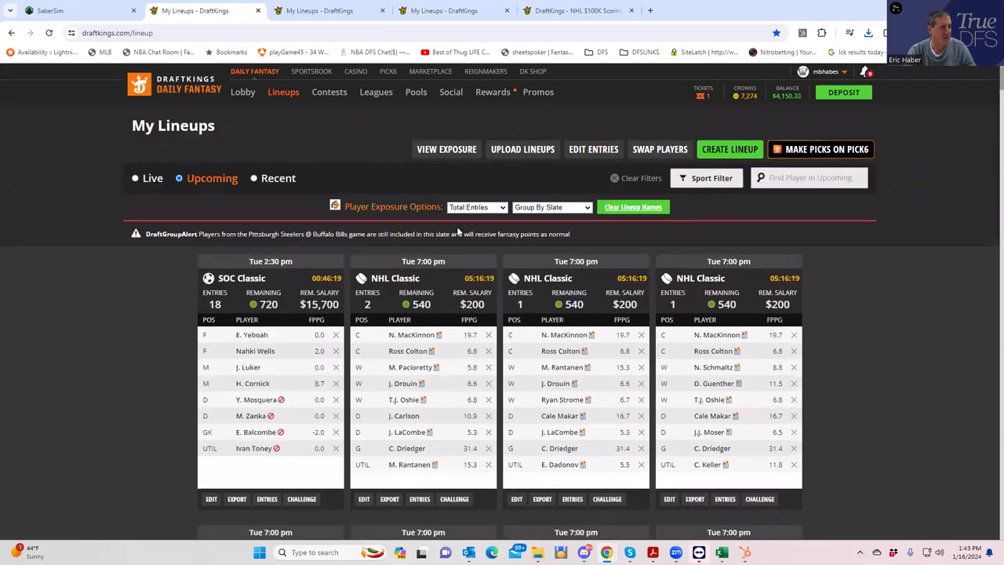